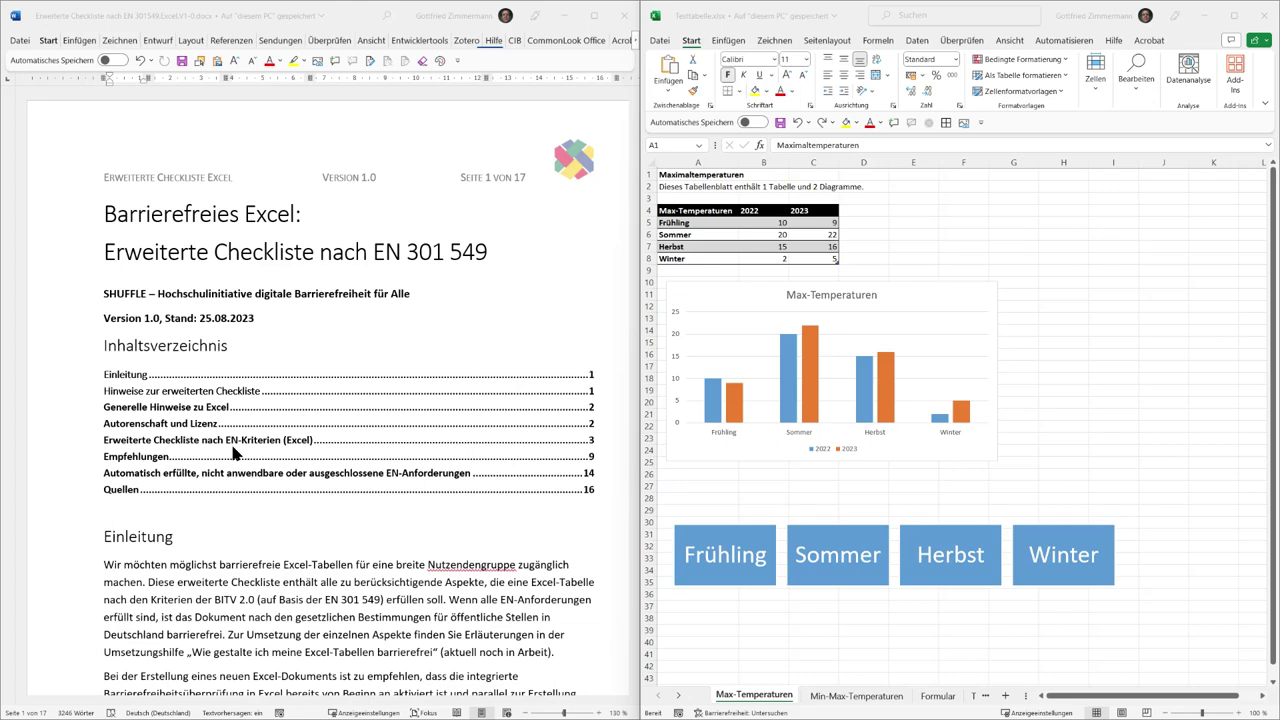
# Step: Scroll the Word checklist from the table of contents through Einleitung and Generelle Hinweise to Autorenschaft und Lizenz
pyautogui.scroll(-5, 252, 484)
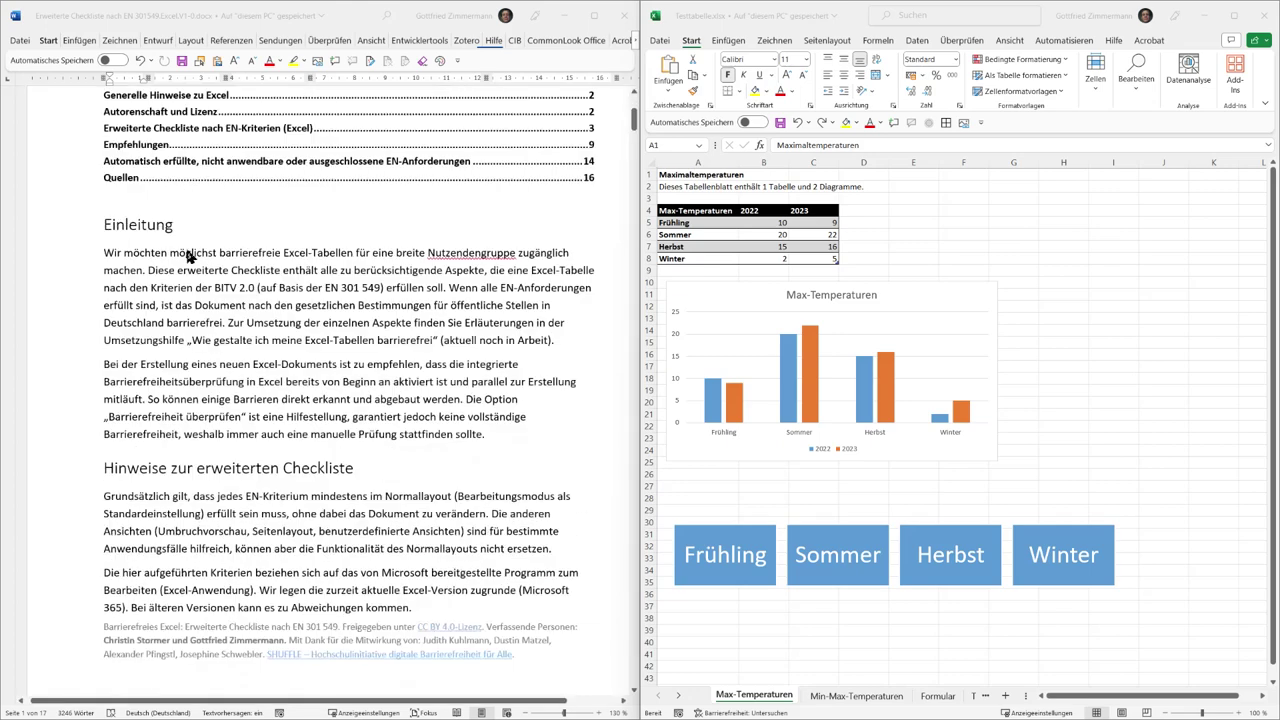
pyautogui.scroll(-3, 239, 381)
pyautogui.scroll(-6, 239, 381)
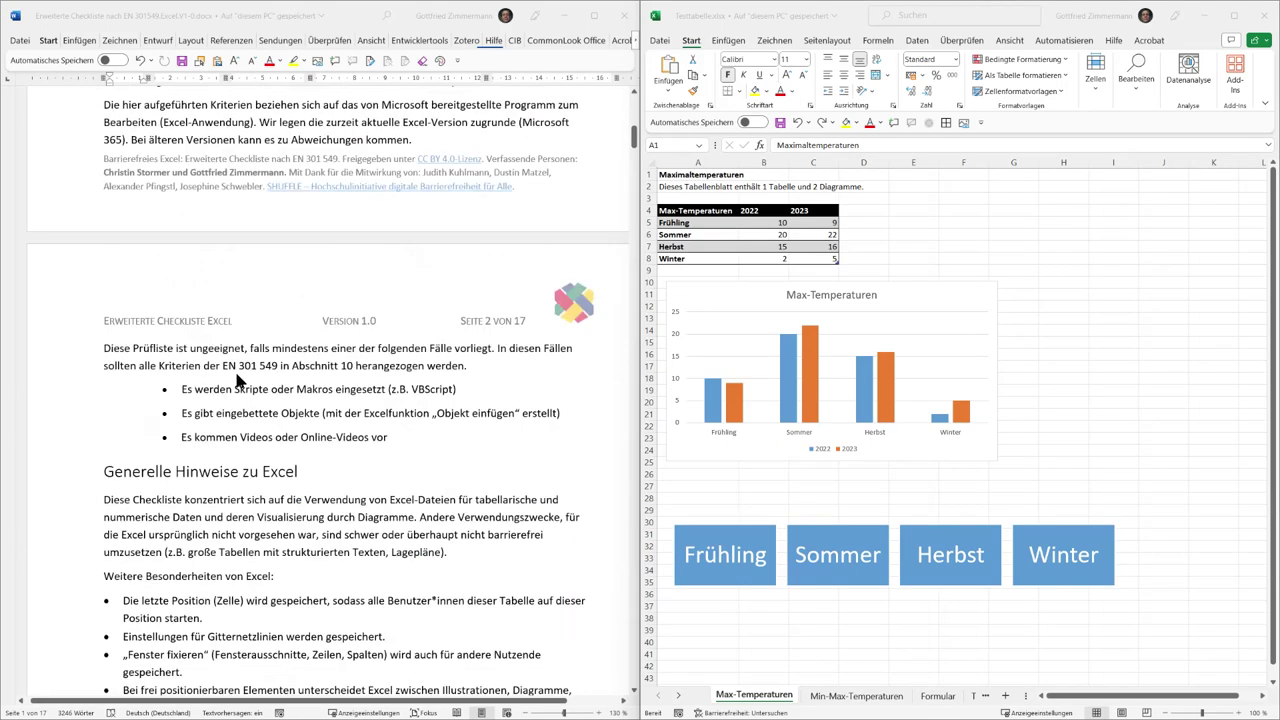
pyautogui.scroll(3, 239, 381)
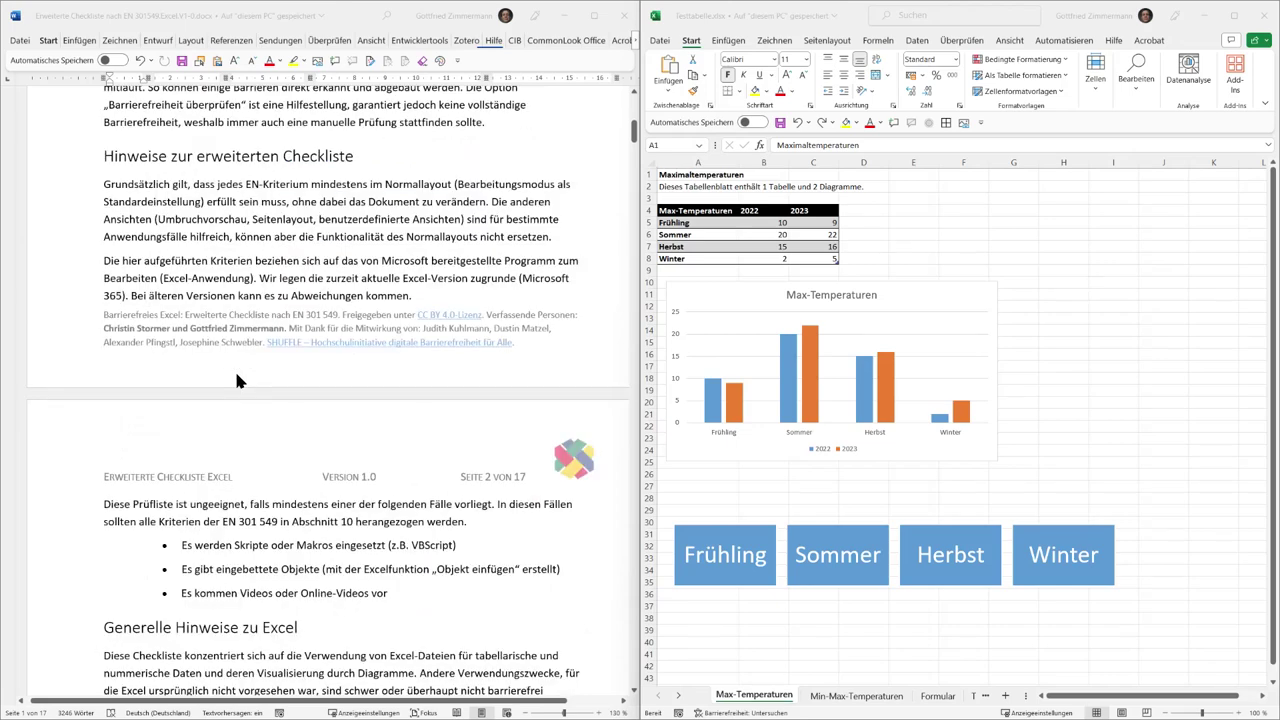
pyautogui.scroll(-3, 238, 380)
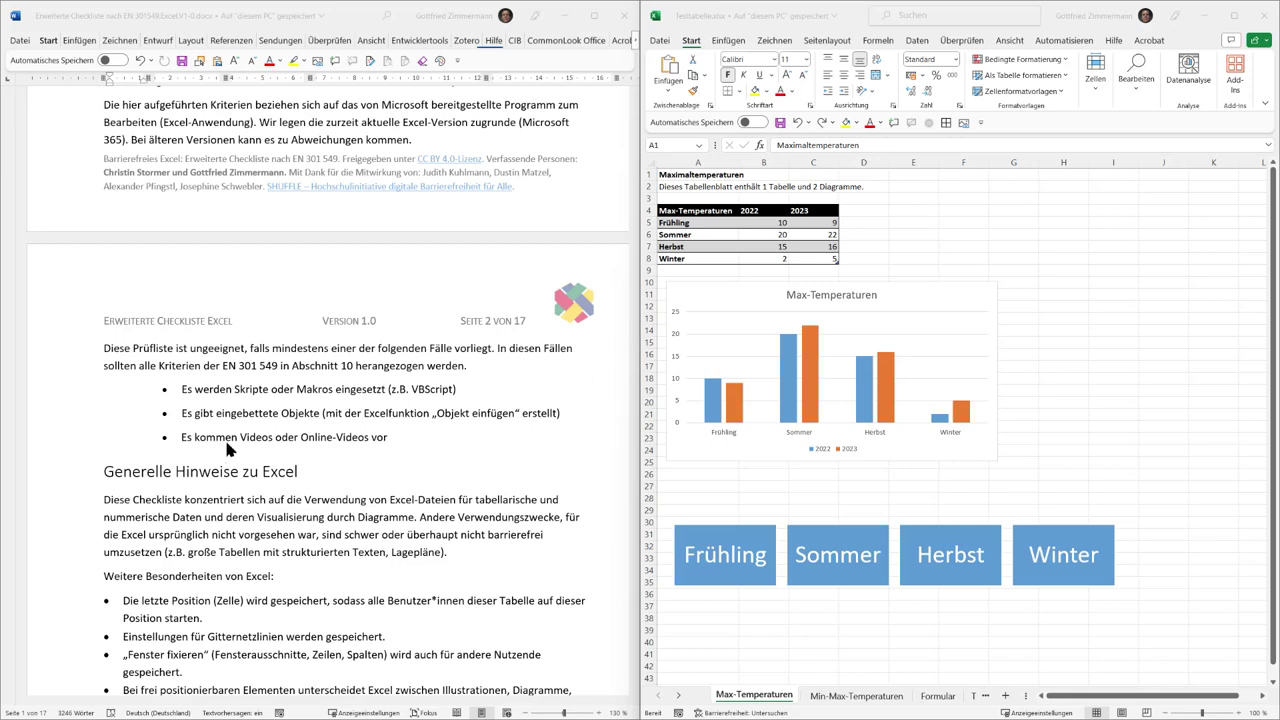
pyautogui.click(257, 418)
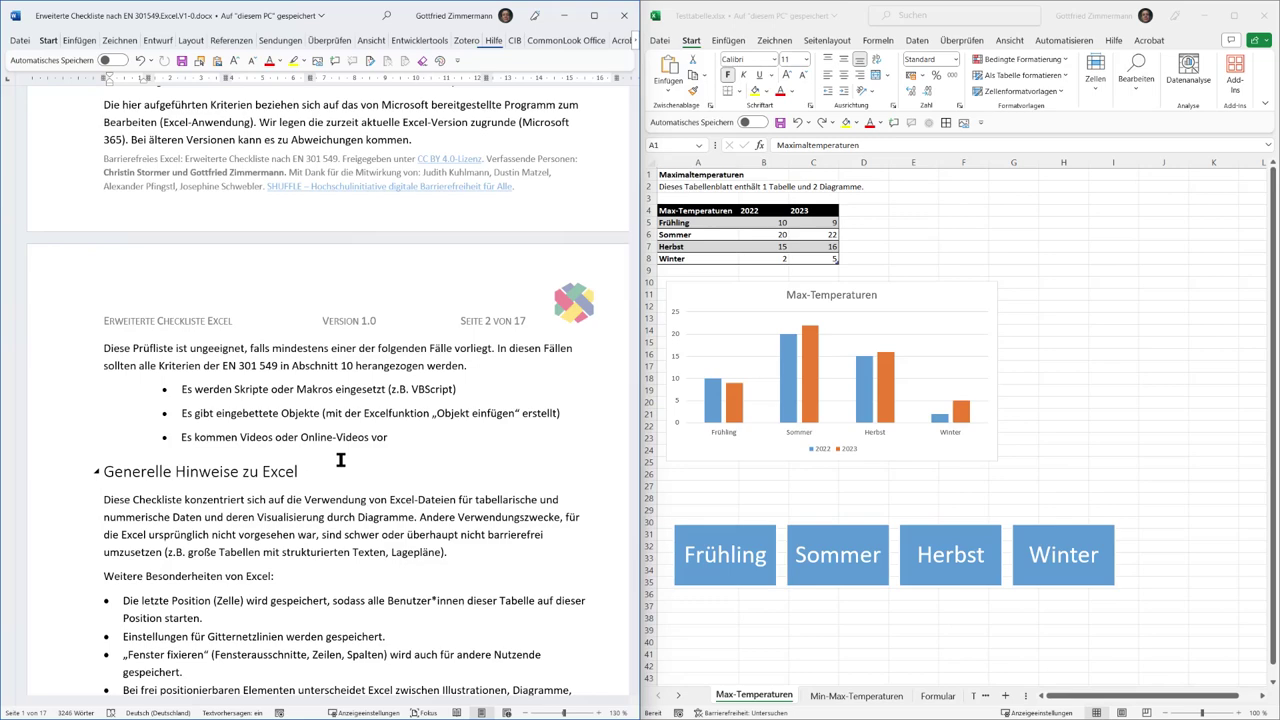
pyautogui.scroll(-5, 340, 460)
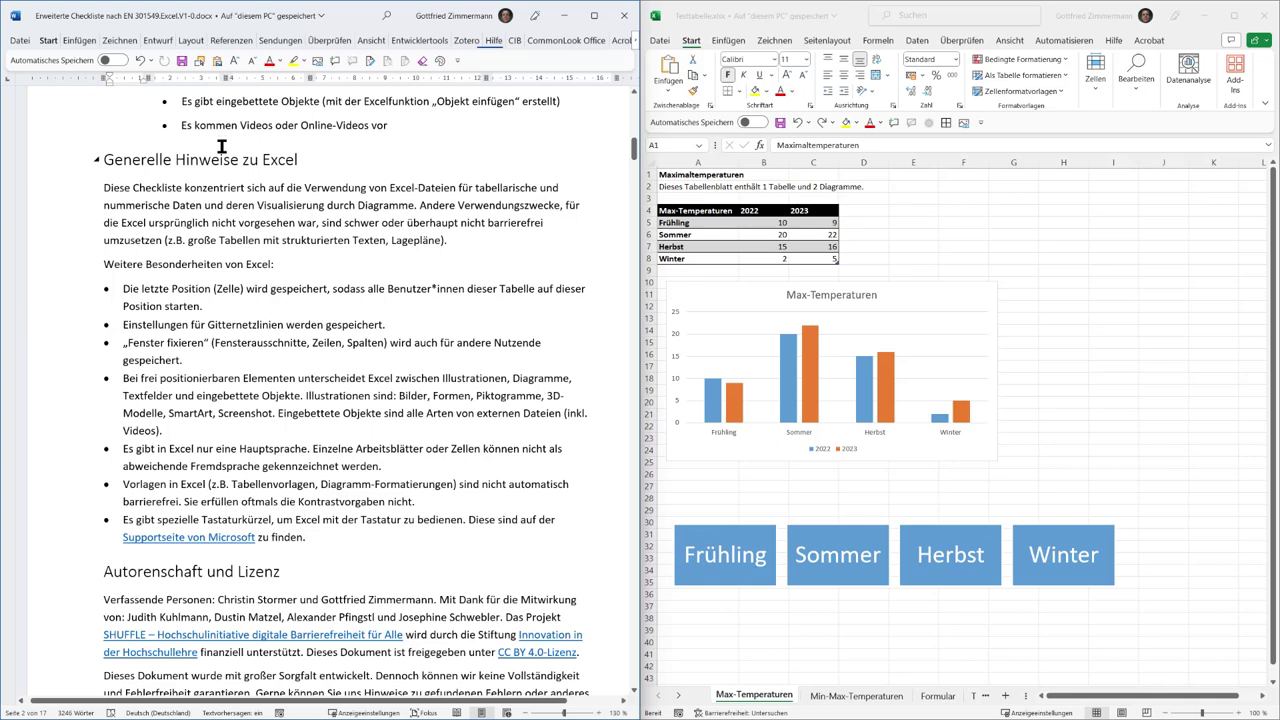
pyautogui.scroll(-5, 238, 465)
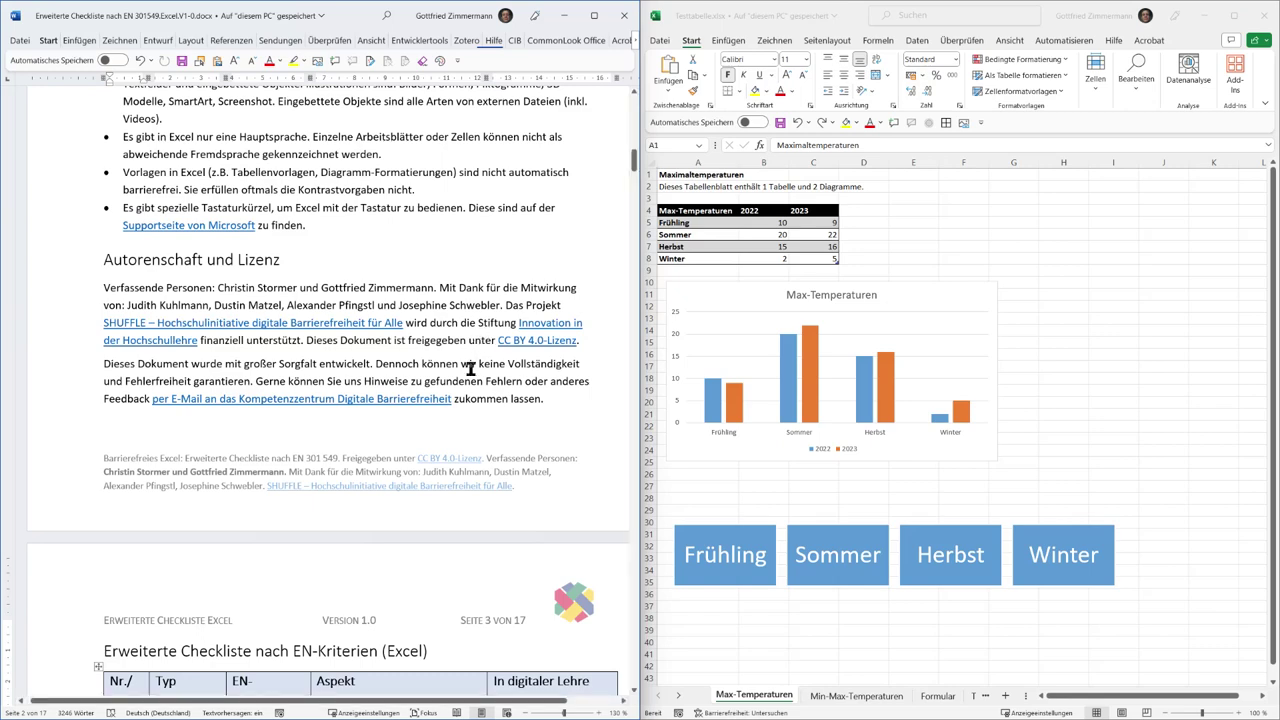
# Step: Scroll the Word checklist down to the page 3 criteria table showing rows D1–D4
pyautogui.scroll(-3, 465, 383)
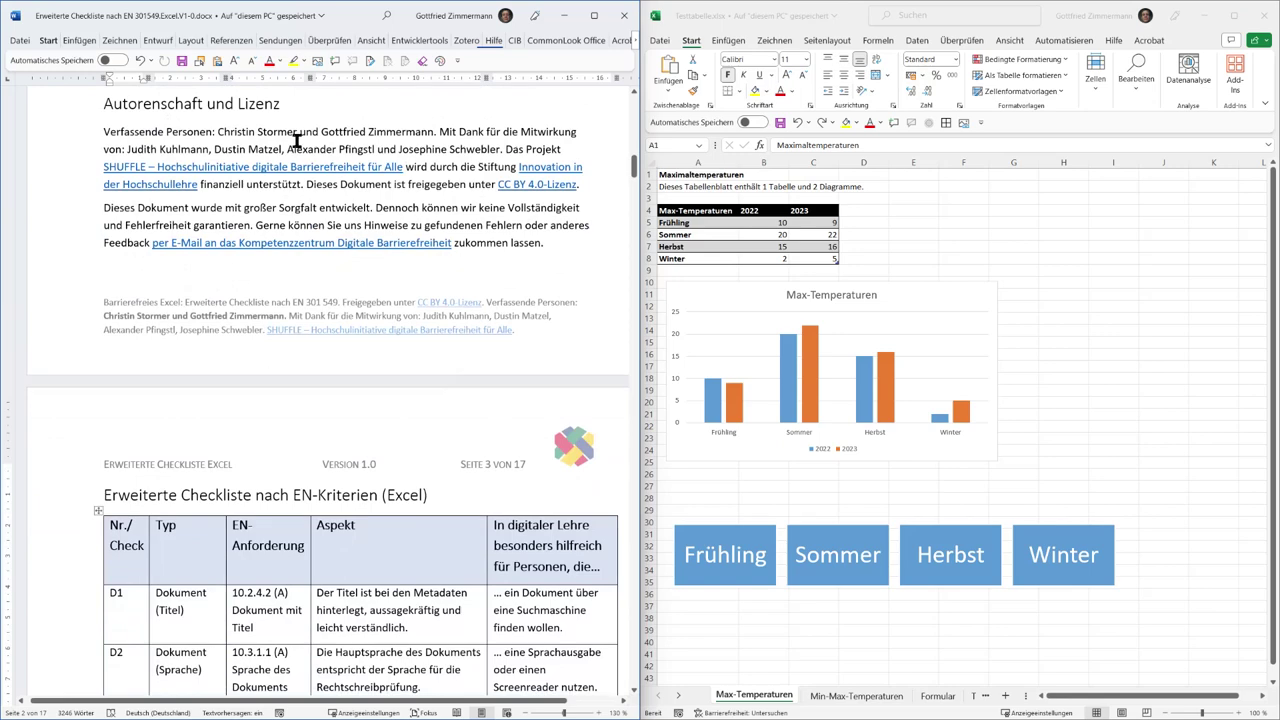
pyautogui.scroll(-3, 346, 468)
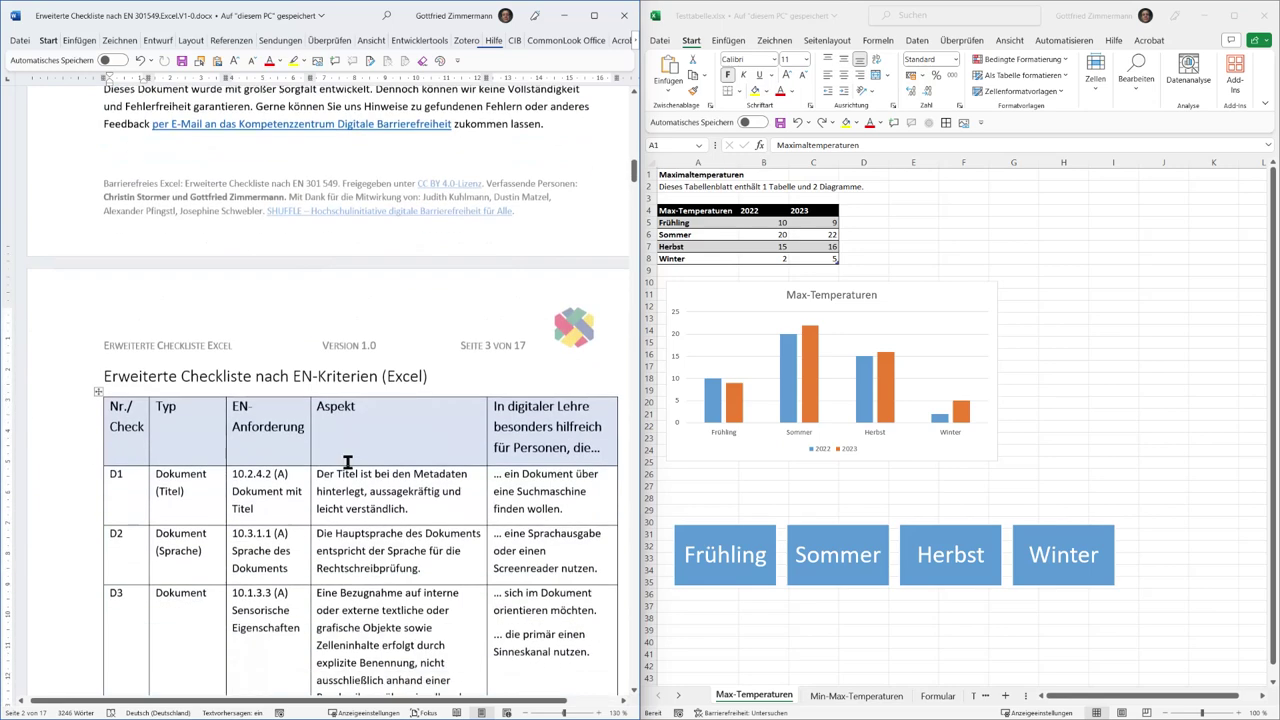
pyautogui.scroll(-3, 346, 468)
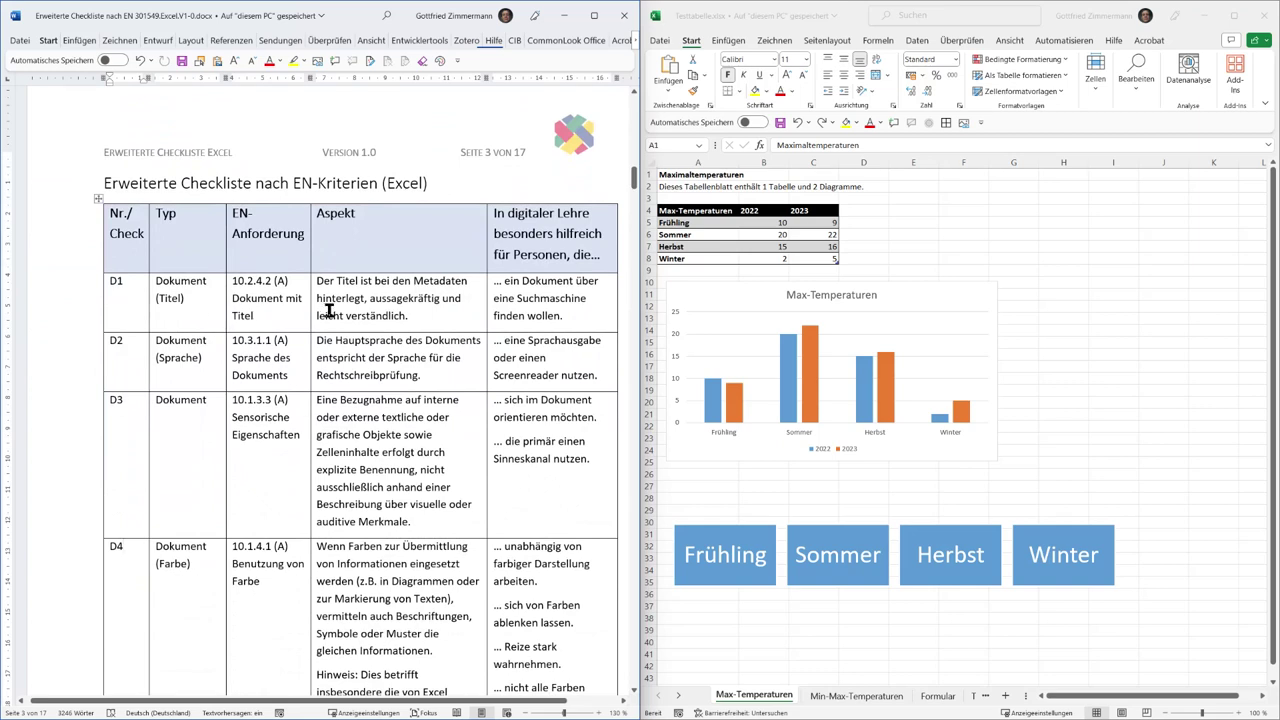
# Step: Switch to the Testtabelle.xlsx workbook and bring up its Datei start page
pyautogui.click(714, 172)
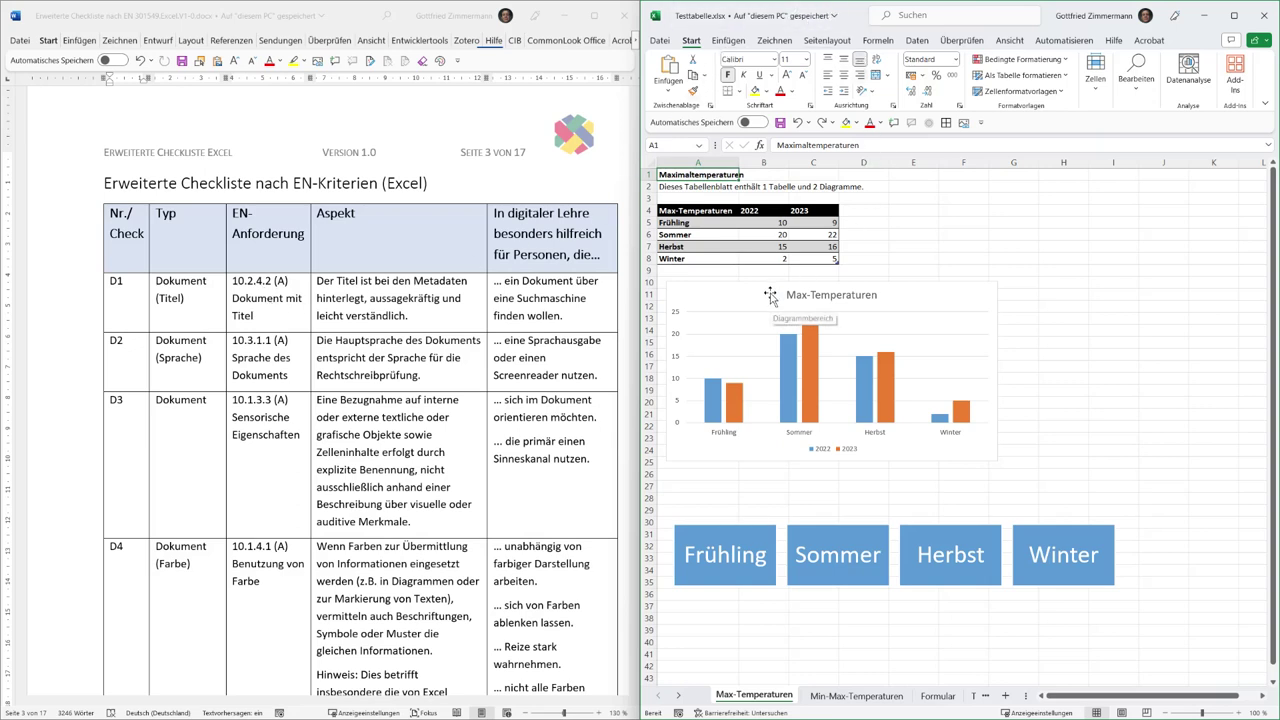
pyautogui.moveTo(806, 424)
pyautogui.click(661, 41)
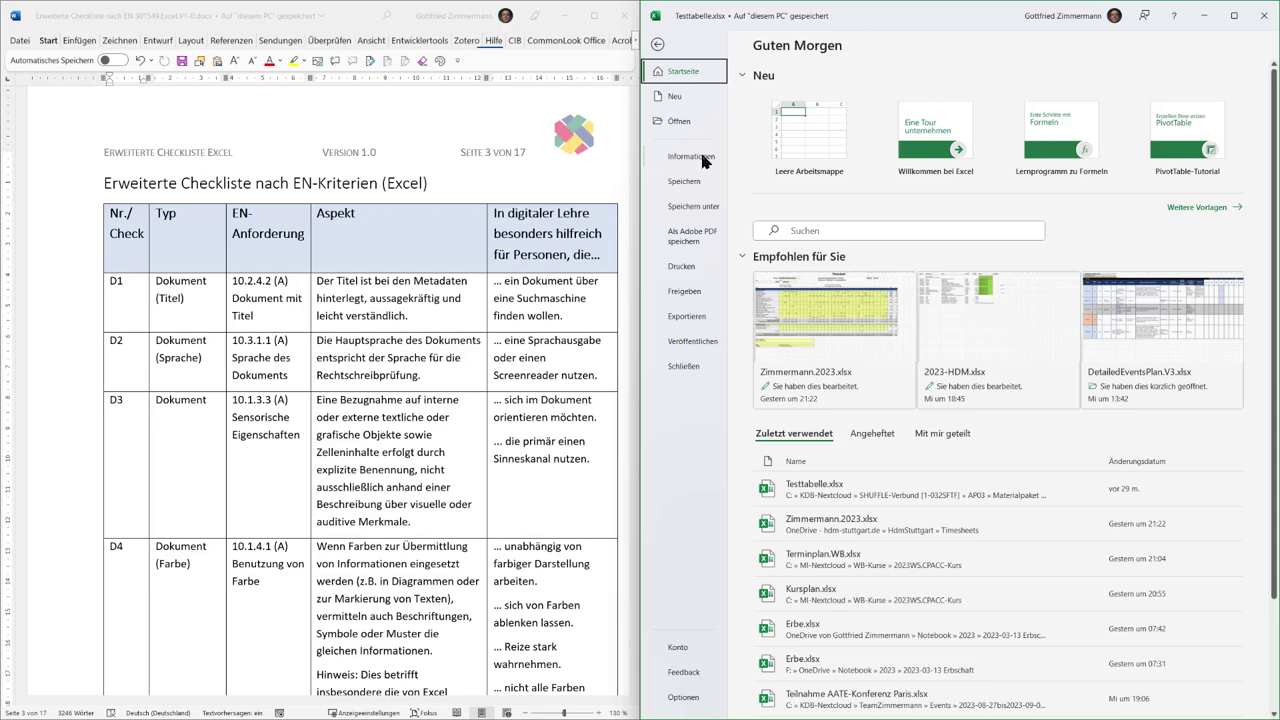
# Step: In Datei > Informationen, confirm the workbook's Titel property reads Temperaturen
pyautogui.click(657, 44)
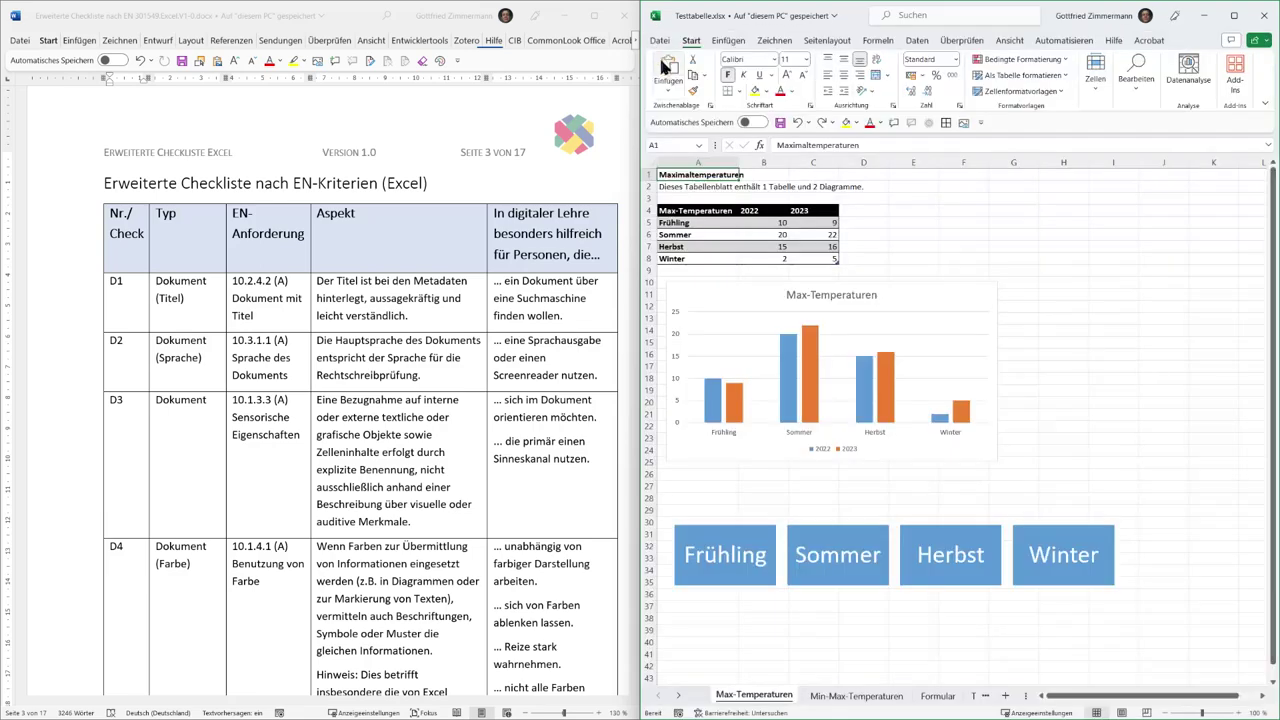
pyautogui.click(660, 42)
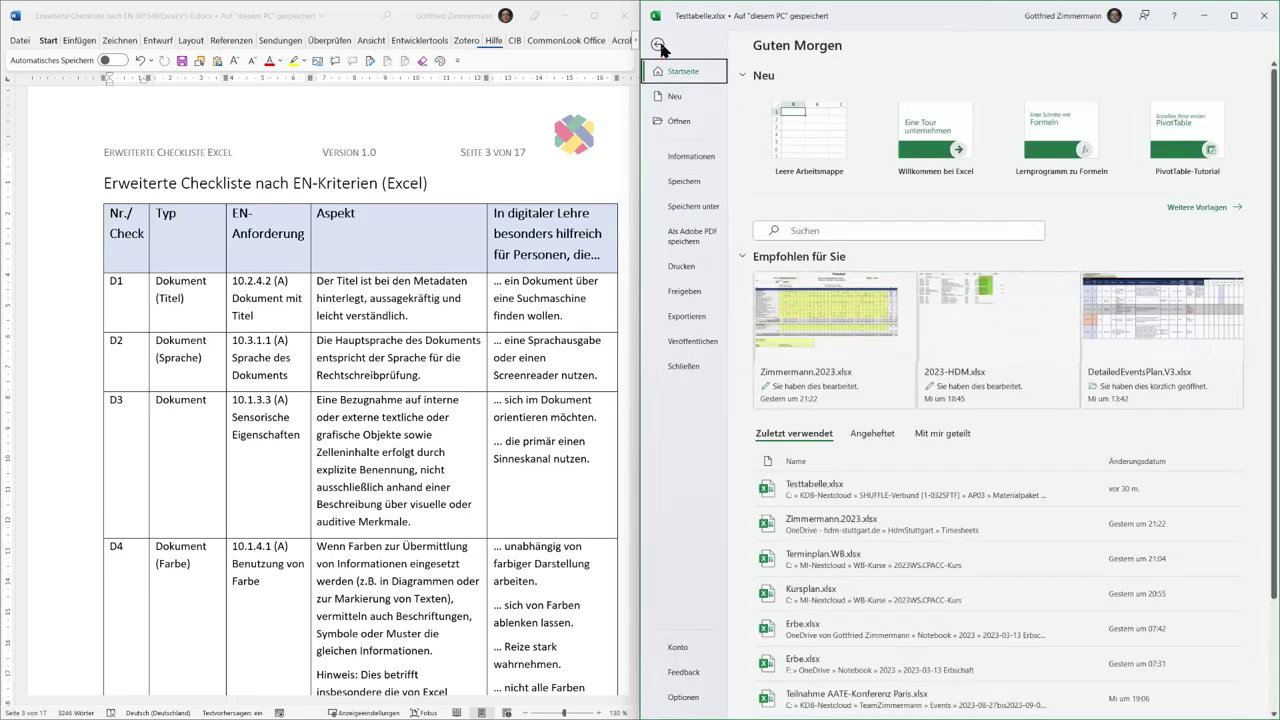
pyautogui.click(695, 157)
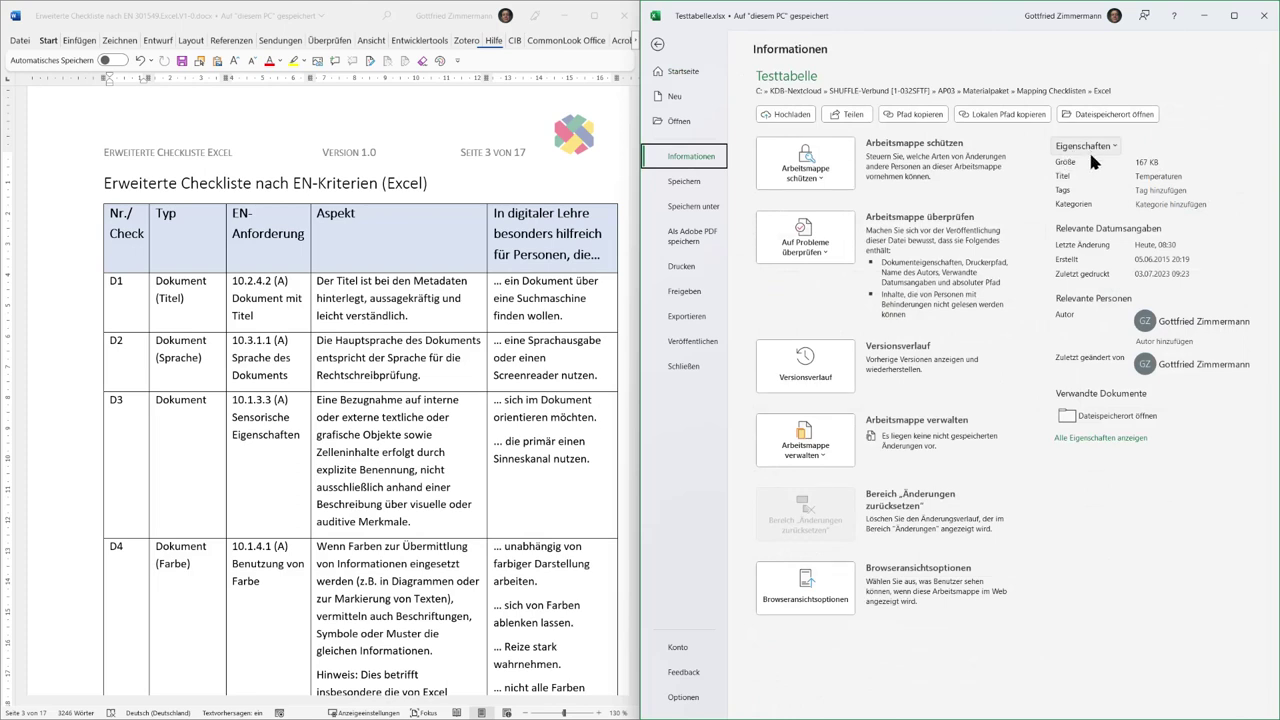
pyautogui.click(1168, 175)
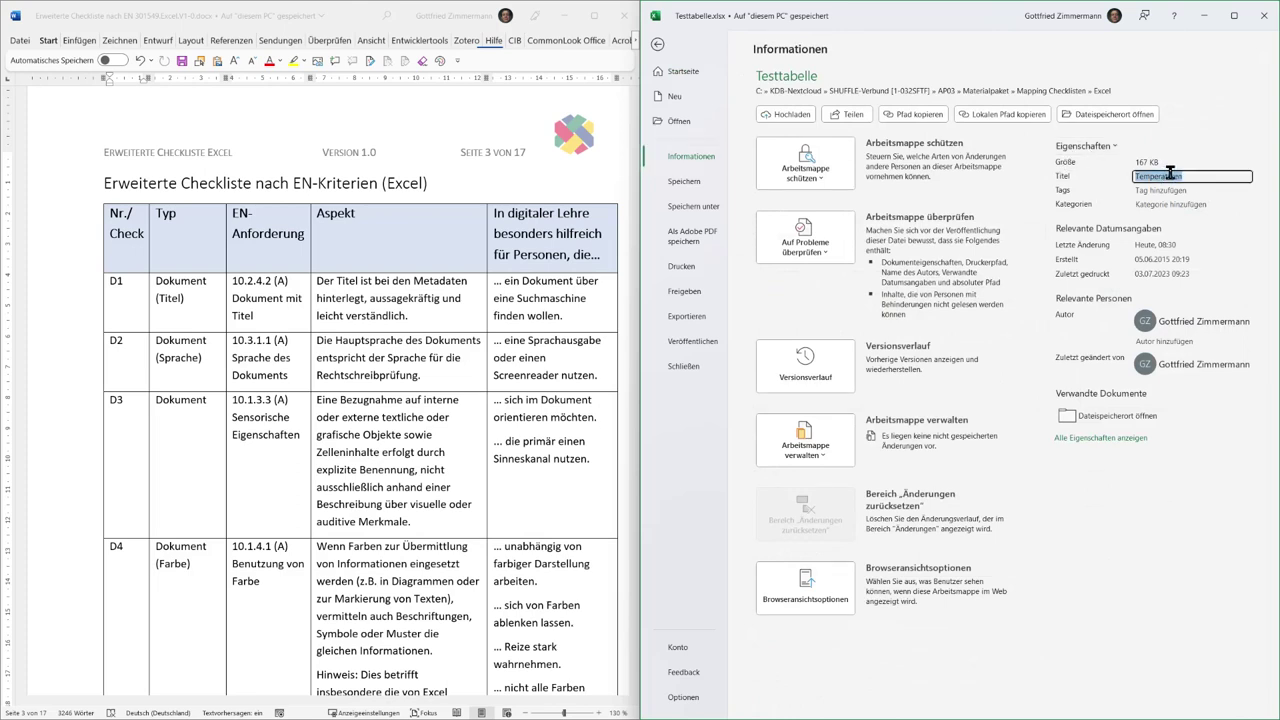
pyautogui.click(1196, 176)
pyautogui.doubleClick(1196, 176)
# Step: Return to the temperature worksheet, glance at the Word checklist, and switch back to Excel
pyautogui.click(657, 46)
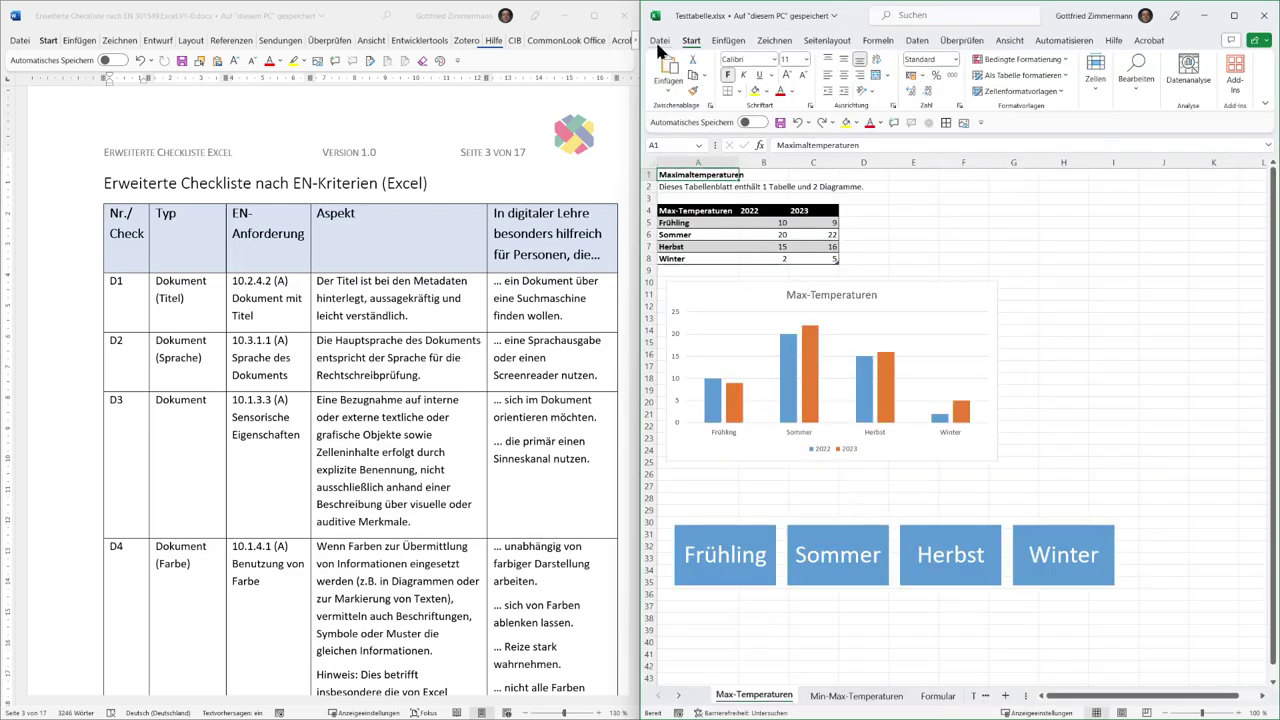
pyautogui.click(118, 366)
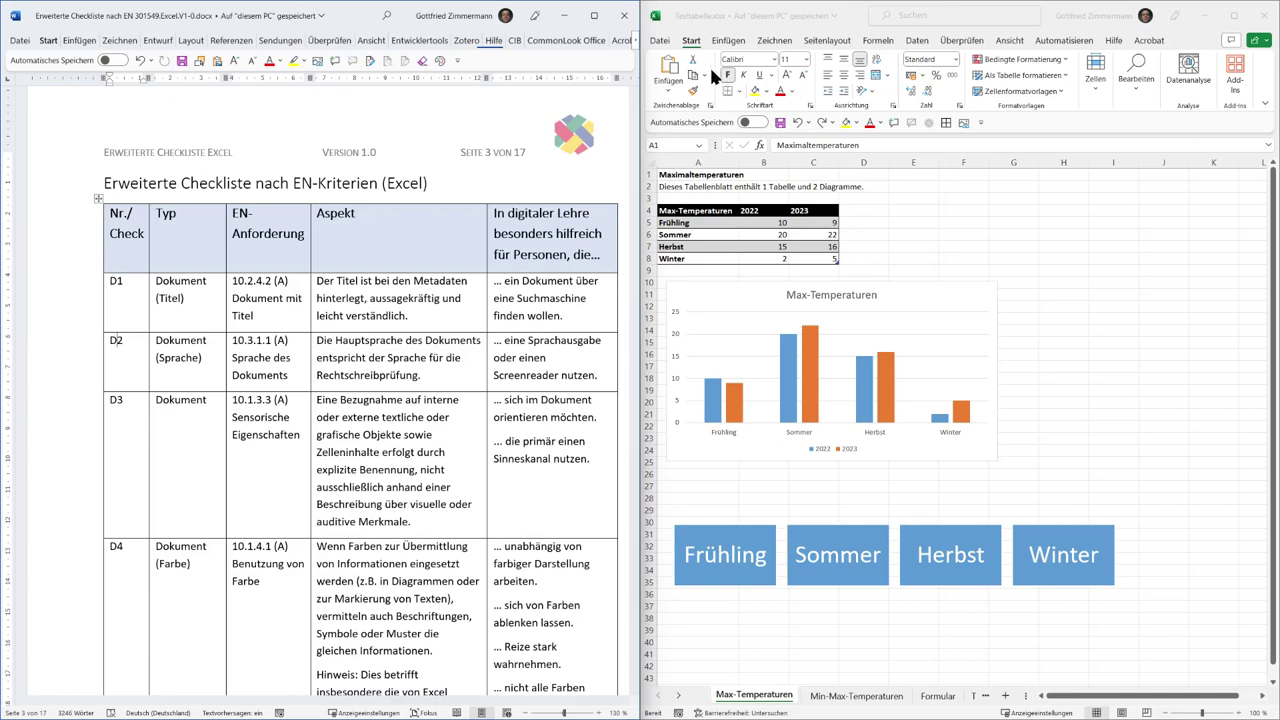
pyautogui.click(668, 42)
pyautogui.click(662, 42)
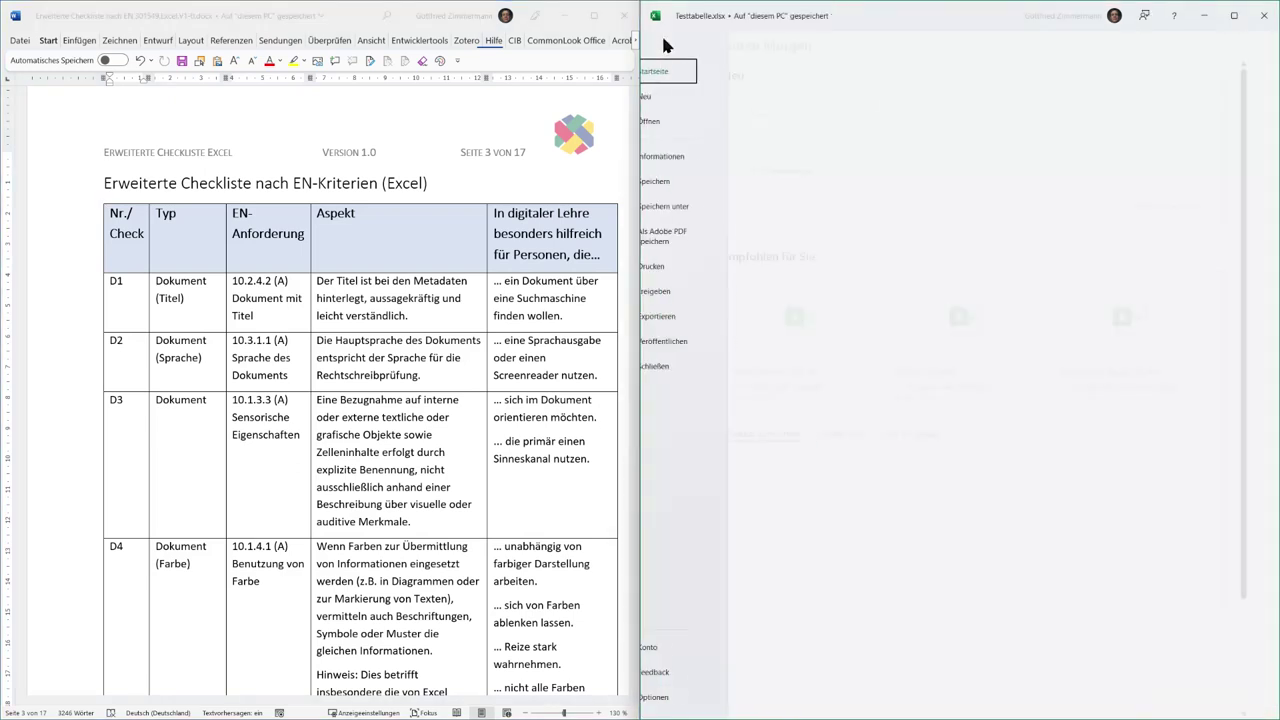
pyautogui.click(698, 703)
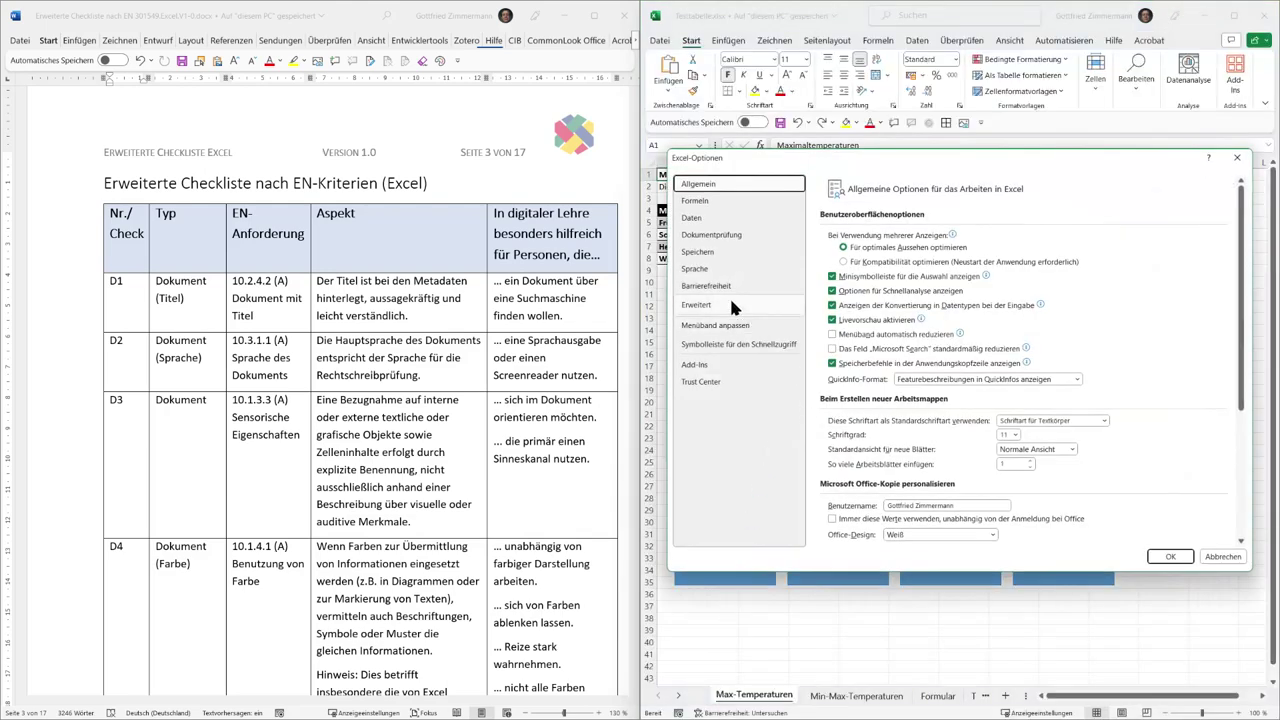
pyautogui.click(718, 272)
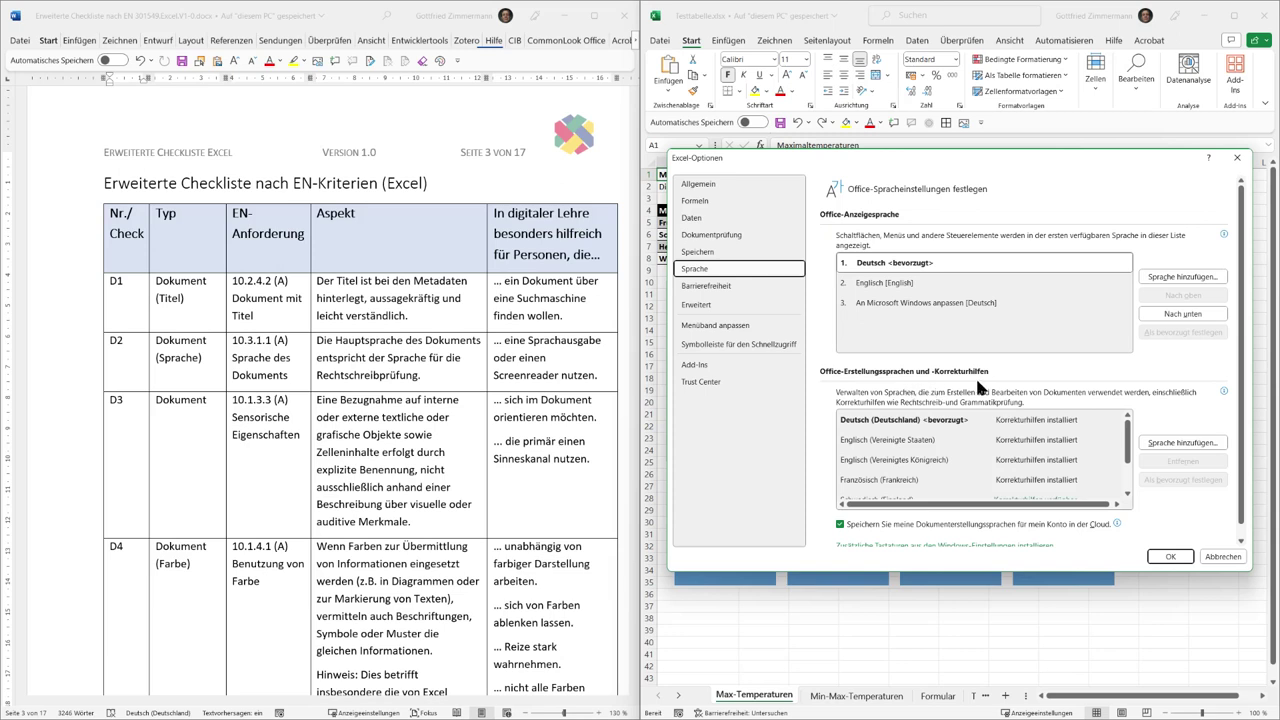
pyautogui.click(922, 420)
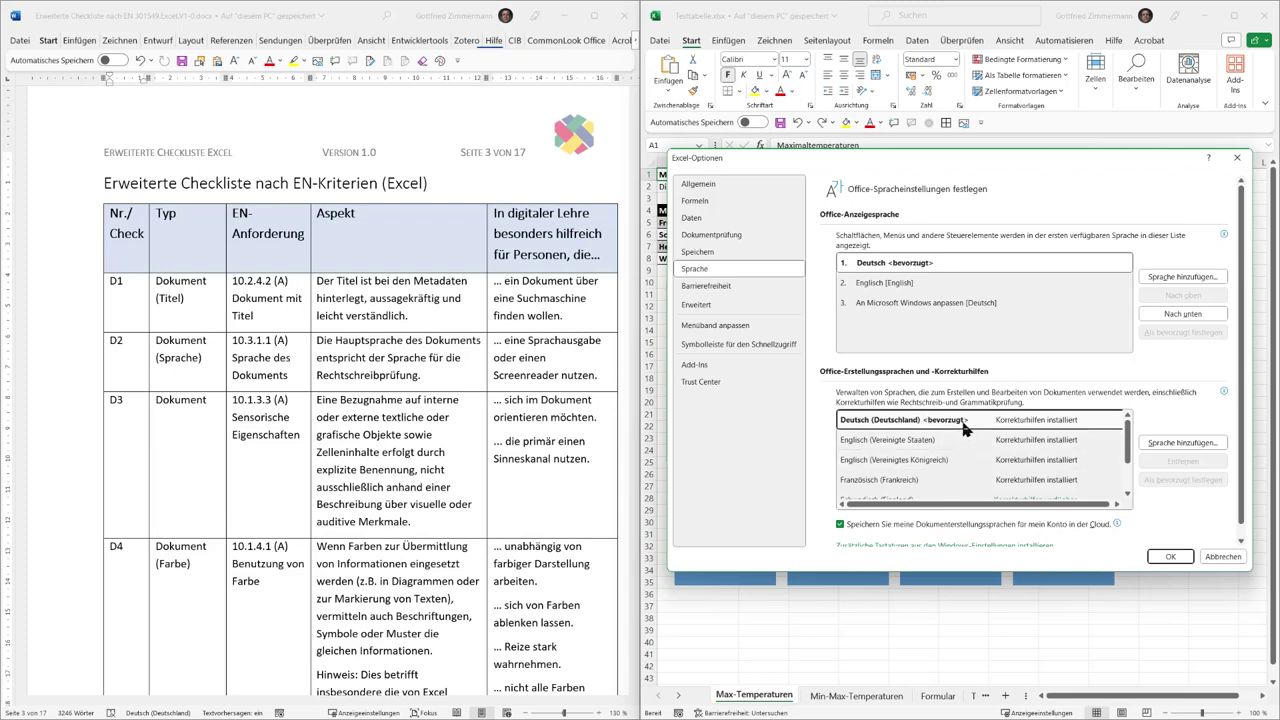
pyautogui.click(1172, 557)
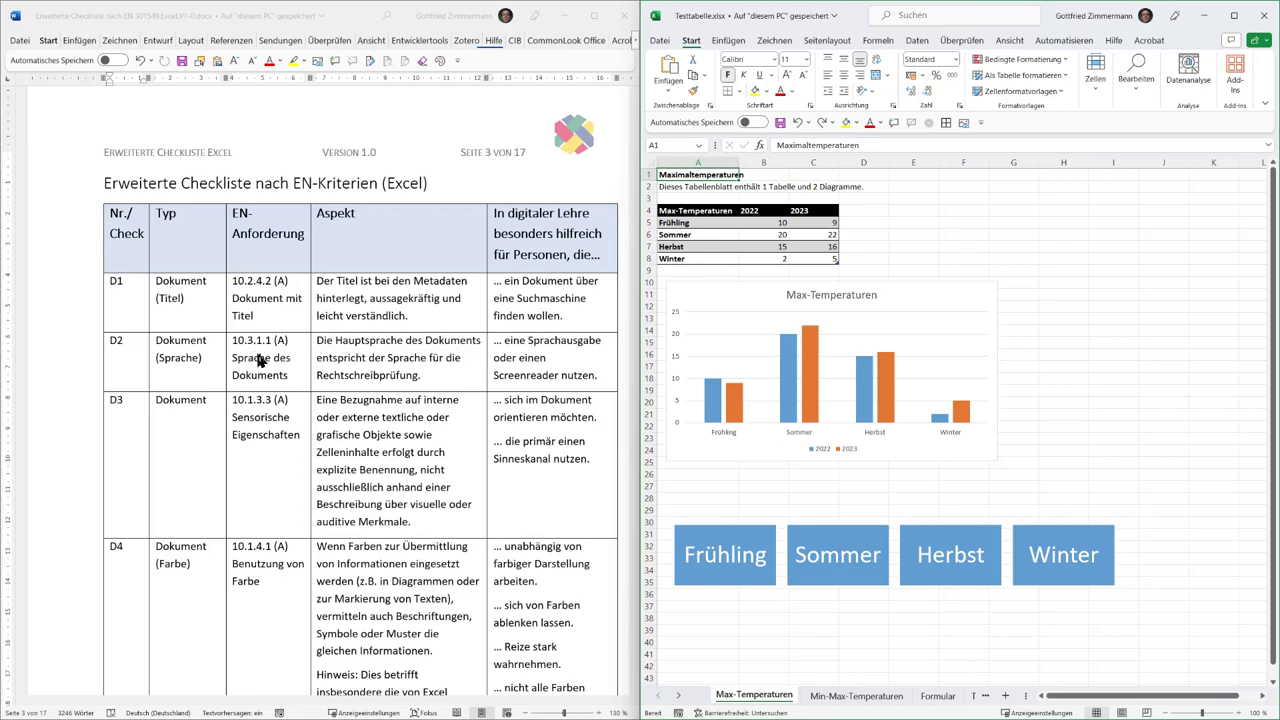
pyautogui.click(257, 356)
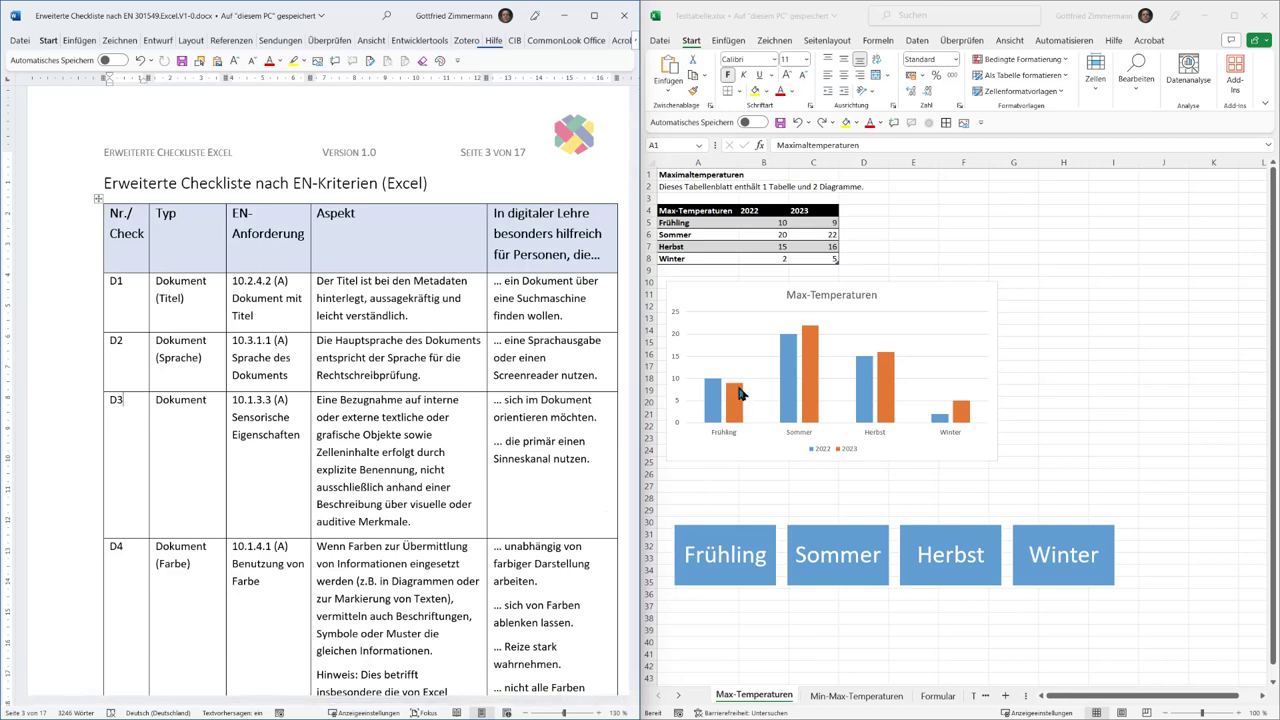
pyautogui.moveTo(817, 409)
pyautogui.moveTo(813, 401)
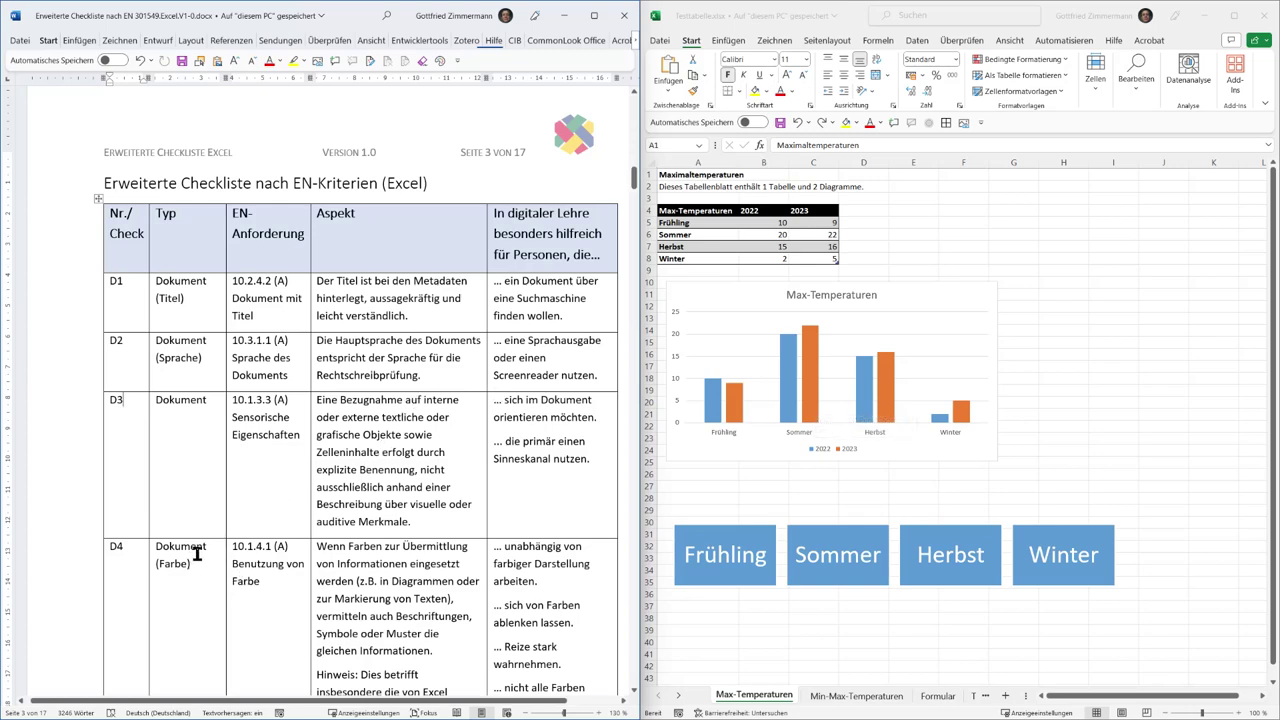
pyautogui.scroll(-3, 197, 554)
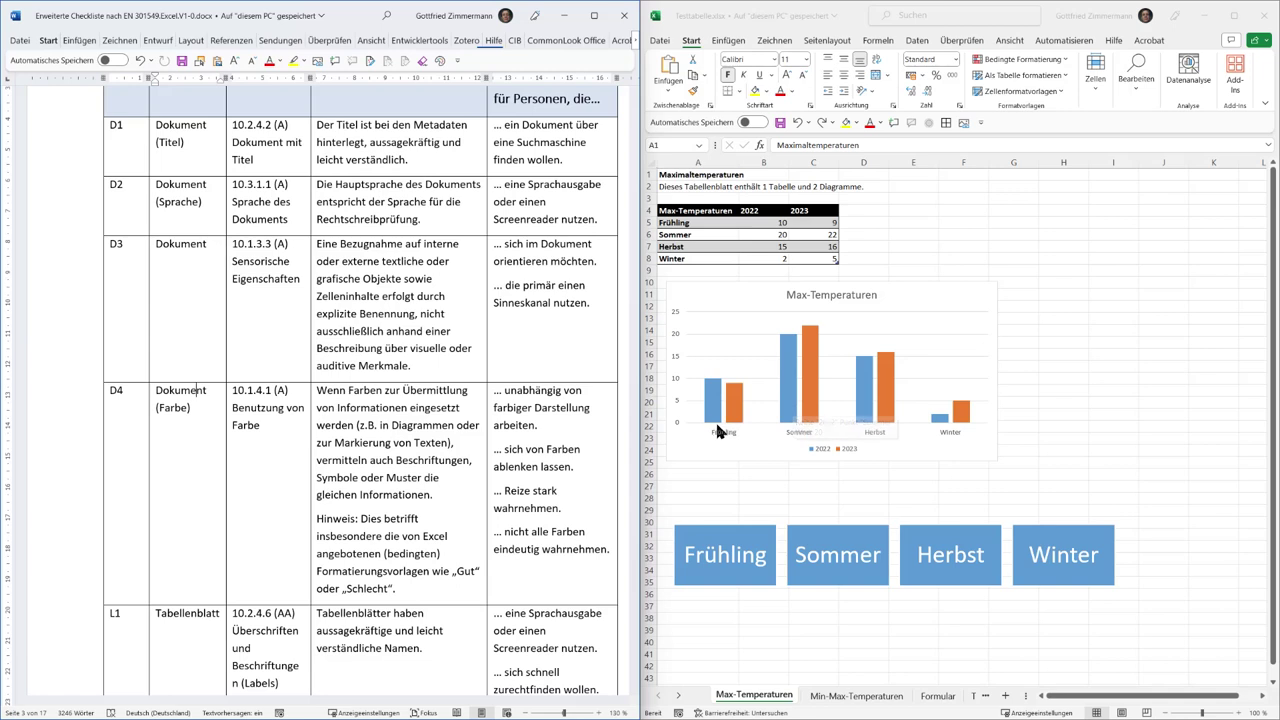
# Step: Scroll the Word checklist until row L1 on worksheet headings and labels appears
pyautogui.moveTo(712, 420)
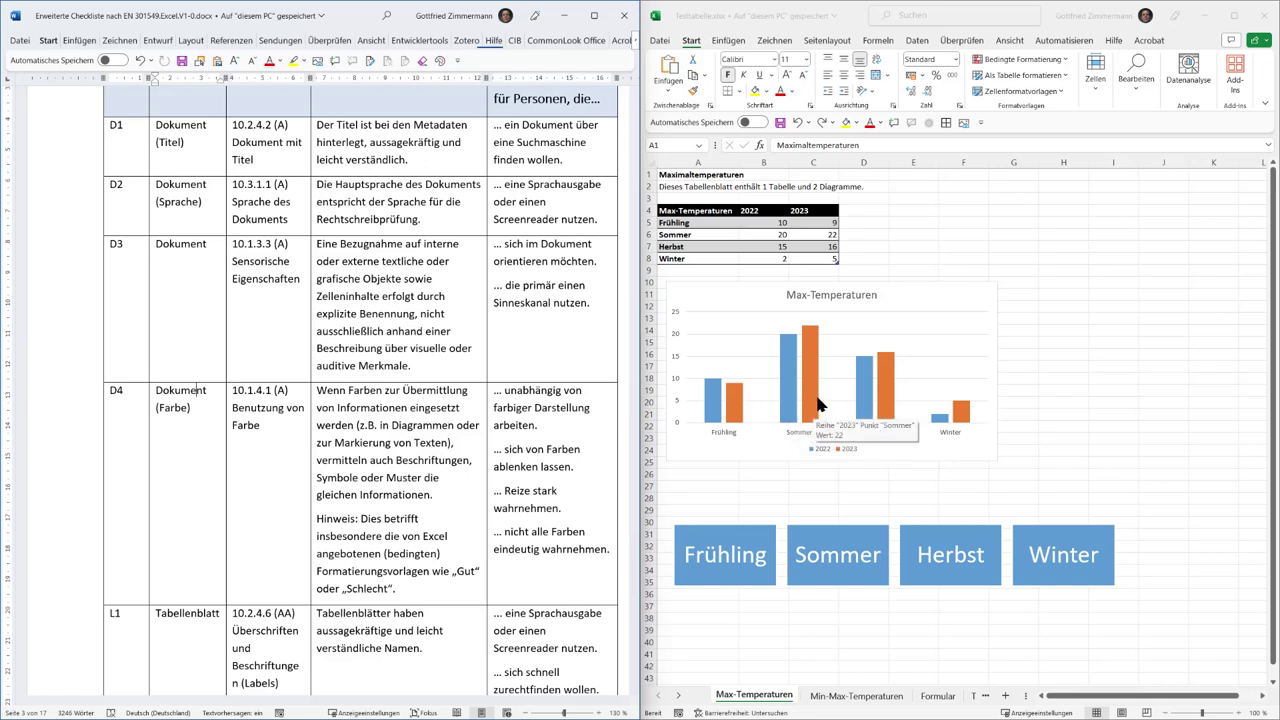
pyautogui.click(972, 290)
pyautogui.click(972, 290)
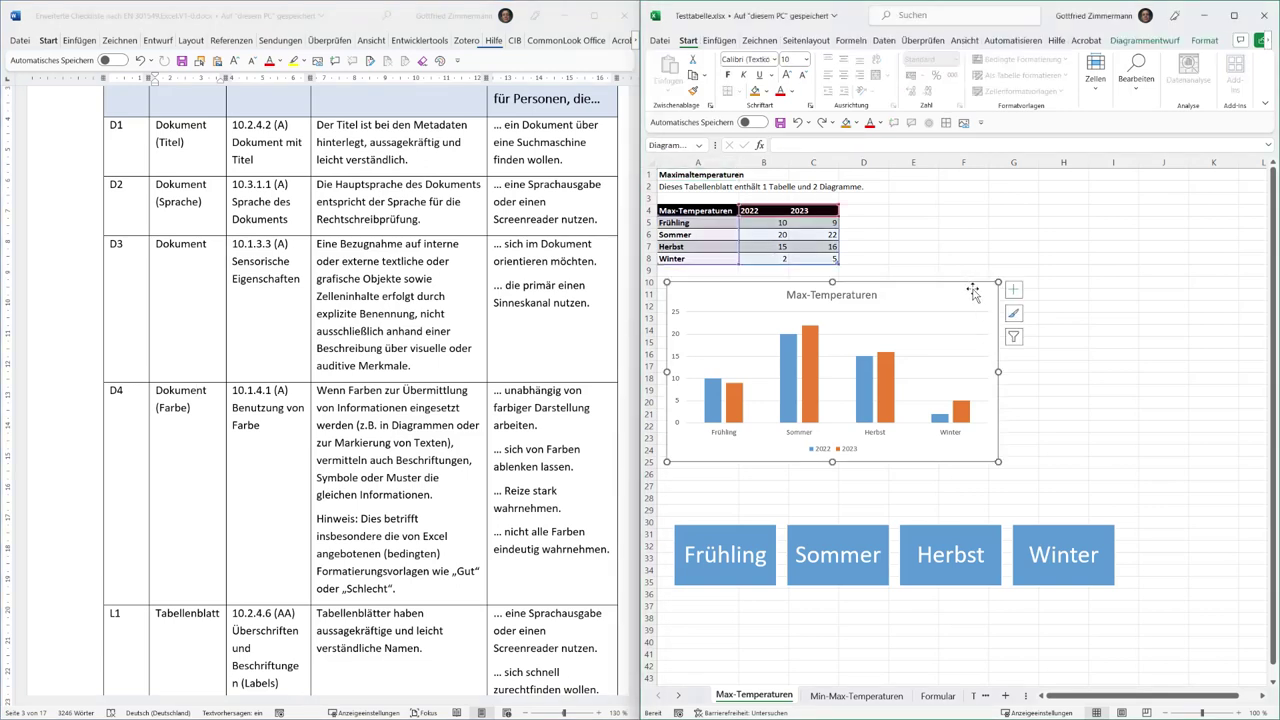
pyautogui.click(1013, 316)
pyautogui.scroll(-5, 1100, 420)
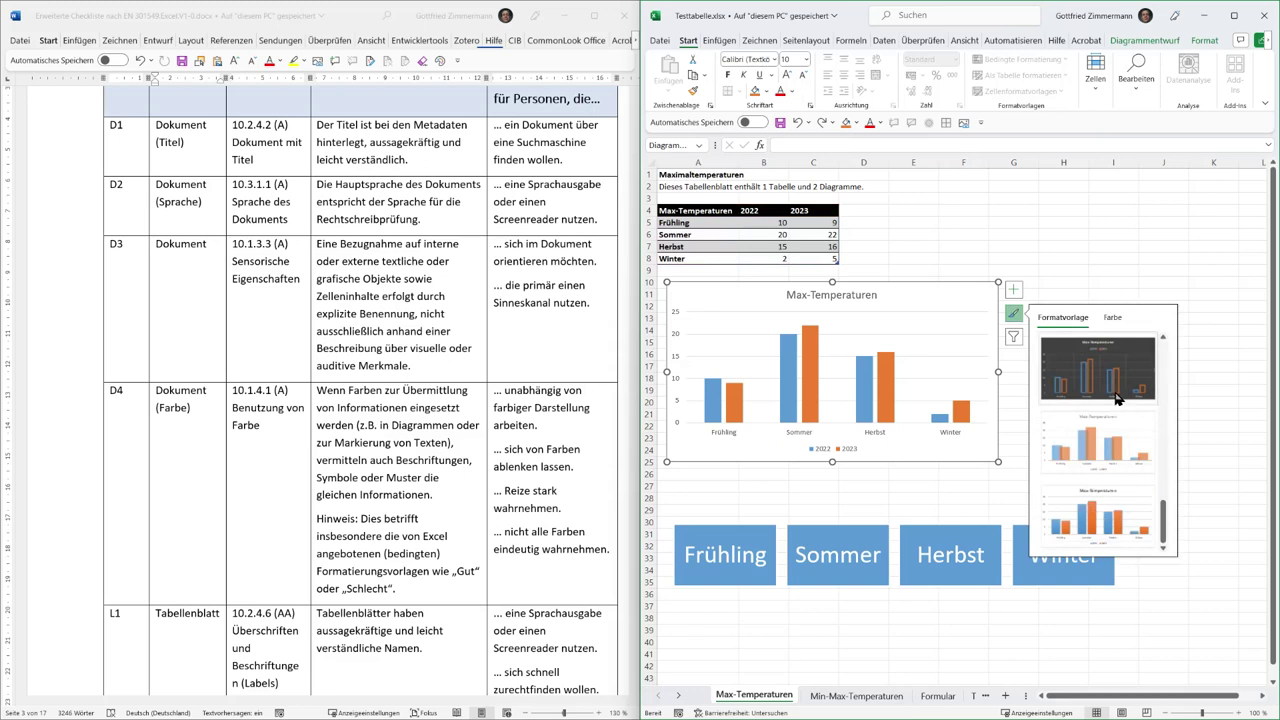
pyautogui.scroll(5, 1113, 386)
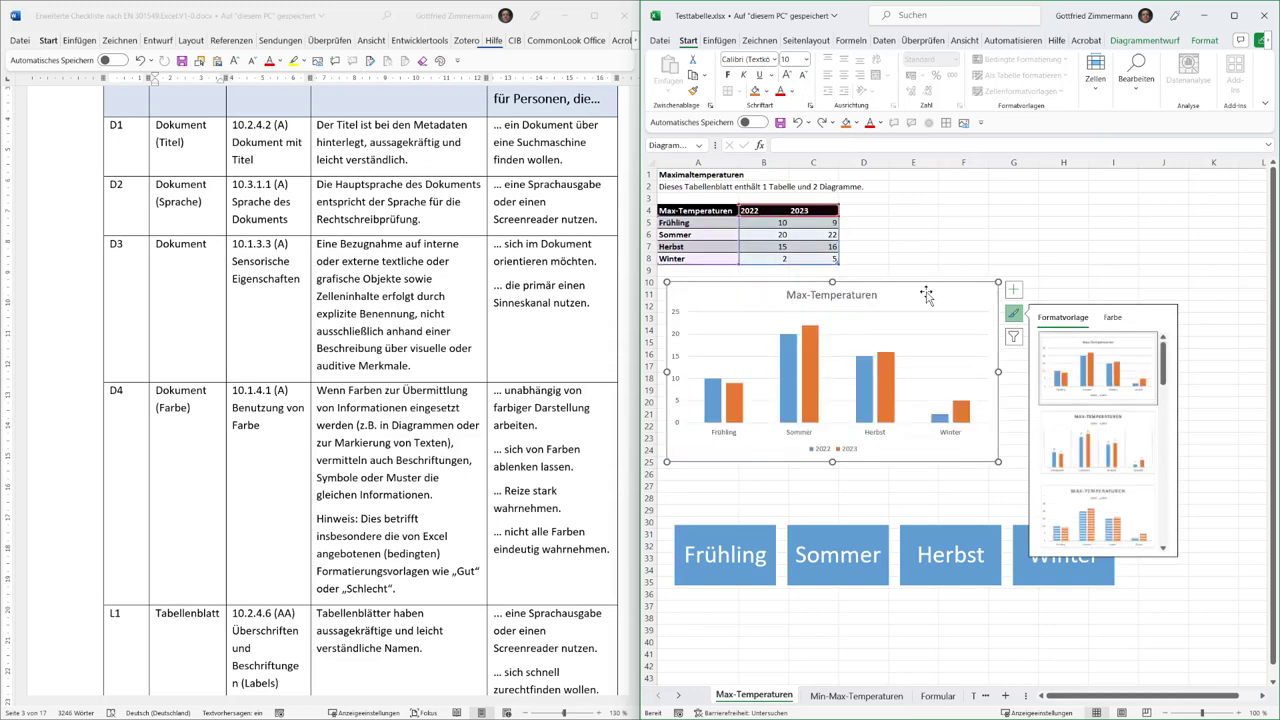
pyautogui.press('Escape')
pyautogui.click(920, 300)
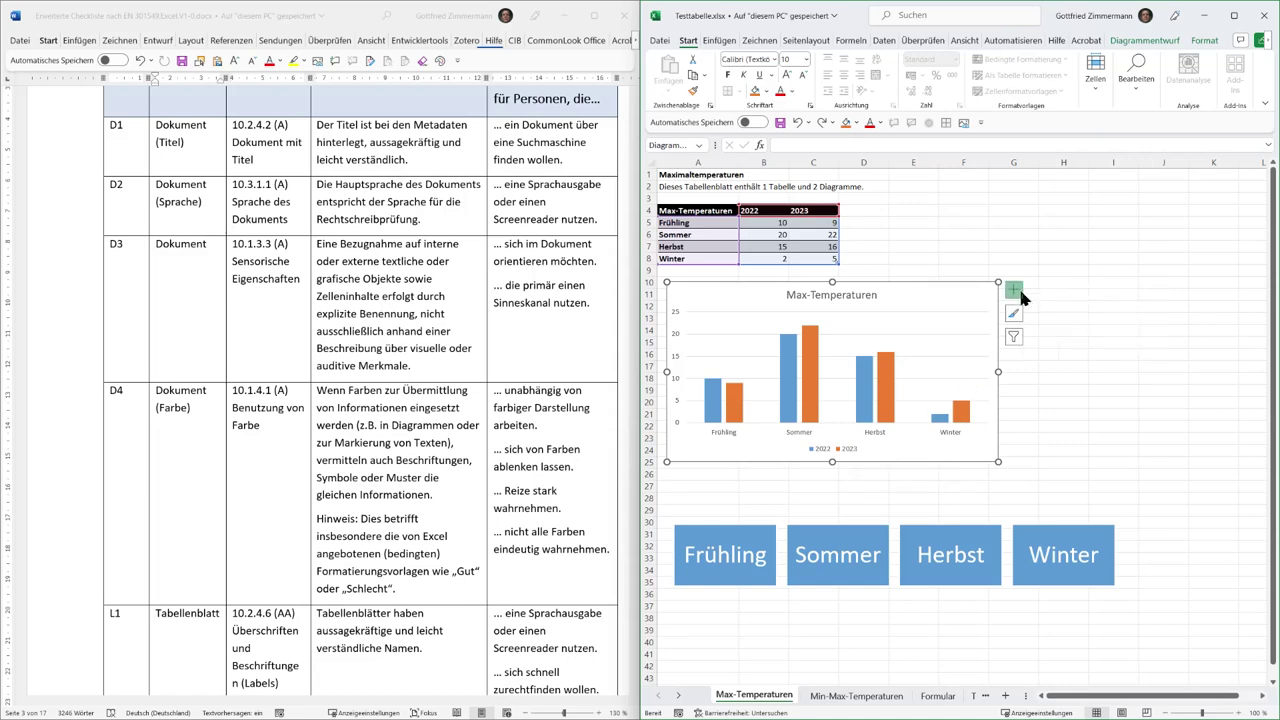
# Step: Uncheck Legende in Chart Elements to drop the 2022/2023 legend from the Max-Temperaturen chart
pyautogui.click(1016, 291)
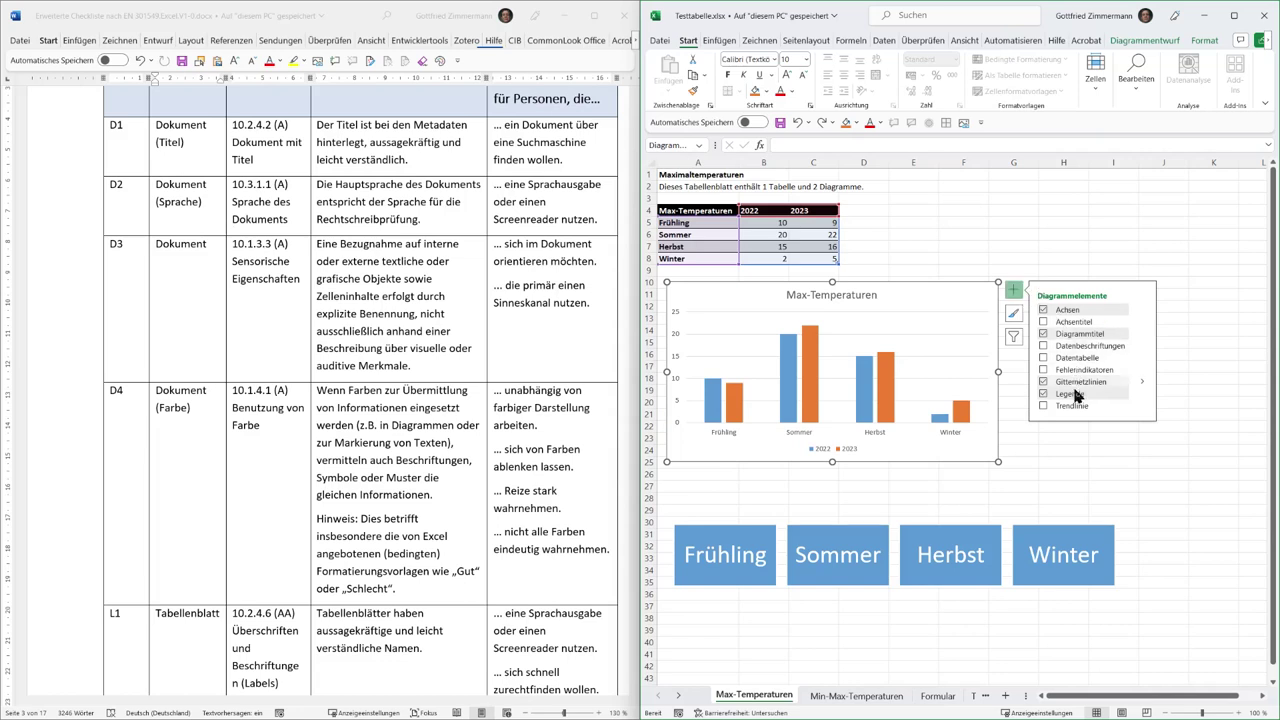
pyautogui.click(1044, 395)
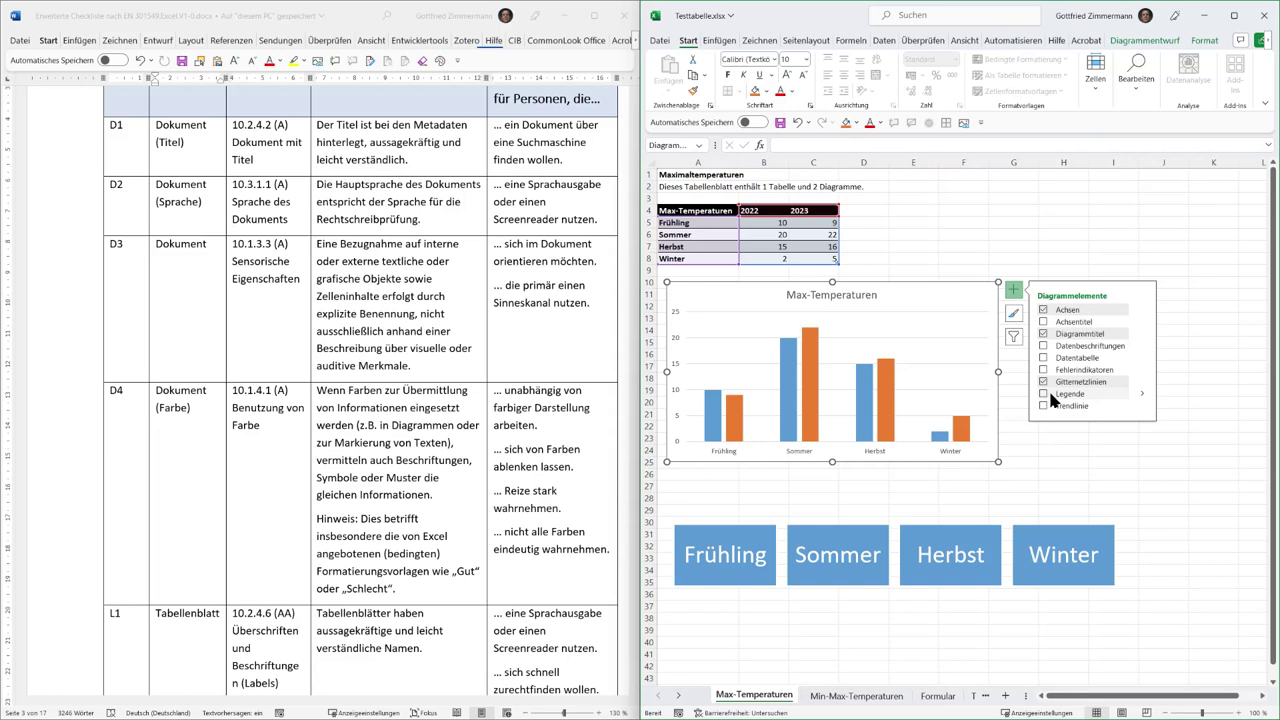
pyautogui.click(1141, 346)
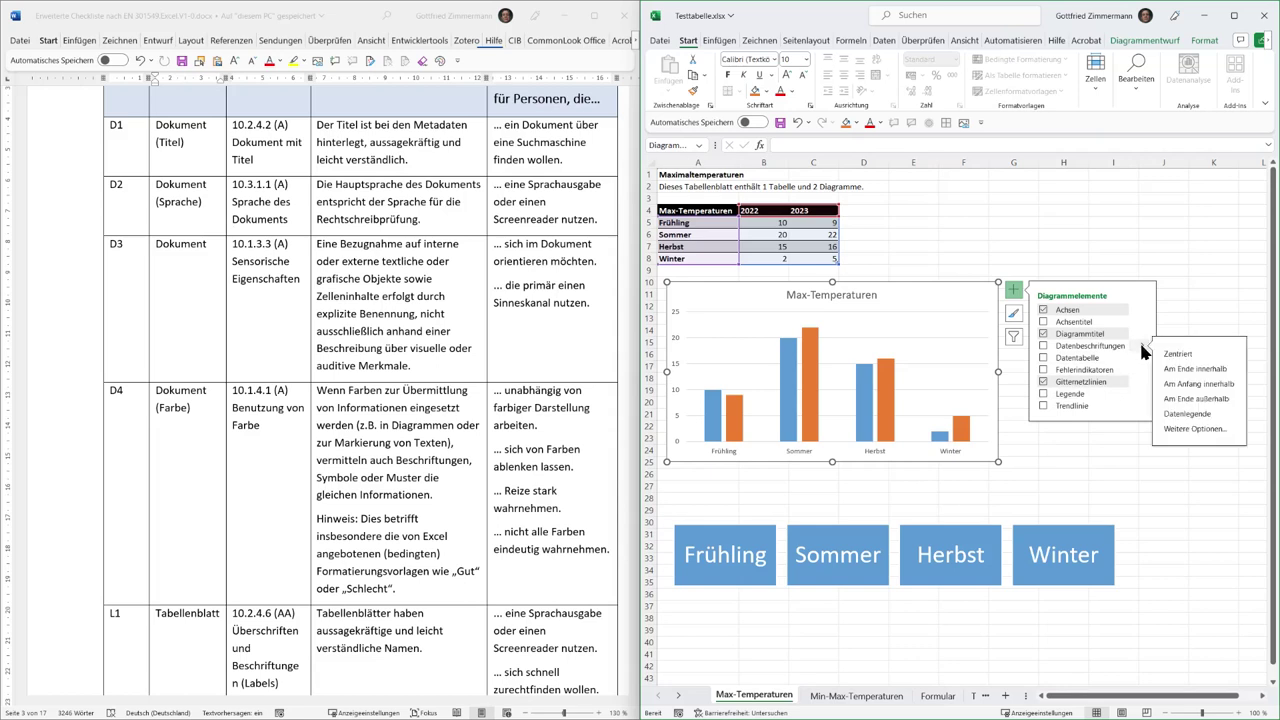
# Step: Add data labels but keep values only on the 2023 columns (9, 22, 16, 5)
pyautogui.click(1201, 429)
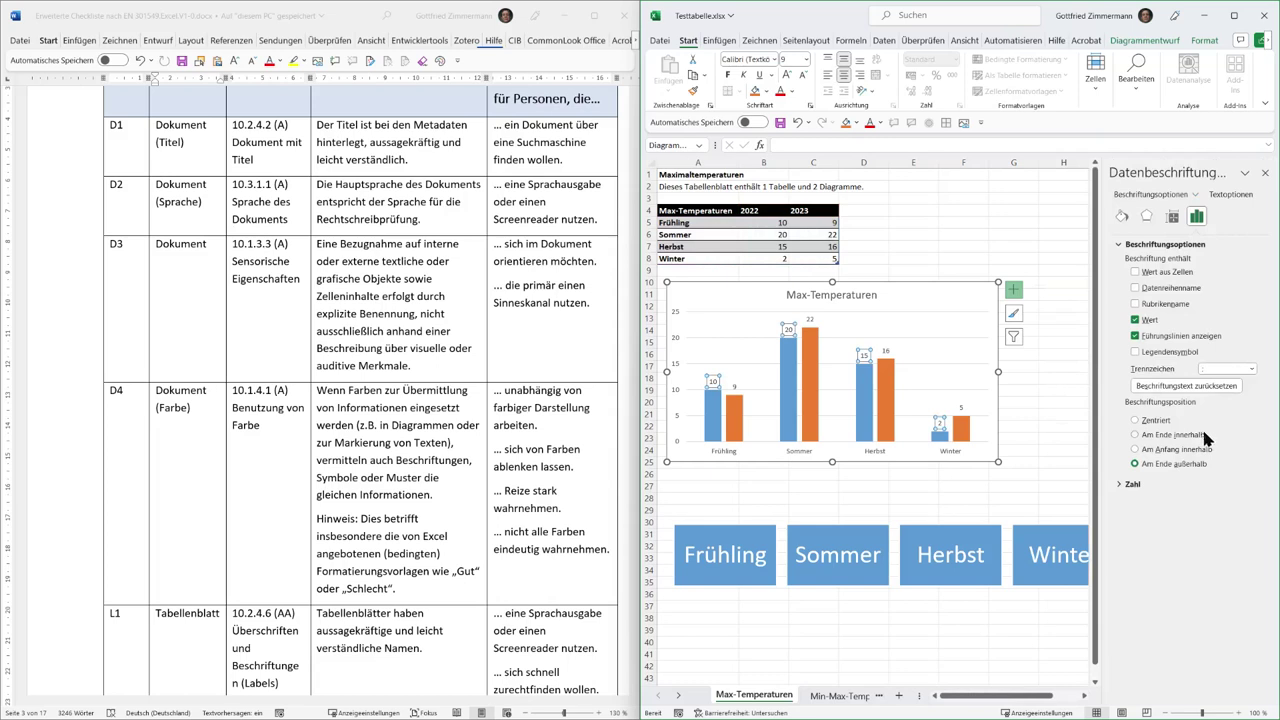
pyautogui.click(1136, 321)
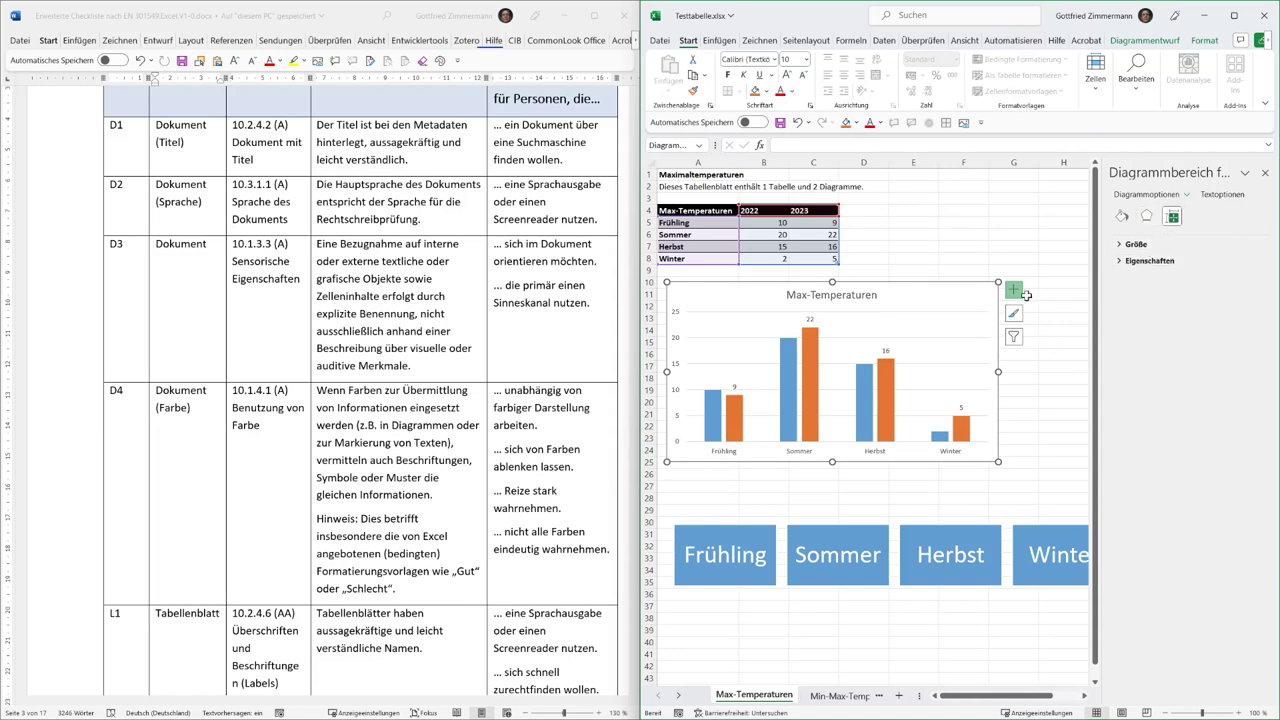
pyautogui.click(1265, 172)
pyautogui.click(1014, 290)
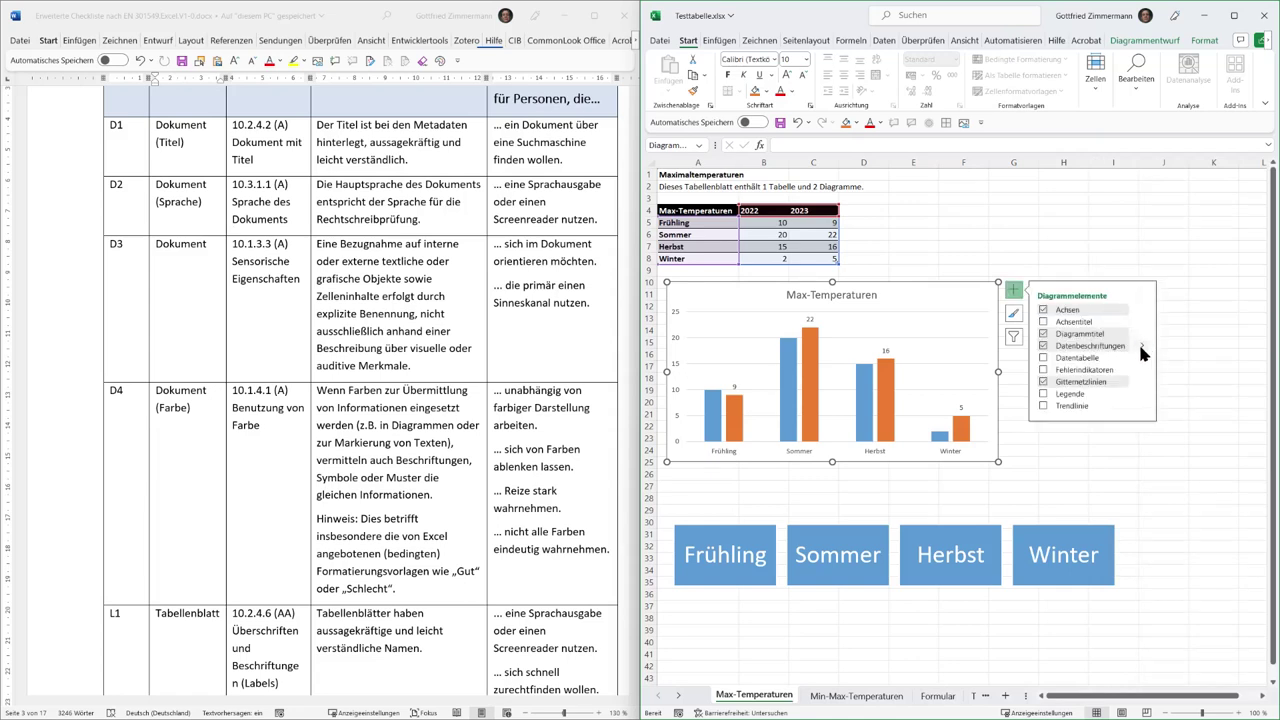
# Step: Re-enable Datenbeschriftungen so the 2022 columns also show values 10, 20, 15, 2, then bring up Weitere Optionen
pyautogui.moveTo(1140, 348)
pyautogui.click(1193, 429)
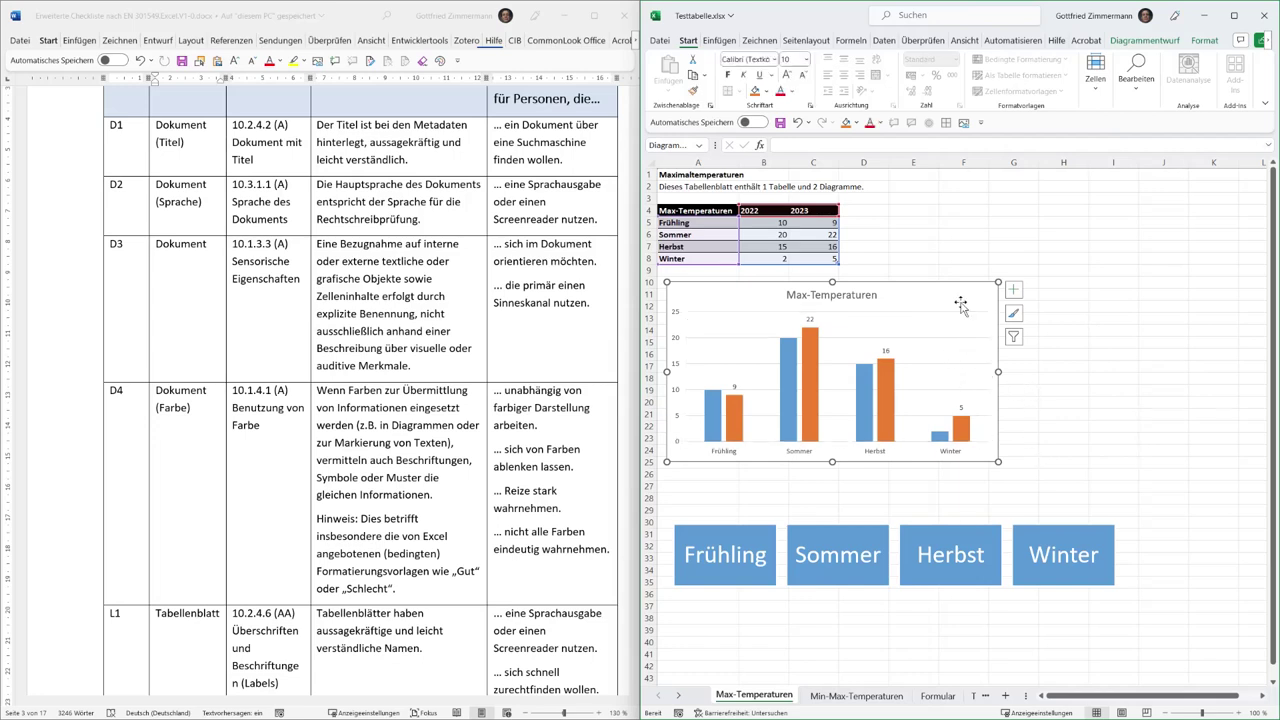
pyautogui.click(1013, 290)
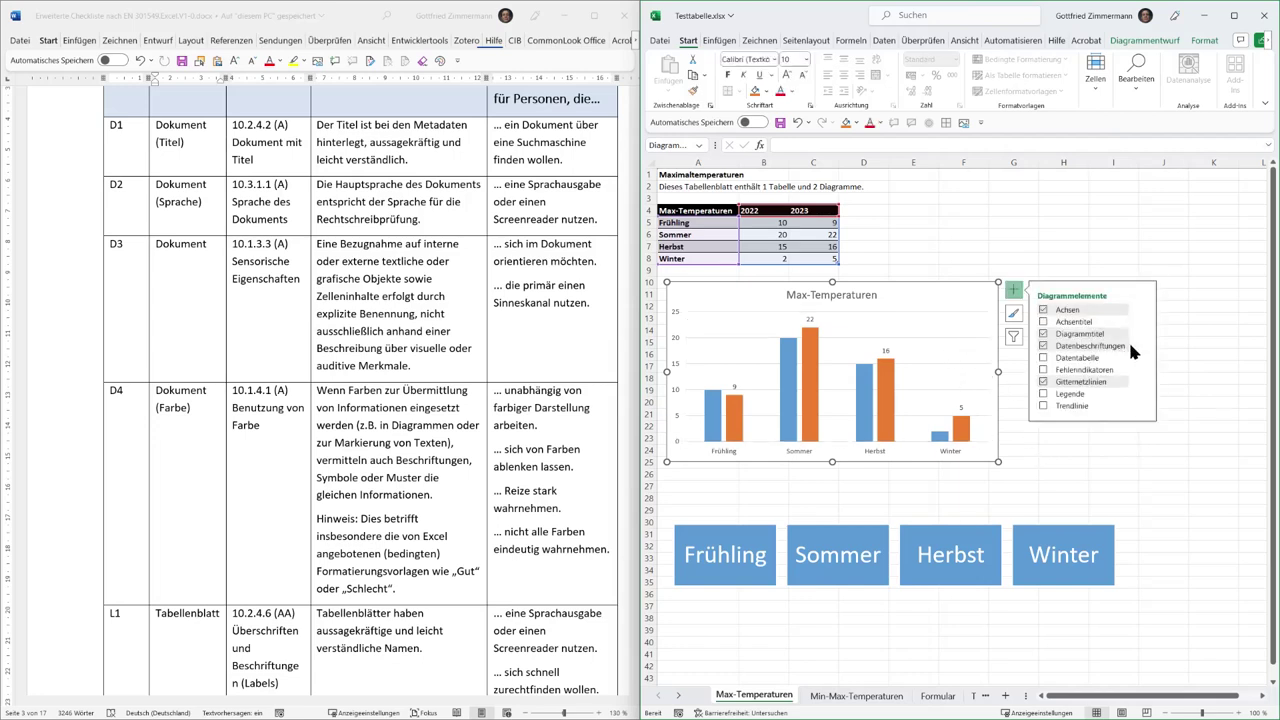
pyautogui.moveTo(1143, 343)
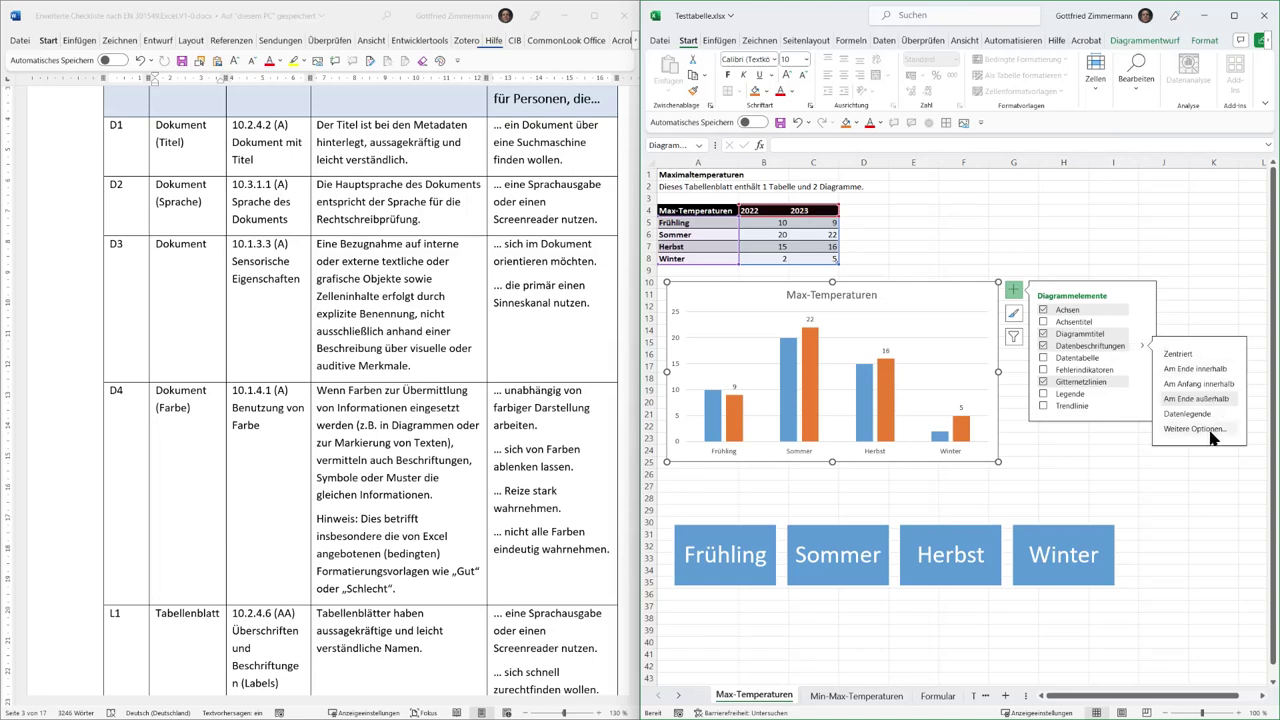
pyautogui.click(1209, 431)
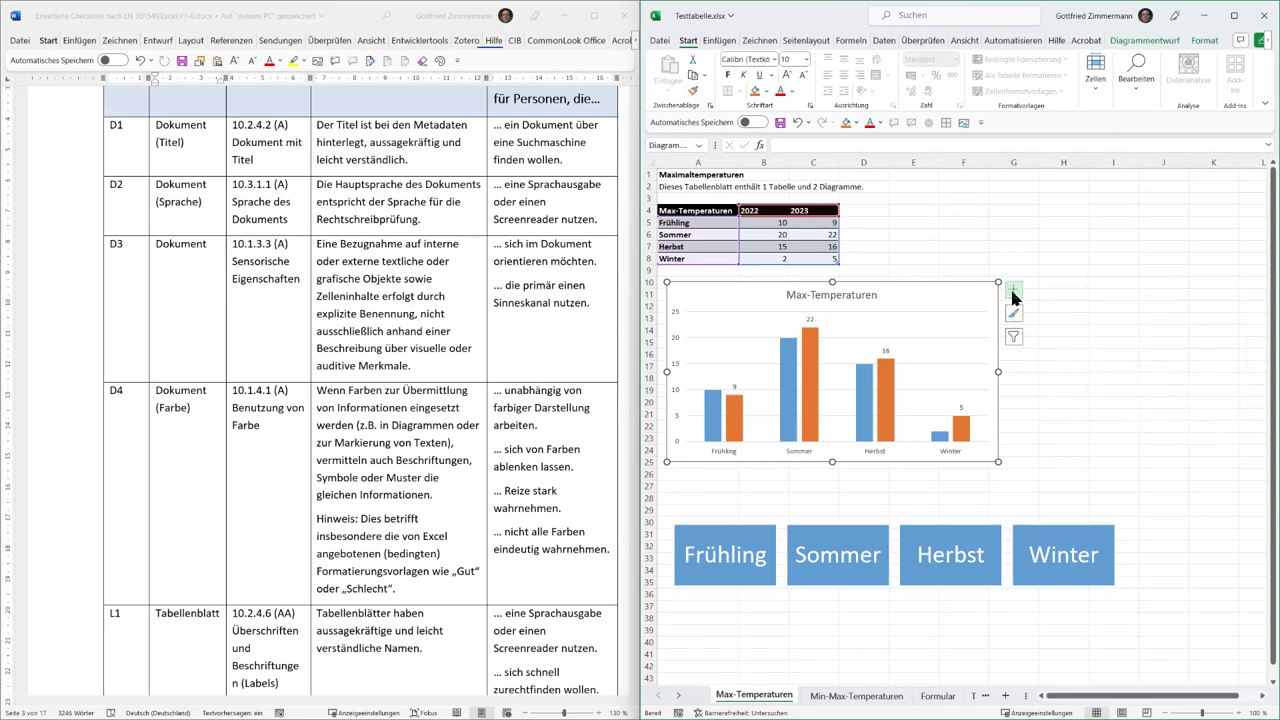
pyautogui.click(1013, 291)
pyautogui.click(1062, 348)
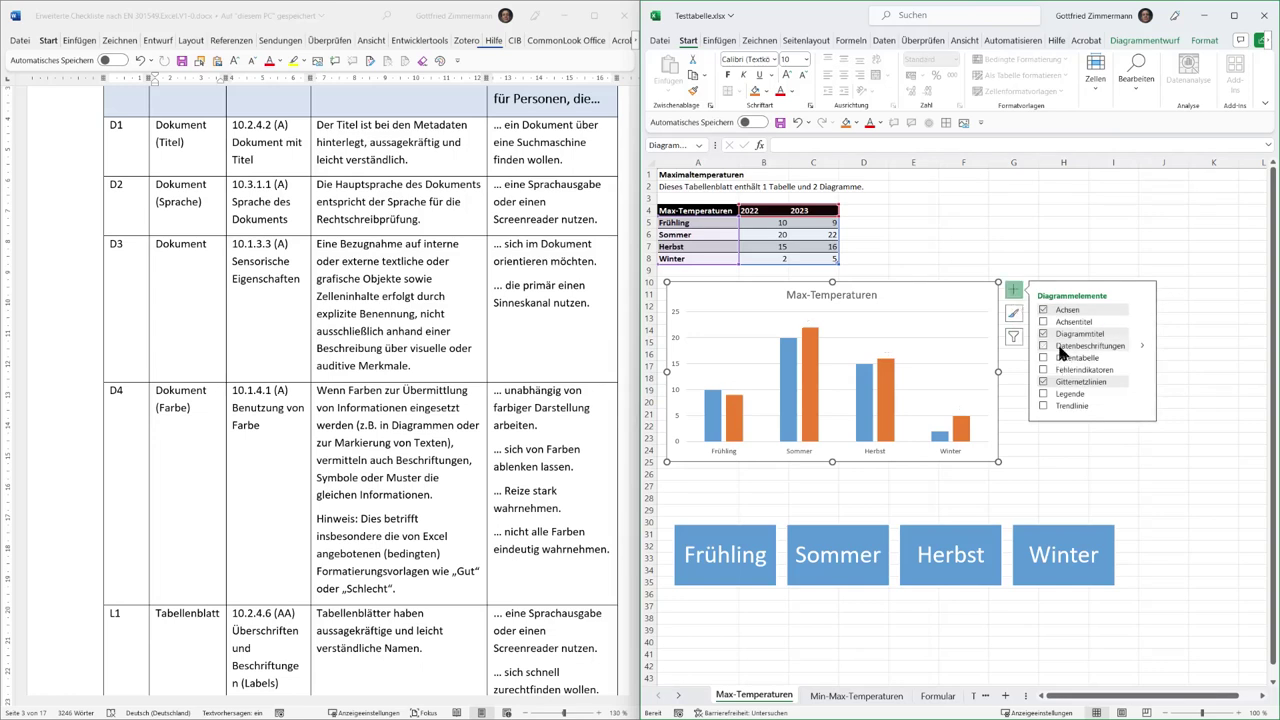
pyautogui.click(1062, 349)
pyautogui.moveTo(1136, 340)
pyautogui.click(1192, 428)
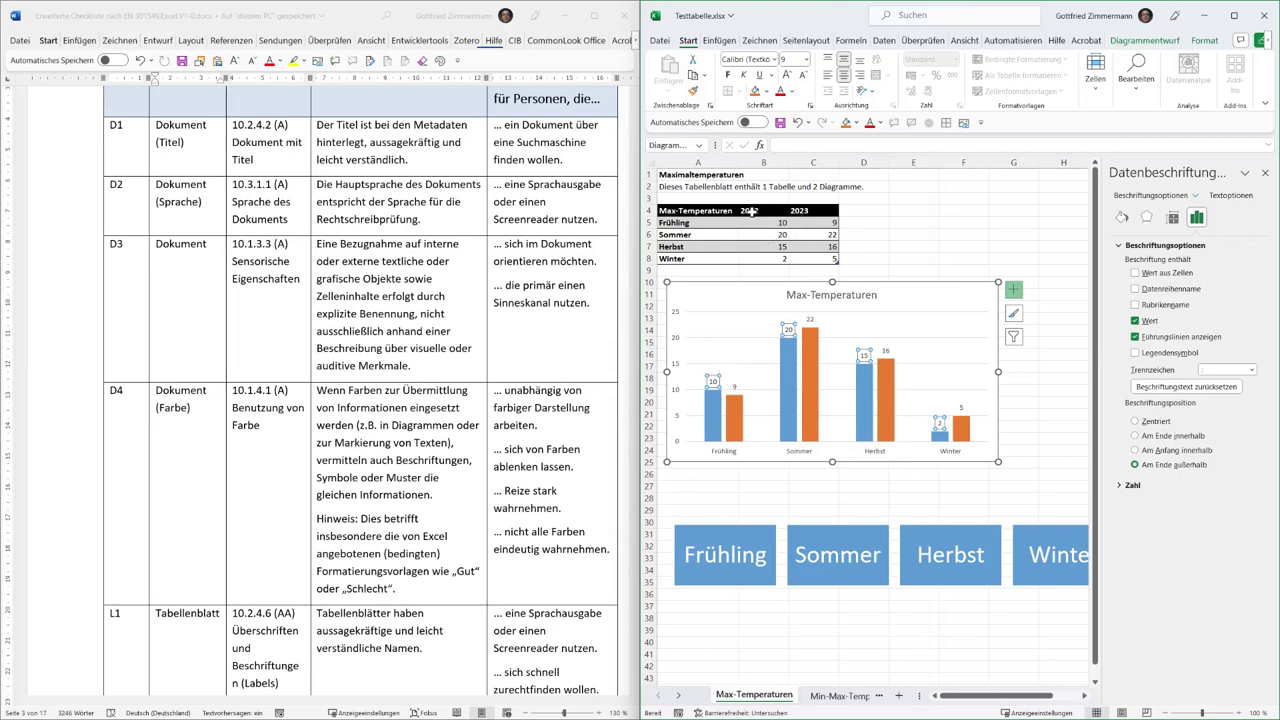
# Step: Make the 2022 labels show series name '2022' instead of values, positioned Am Ende außerhalb
pyautogui.click(1135, 306)
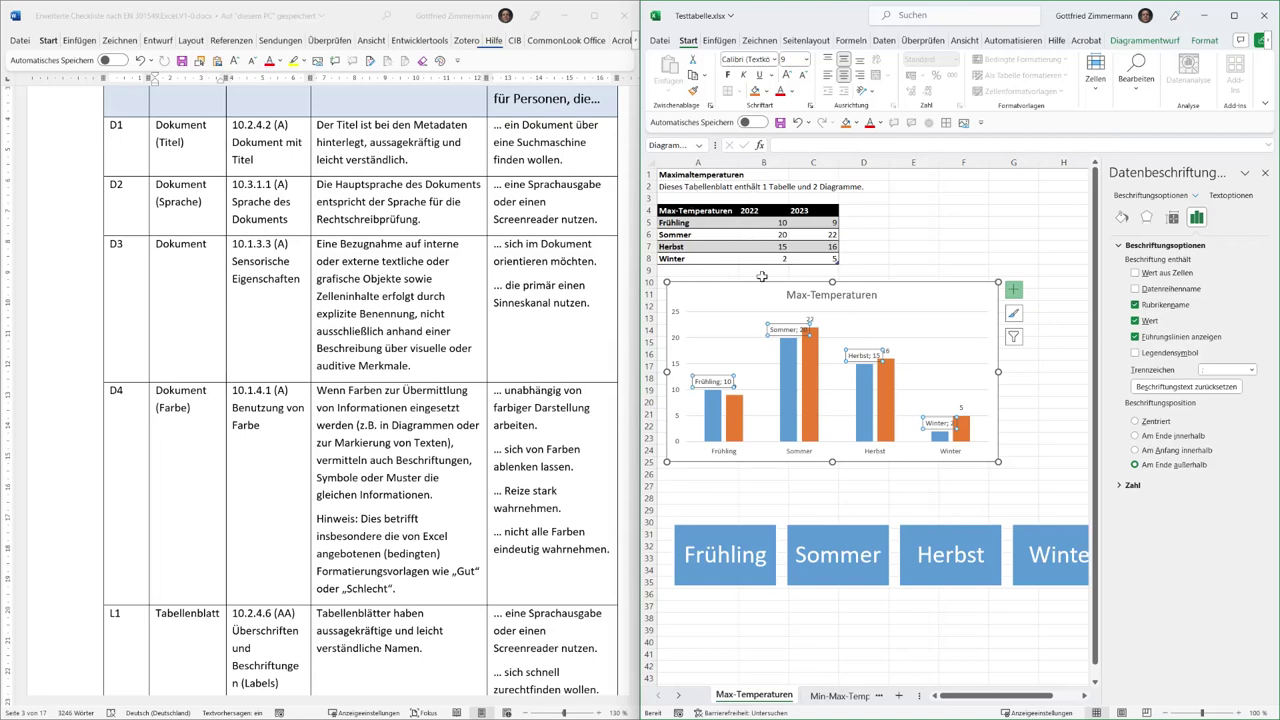
pyautogui.click(1135, 305)
pyautogui.click(1135, 289)
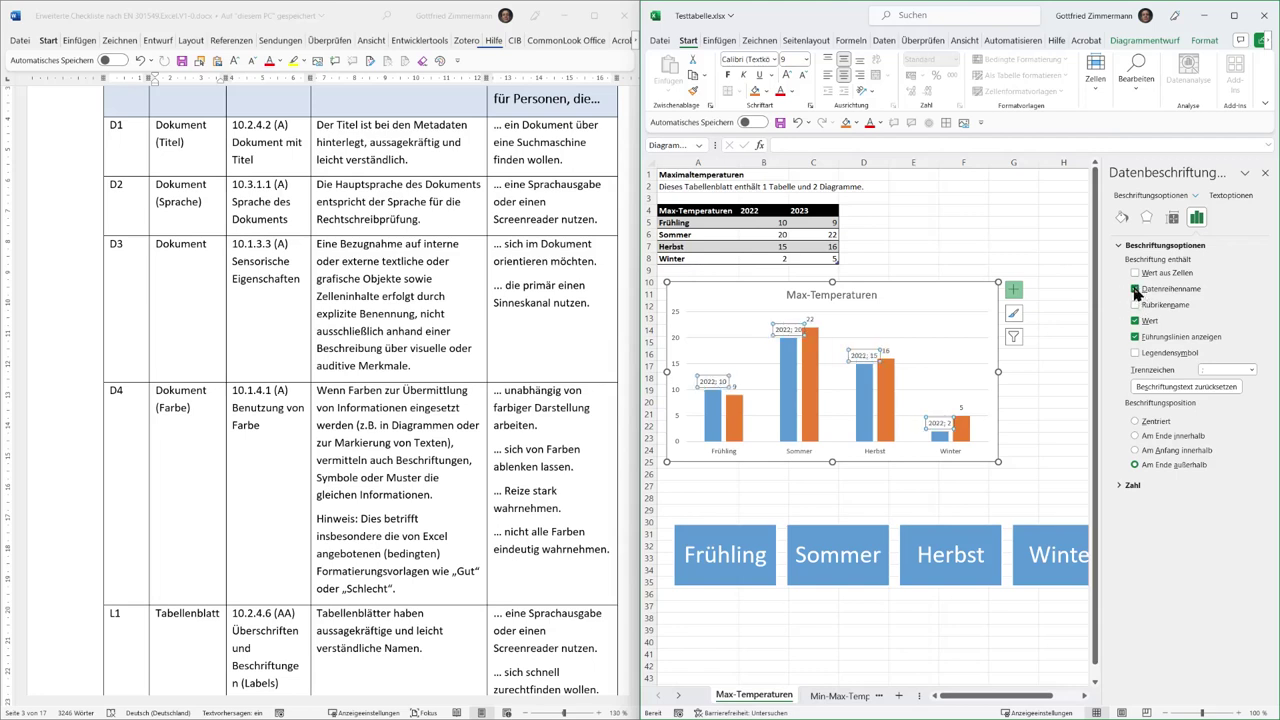
pyautogui.click(1135, 321)
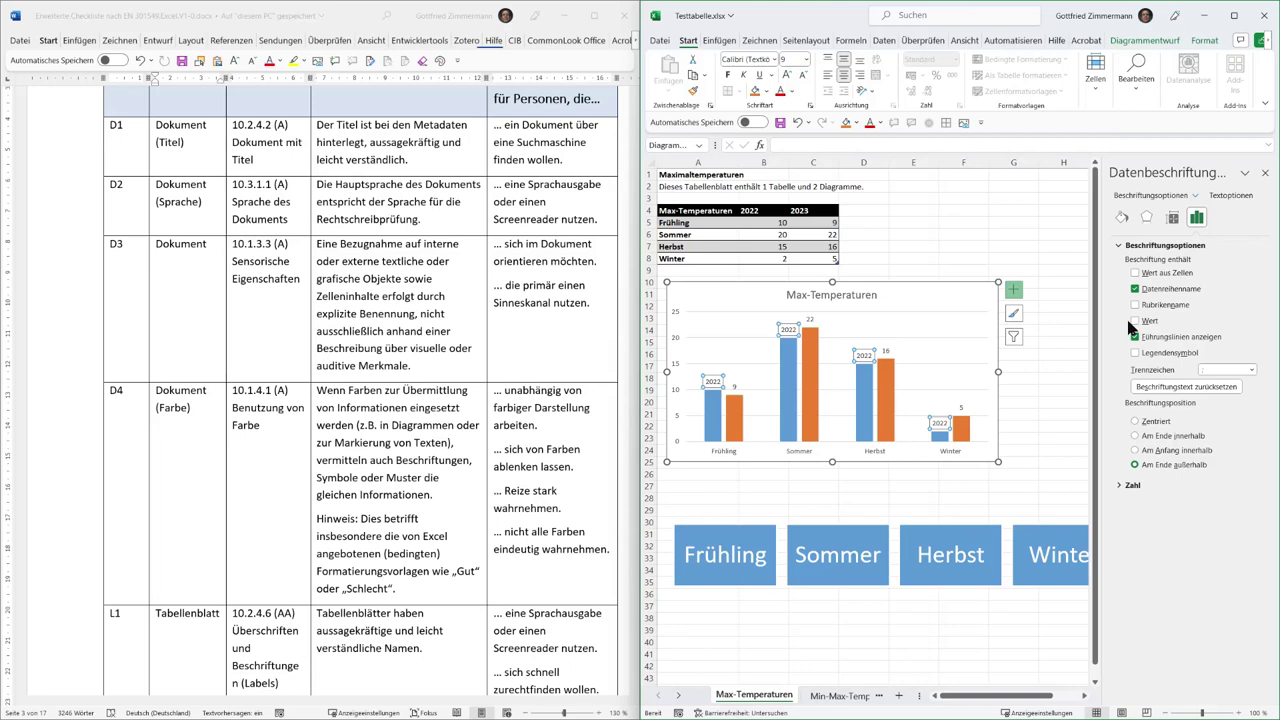
pyautogui.click(1135, 421)
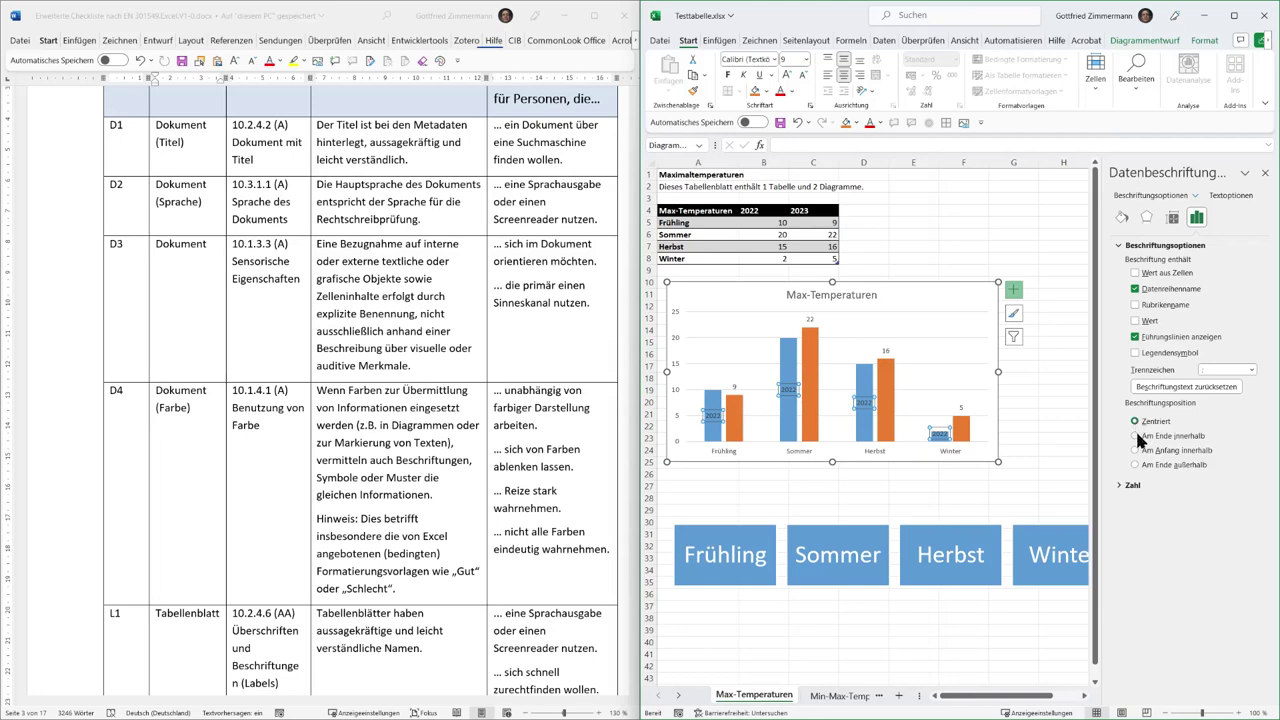
pyautogui.click(1136, 451)
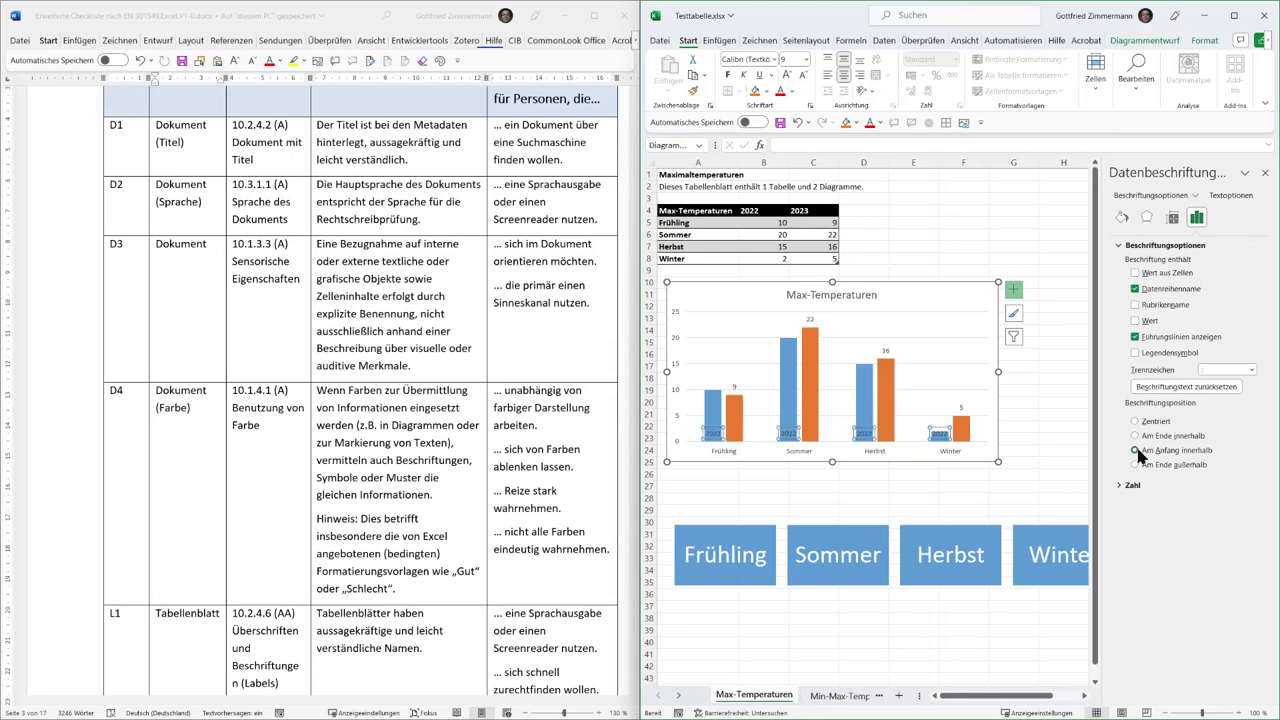
pyautogui.click(1136, 466)
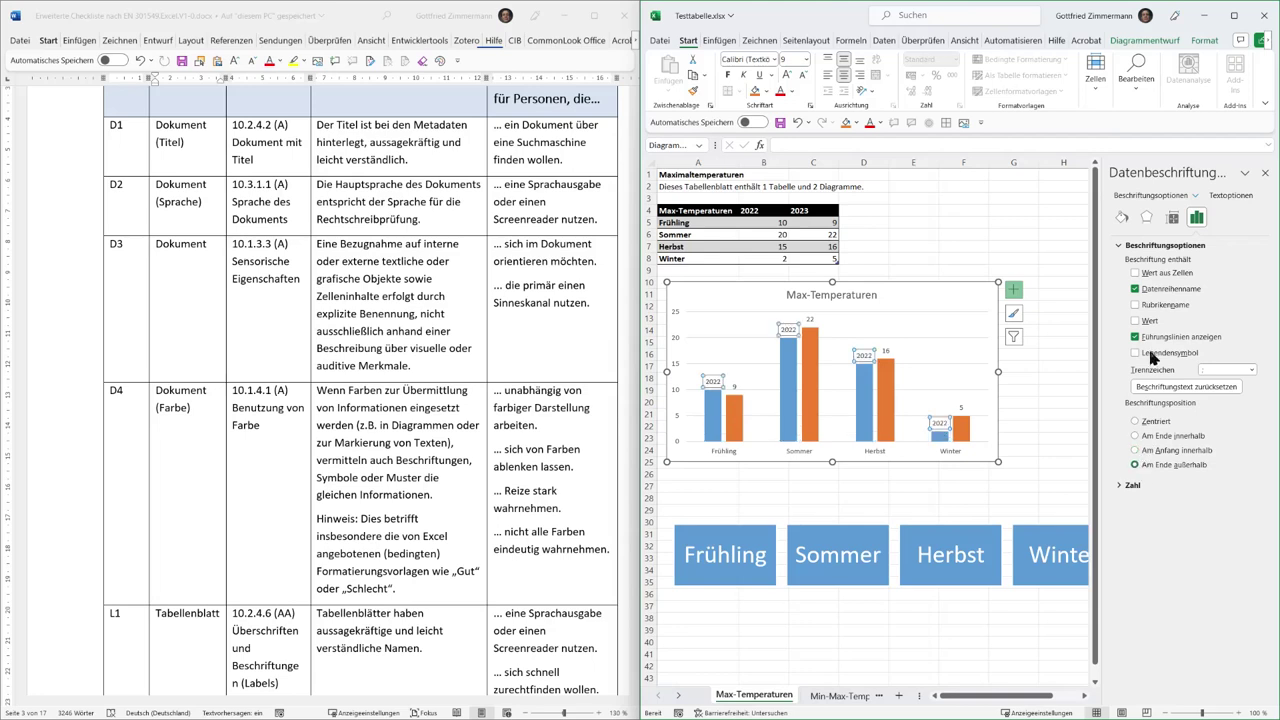
pyautogui.click(818, 395)
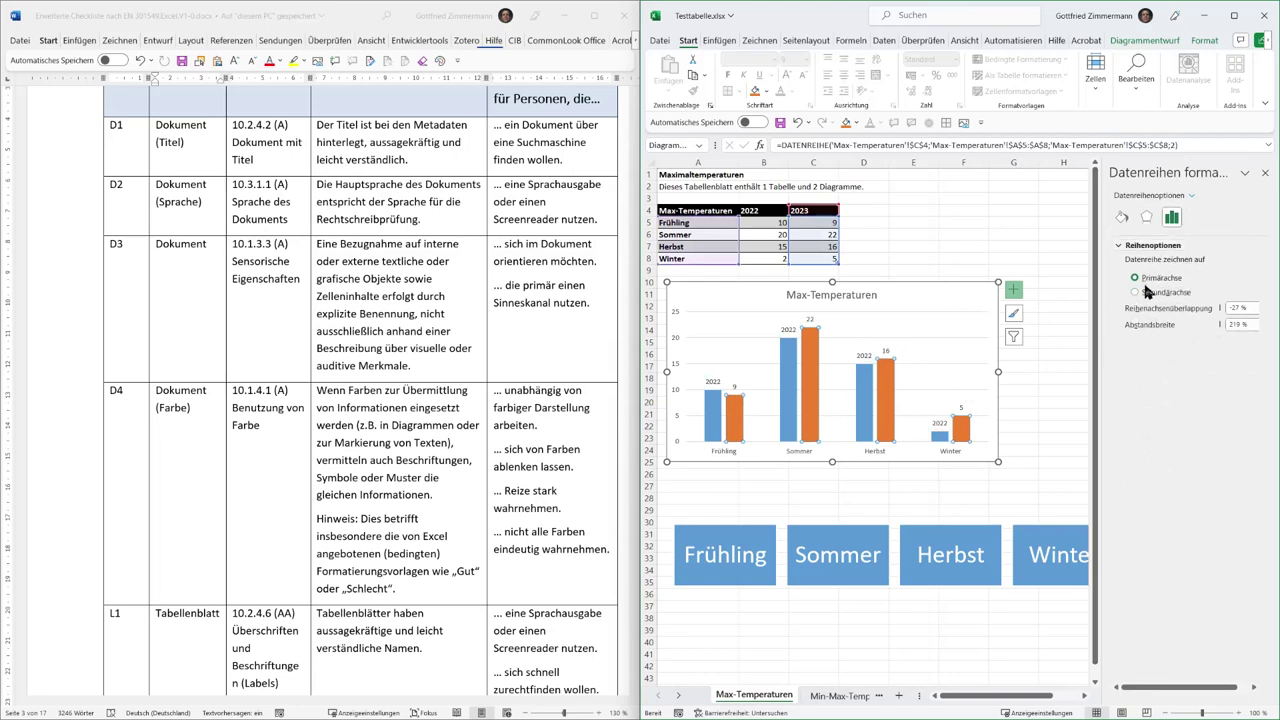
# Step: Switch the Reihe '2023' data labels to Datenreihenname instead of Wert, so they read '2023'
pyautogui.click(1190, 192)
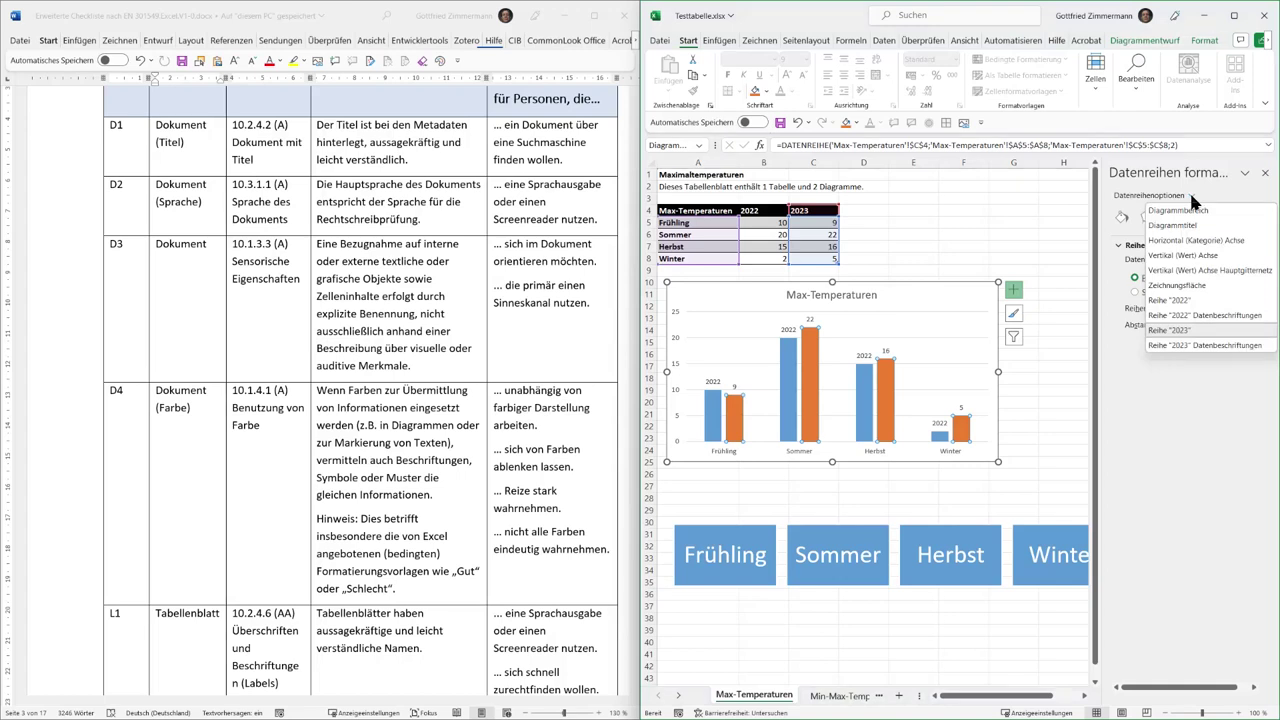
pyautogui.click(1186, 344)
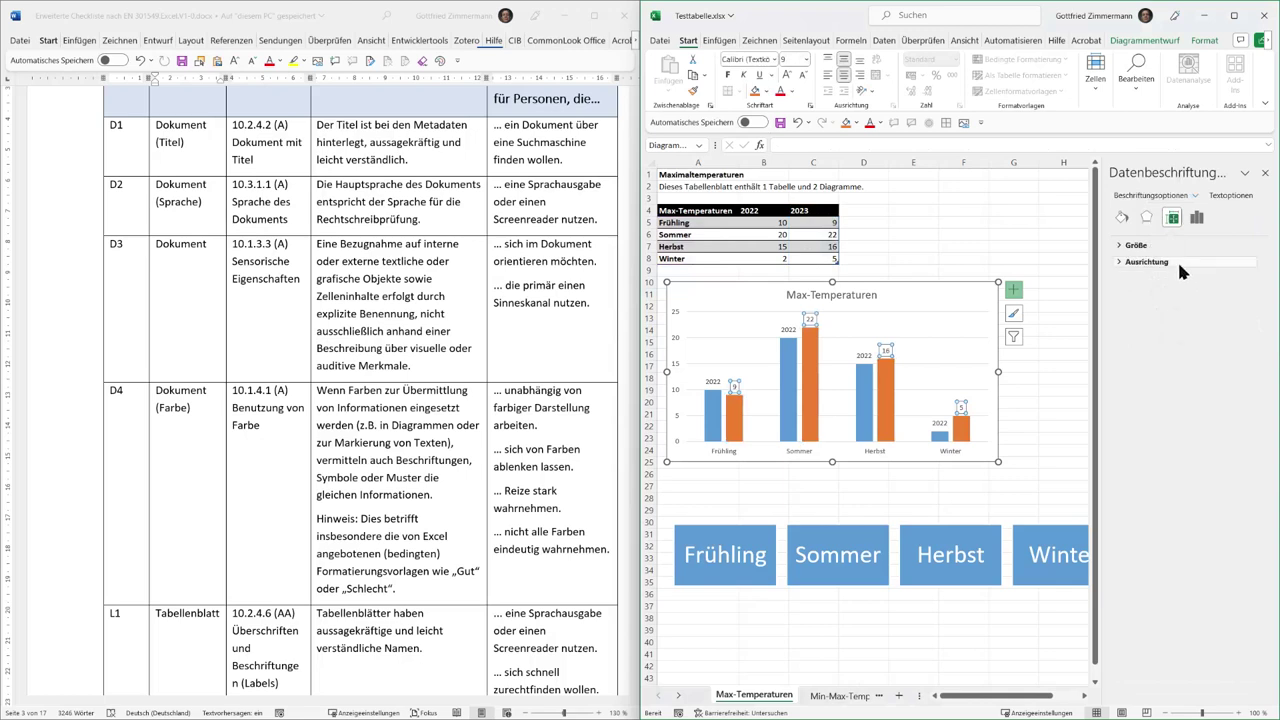
pyautogui.click(1197, 217)
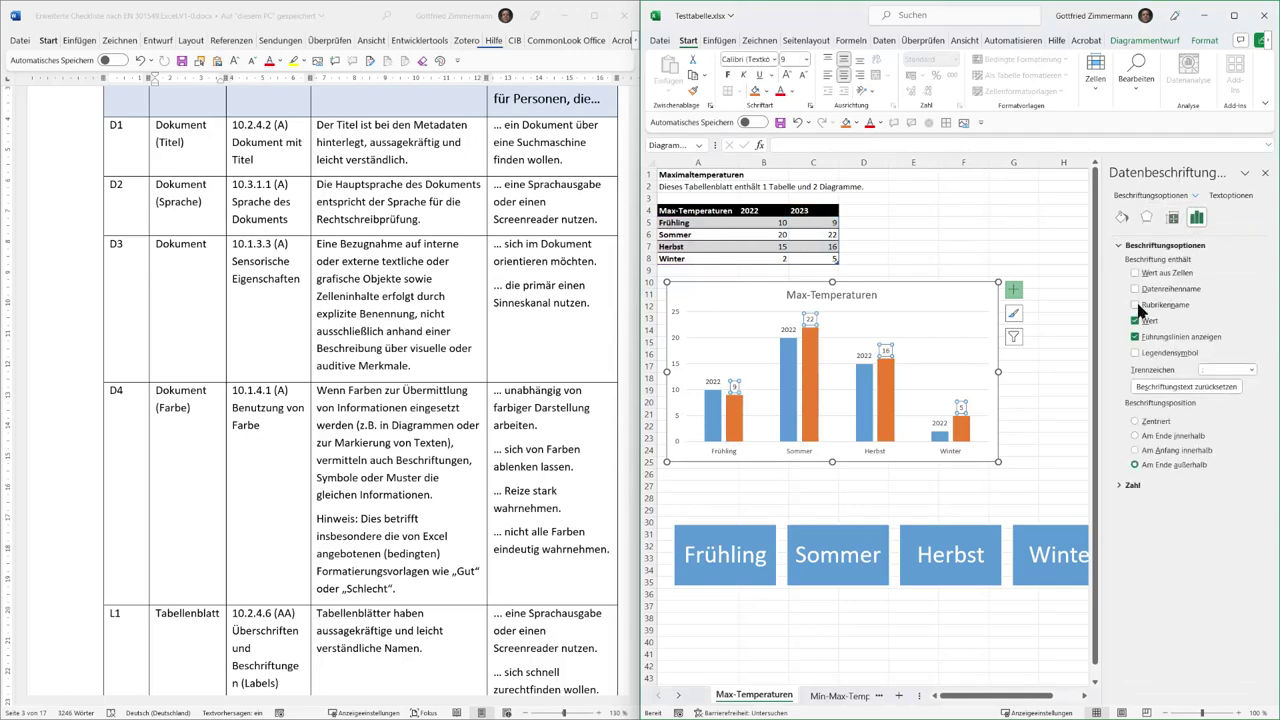
pyautogui.click(1135, 289)
pyautogui.click(1135, 321)
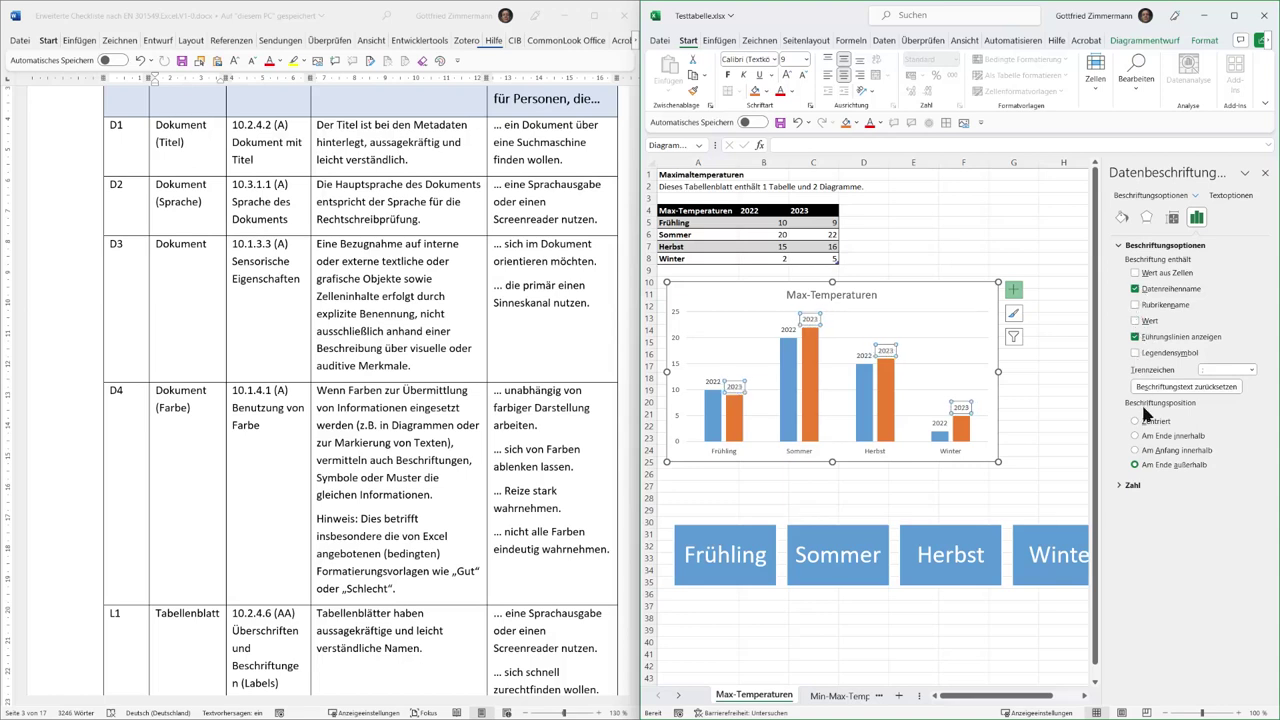
pyautogui.click(1265, 173)
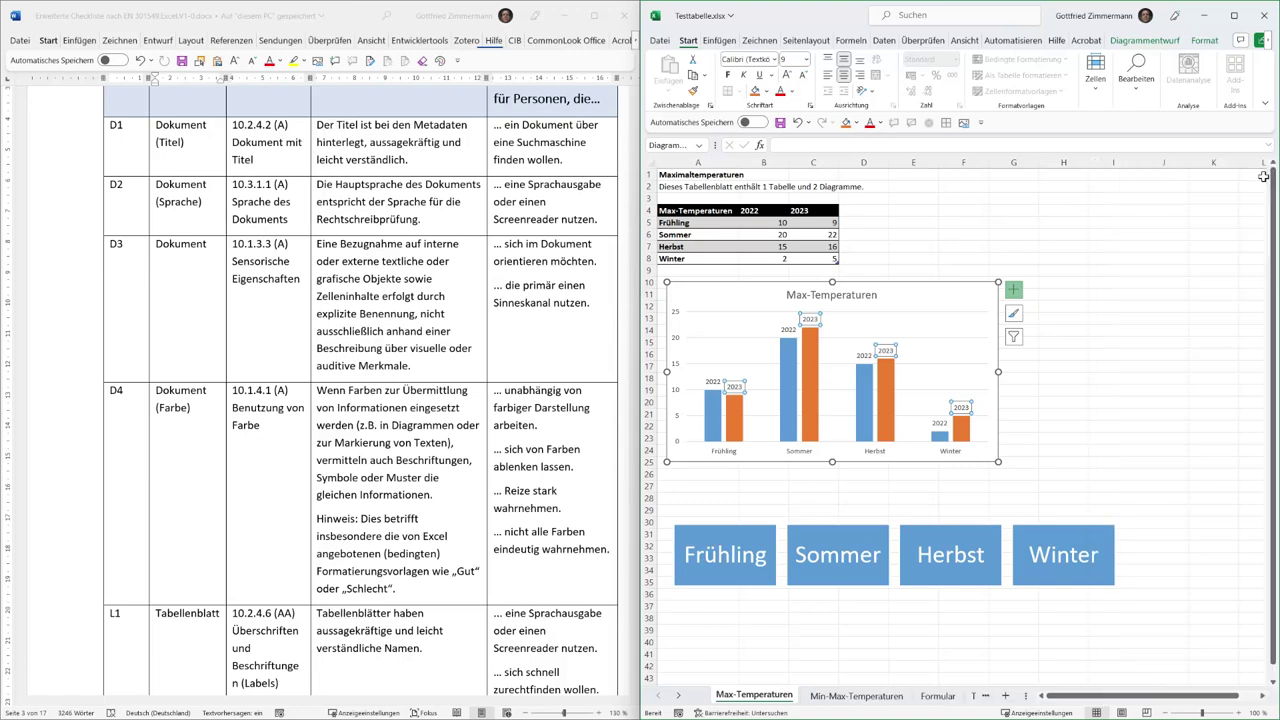
pyautogui.click(1016, 236)
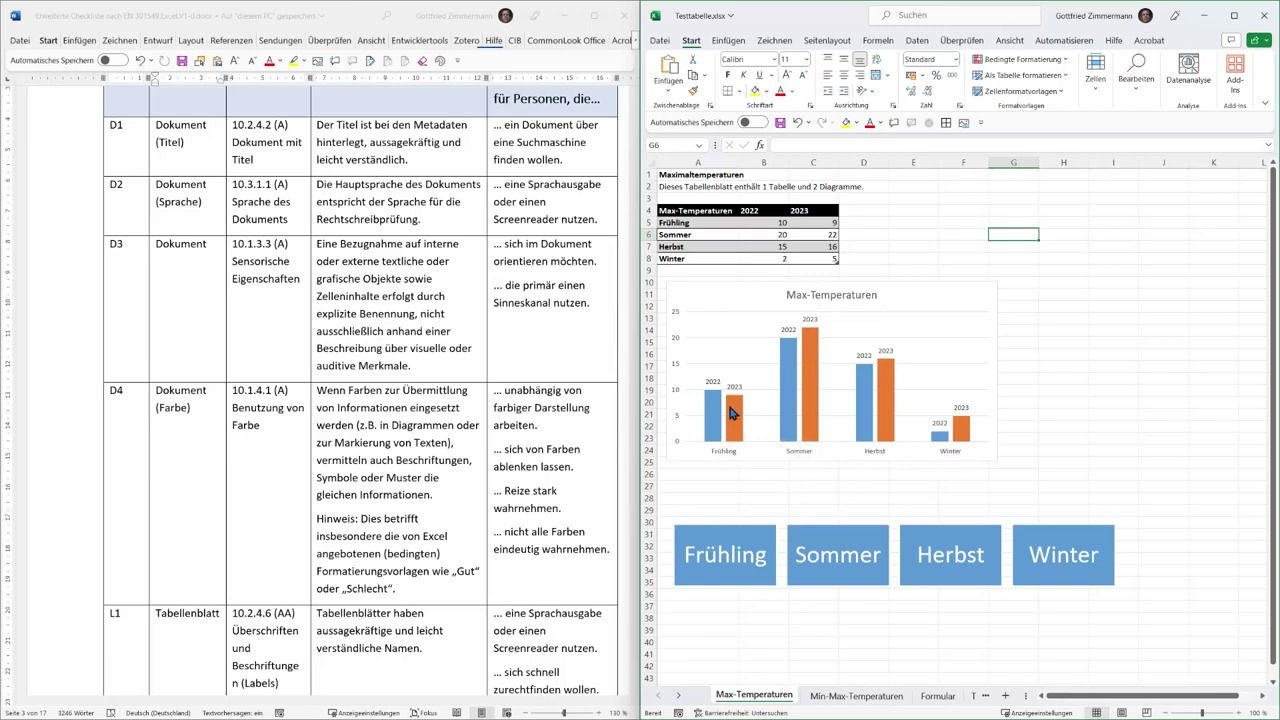
pyautogui.moveTo(718, 404)
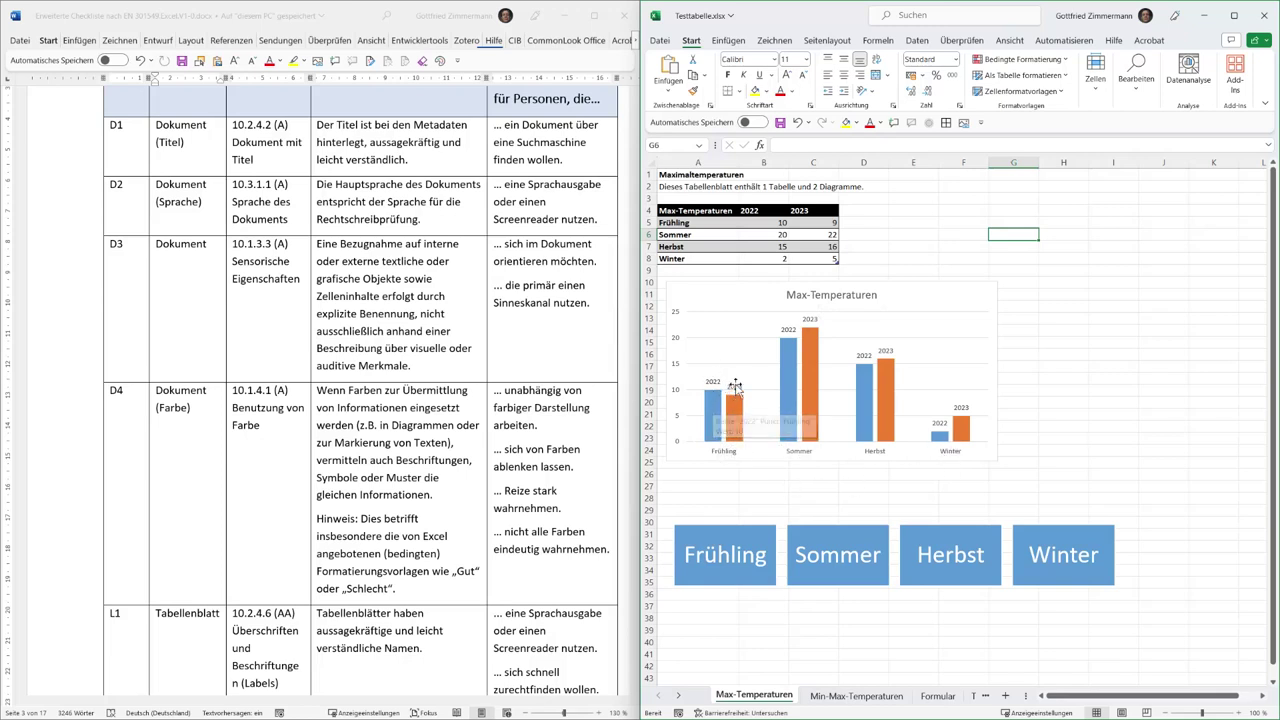
pyautogui.moveTo(735, 424)
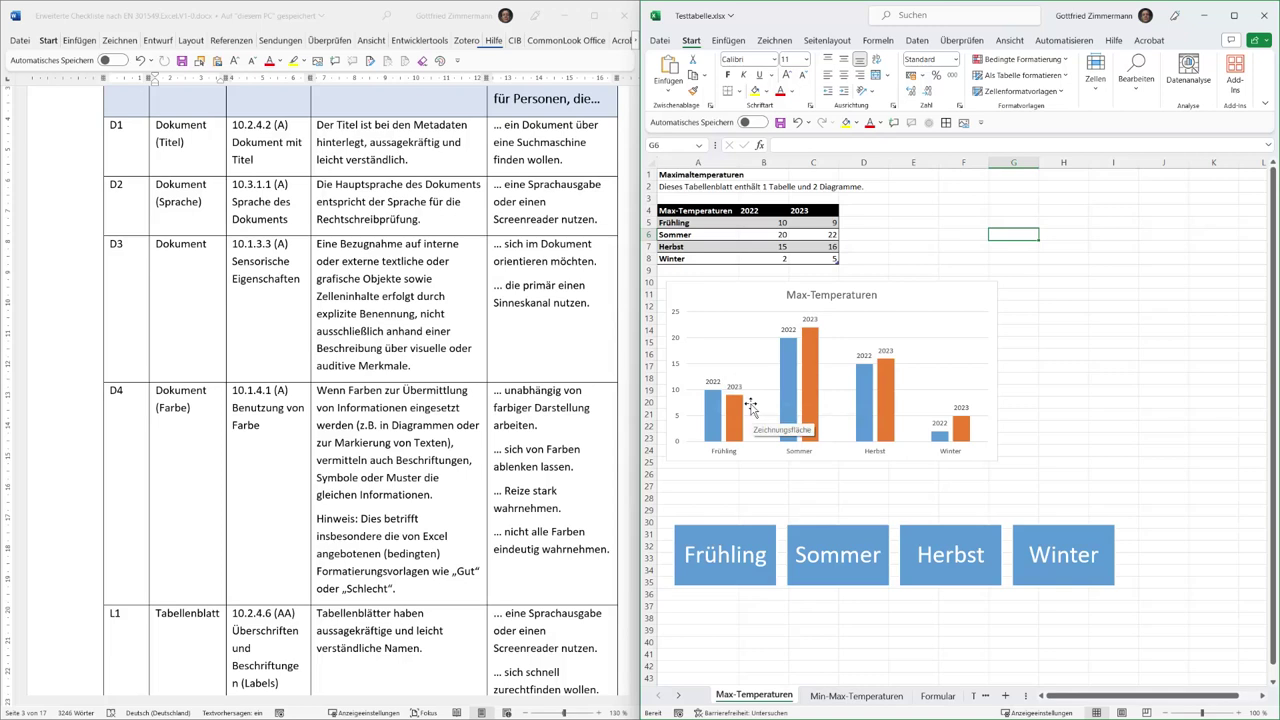
pyautogui.click(237, 494)
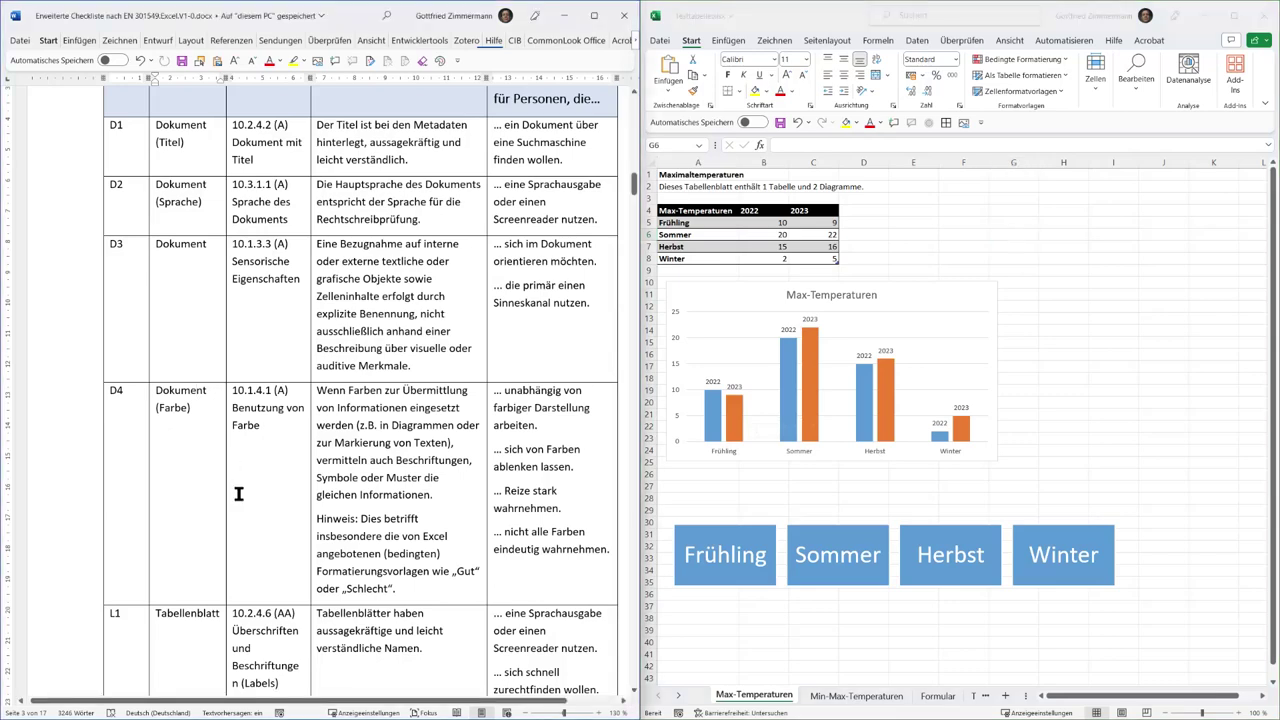
pyautogui.scroll(-2, 238, 494)
pyautogui.scroll(-1, 240, 502)
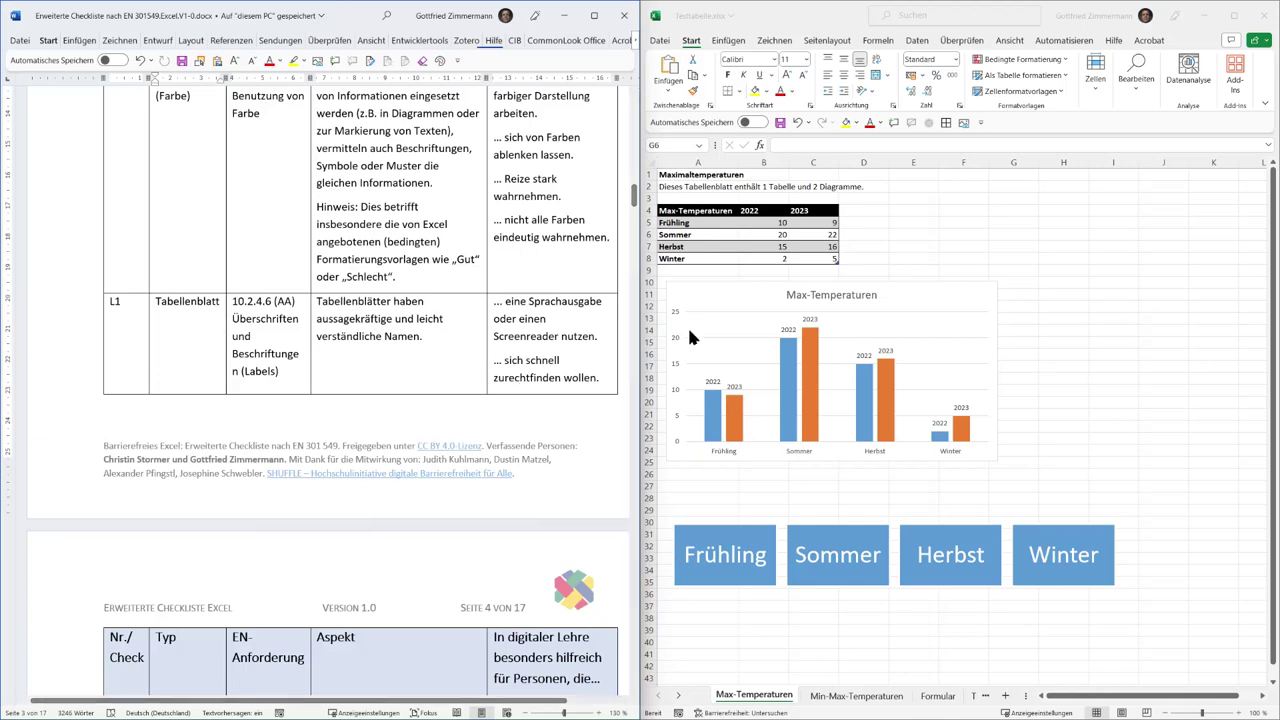
# Step: Widen the sheet tab area and browse Min-Max-Temperaturen, Formular, Tabelle1 and Tabelle4, ending on Max-Temperaturen
pyautogui.click(785, 703)
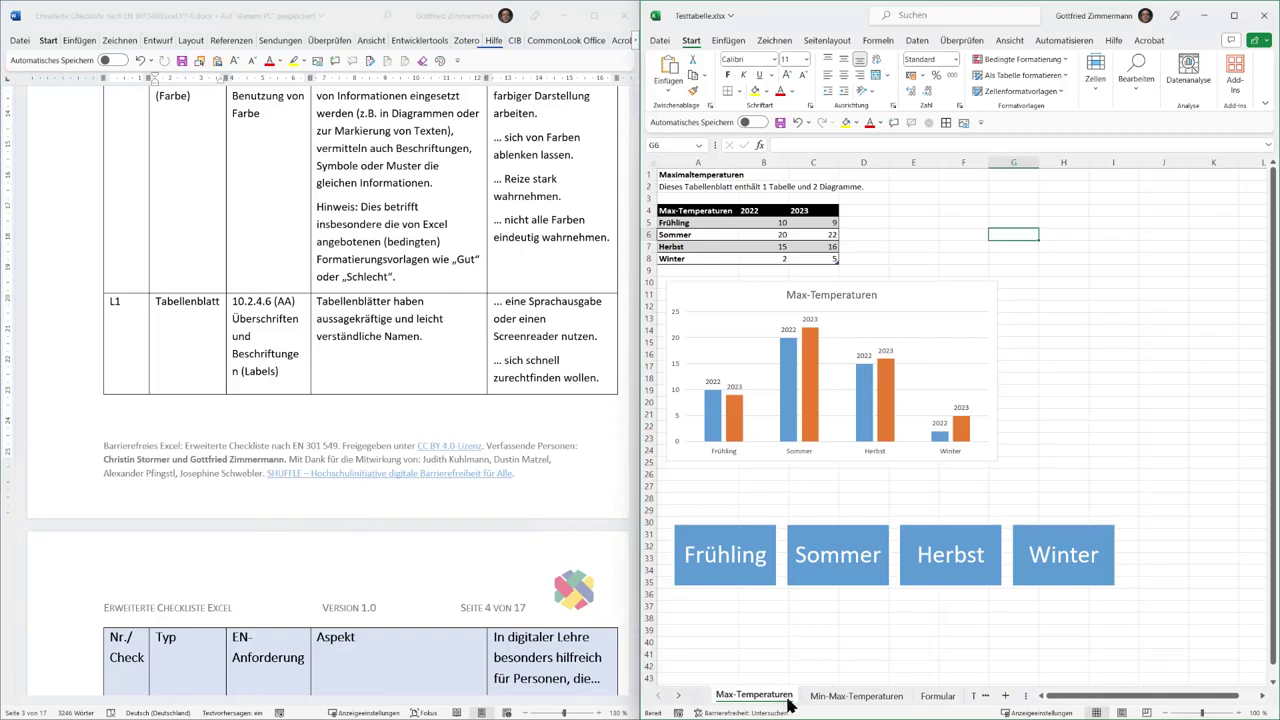
pyautogui.click(843, 700)
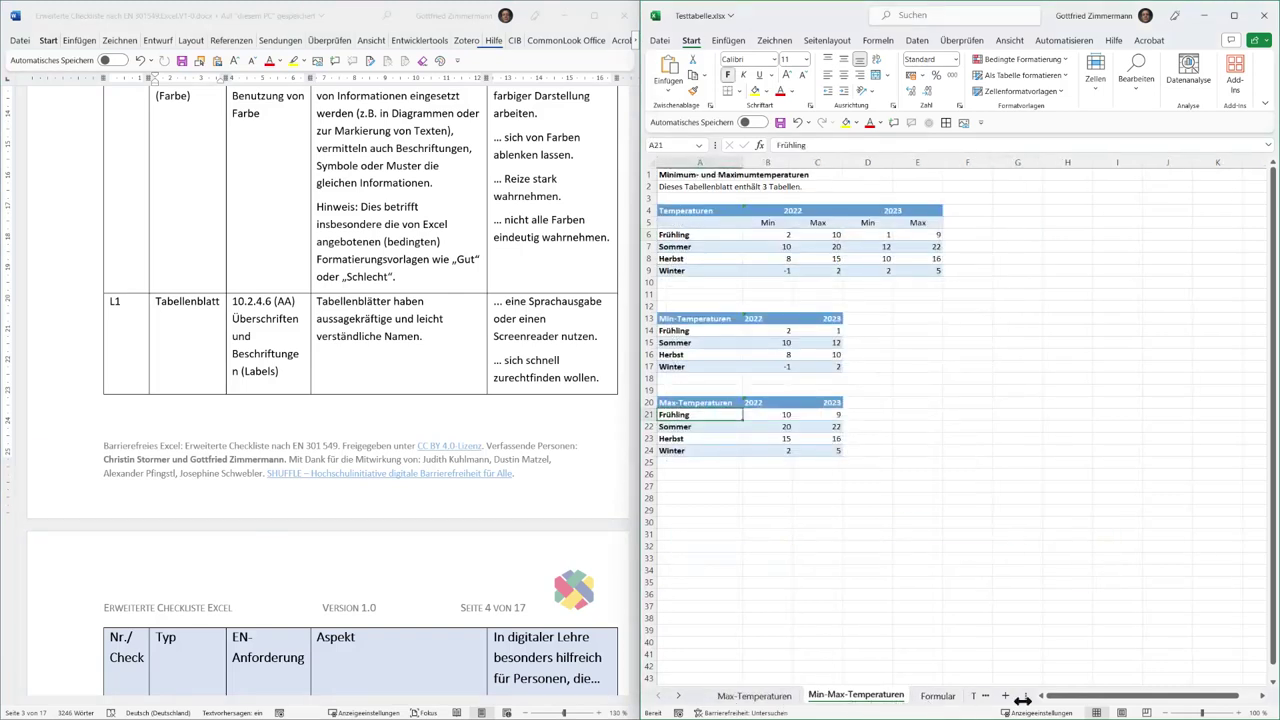
pyautogui.click(940, 700)
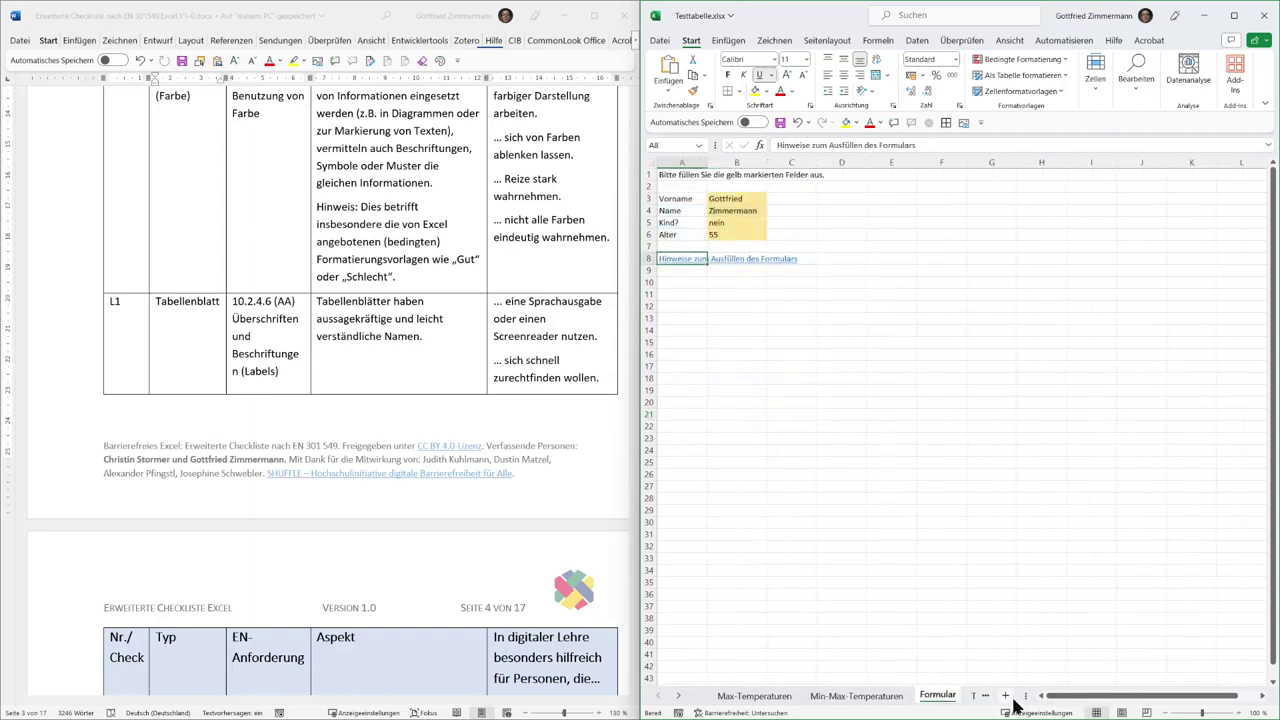
pyautogui.moveTo(1020, 702); pyautogui.dragTo(1128, 694)
pyautogui.click(988, 700)
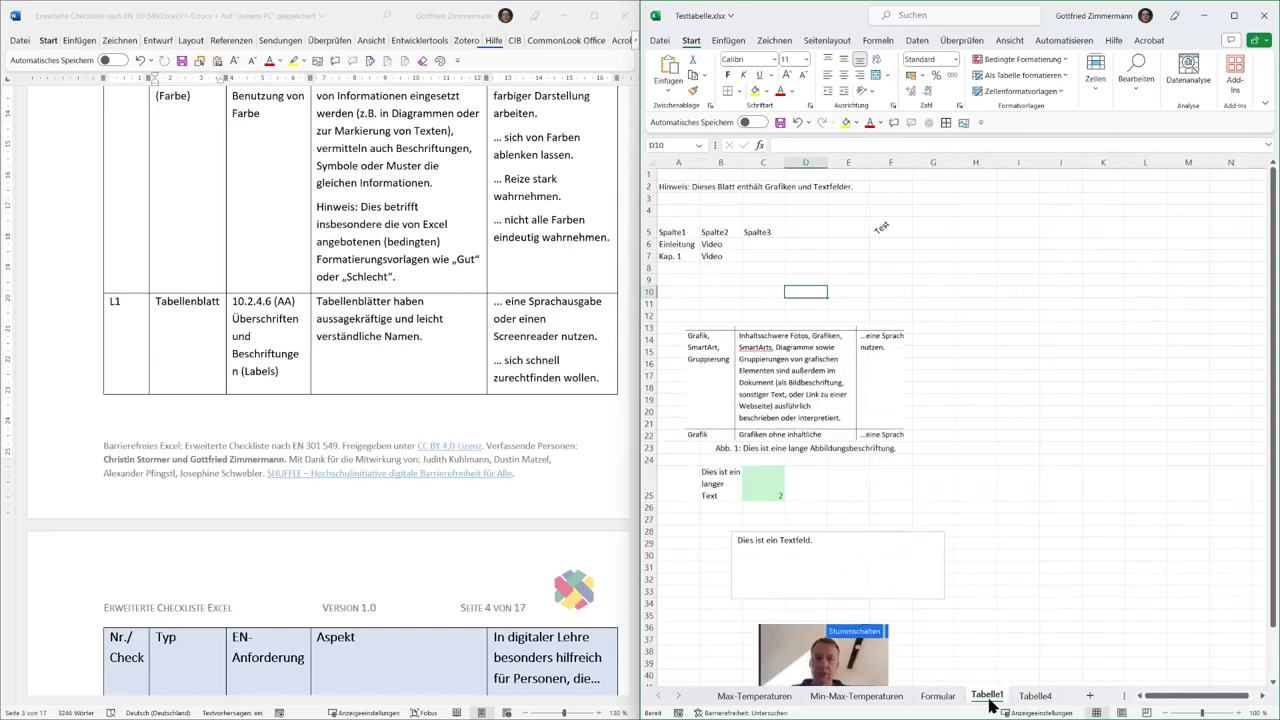
pyautogui.click(1042, 700)
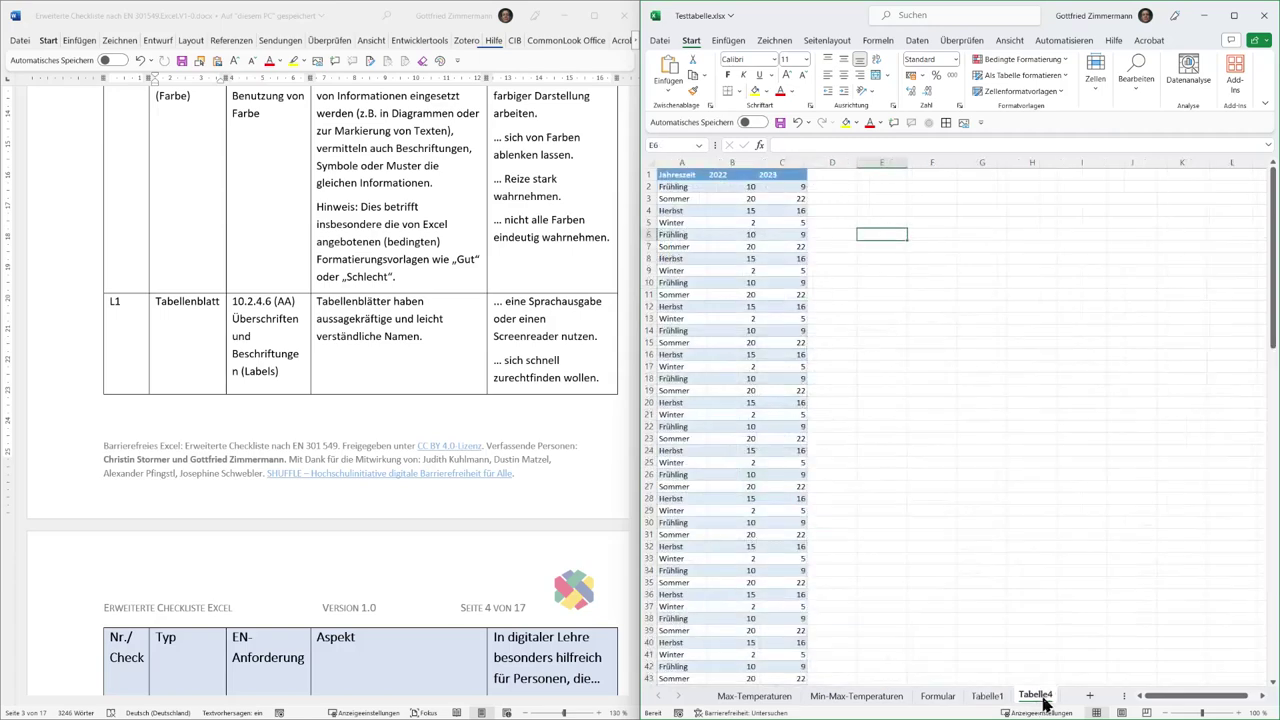
pyautogui.click(990, 700)
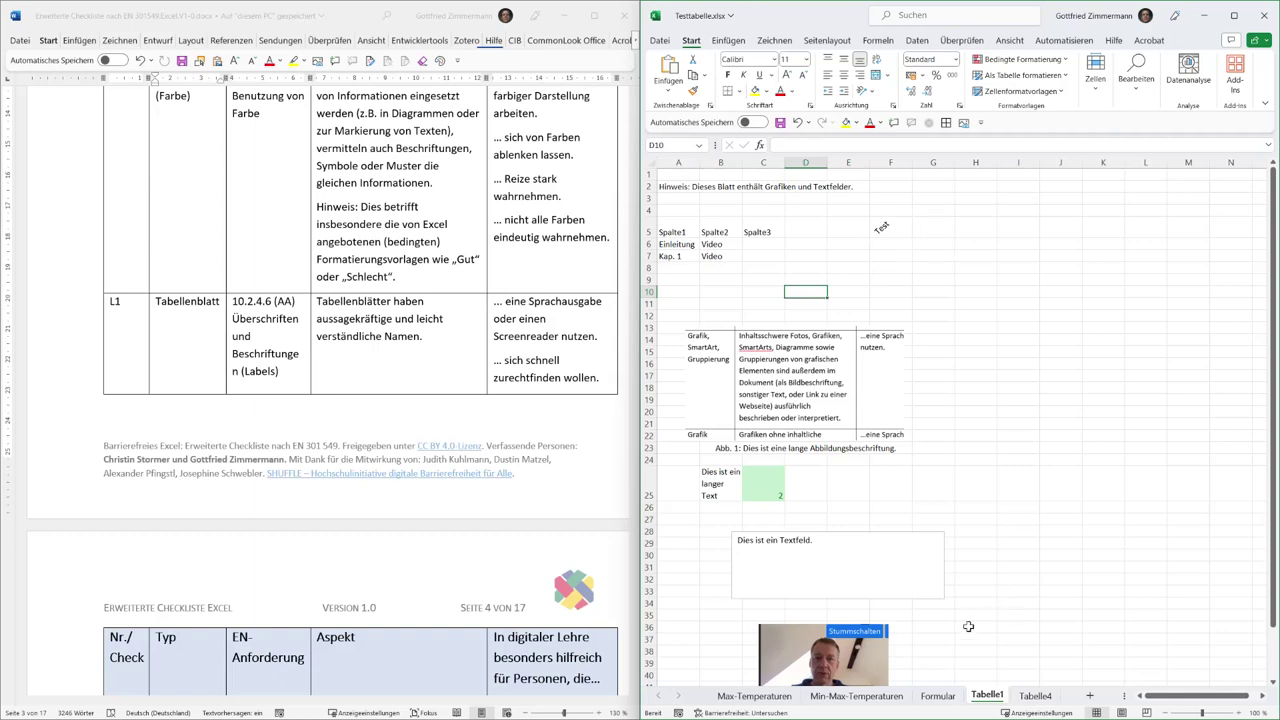
pyautogui.click(752, 700)
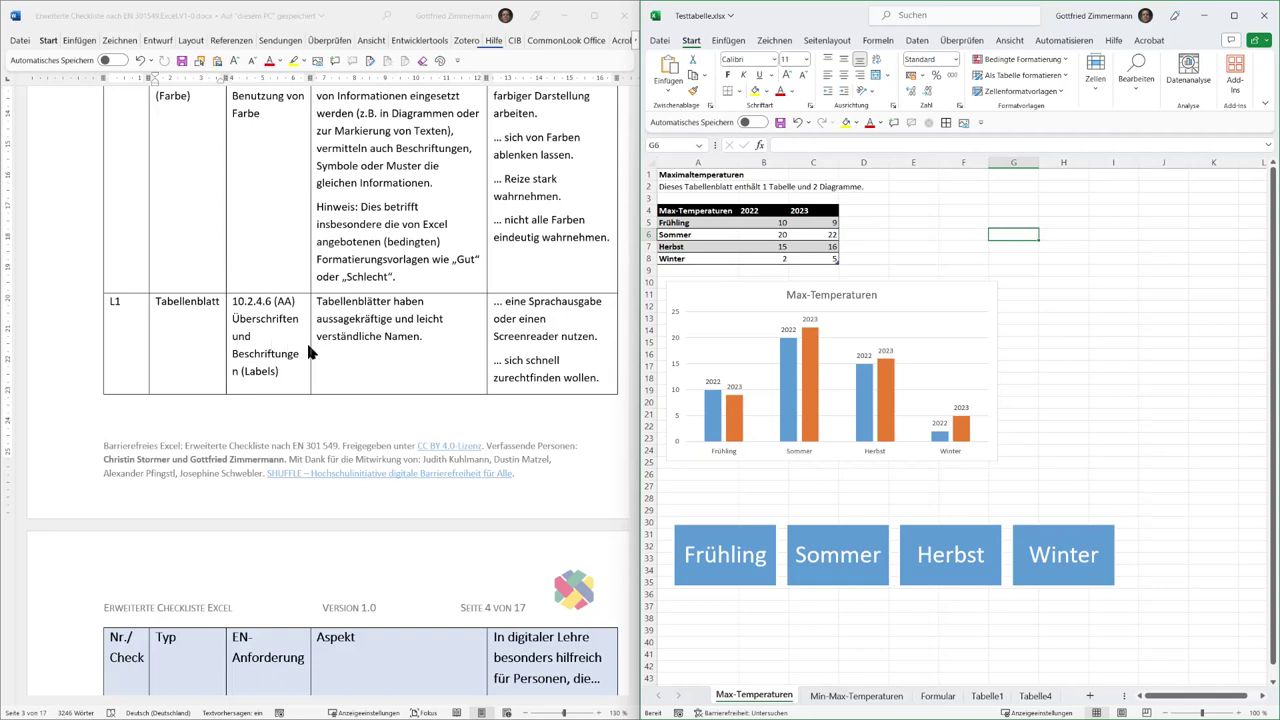
pyautogui.scroll(-3, 306, 345)
pyautogui.click(190, 582)
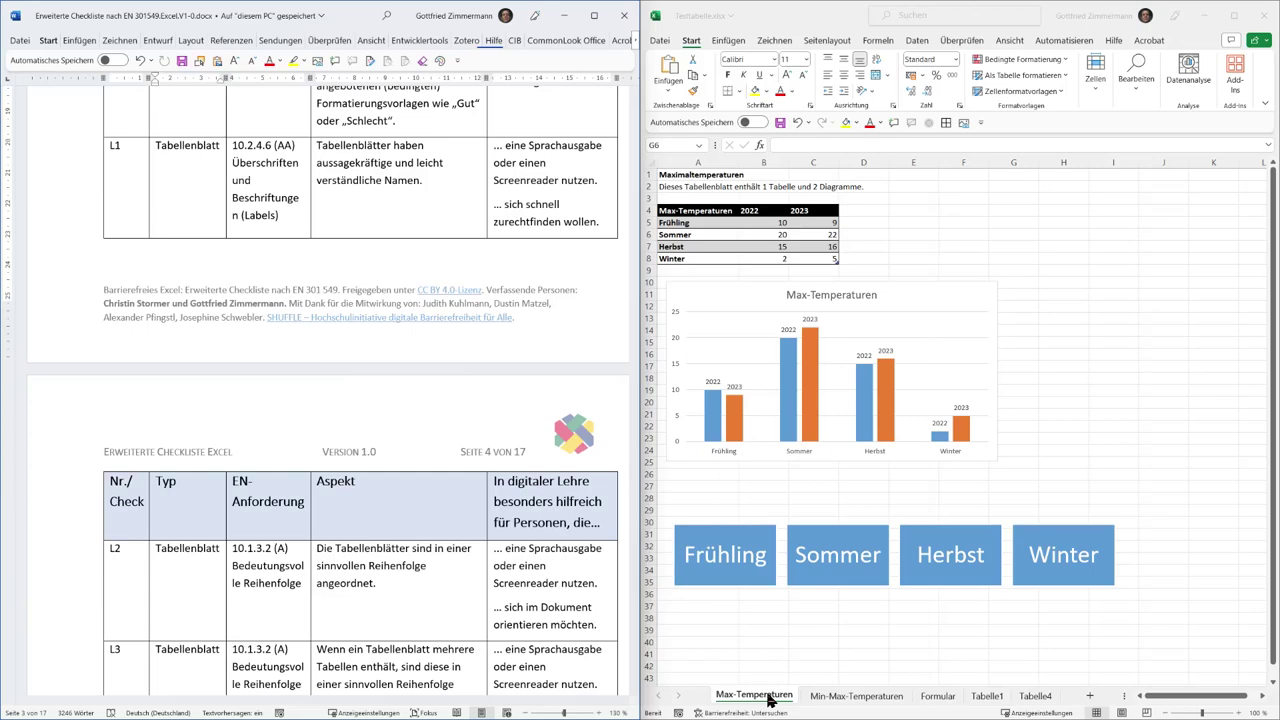
pyautogui.scroll(-3, 307, 570)
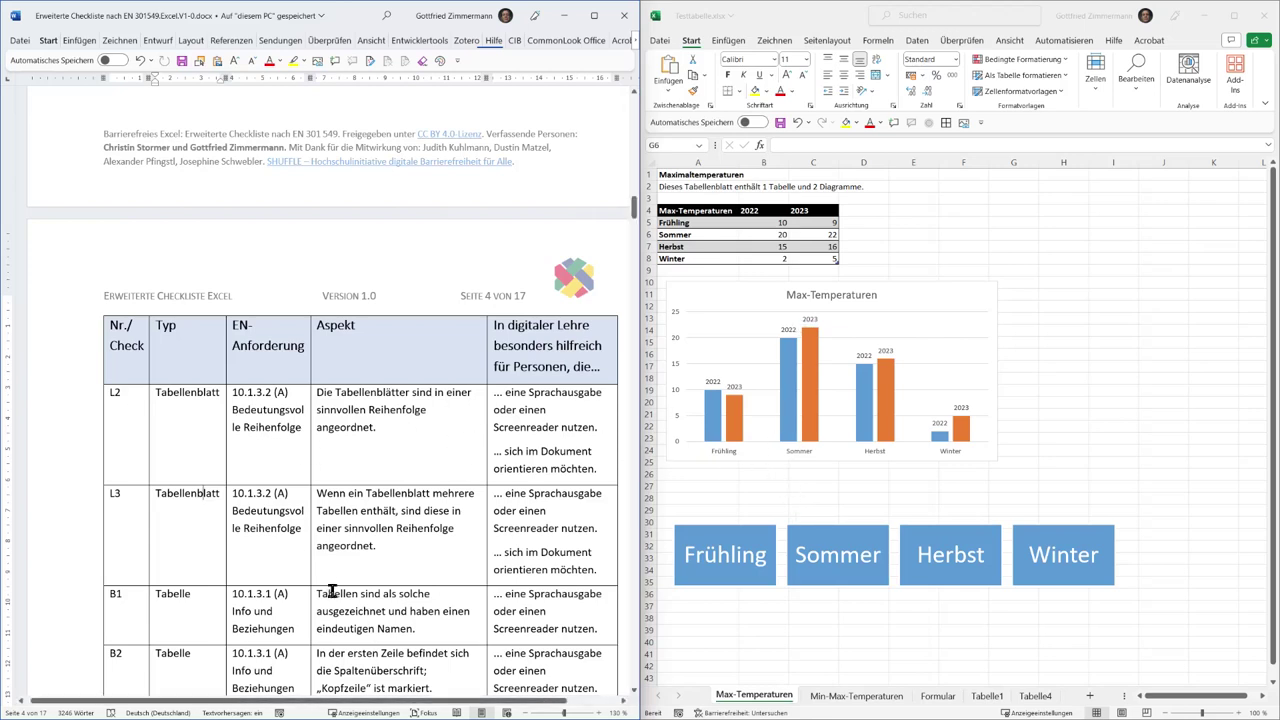
pyautogui.scroll(-3, 331, 600)
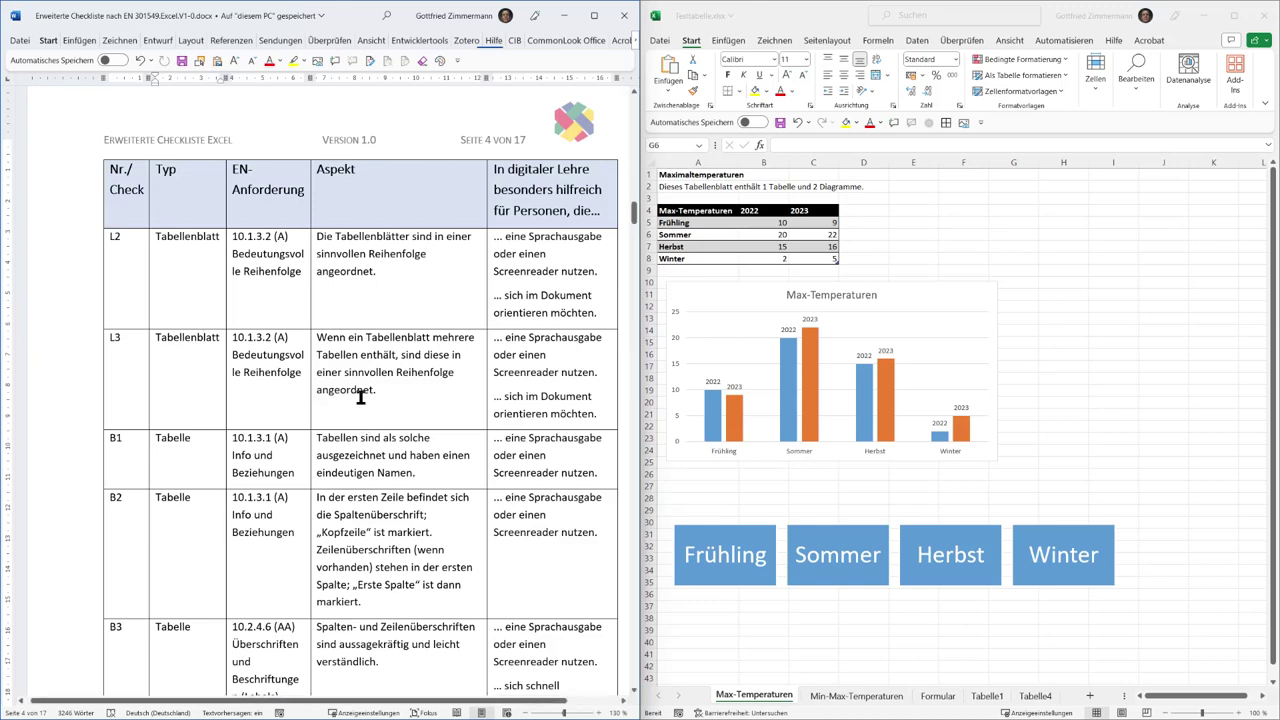
pyautogui.click(275, 457)
pyautogui.scroll(-3, 278, 465)
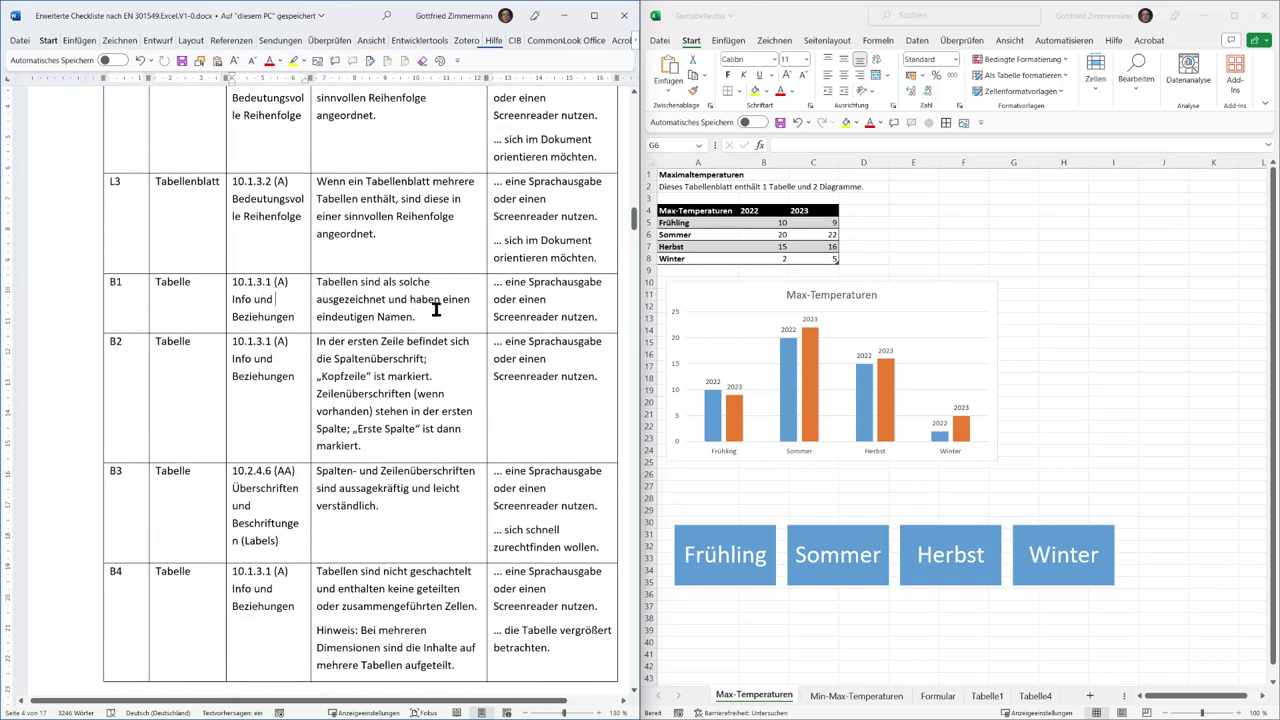
pyautogui.click(711, 216)
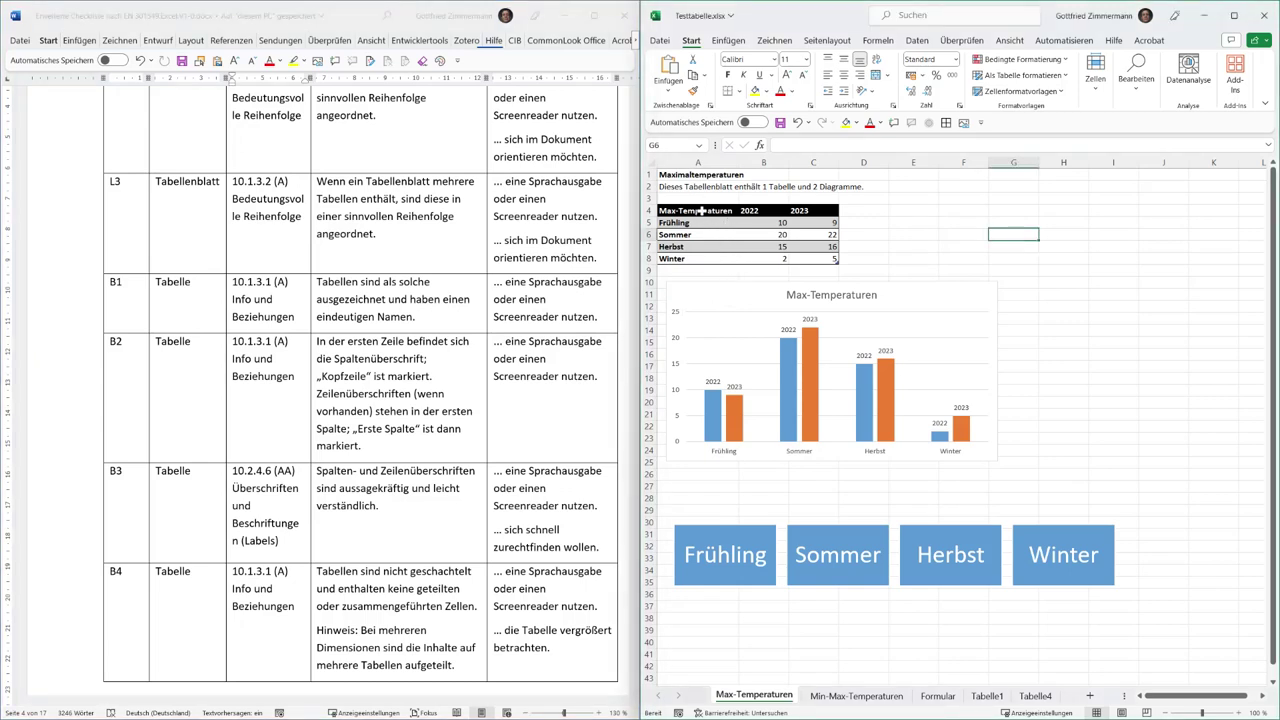
# Step: Select cells A4 through C8, the Max-Temperaturen table with its header row, for restyling
pyautogui.moveTo(702, 210)
pyautogui.mouseDown()
pyautogui.moveTo(809, 234)
pyautogui.moveTo(809, 260)
pyautogui.mouseUp()
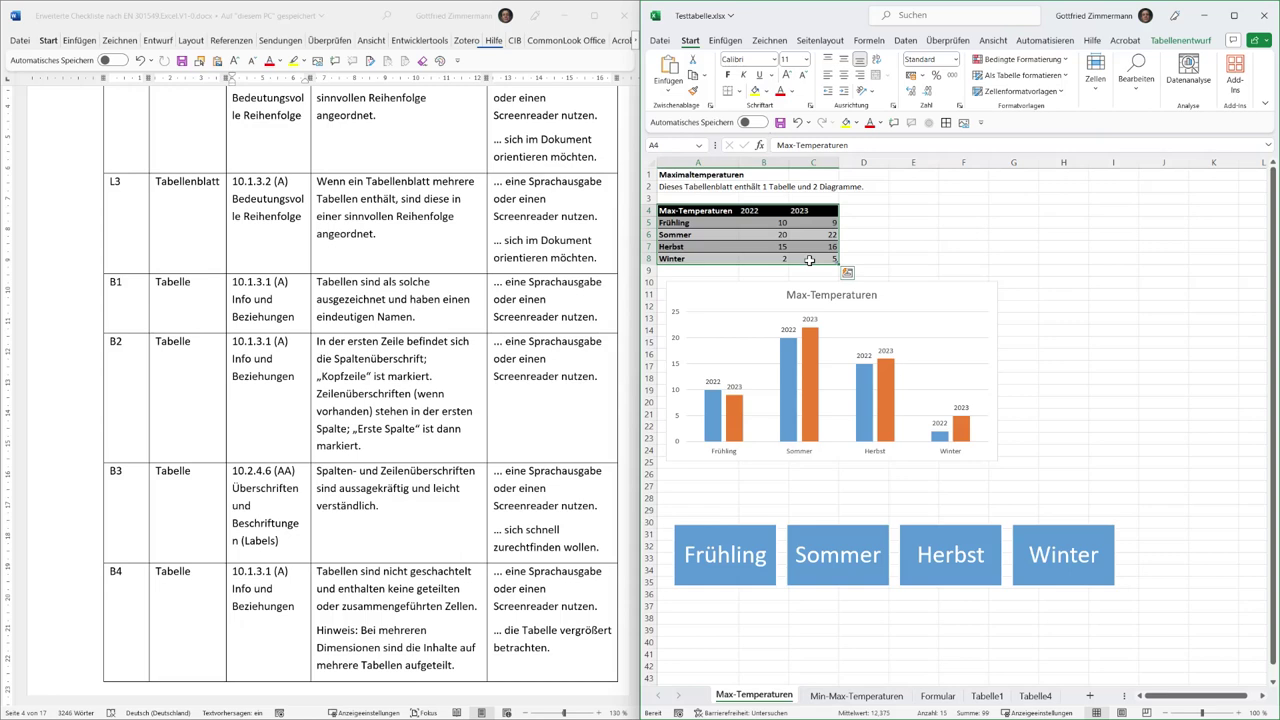
pyautogui.click(689, 209)
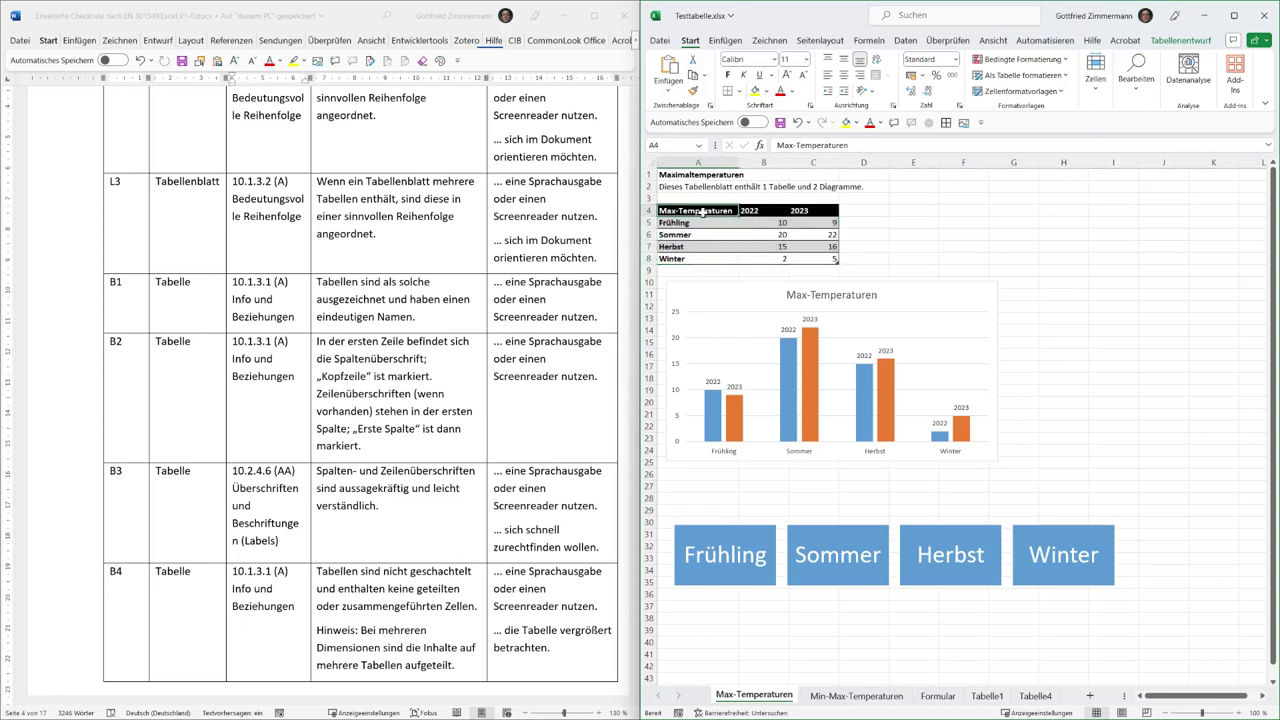
pyautogui.keyDown('shift'); pyautogui.click(820, 260); pyautogui.keyUp('shift')
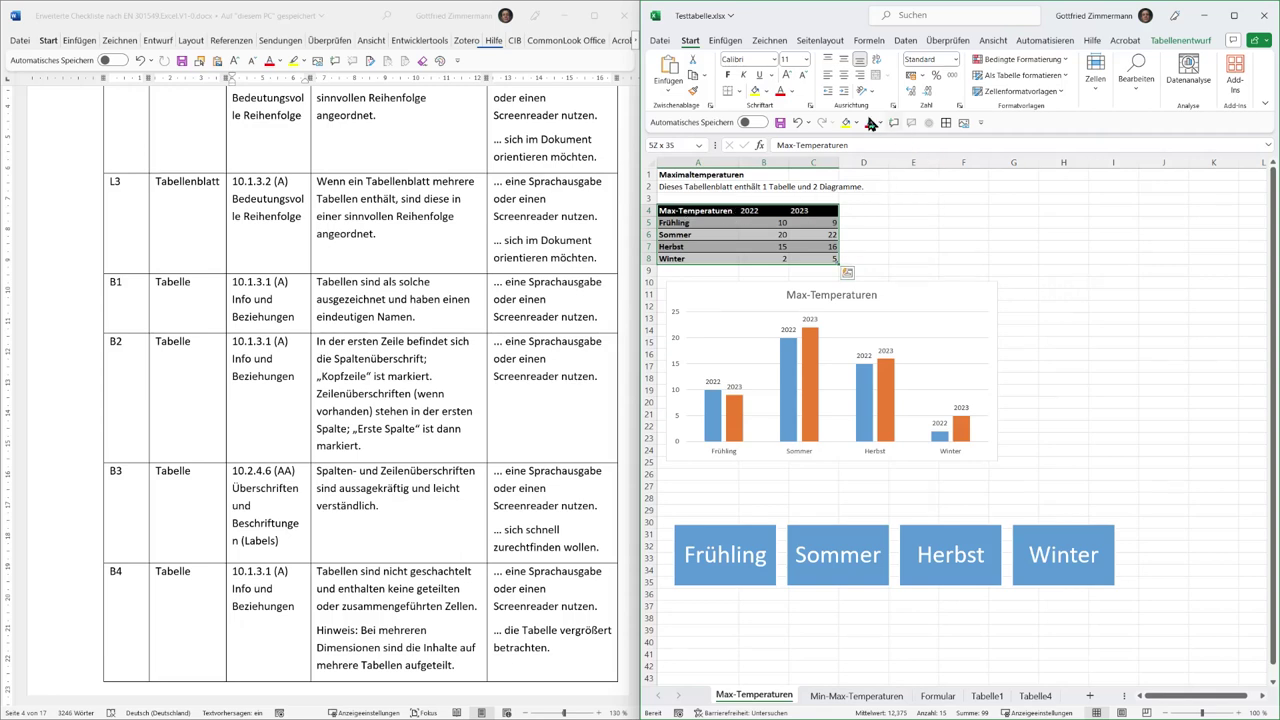
pyautogui.click(1062, 69)
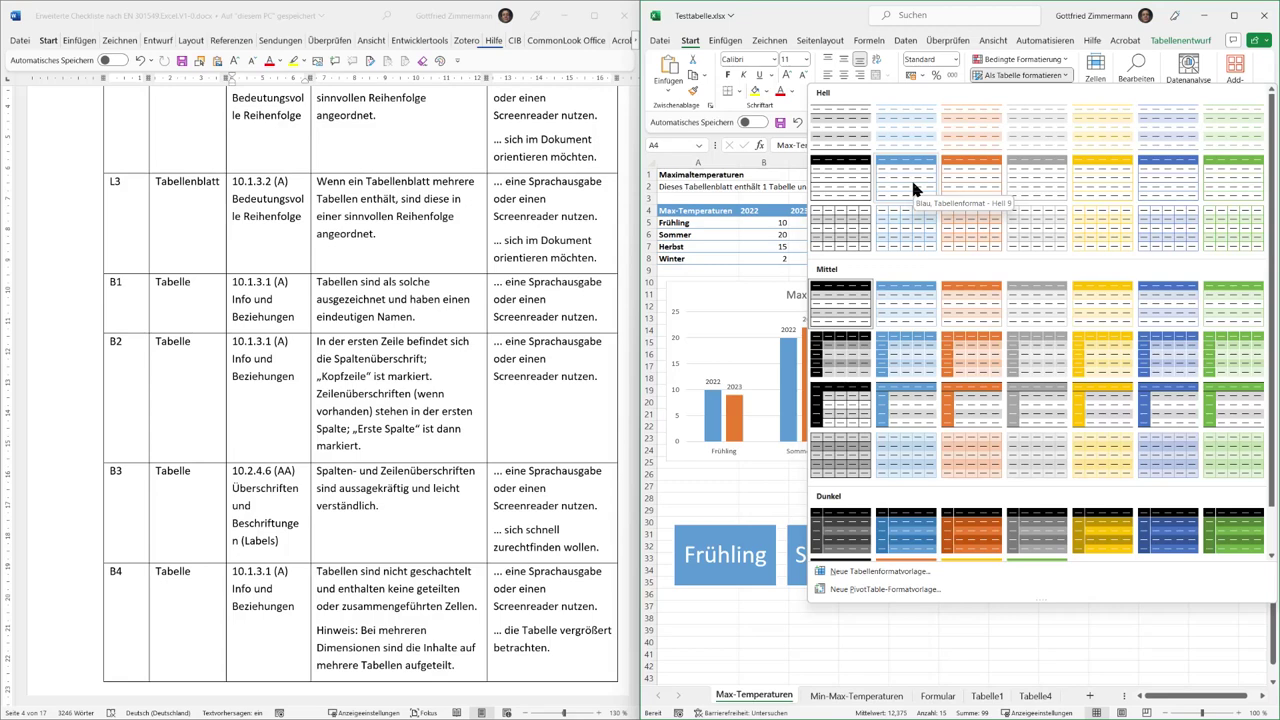
# Step: Apply the blue Mittel 2 table style to the Max-Temperaturen table
pyautogui.click(925, 293)
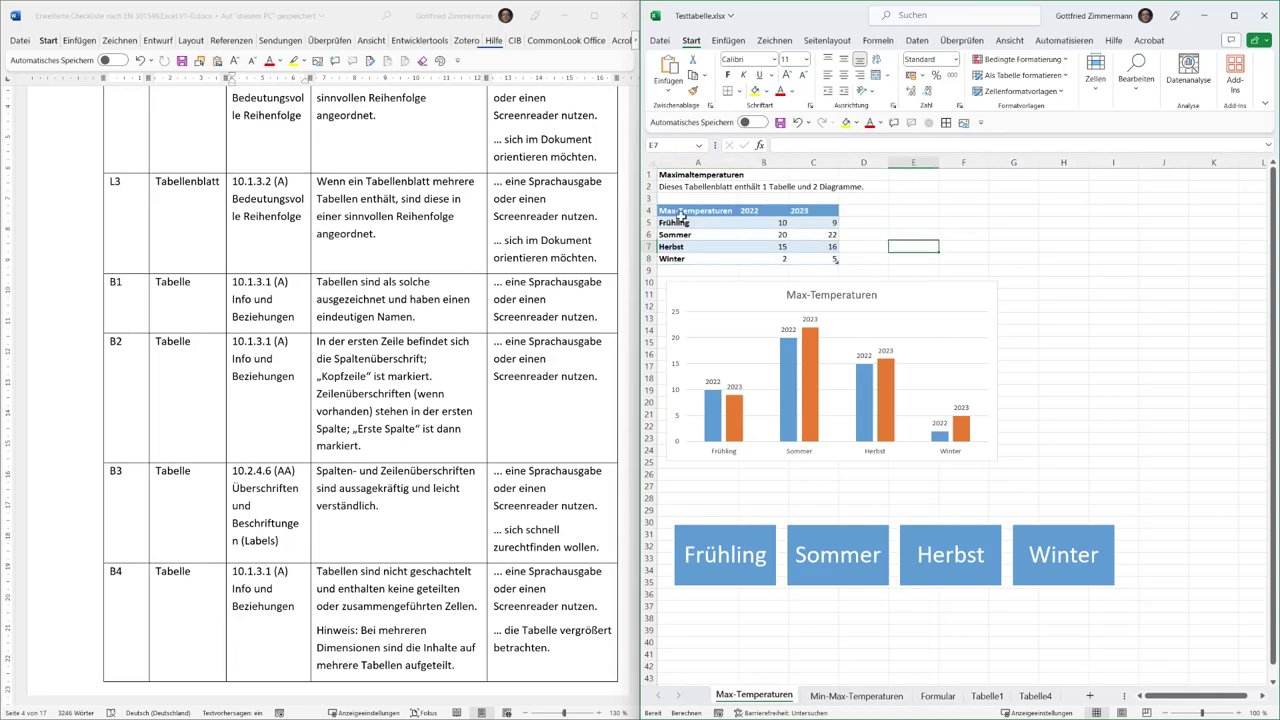
pyautogui.moveTo(668, 212); pyautogui.dragTo(730, 259)
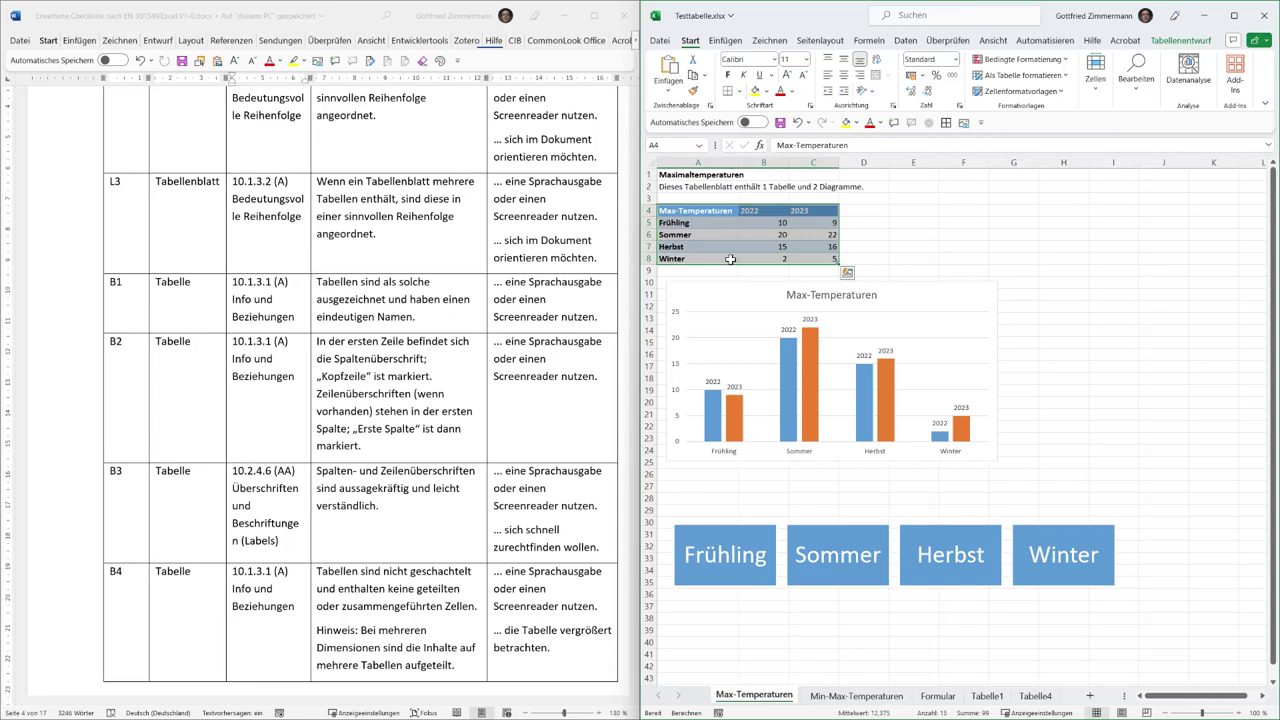
pyautogui.click(1065, 76)
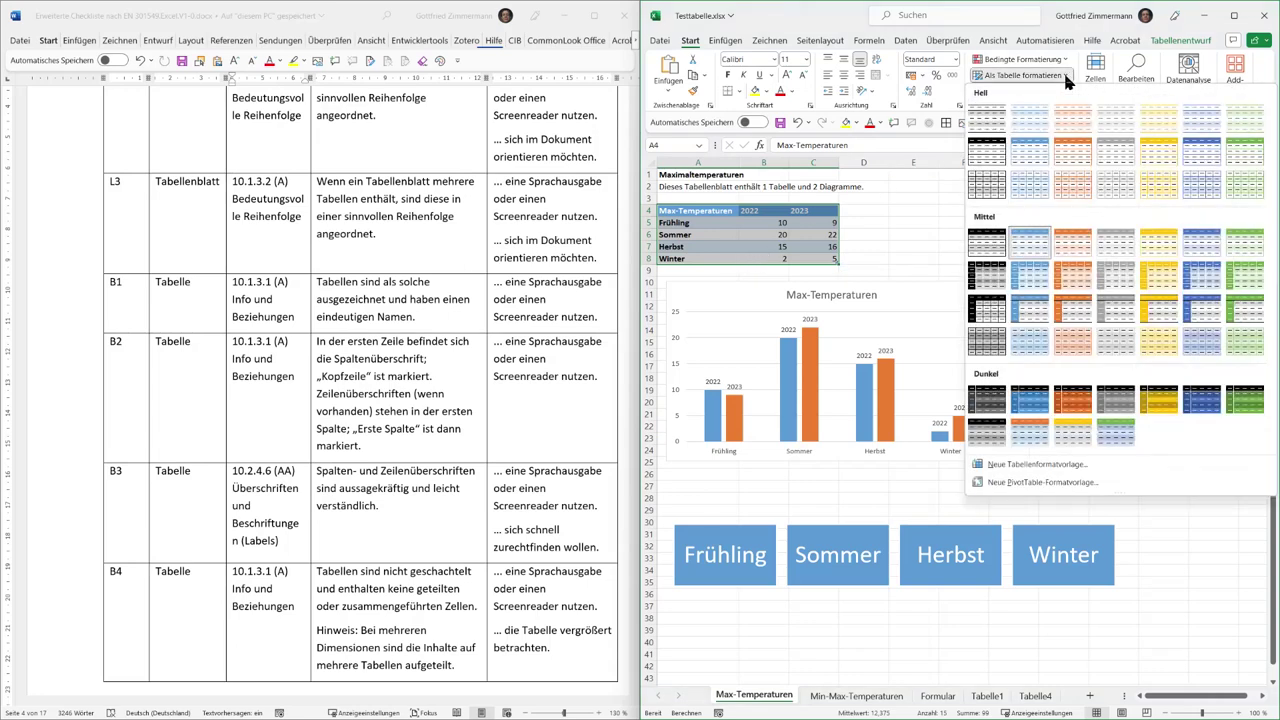
pyautogui.click(758, 14)
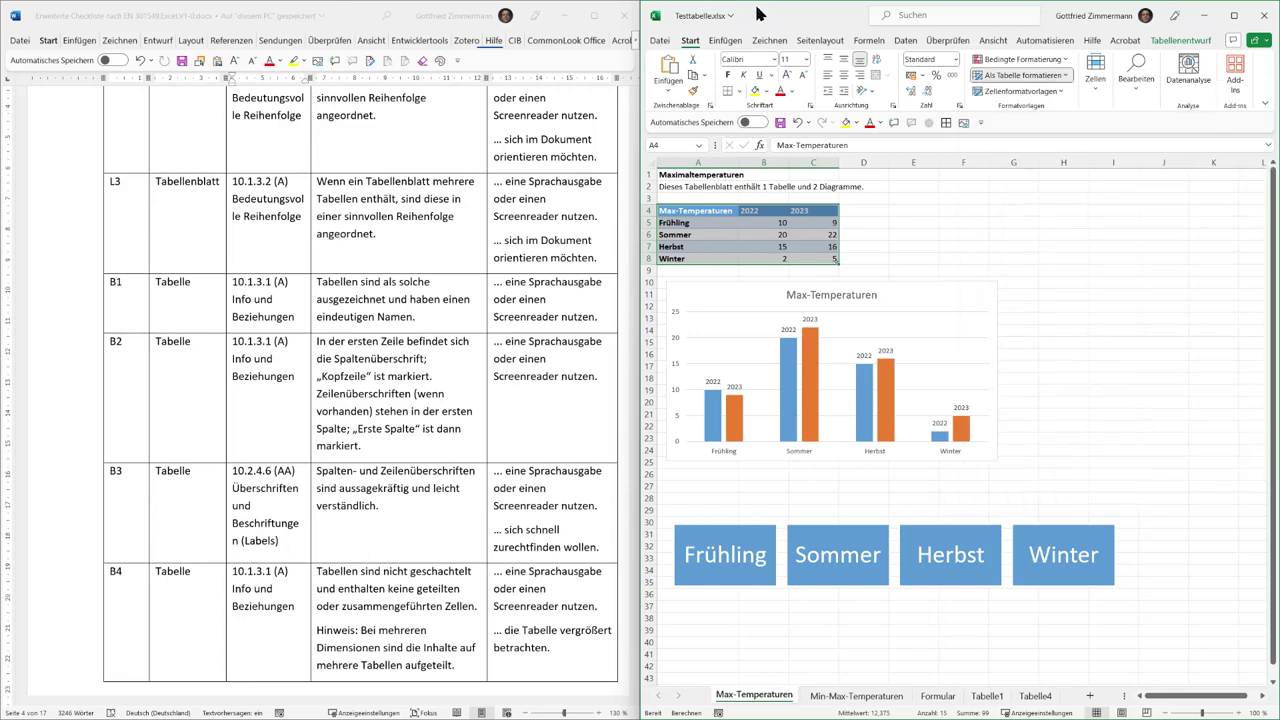
pyautogui.click(882, 45)
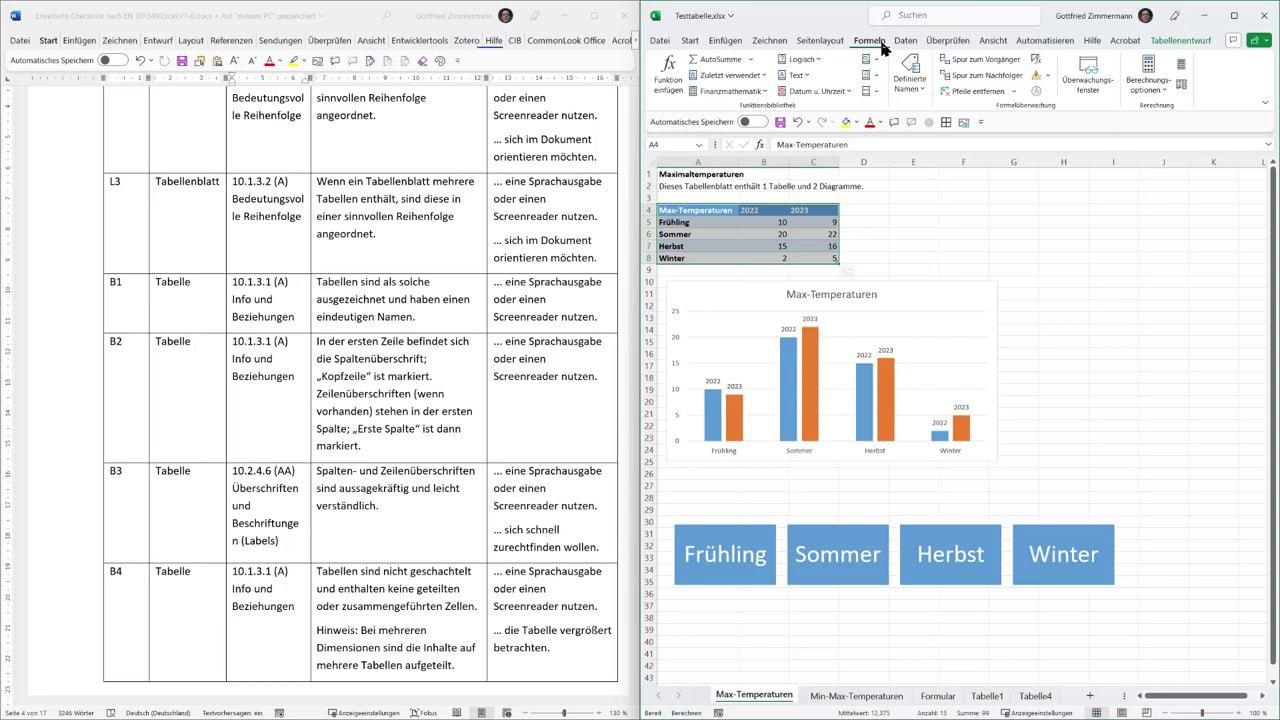
pyautogui.click(918, 77)
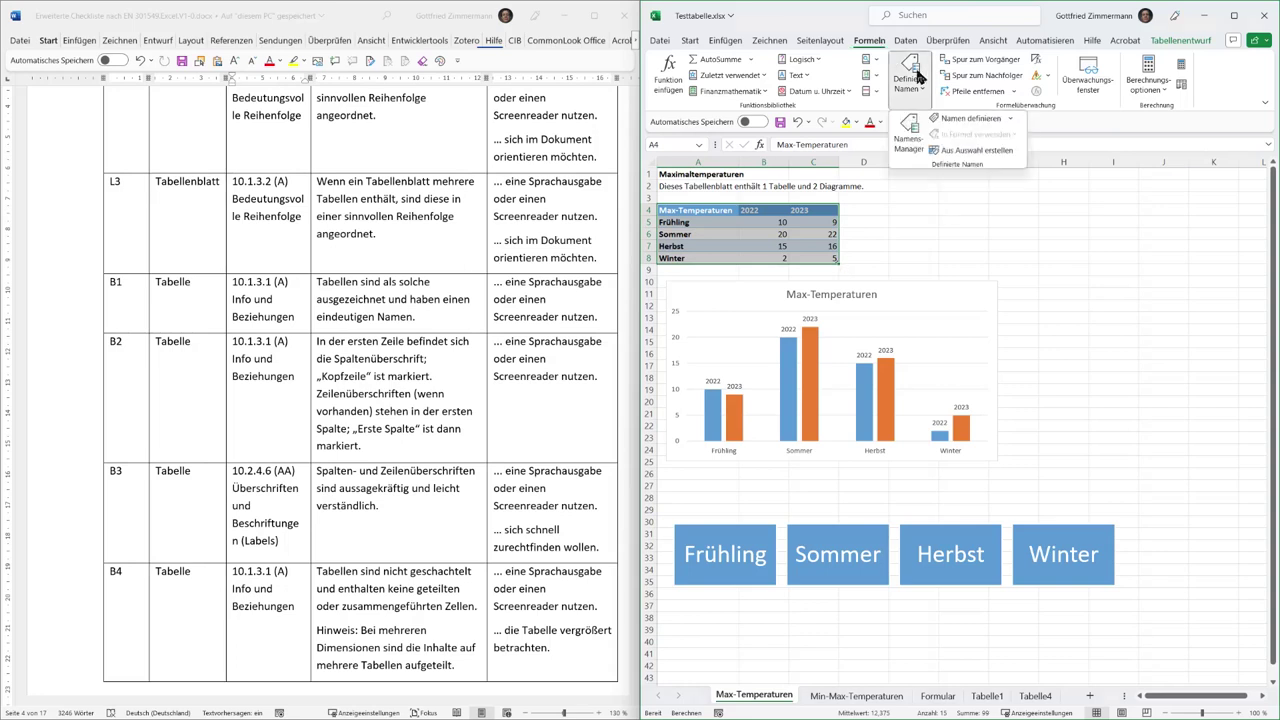
pyautogui.click(906, 146)
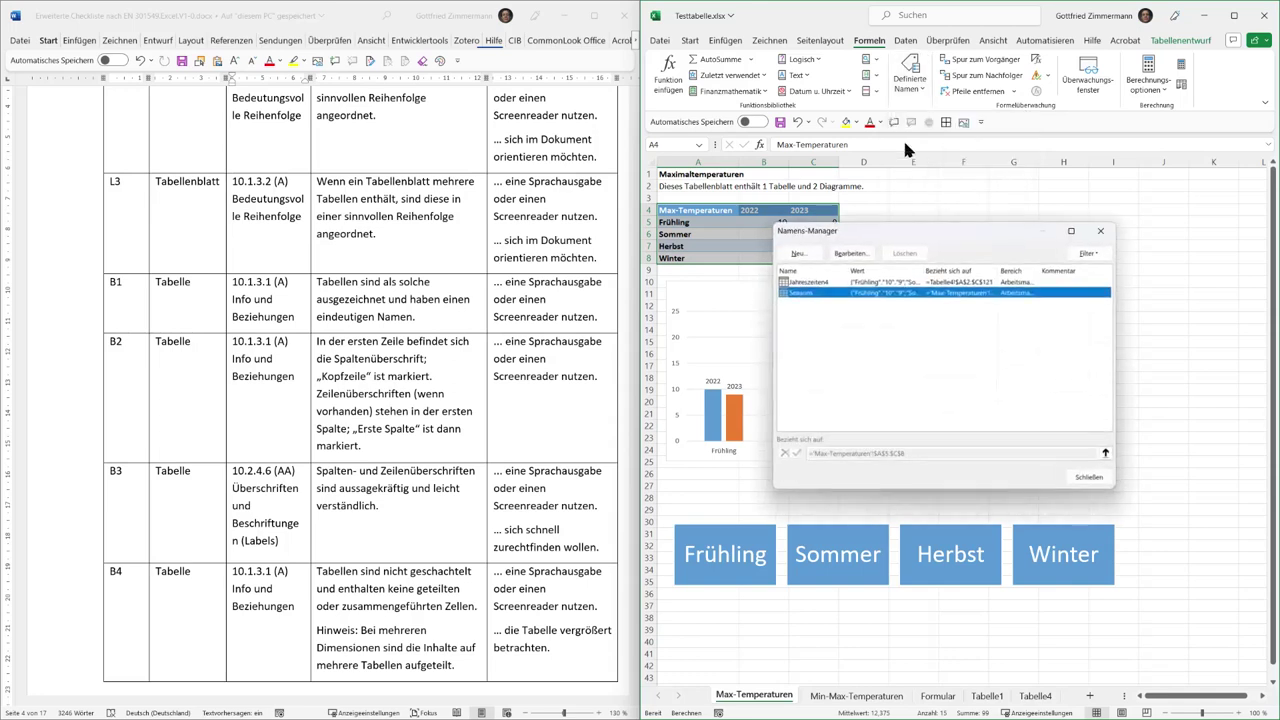
pyautogui.moveTo(906, 226); pyautogui.dragTo(1047, 173)
pyautogui.click(952, 232)
pyautogui.doubleClick(945, 239)
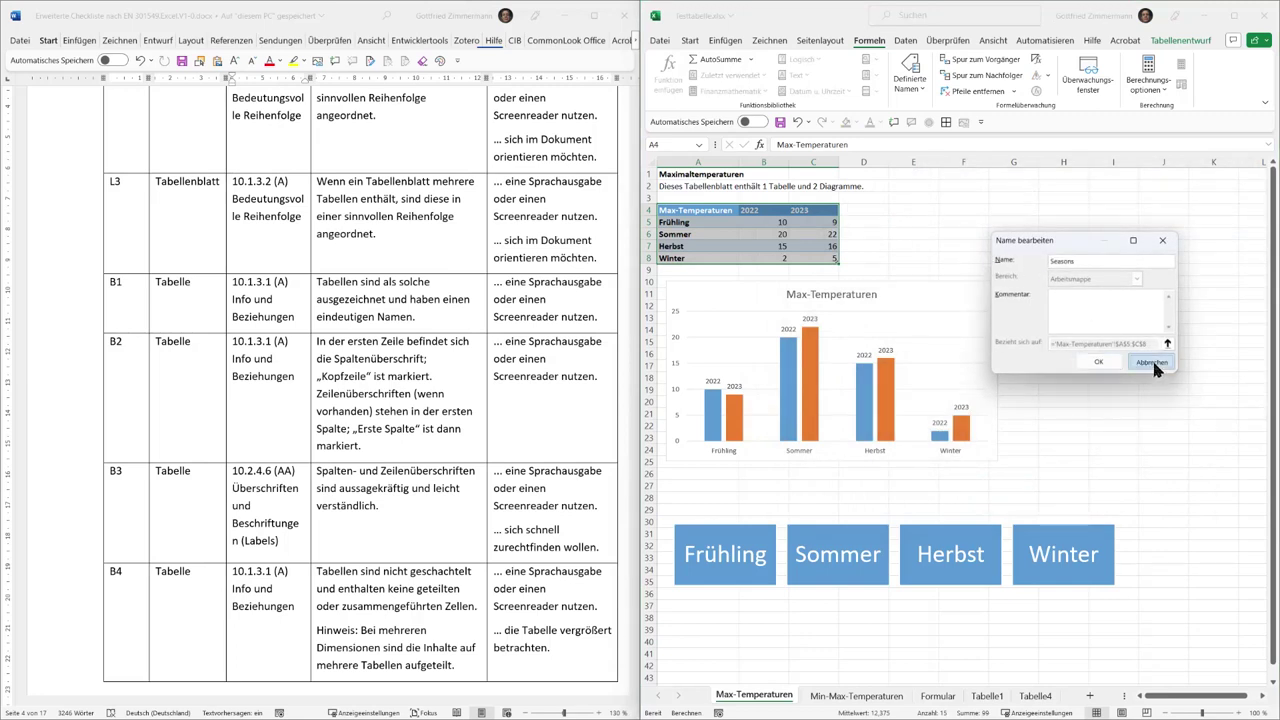
pyautogui.click(1151, 361)
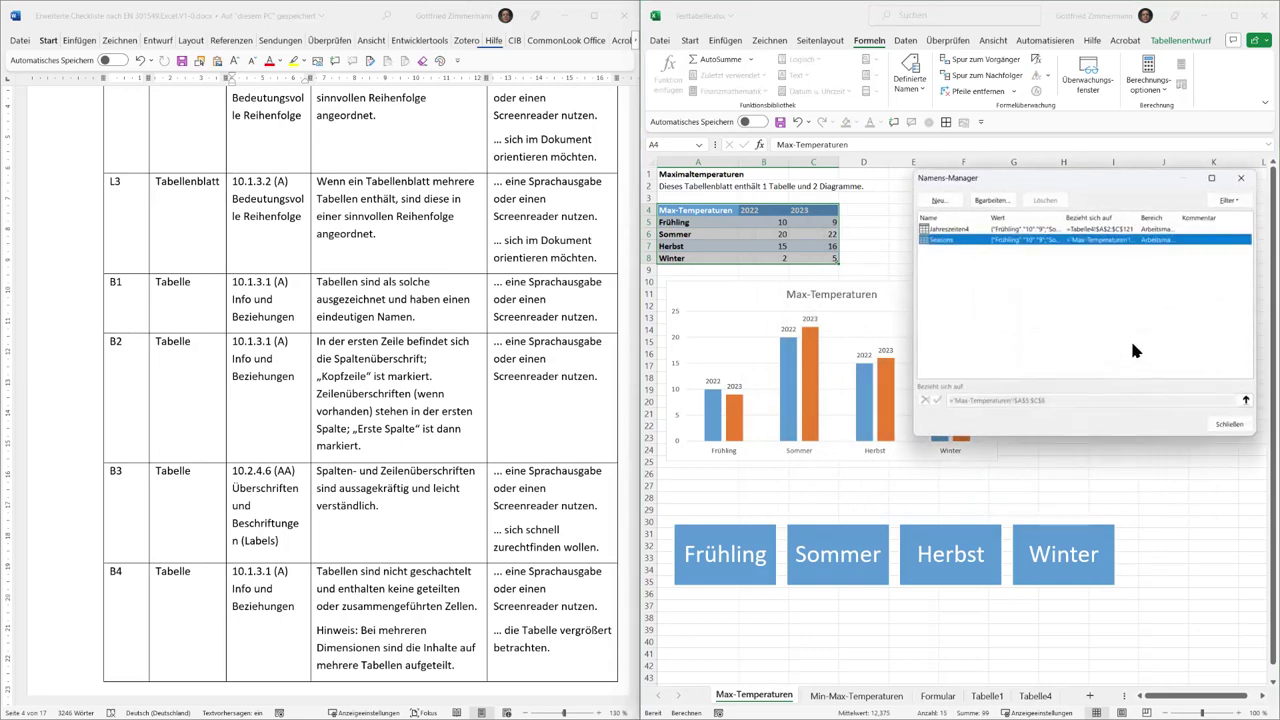
pyautogui.click(954, 231)
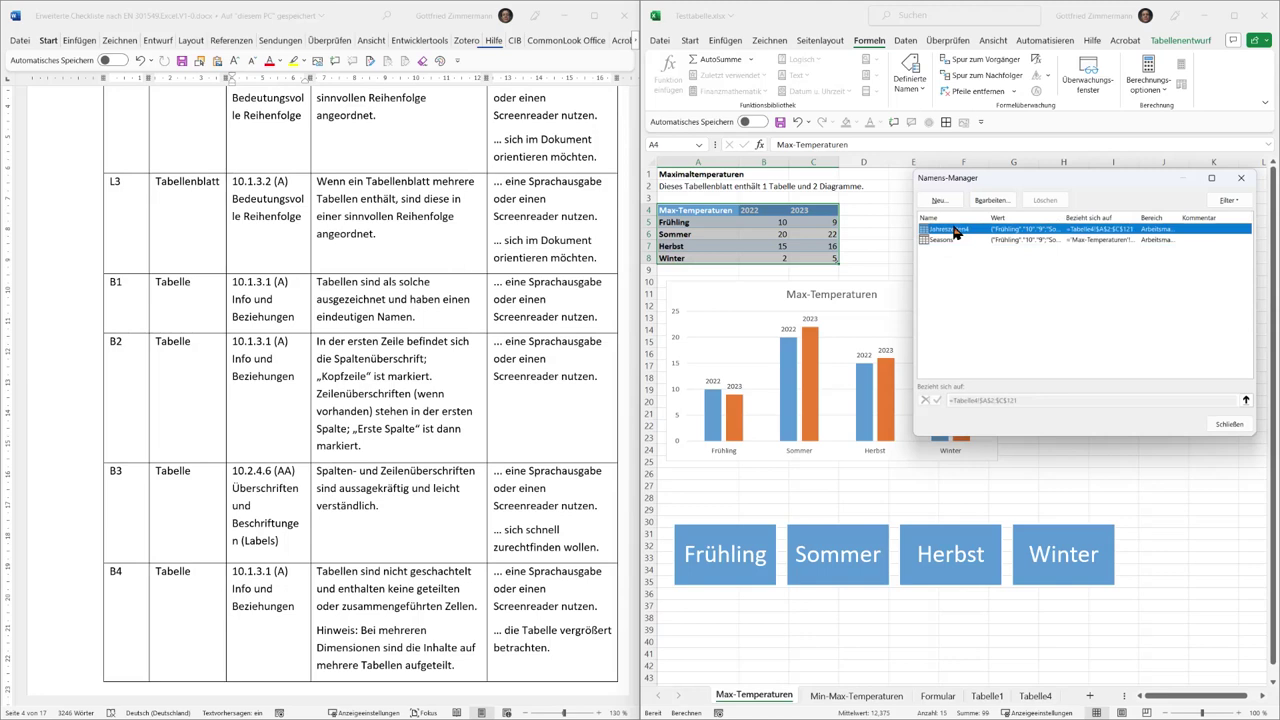
pyautogui.click(1236, 425)
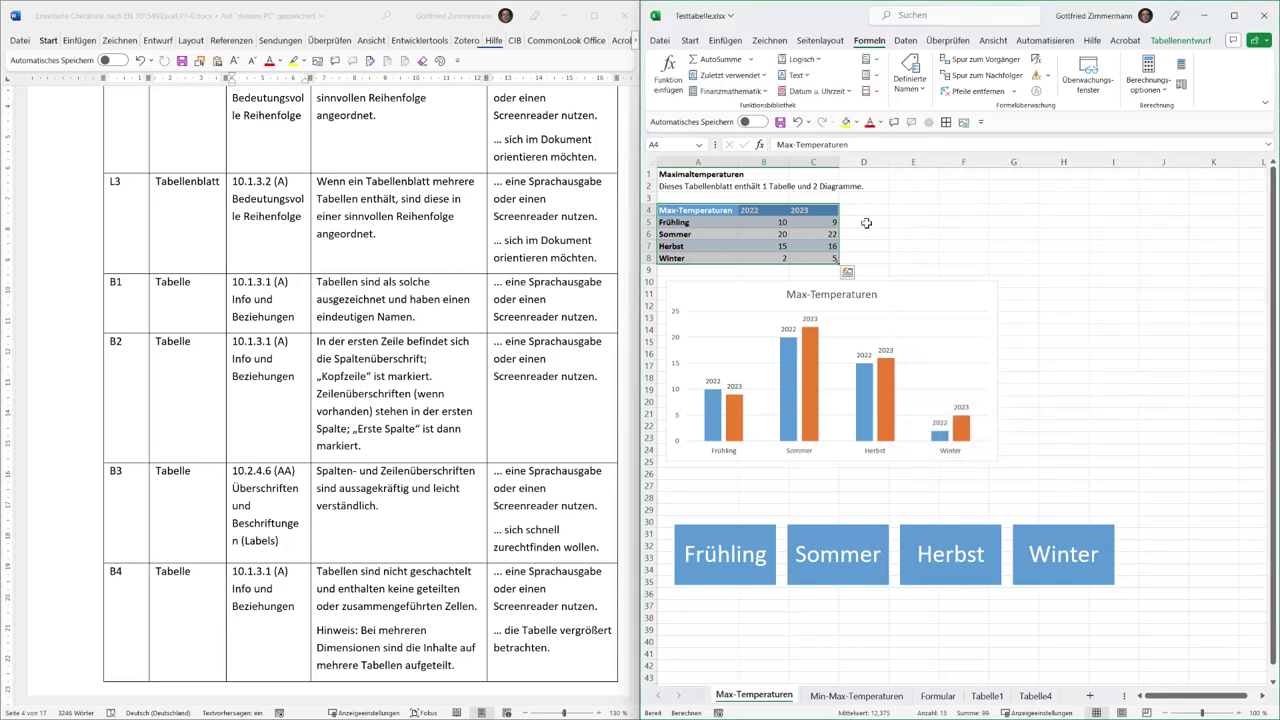
pyautogui.click(690, 42)
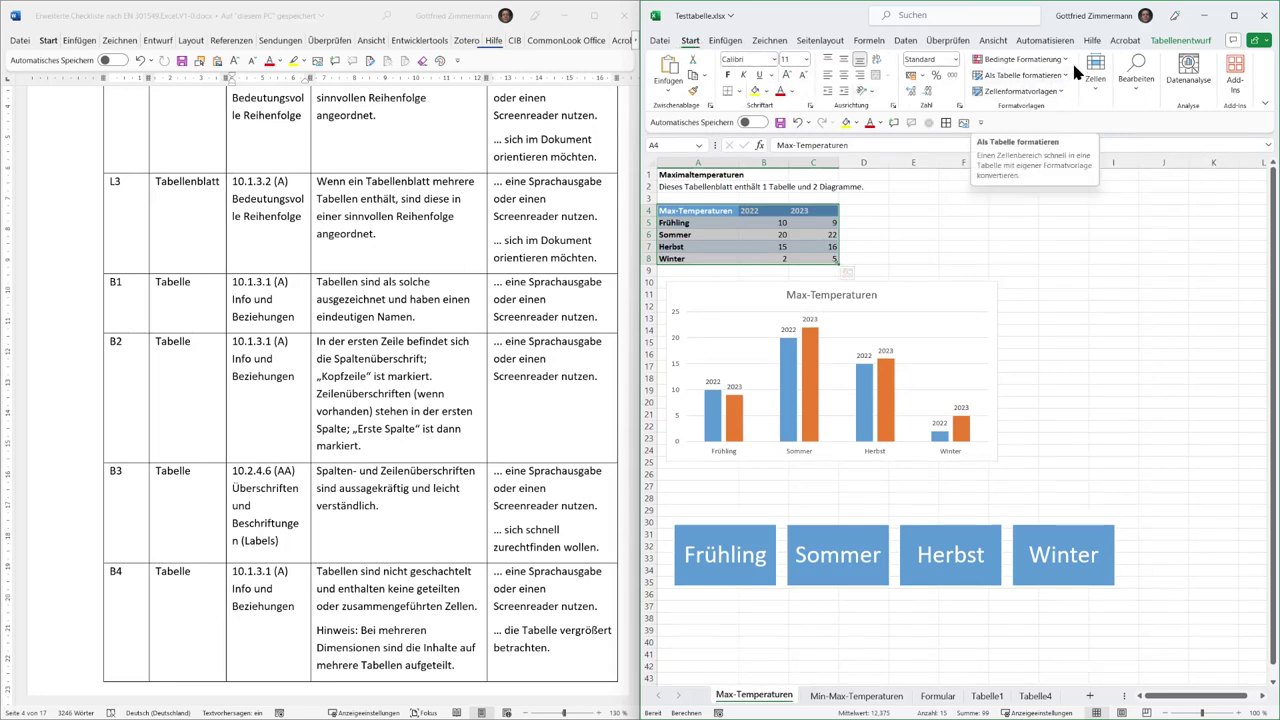
# Step: Reselect A4:C8 and apply the Mittel 1 style, giving a black header with gray rows
pyautogui.click(1062, 74)
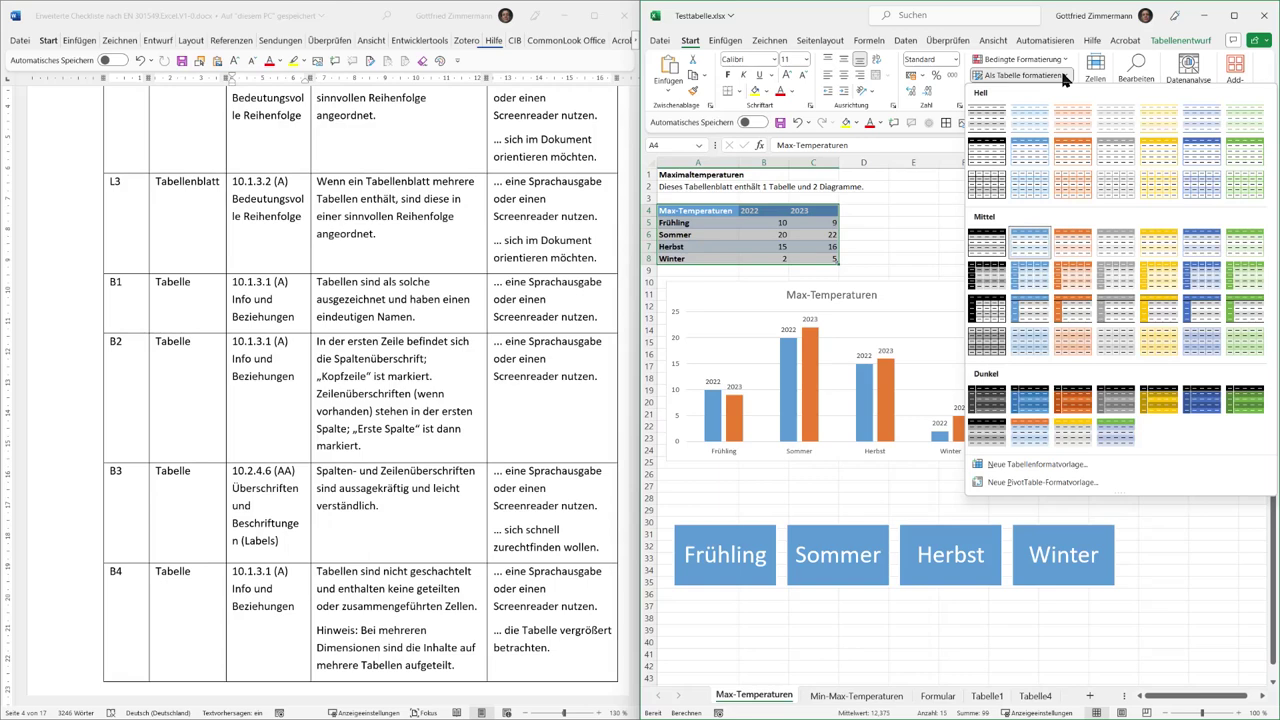
pyautogui.click(696, 219)
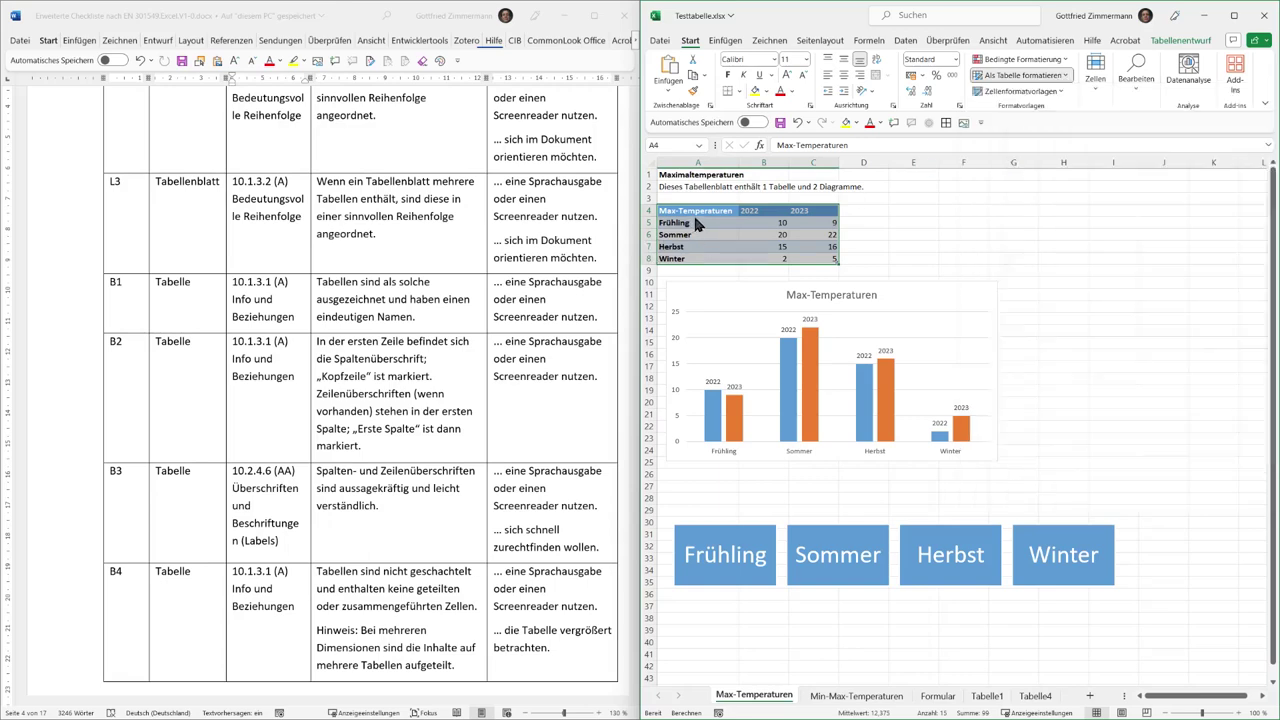
pyautogui.click(700, 225)
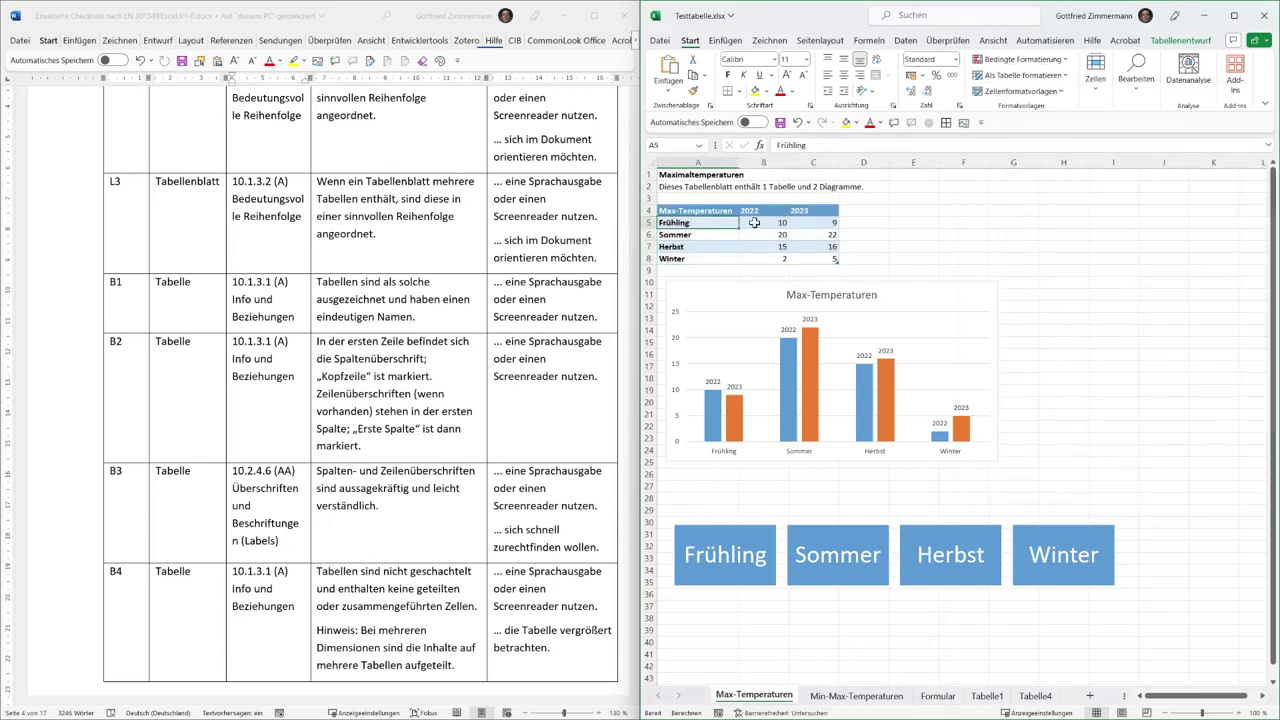
pyautogui.moveTo(700, 211); pyautogui.dragTo(822, 260)
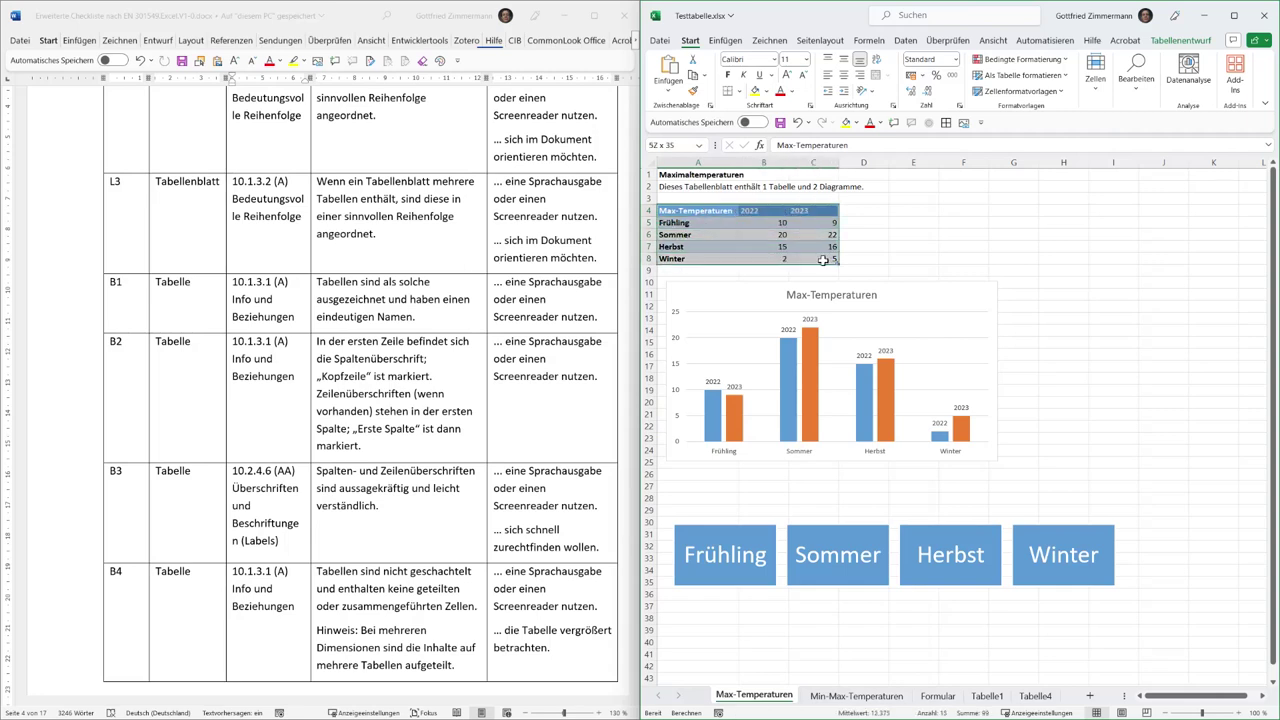
pyautogui.click(1064, 76)
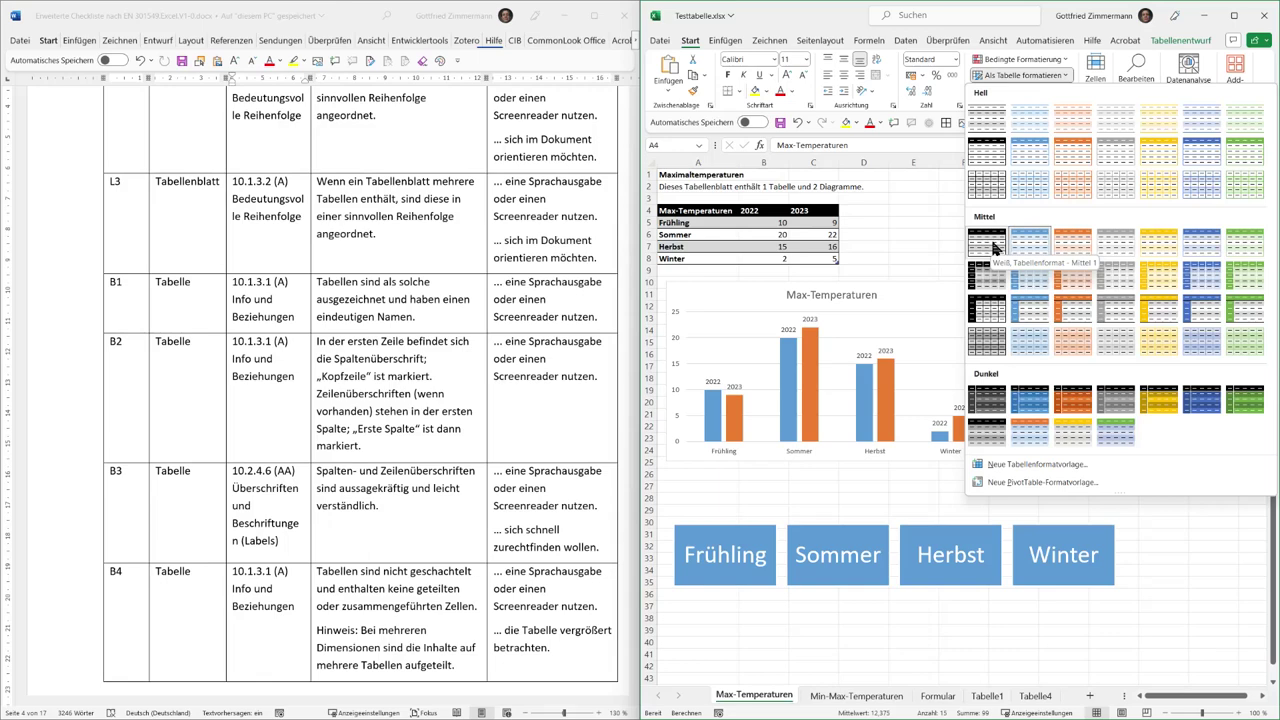
pyautogui.click(993, 246)
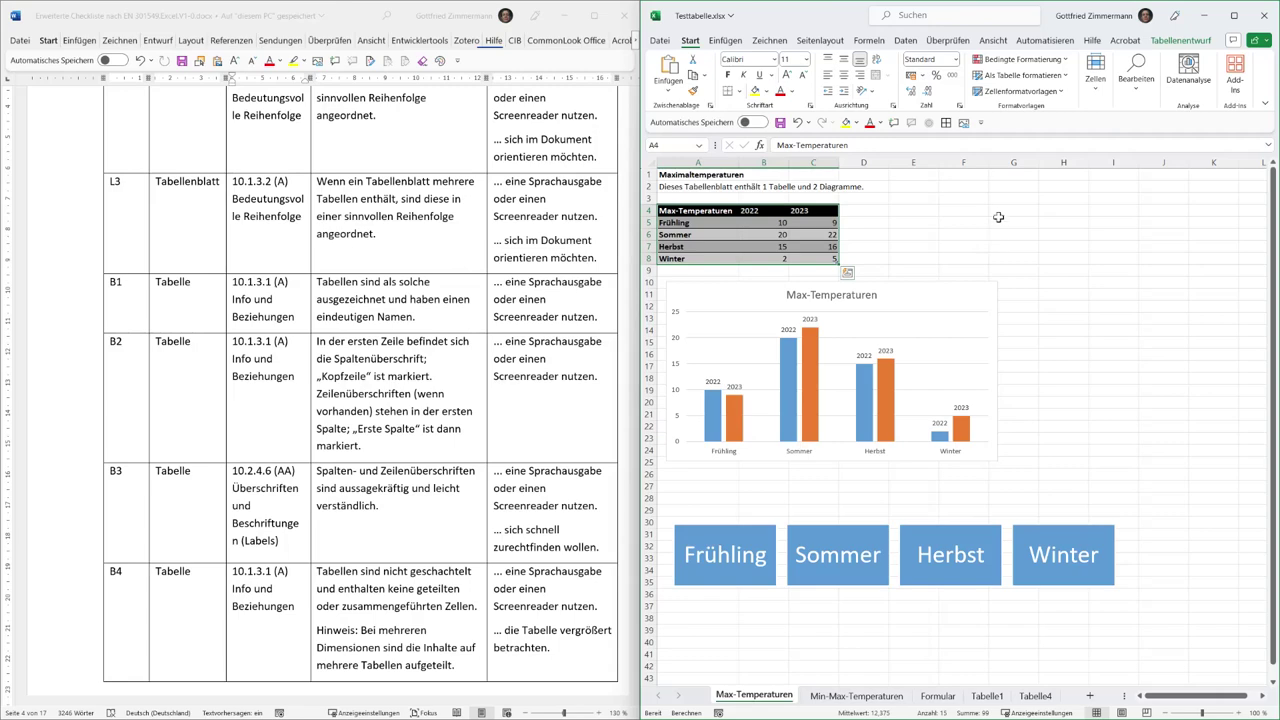
pyautogui.click(1234, 15)
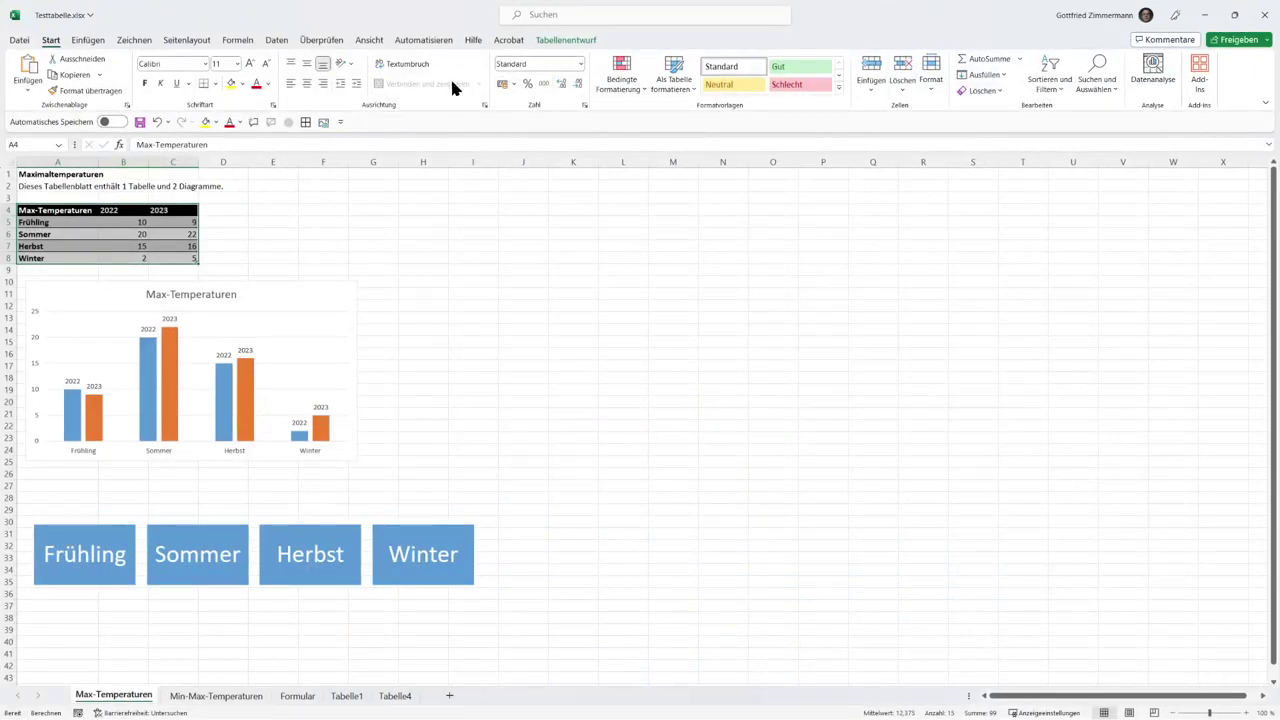
# Step: Select the Seasons table A4:C8 and request In Bereich konvertieren from Tabellenentwurf
pyautogui.click(62, 233)
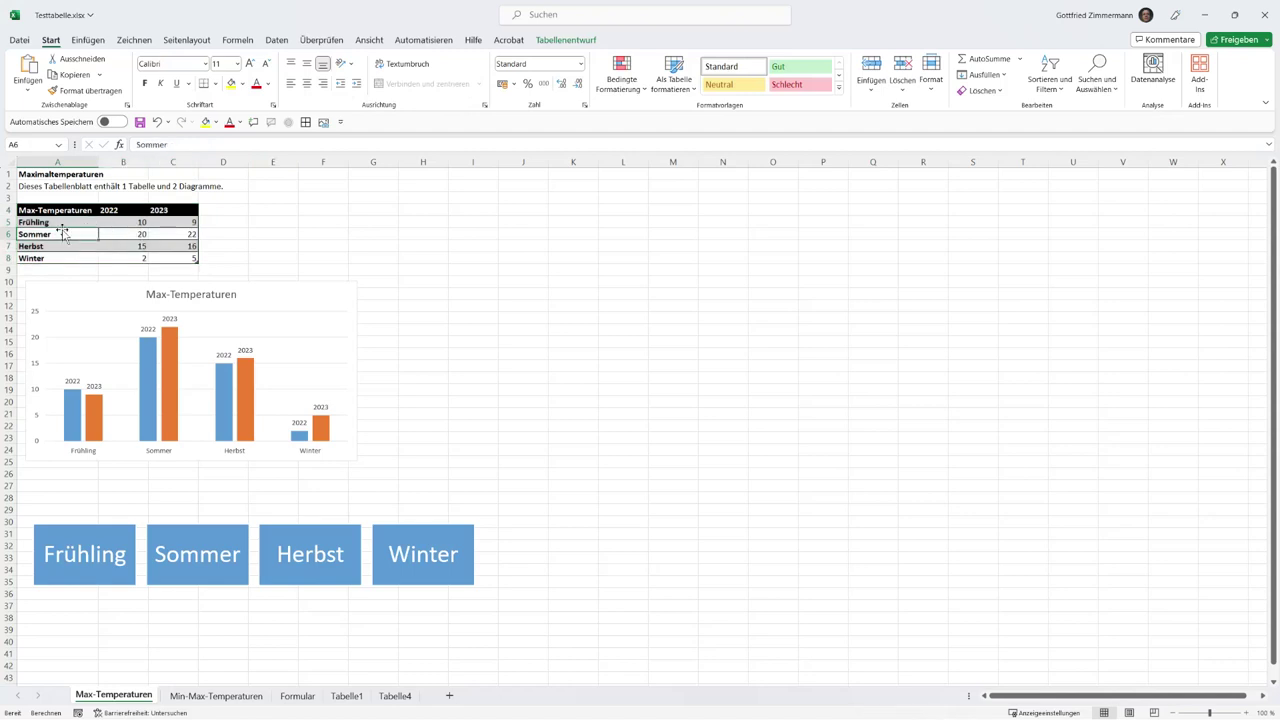
pyautogui.moveTo(55, 210); pyautogui.dragTo(192, 258)
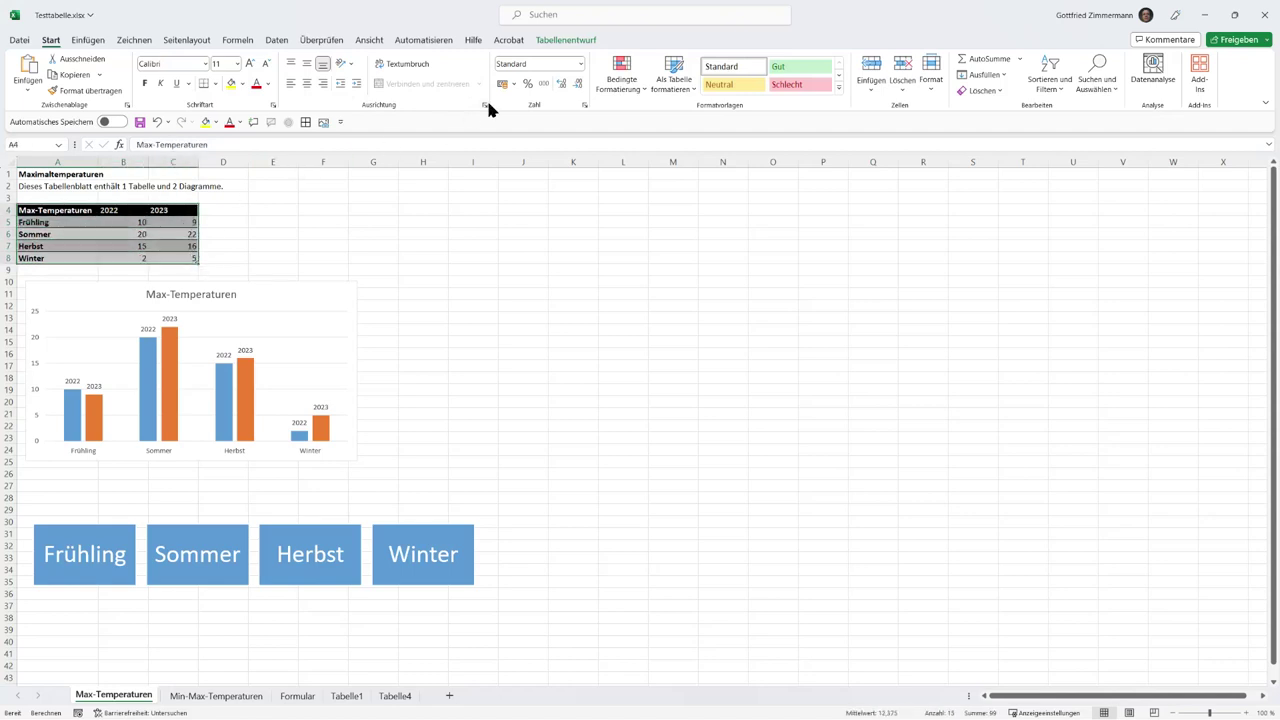
pyautogui.click(580, 41)
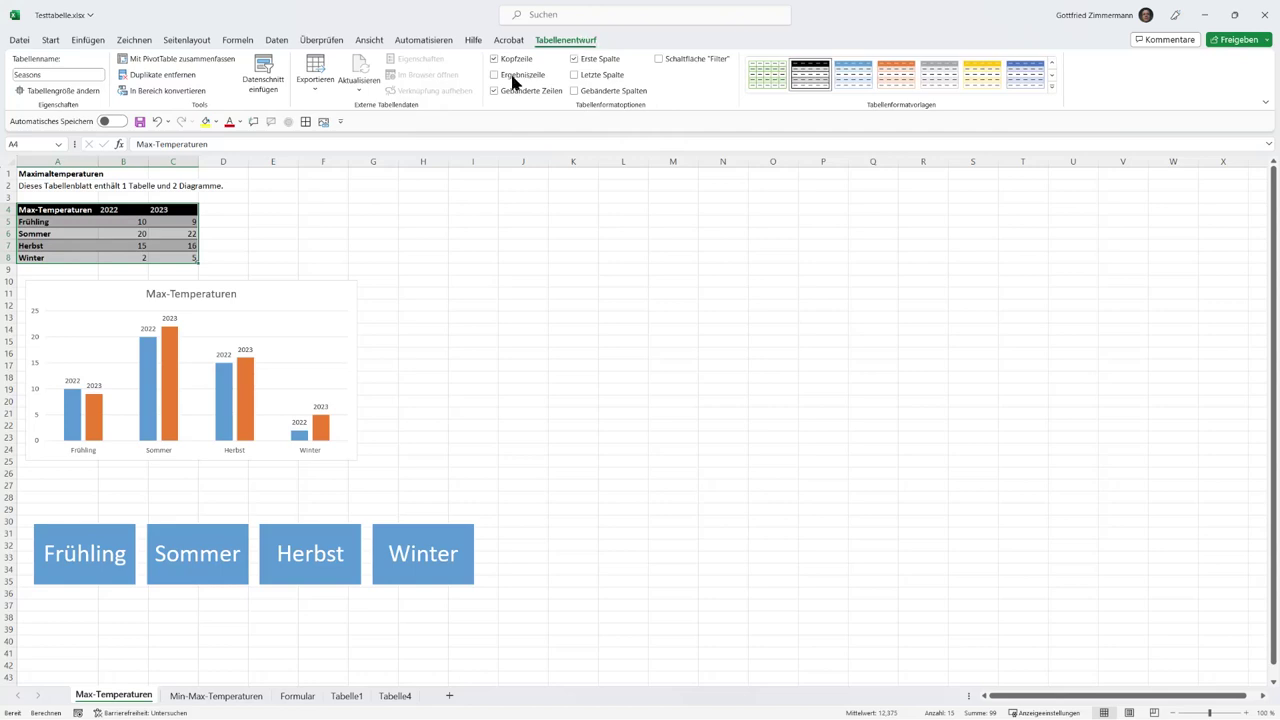
pyautogui.click(53, 74)
pyautogui.click(54, 42)
pyautogui.click(592, 40)
pyautogui.click(189, 92)
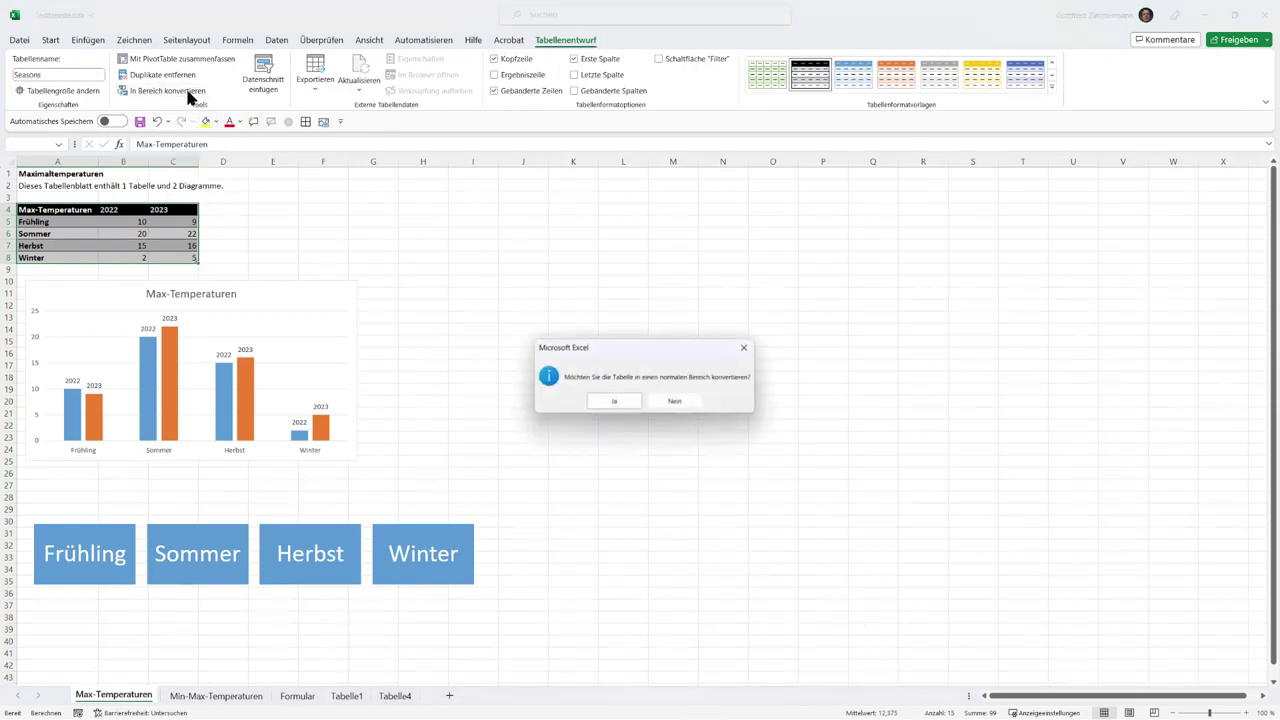
# Step: Confirm the conversion to a normal range, then reselect A4:C8 for table formatting
pyautogui.click(627, 399)
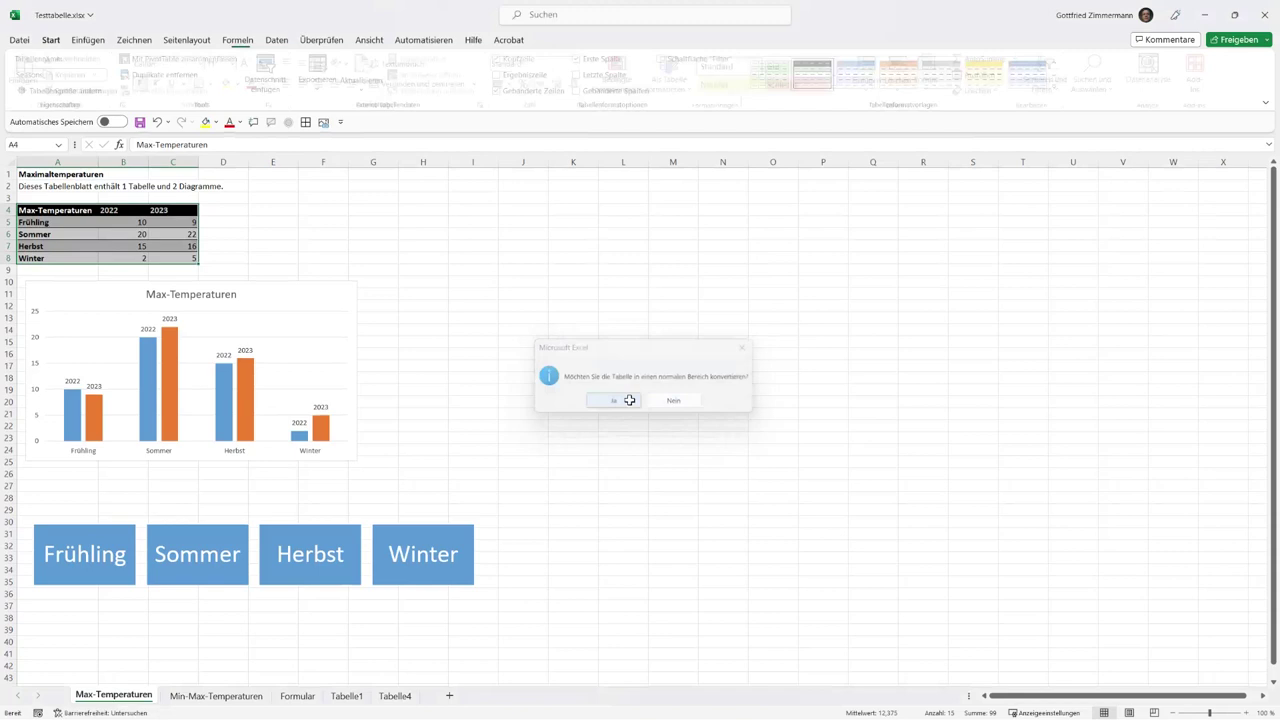
pyautogui.click(267, 249)
pyautogui.click(133, 222)
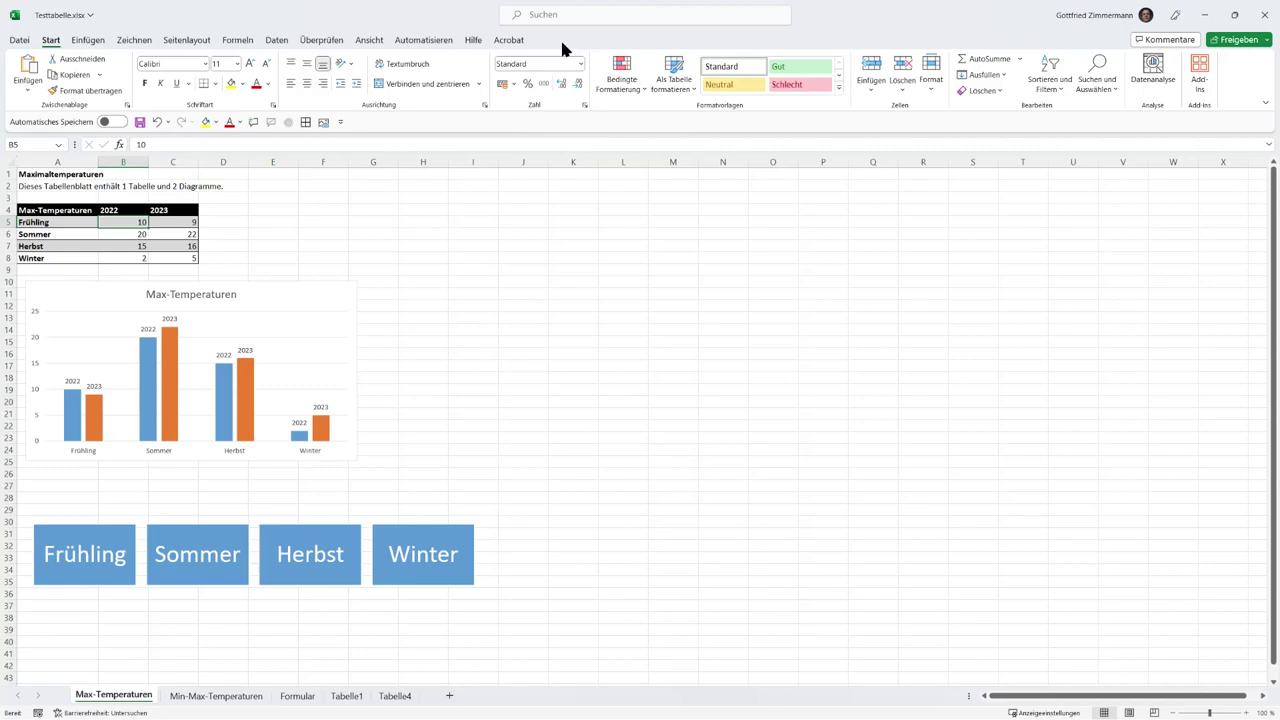
pyautogui.click(57, 214)
pyautogui.moveTo(57, 214); pyautogui.dragTo(185, 256)
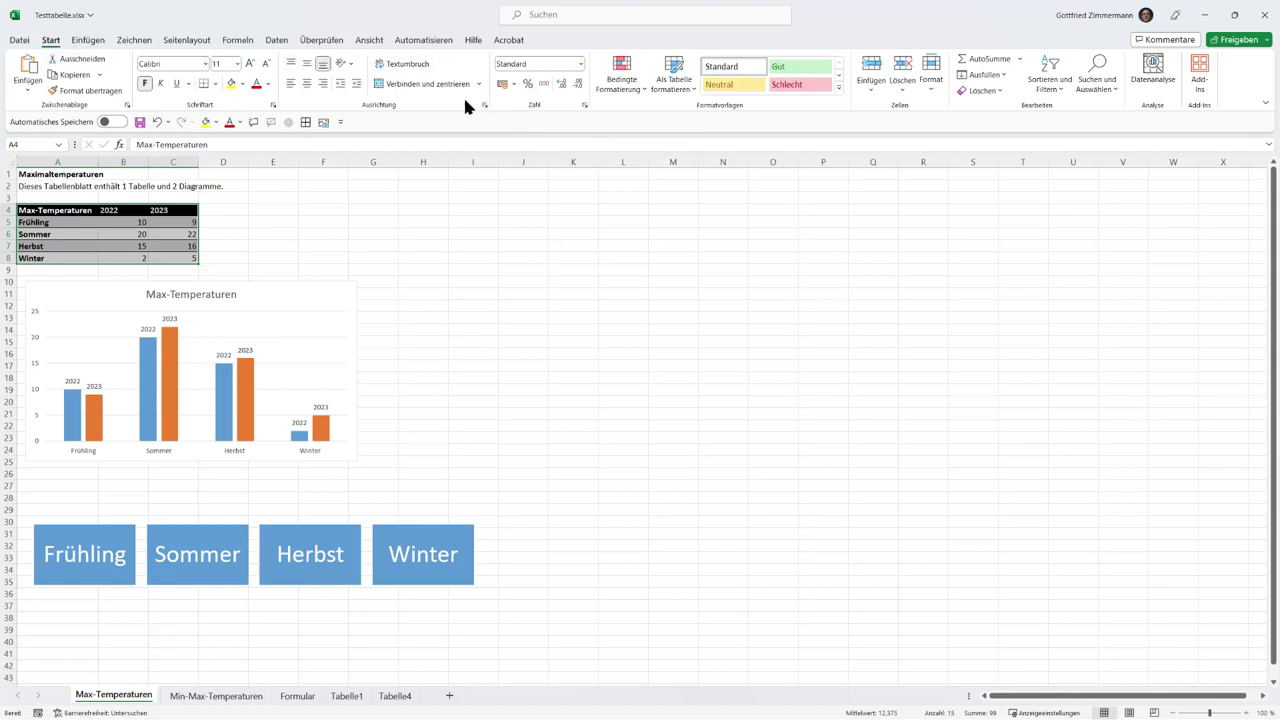
pyautogui.click(675, 88)
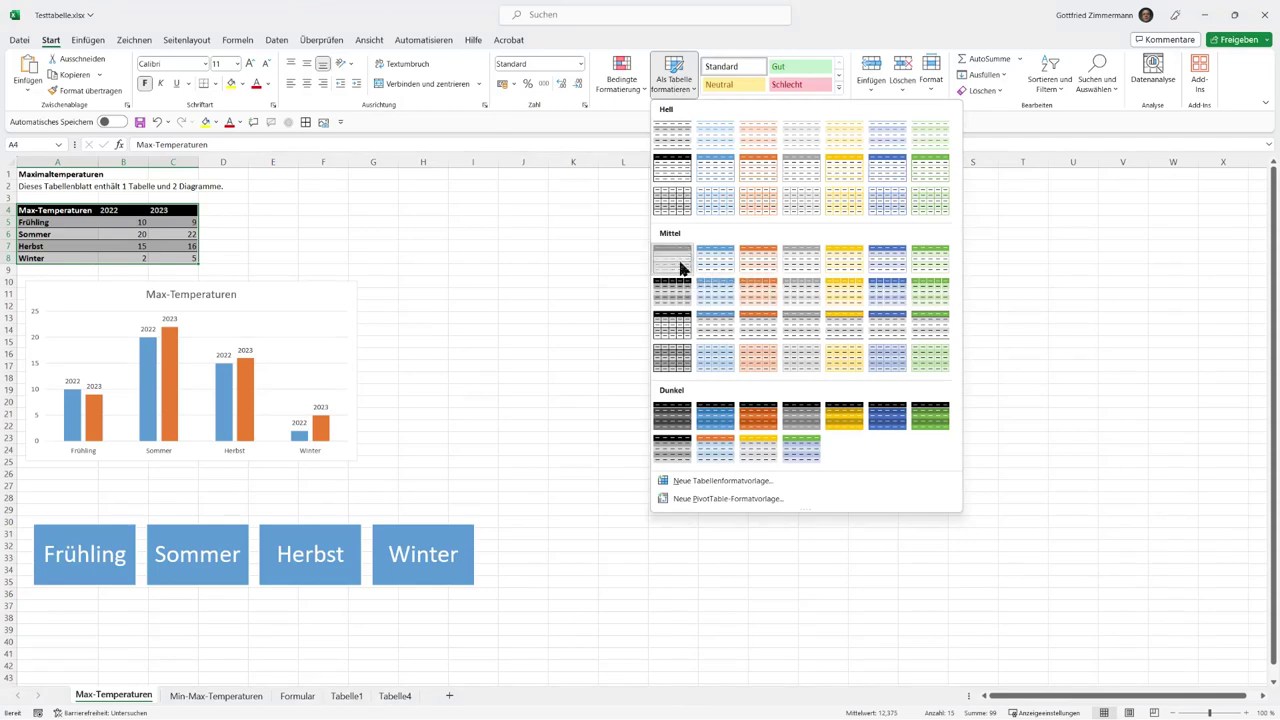
# Step: Format $A$4:$C$8 as a Mittel 1 table, Tabelle1, then switch off its header row
pyautogui.click(679, 266)
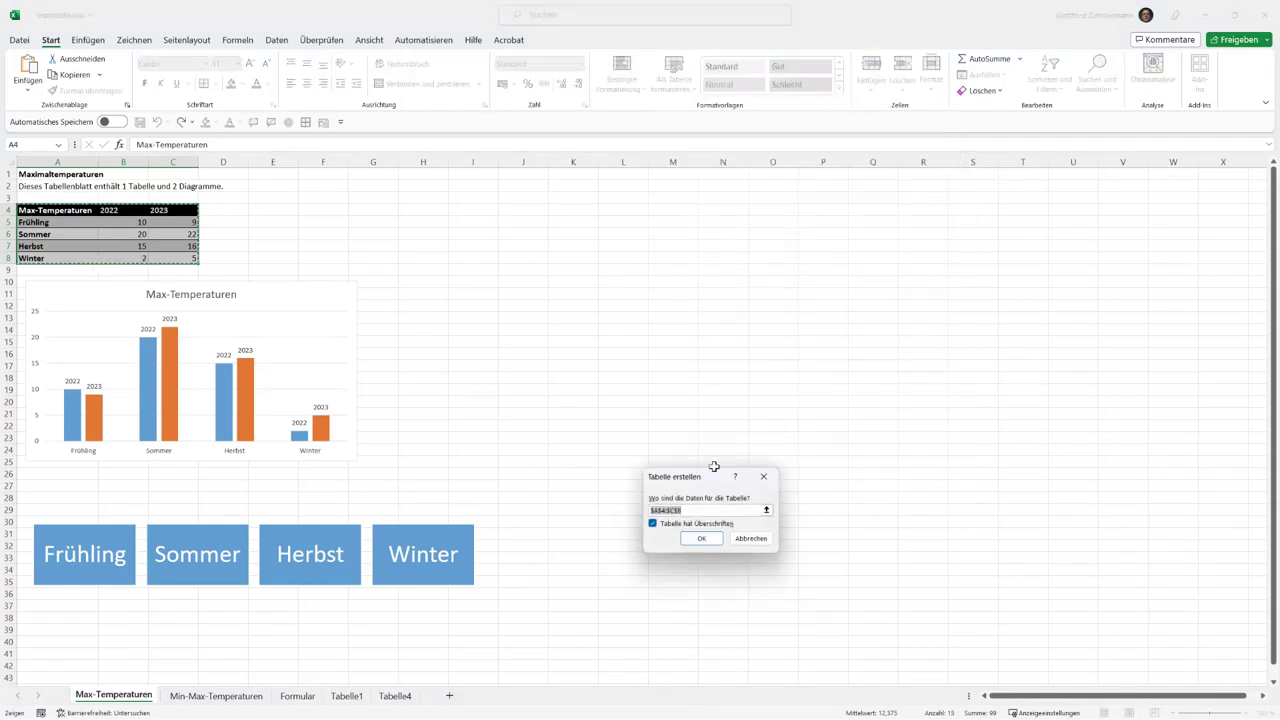
pyautogui.click(700, 539)
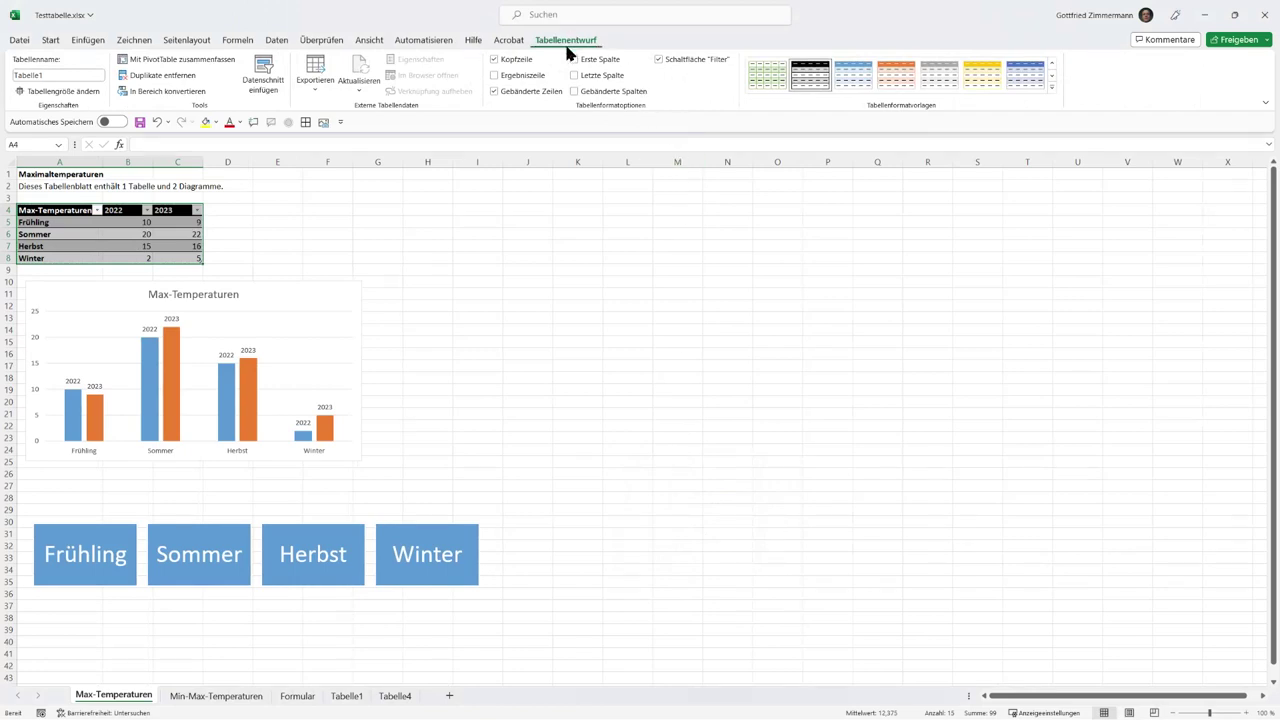
pyautogui.click(494, 60)
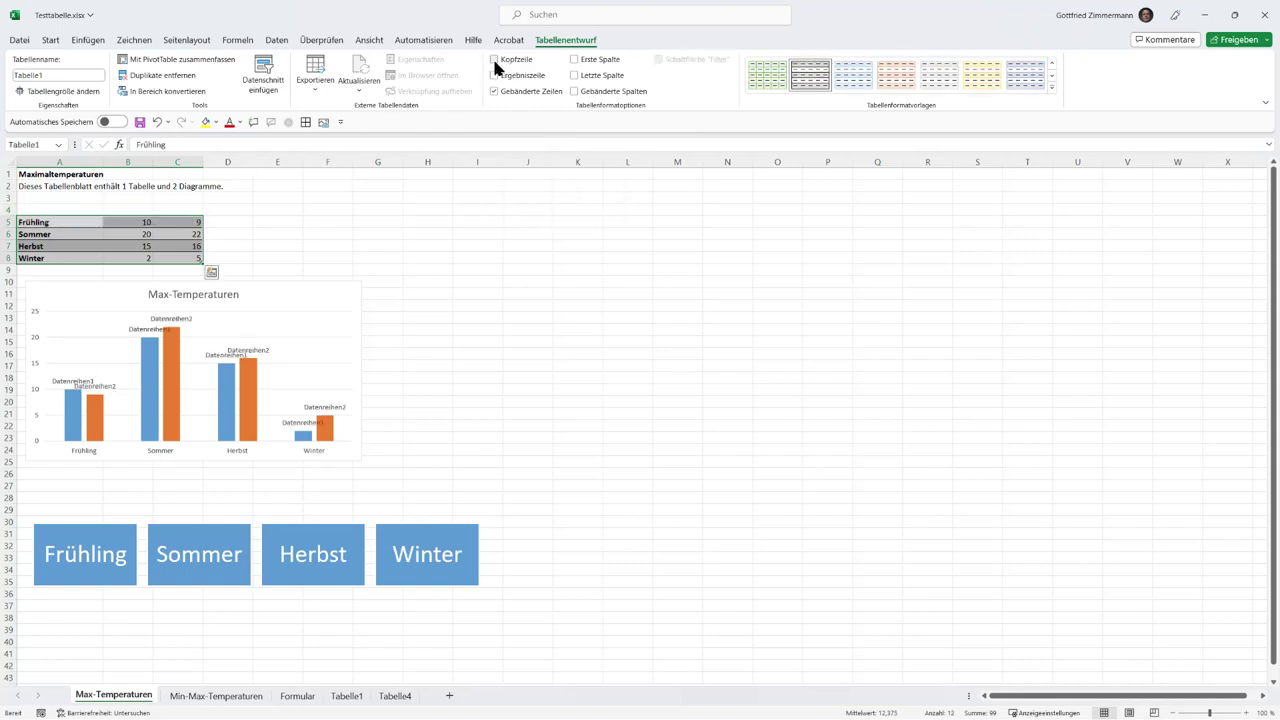
# Step: Restore Tabelle1's header row, emphasize its first column, and hide the filter buttons
pyautogui.click(494, 61)
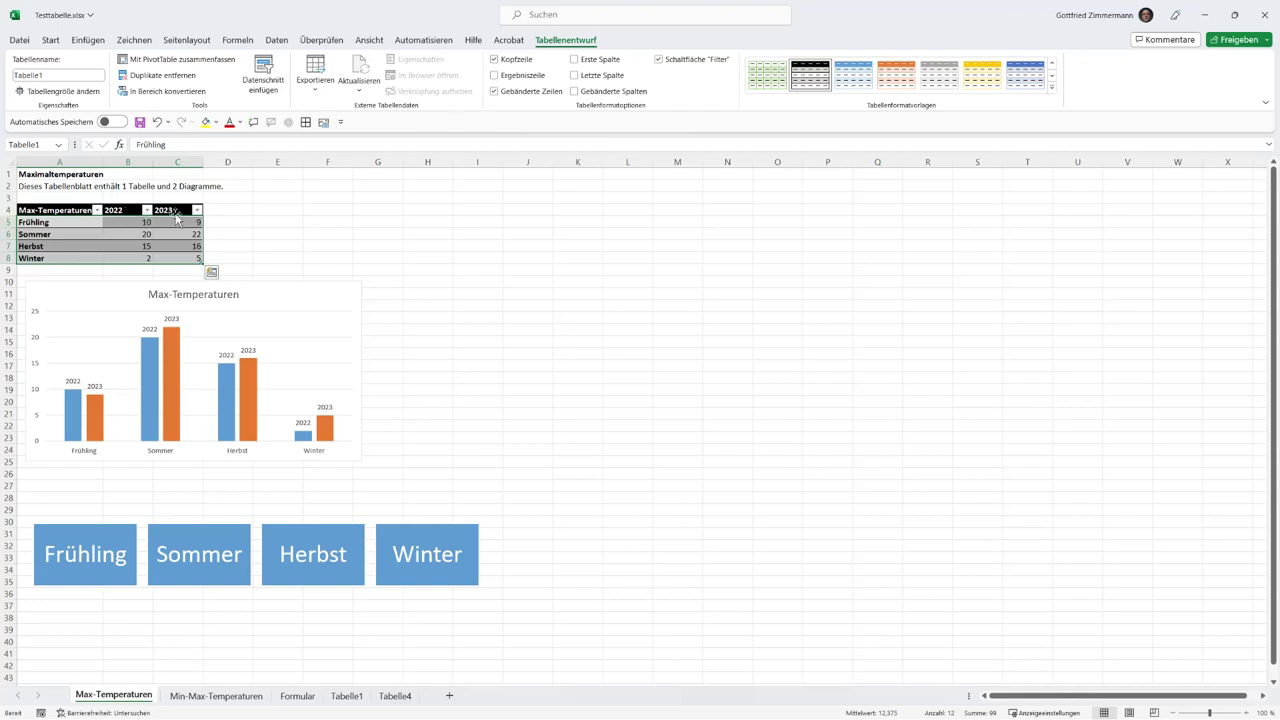
pyautogui.click(574, 59)
pyautogui.click(198, 209)
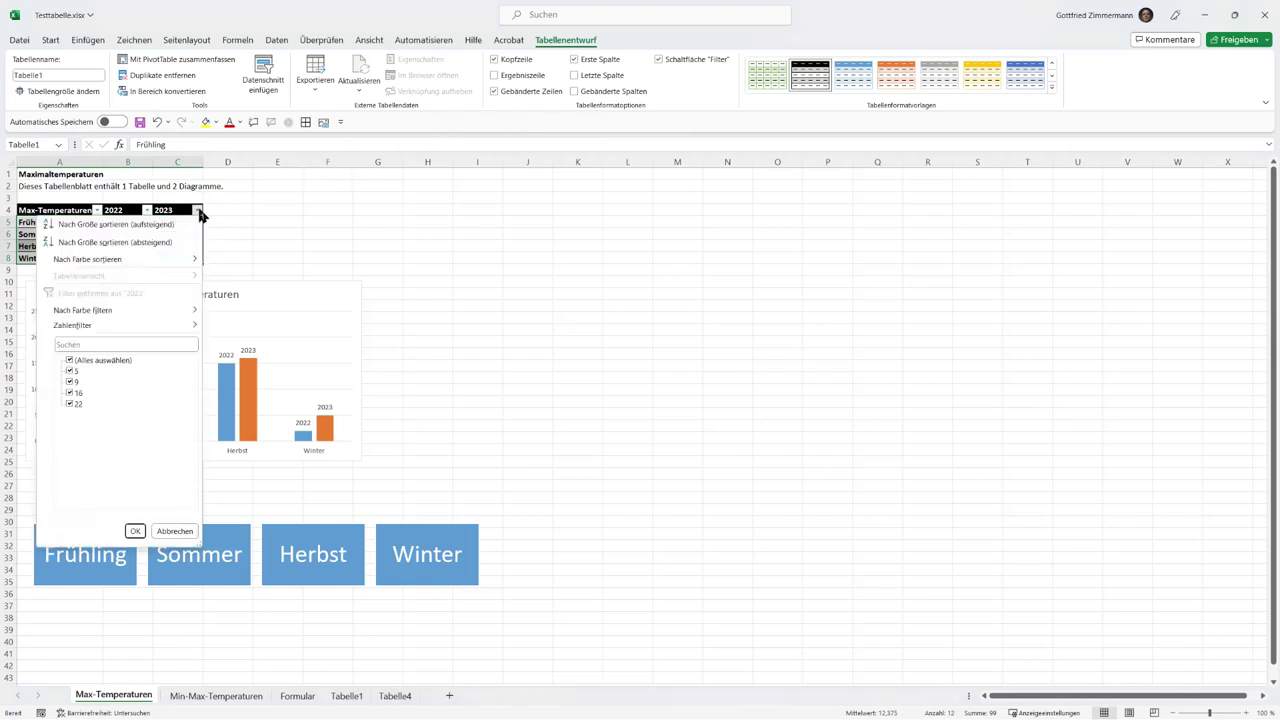
pyautogui.click(198, 210)
pyautogui.click(198, 211)
pyautogui.click(198, 213)
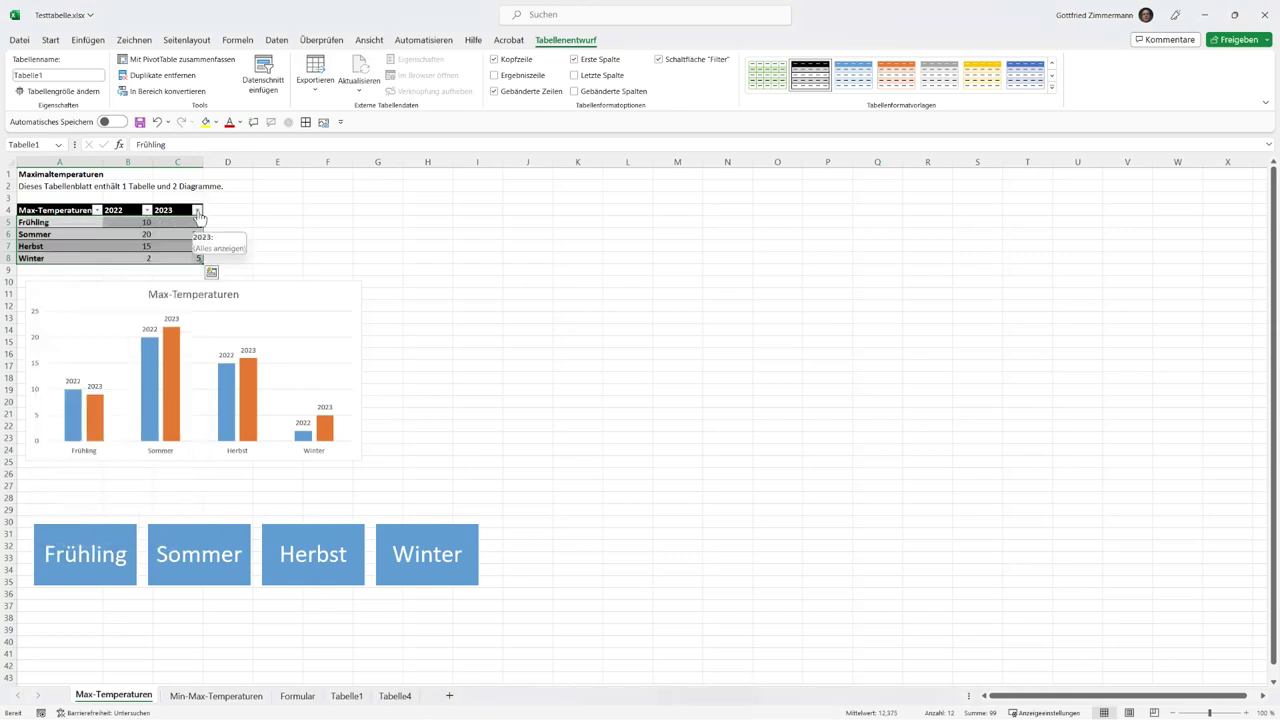
pyautogui.click(658, 60)
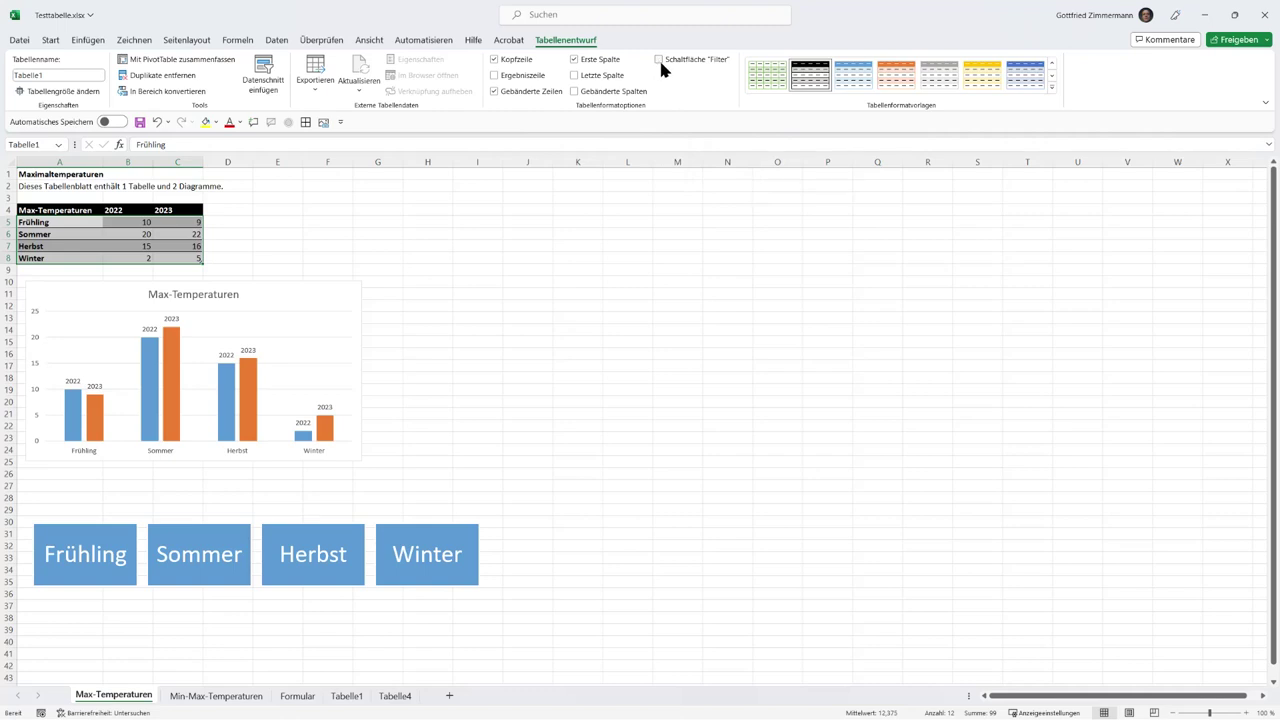
pyautogui.doubleClick(908, 16)
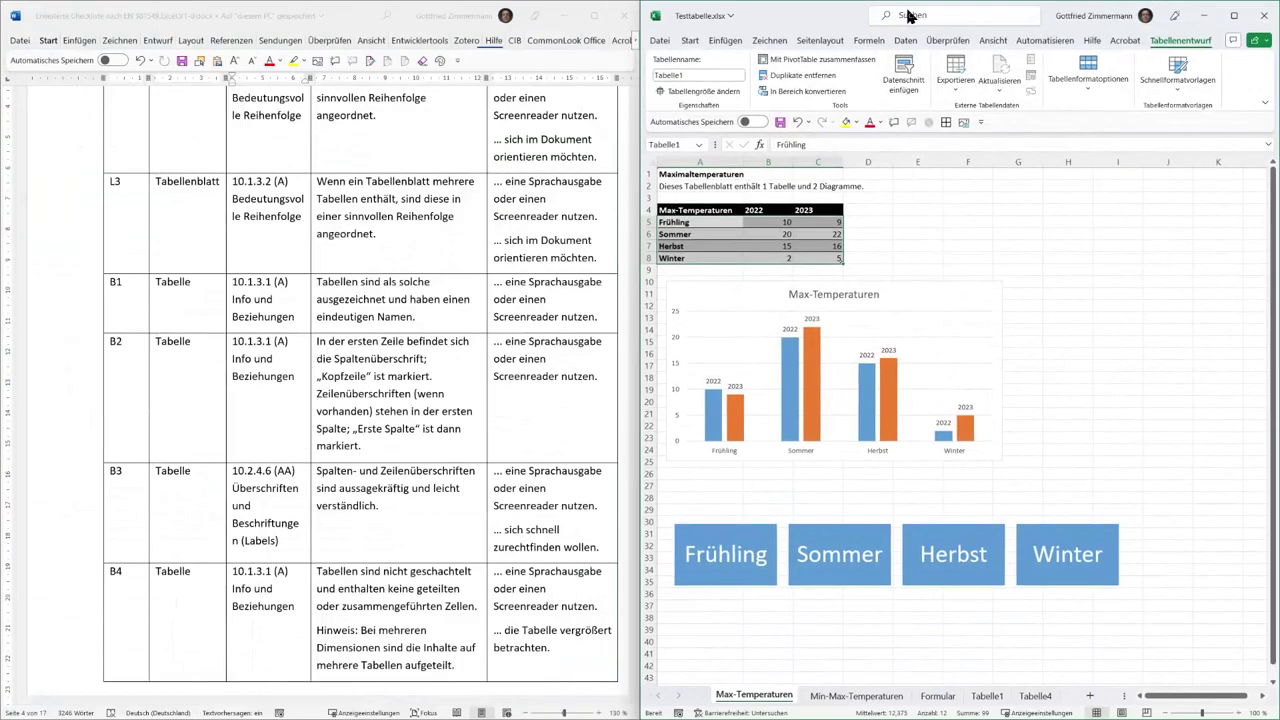
# Step: Snap Excel to the right half of the screen beside the Word checklist at row B3
pyautogui.click(278, 316)
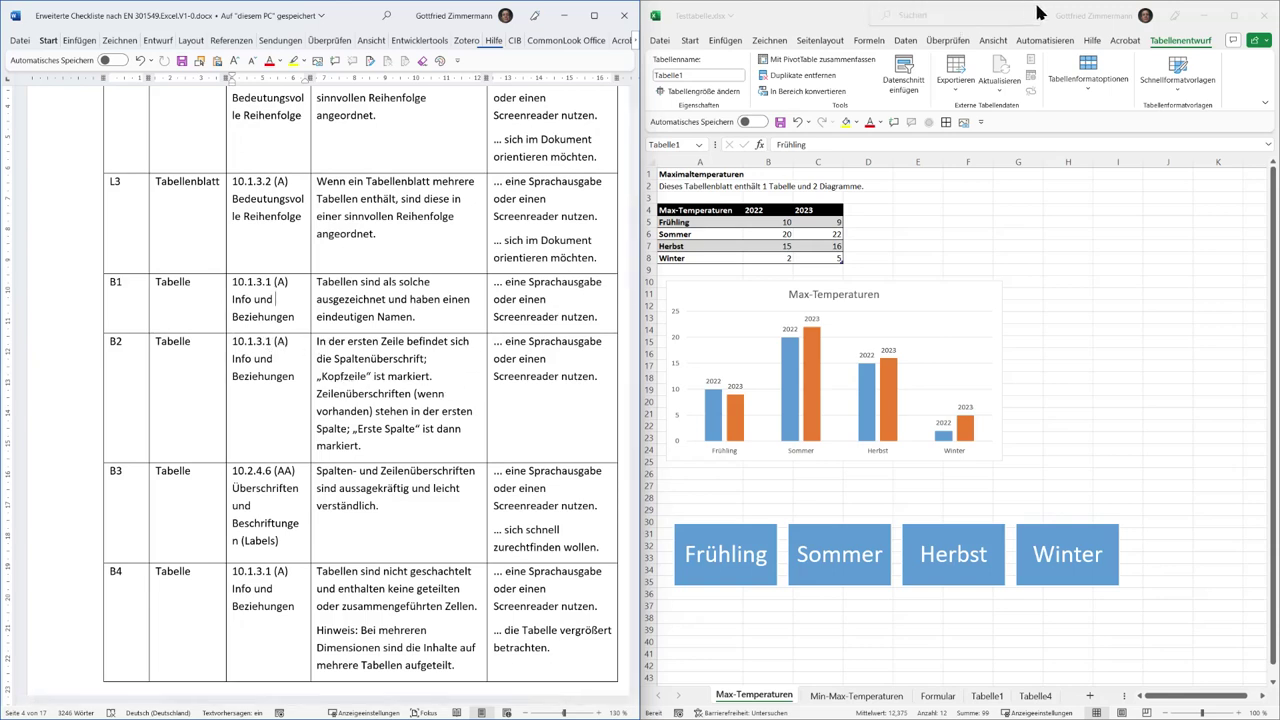
pyautogui.click(1180, 42)
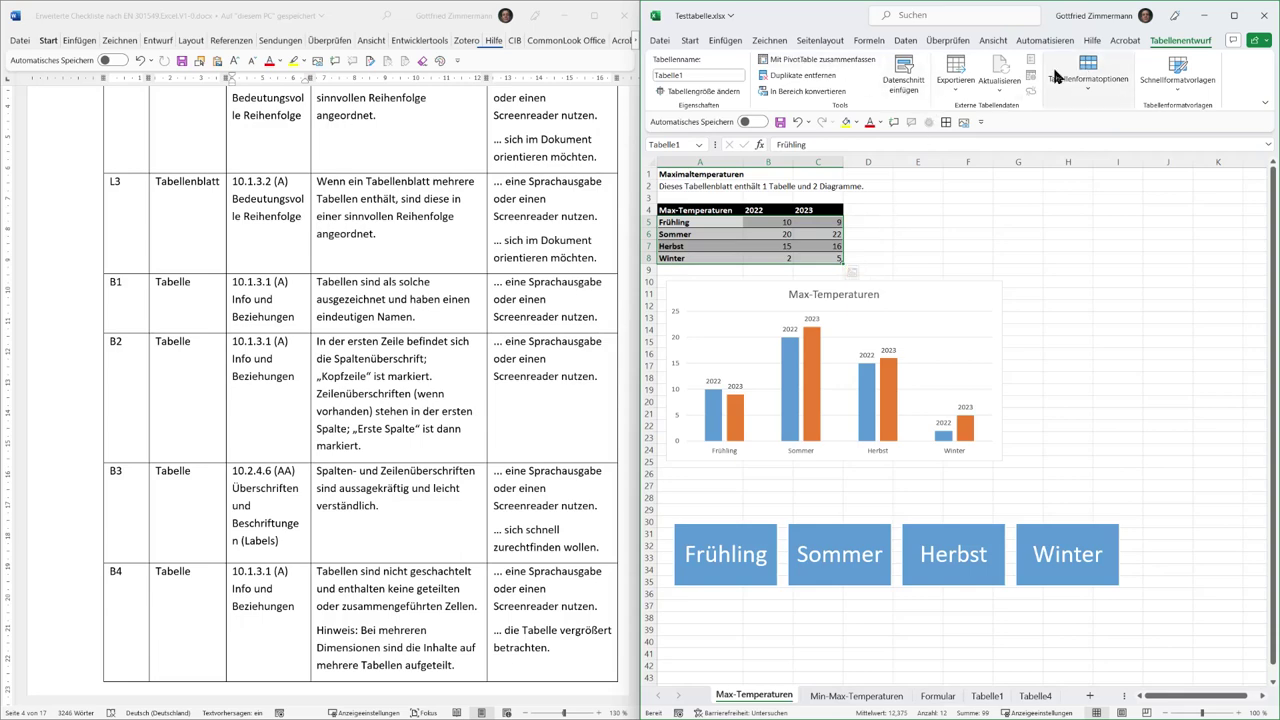
pyautogui.click(1234, 15)
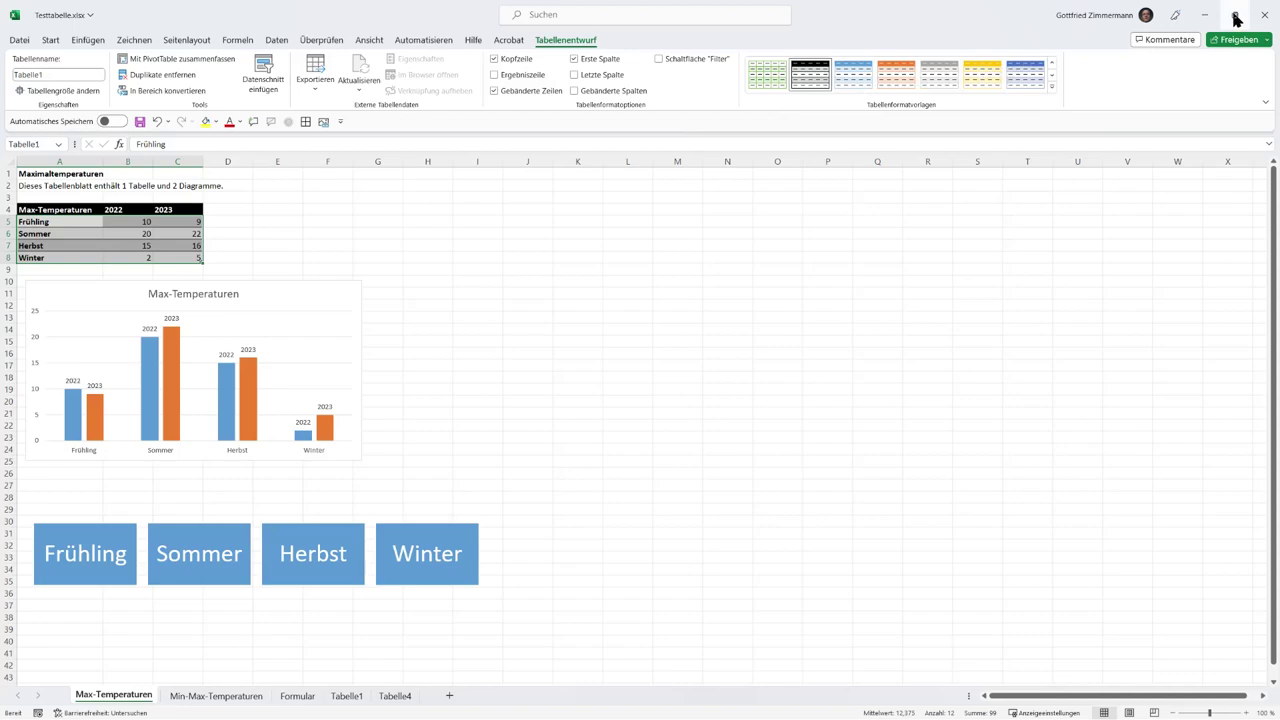
pyautogui.press('super+Right')
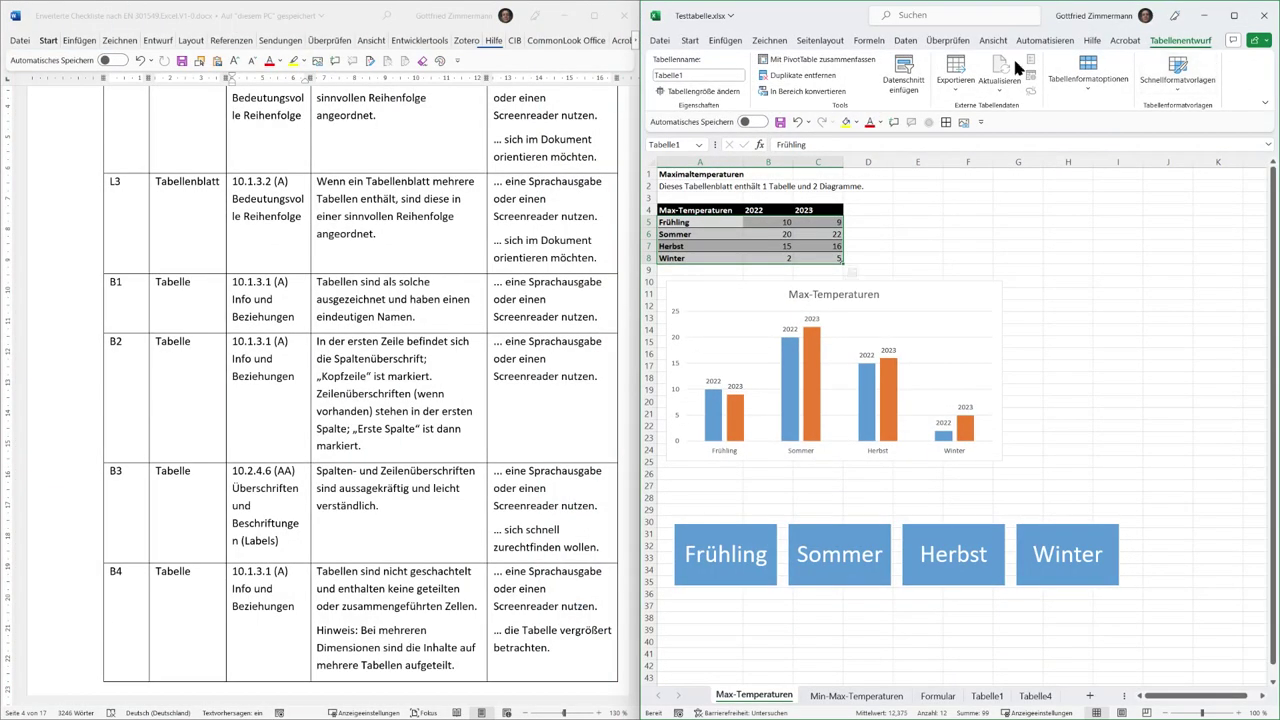
pyautogui.click(431, 400)
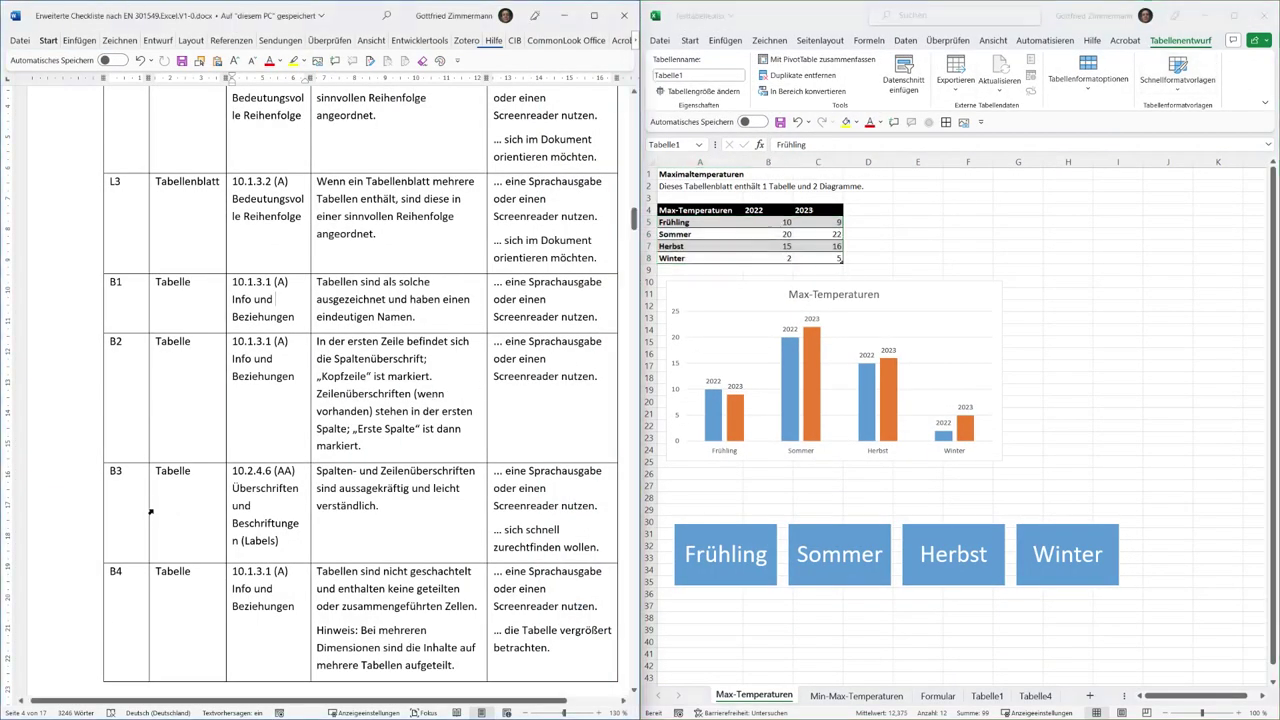
pyautogui.click(137, 481)
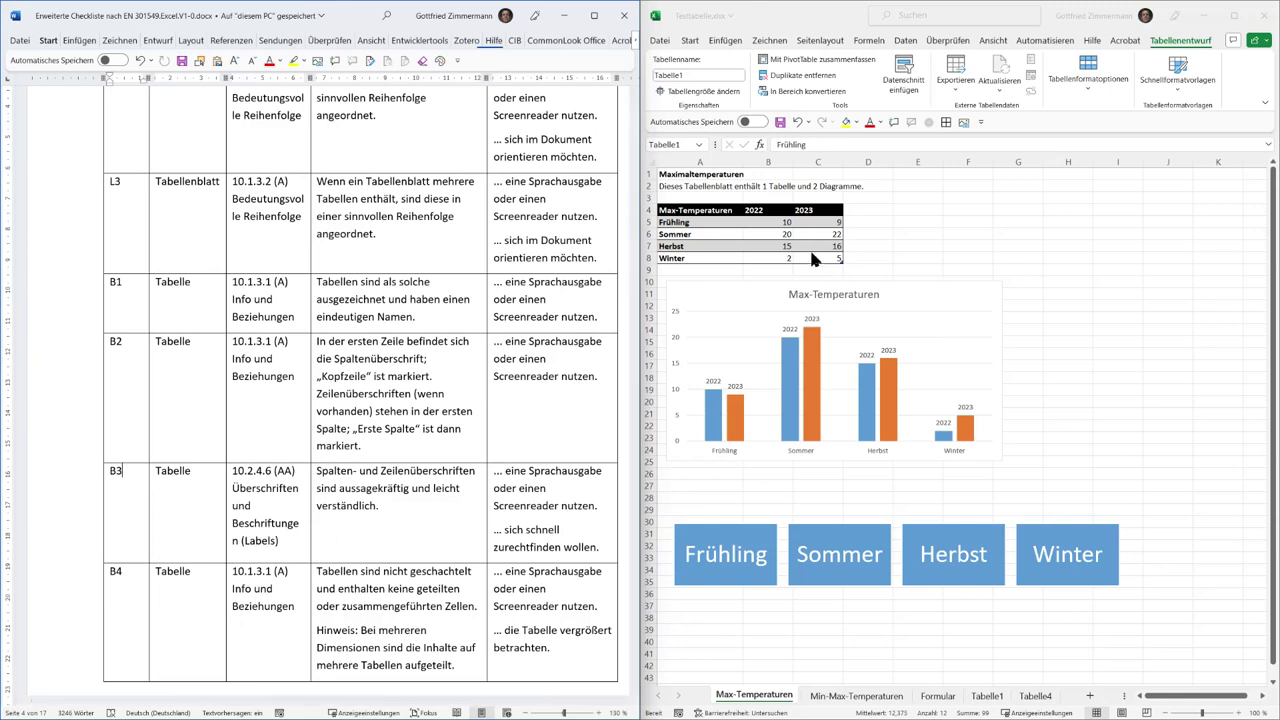
# Step: Back in Excel, select cells B5 to C5 of the temperature table
pyautogui.click(818, 251)
pyautogui.click(804, 234)
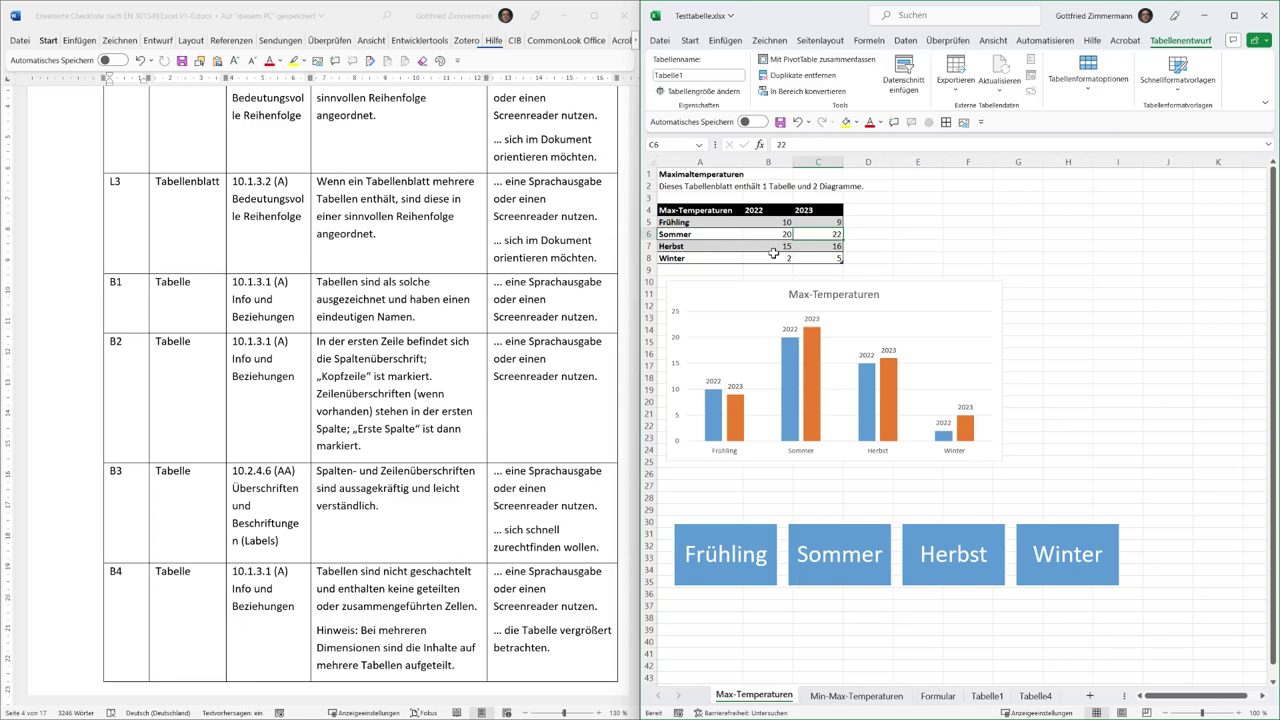
pyautogui.click(785, 223)
pyautogui.moveTo(785, 223); pyautogui.dragTo(811, 224)
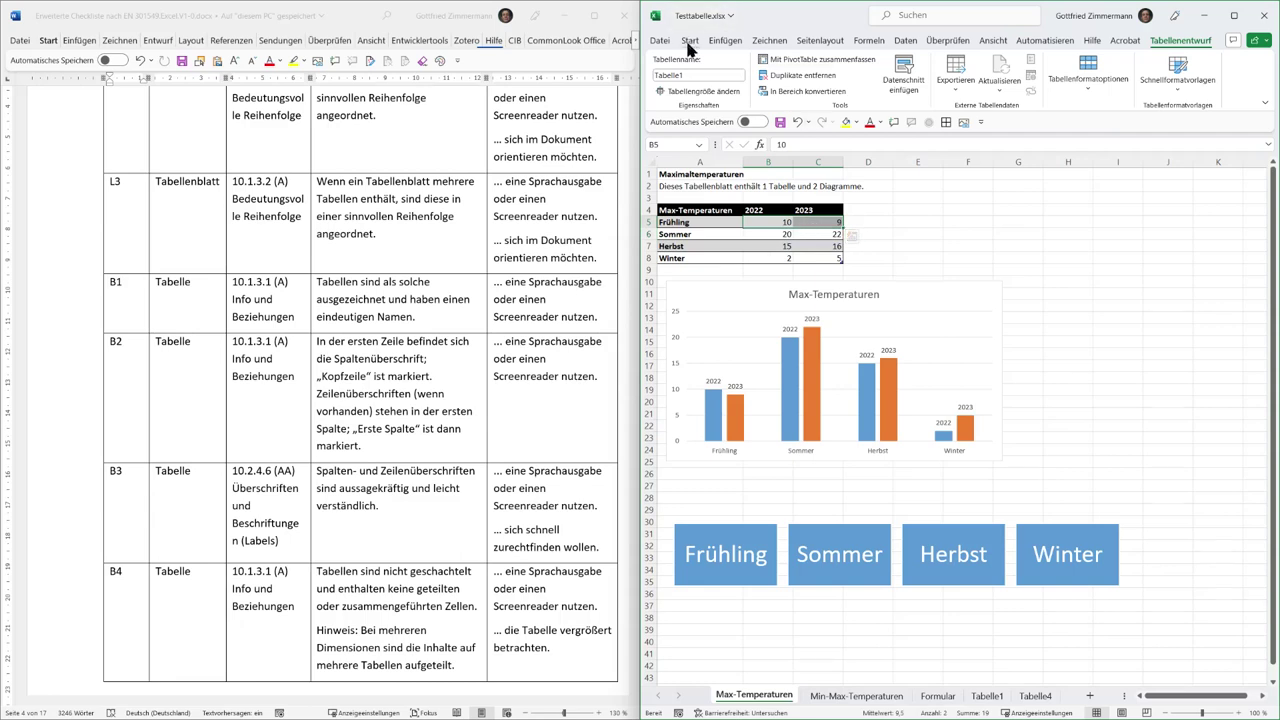
# Step: On the Start tab, inspect cells C5 (9) and B5 (10) for merged-cell formatting
pyautogui.click(689, 44)
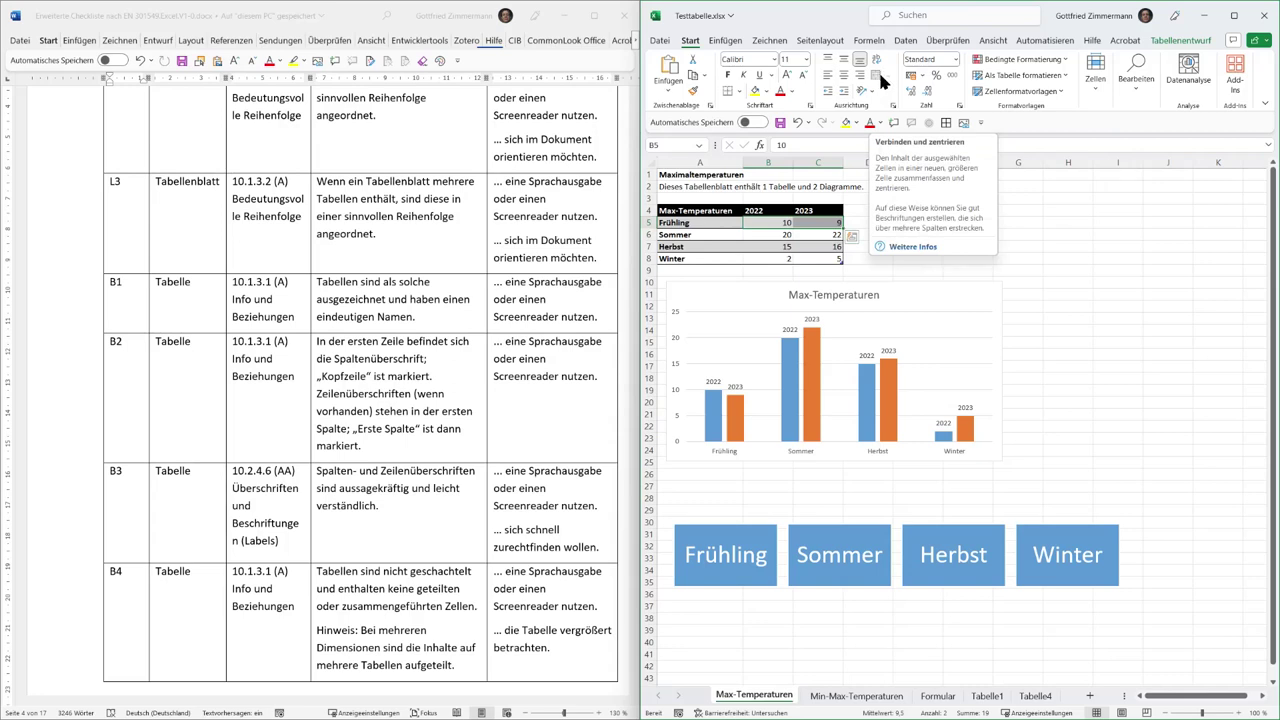
pyautogui.click(822, 223)
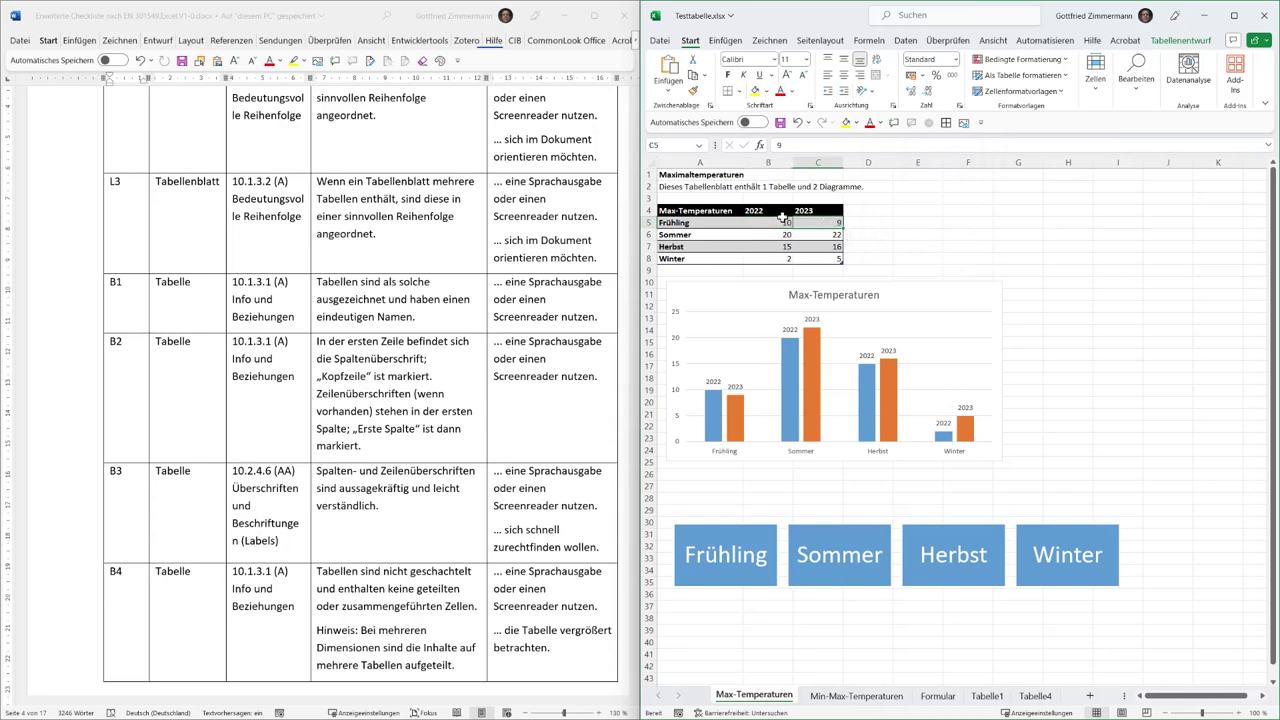
pyautogui.click(780, 221)
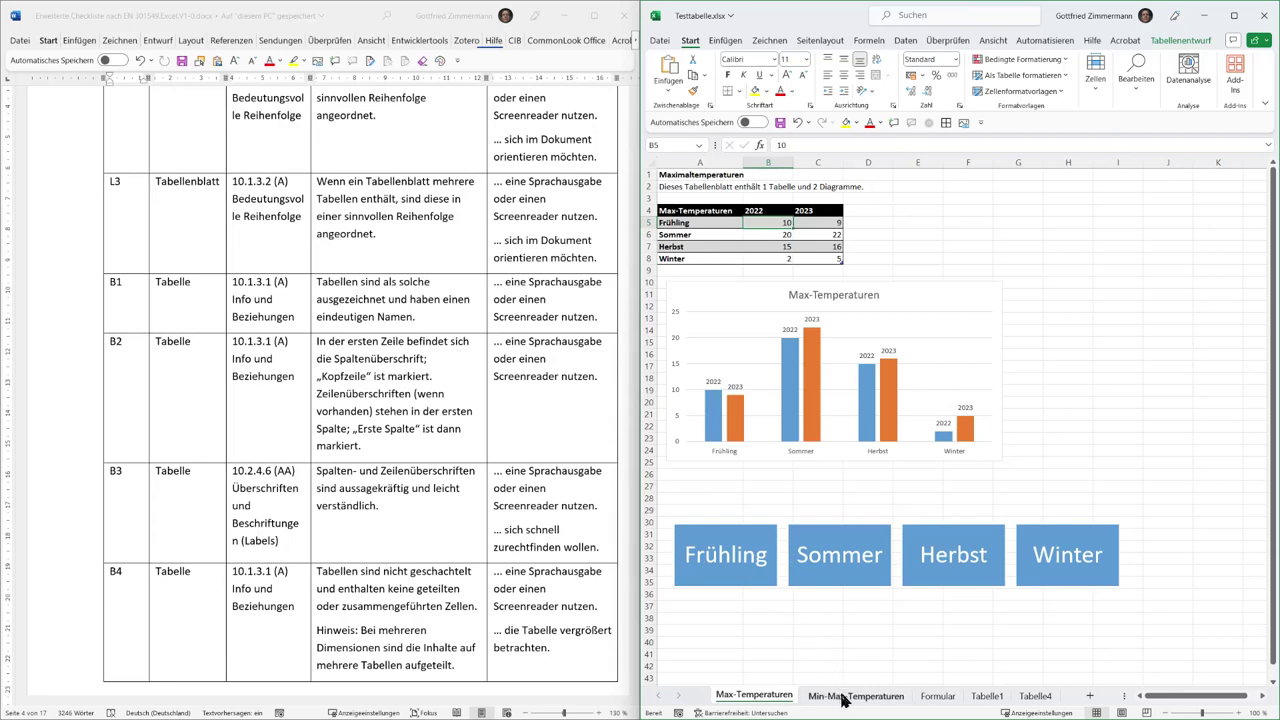
# Step: Open Min-Max-Temperaturen and inspect the Temperaturen table A4:E9 with its merged 2022/2023 headers
pyautogui.click(843, 700)
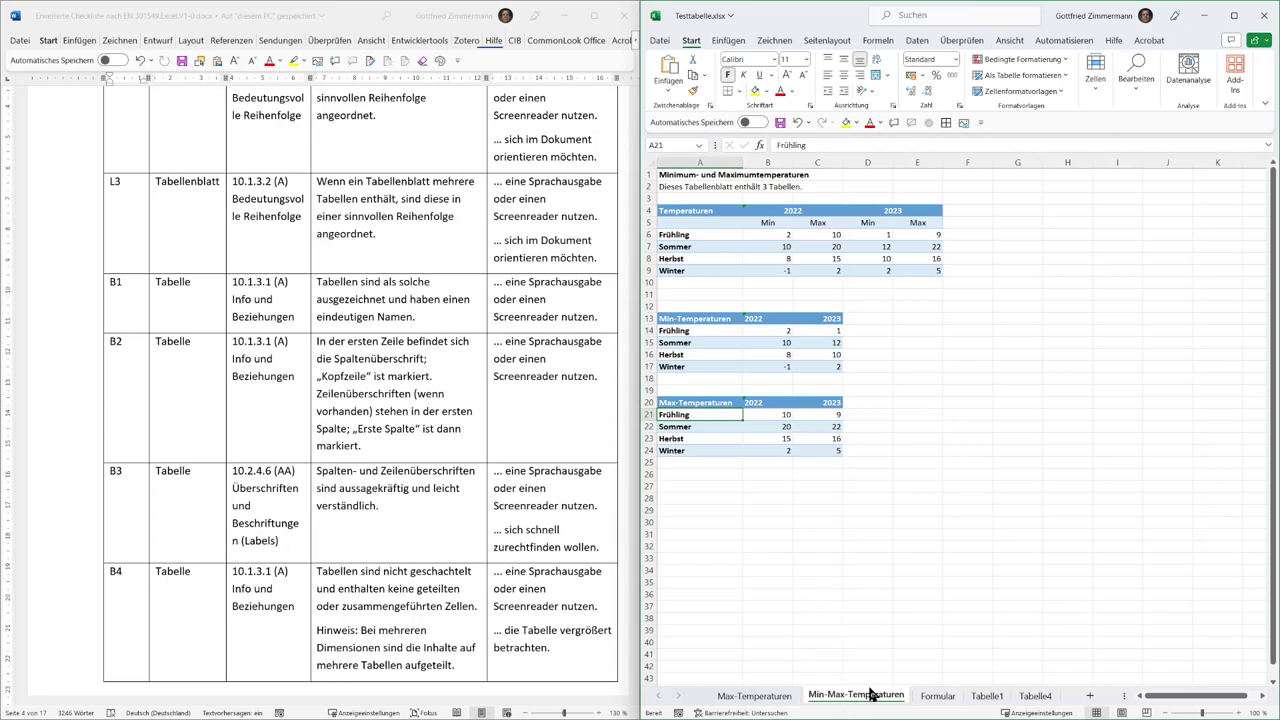
pyautogui.click(680, 174)
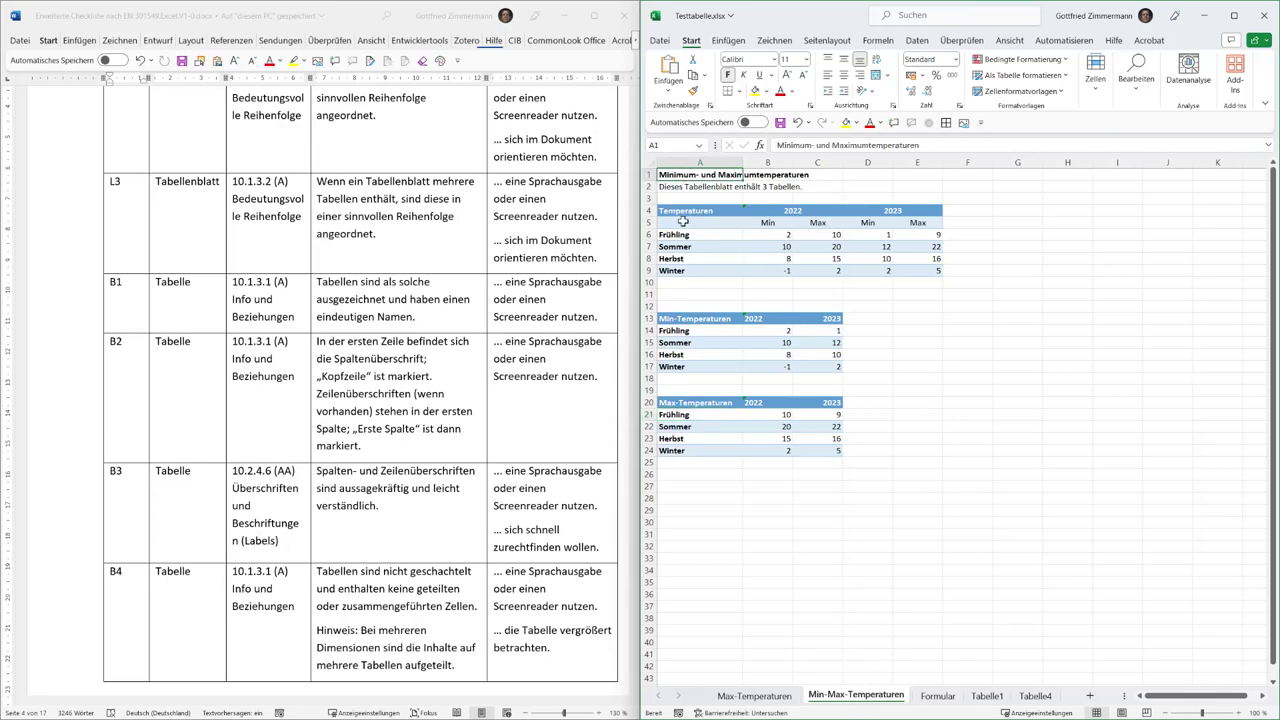
pyautogui.moveTo(679, 213); pyautogui.dragTo(889, 271)
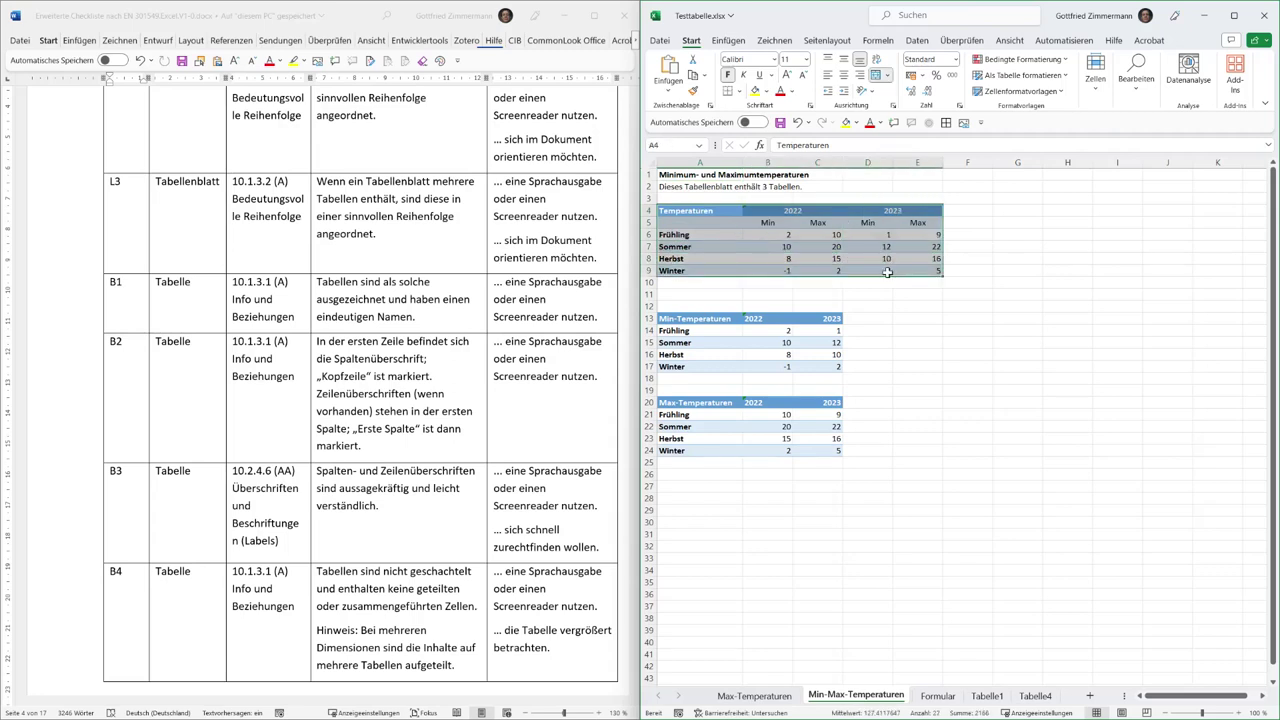
pyautogui.click(764, 245)
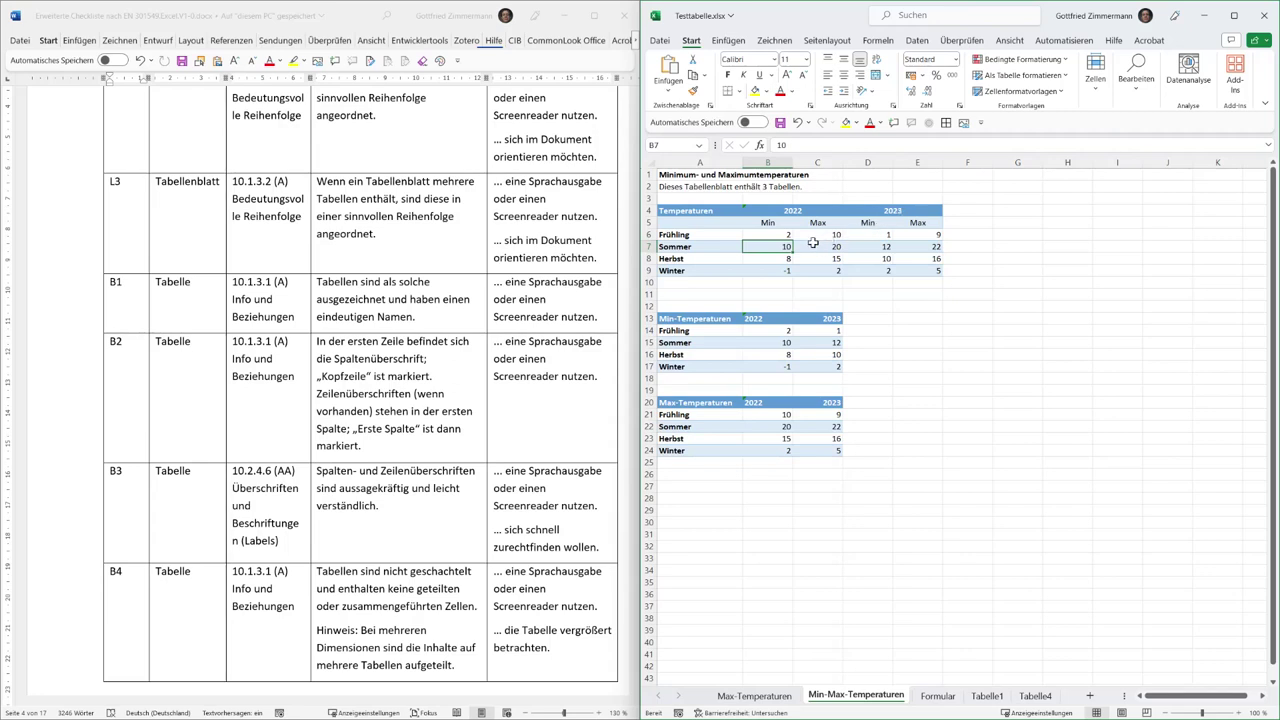
pyautogui.click(806, 211)
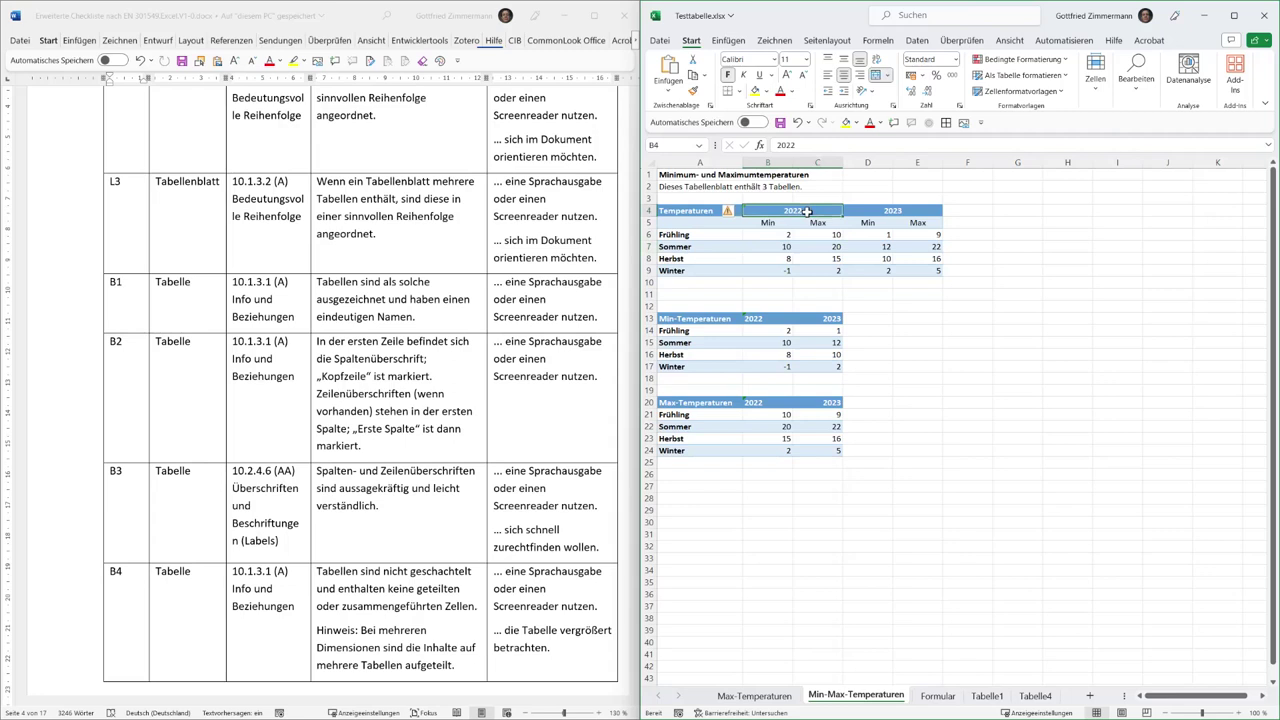
pyautogui.click(780, 223)
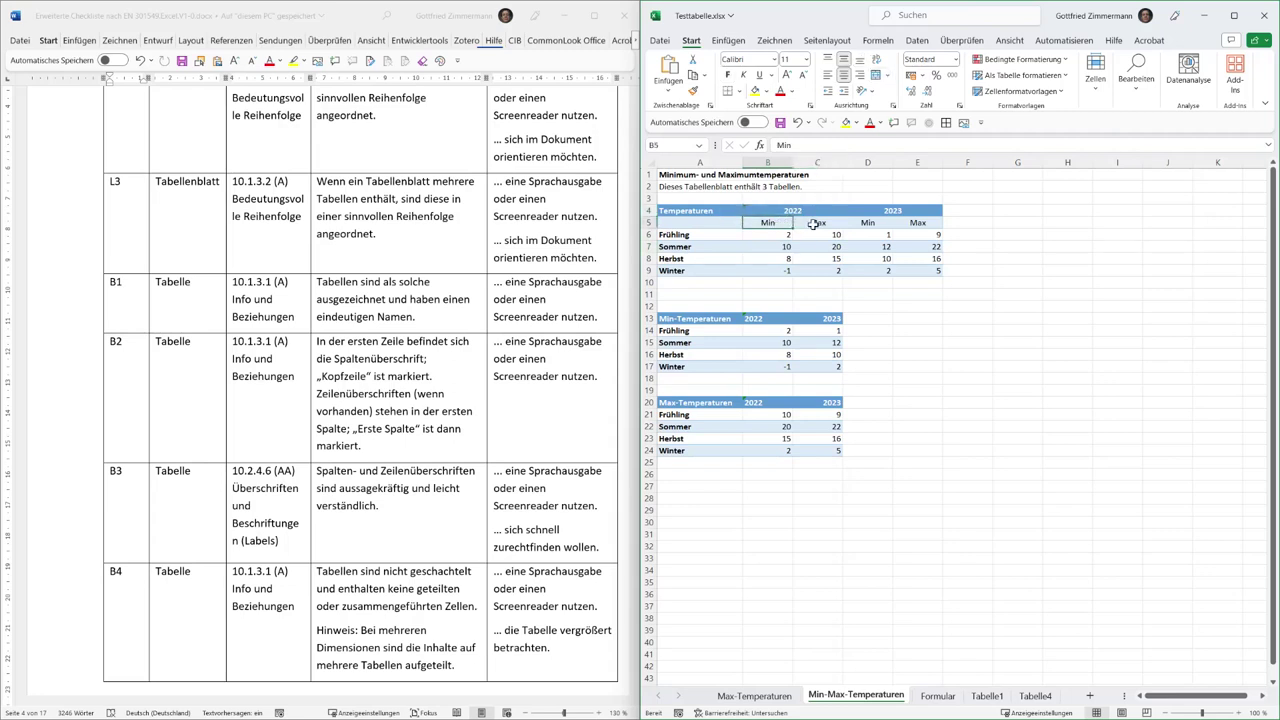
pyautogui.click(876, 207)
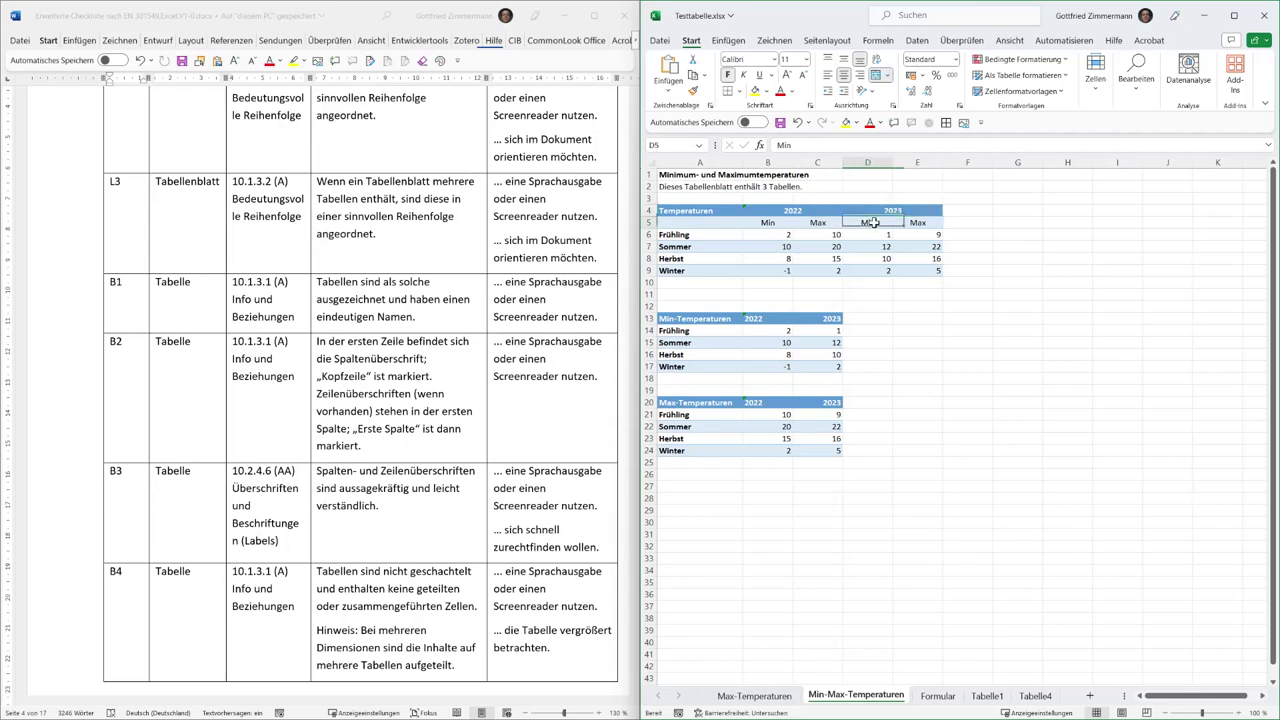
pyautogui.click(876, 224)
pyautogui.click(915, 222)
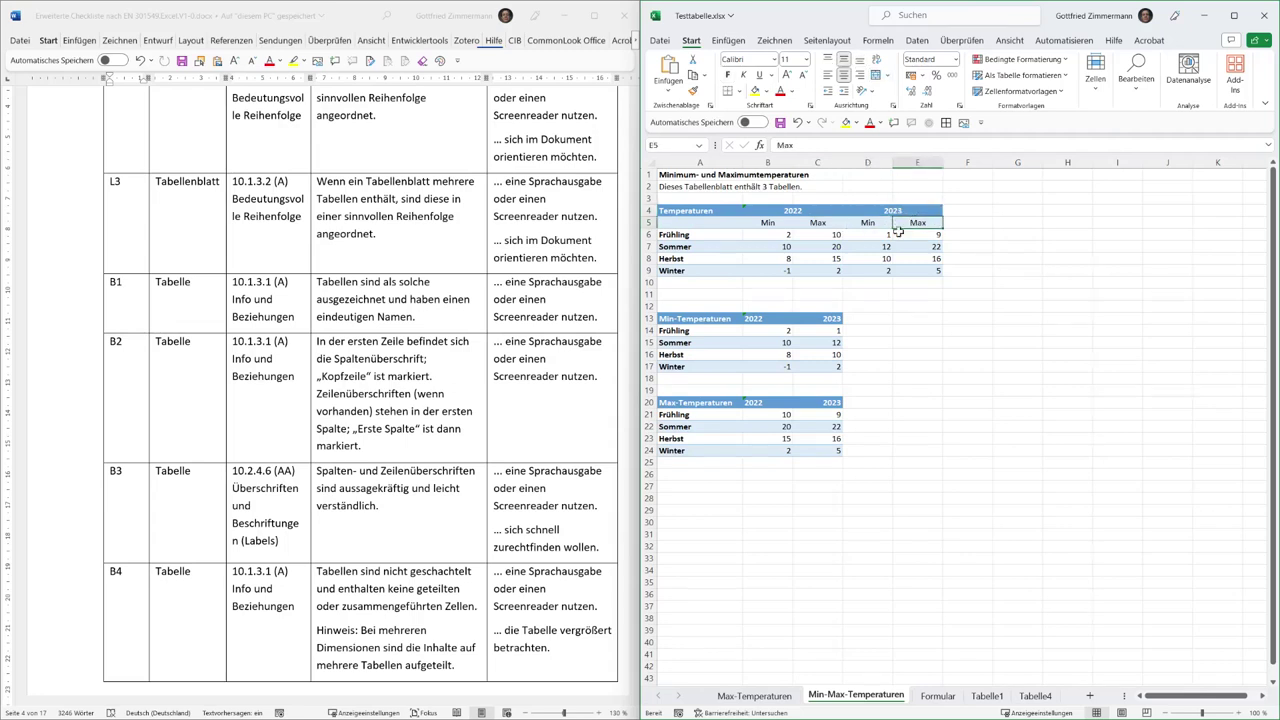
pyautogui.click(765, 235)
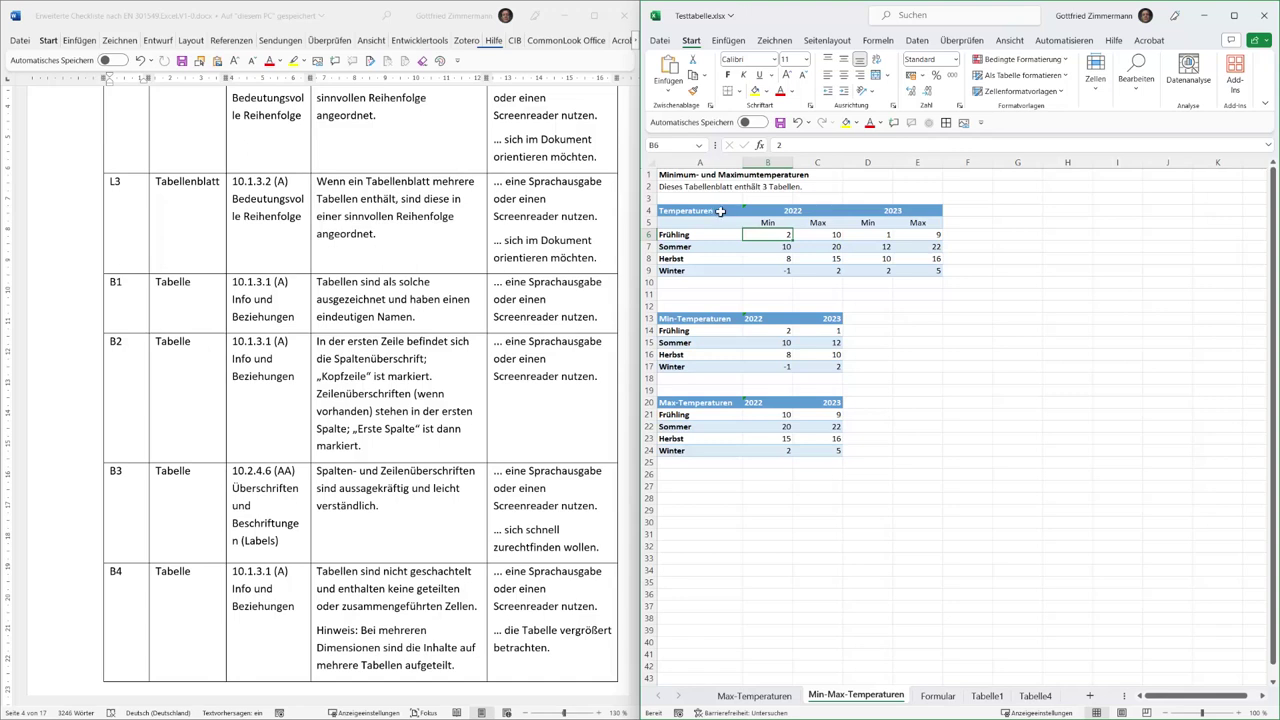
pyautogui.moveTo(720, 211); pyautogui.dragTo(893, 265)
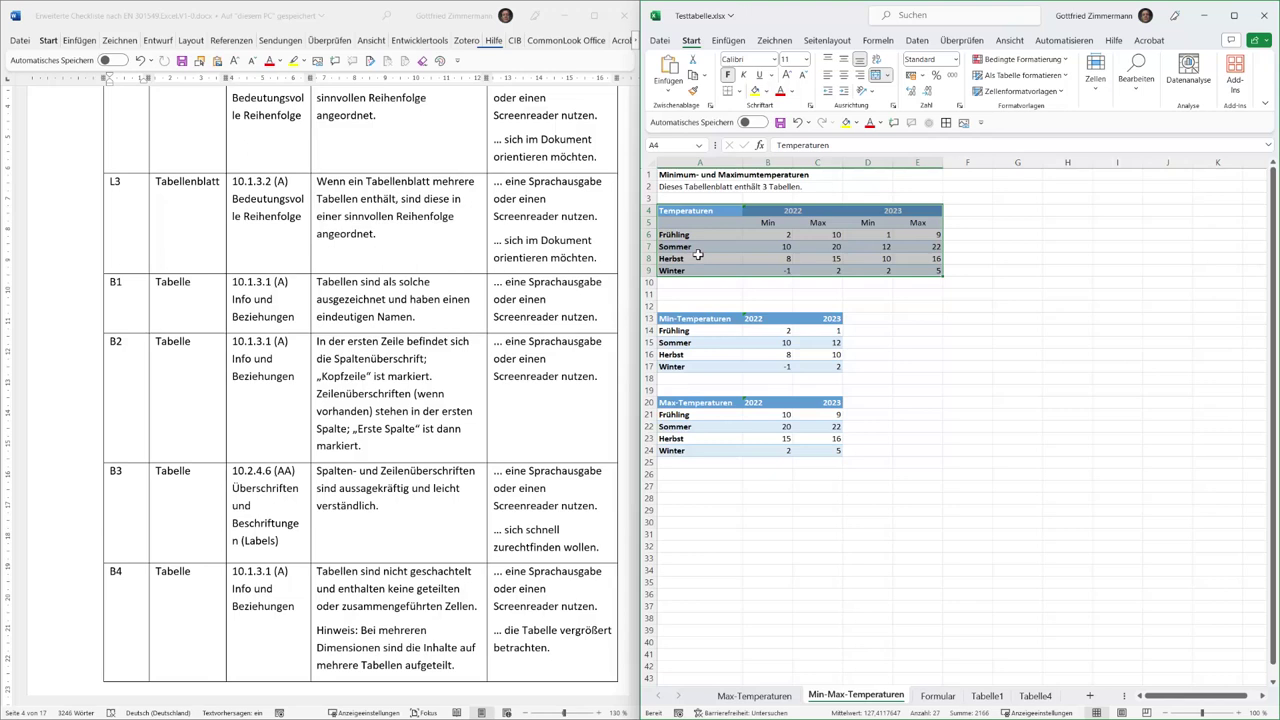
# Step: Check the Min-Temperaturen and Max-Temperaturen title cells and select A13:C17
pyautogui.click(692, 322)
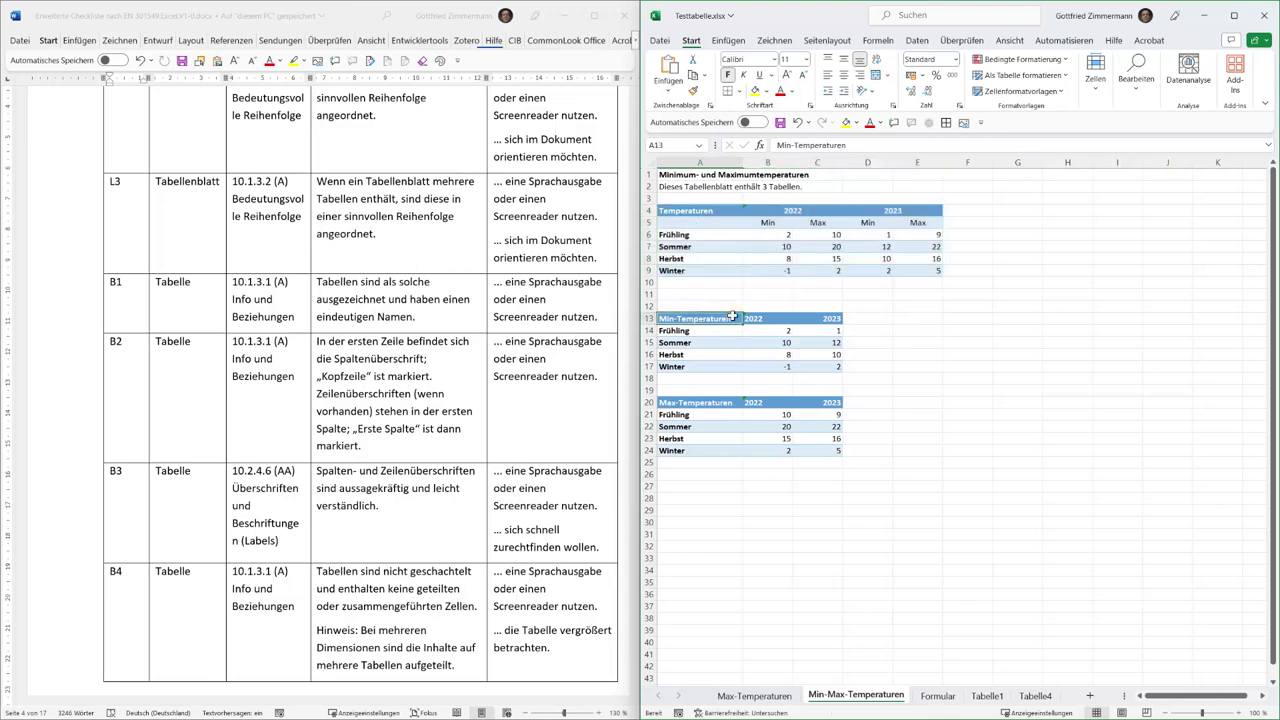
pyautogui.click(835, 318)
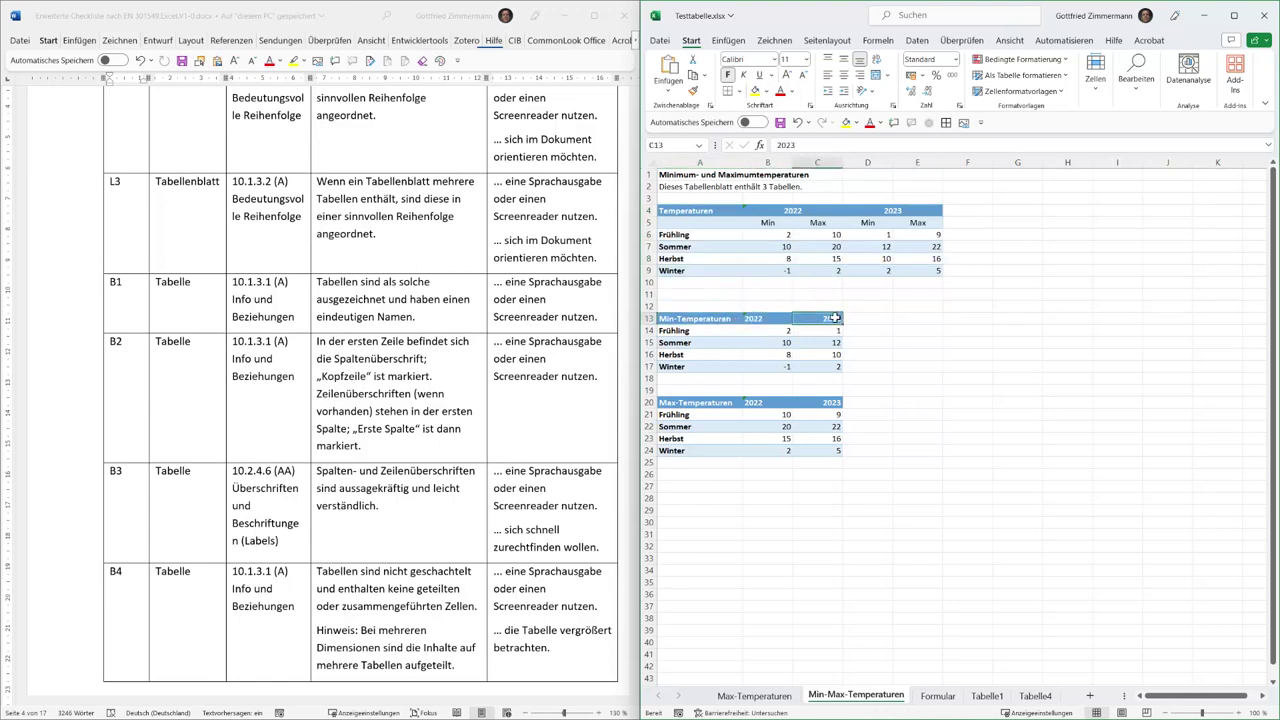
pyautogui.click(730, 404)
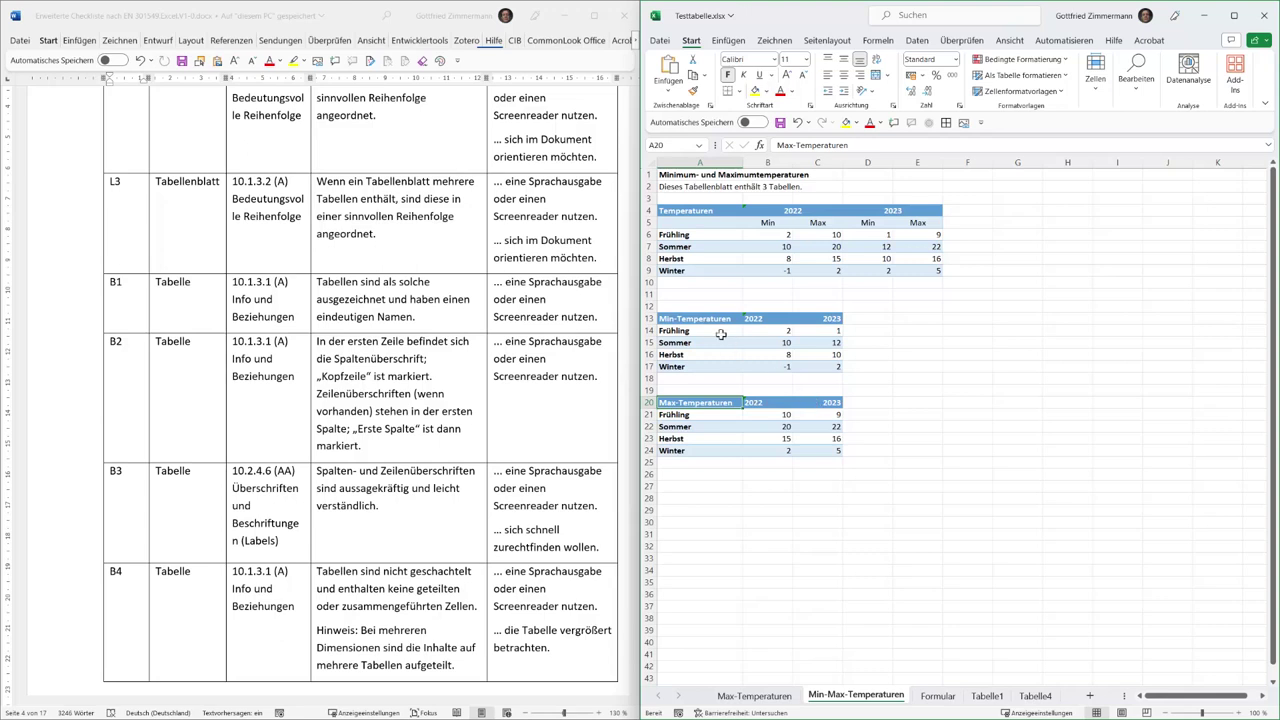
pyautogui.moveTo(695, 318); pyautogui.dragTo(807, 366)
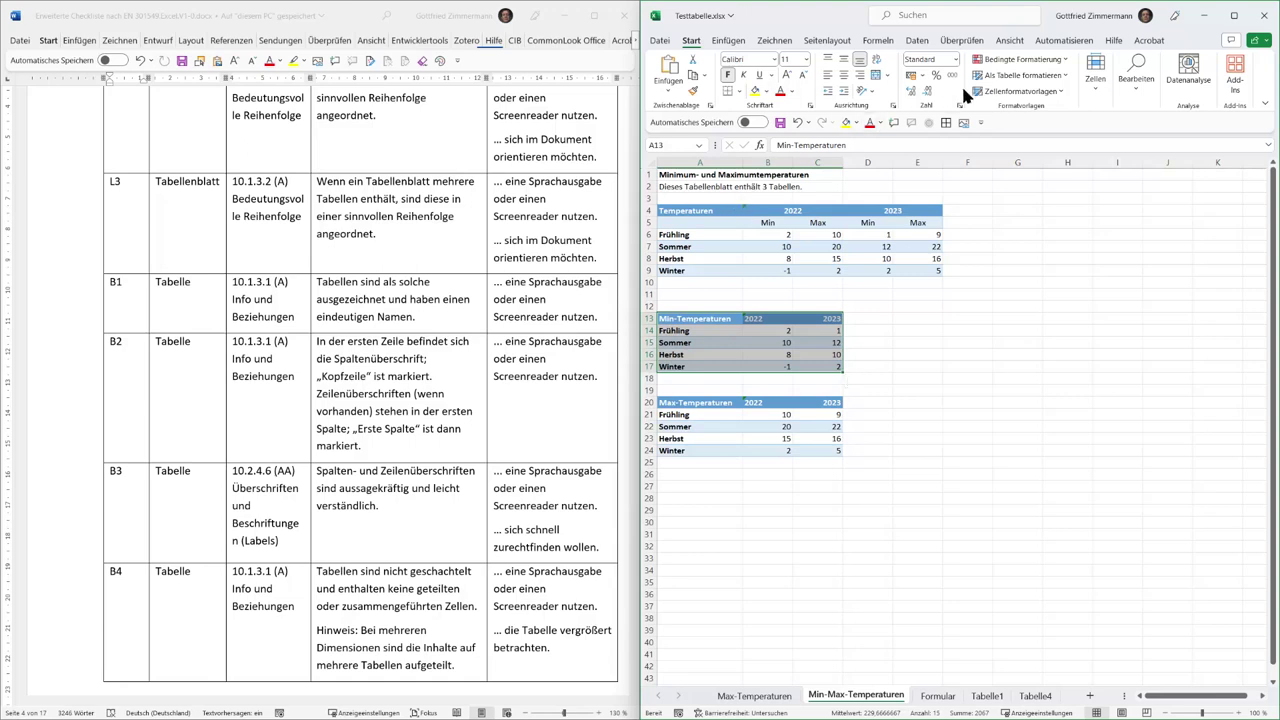
# Step: Format the Min-Temperaturen block A13:C17 as a medium-style table with headers
pyautogui.click(1052, 77)
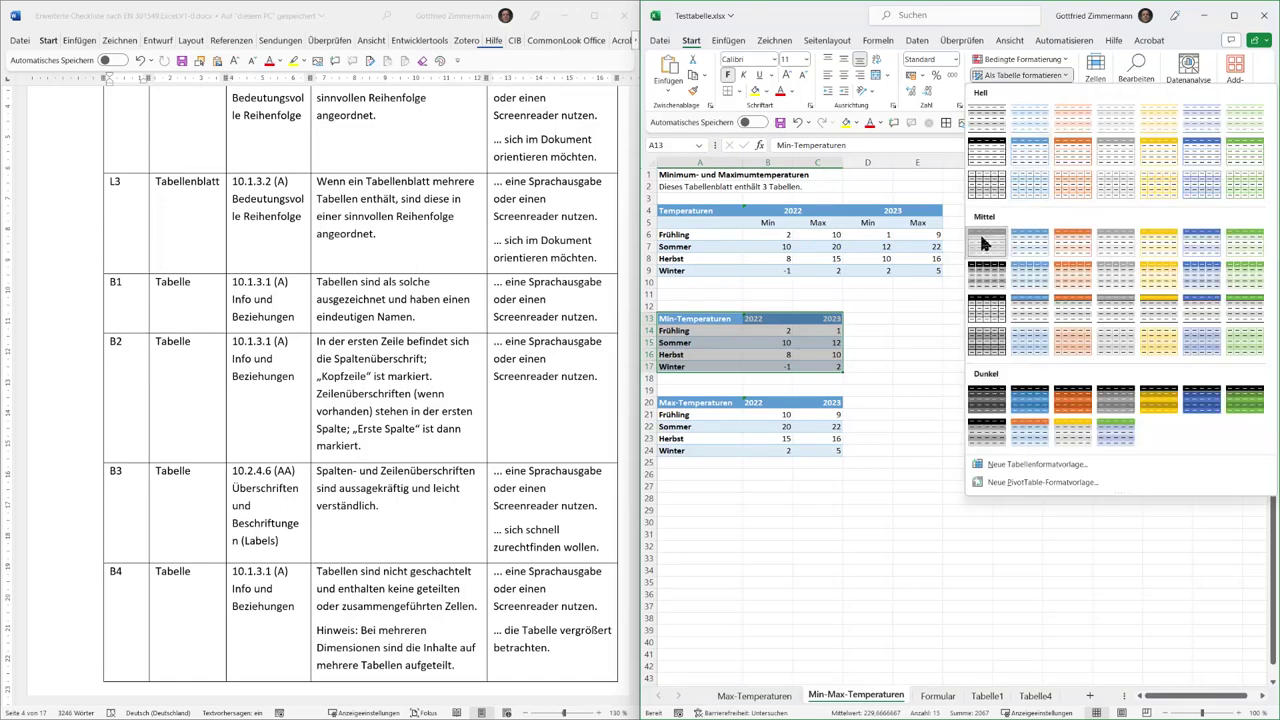
pyautogui.click(985, 250)
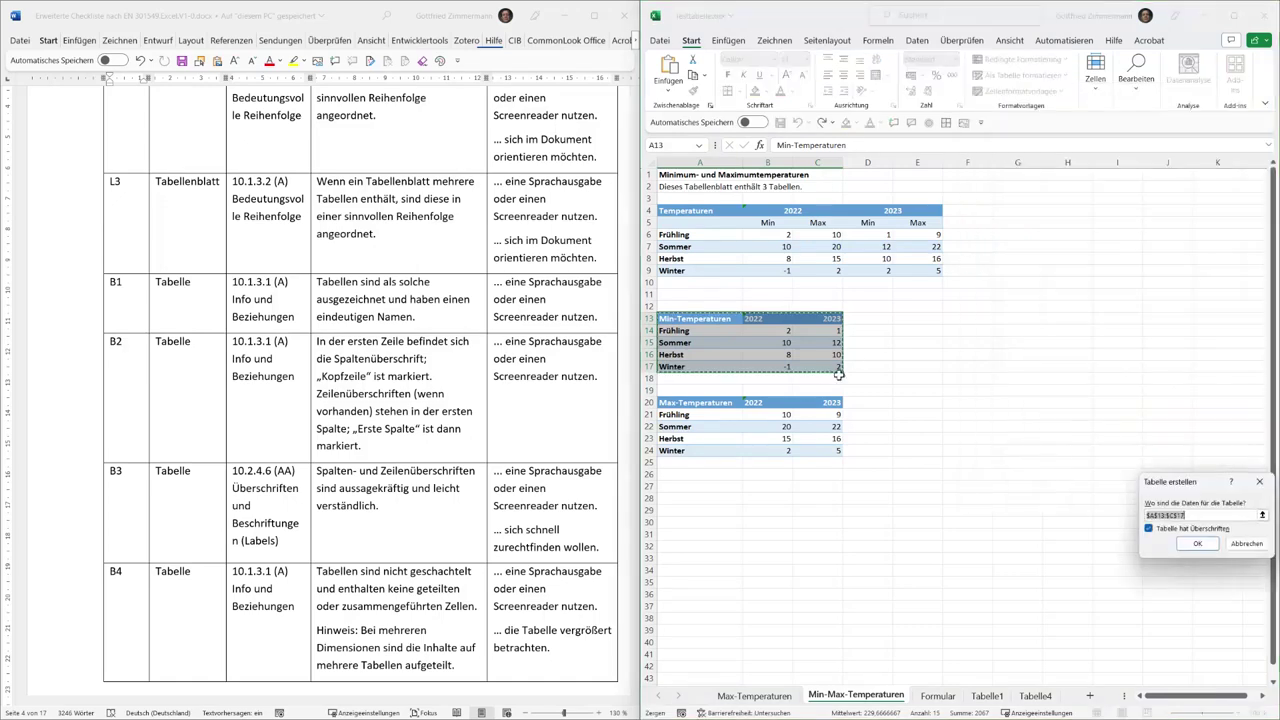
pyautogui.click(1197, 543)
# Step: Format the Max-Temperaturen block A20:C24 as a medium-style table with headers, then show the Max-Temperaturen sheet
pyautogui.moveTo(695, 403); pyautogui.dragTo(836, 450)
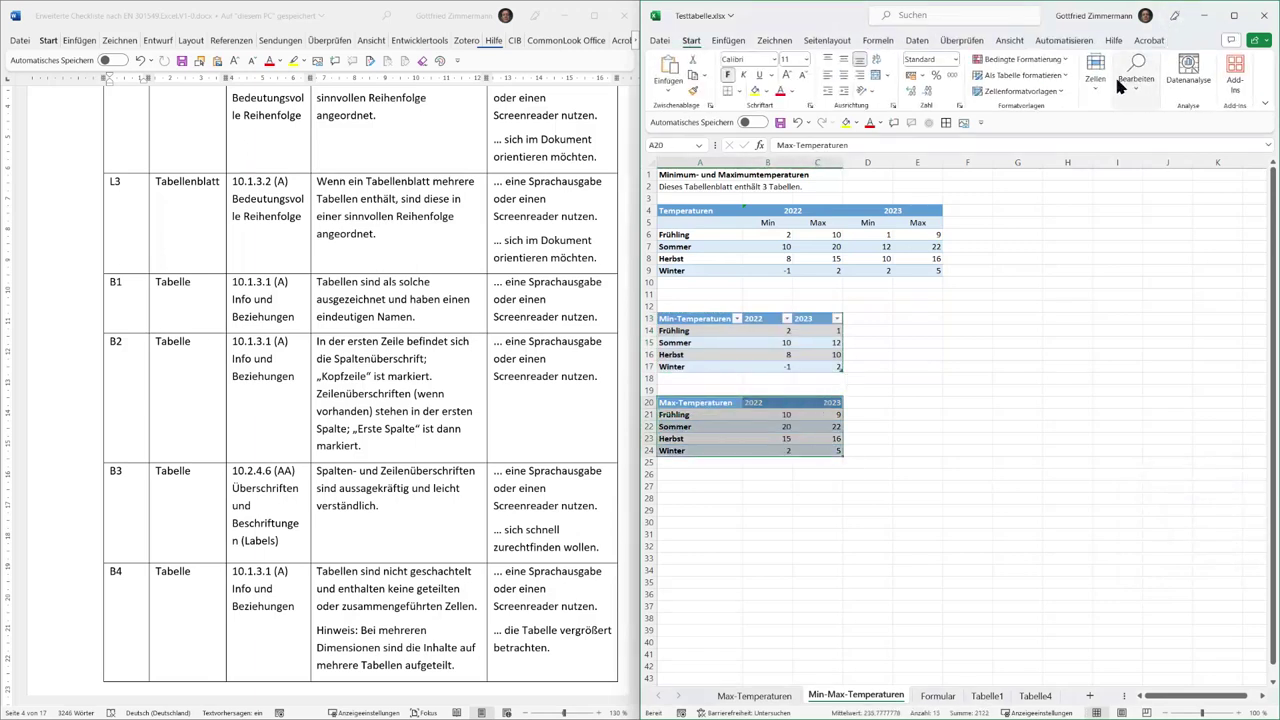
pyautogui.click(1056, 76)
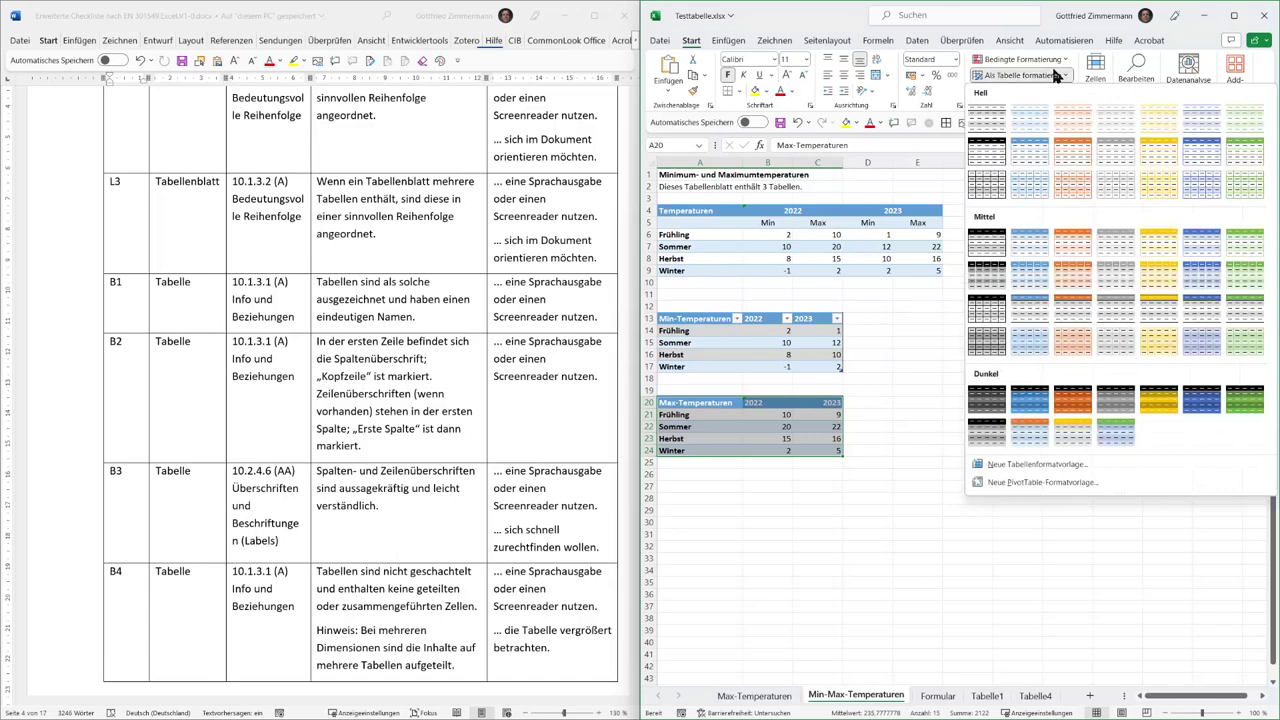
pyautogui.click(988, 250)
pyautogui.click(1196, 544)
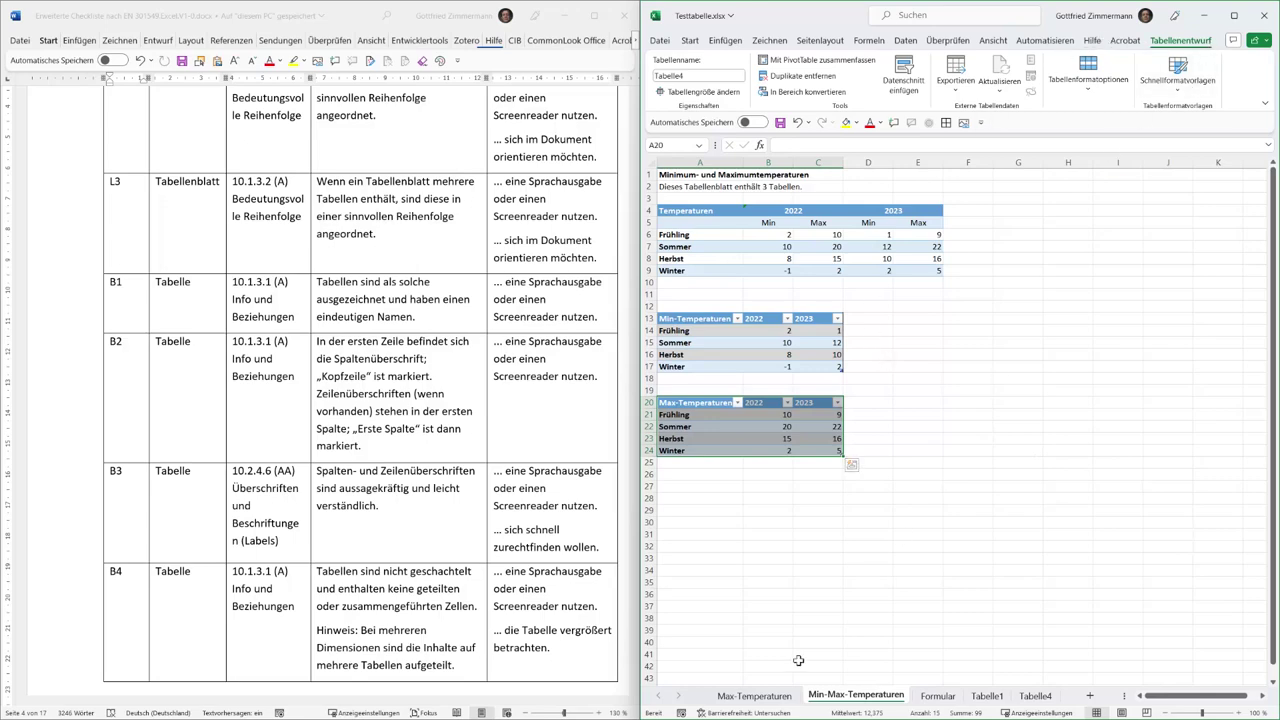
pyautogui.click(743, 697)
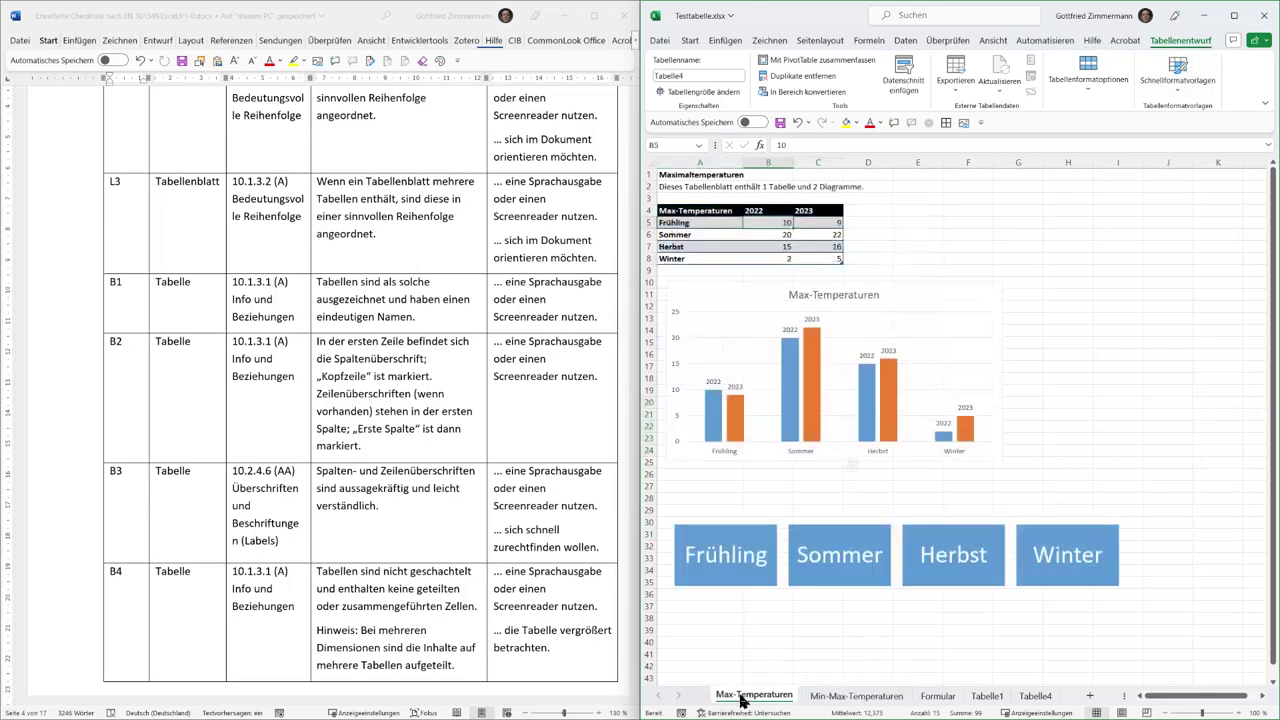
# Step: Scroll the Word checklist down to entries B5 and B6
pyautogui.scroll(-3, 225, 495)
pyautogui.scroll(-3, 225, 495)
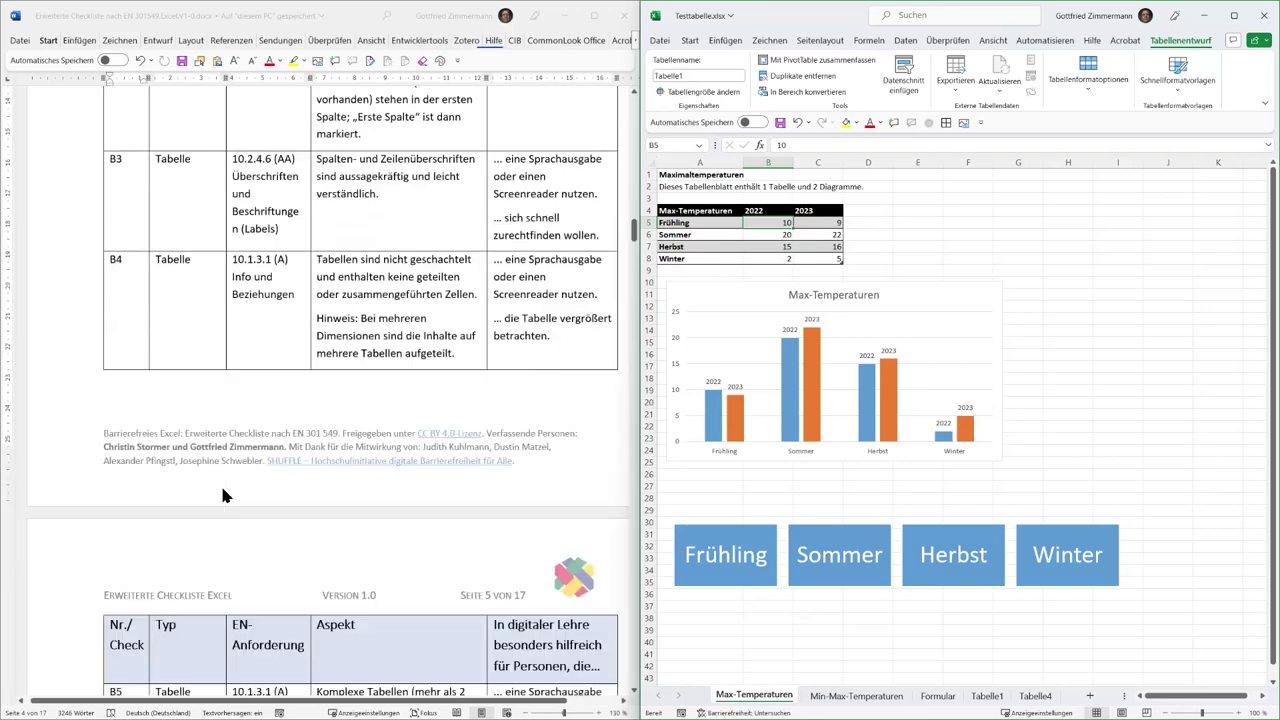
pyautogui.scroll(-3, 225, 495)
pyautogui.scroll(-3, 225, 495)
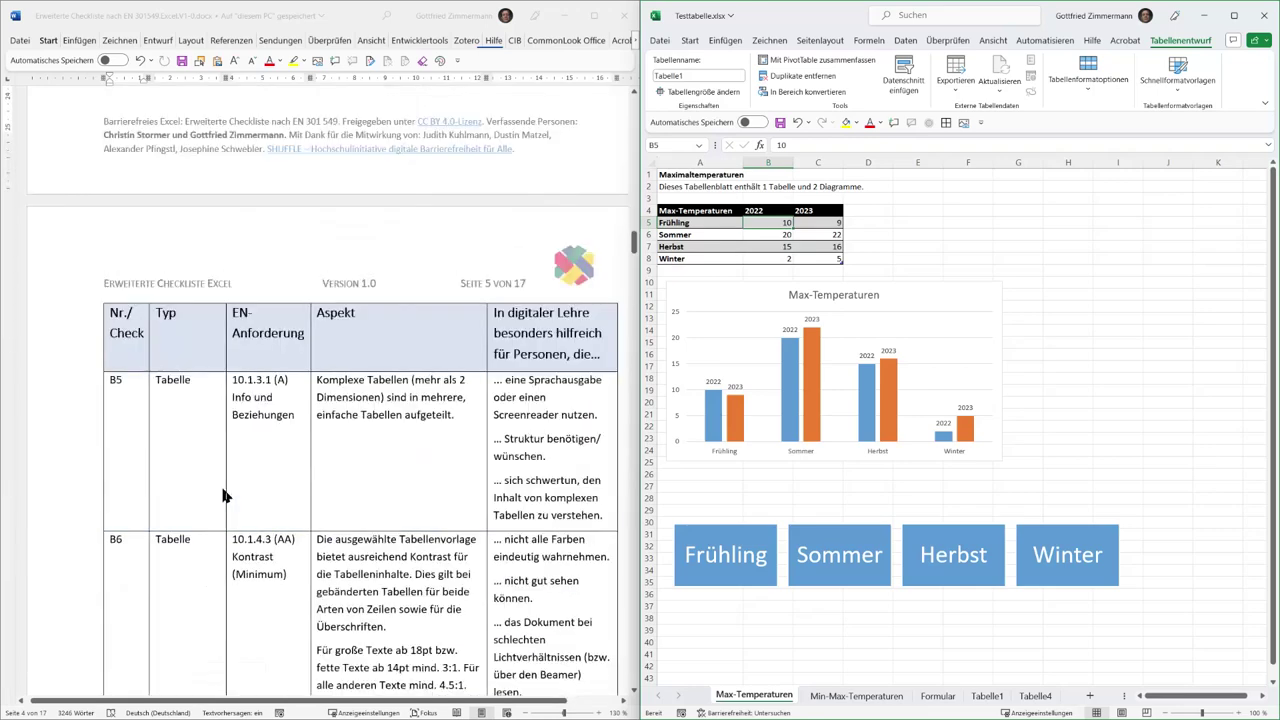
pyautogui.click(195, 377)
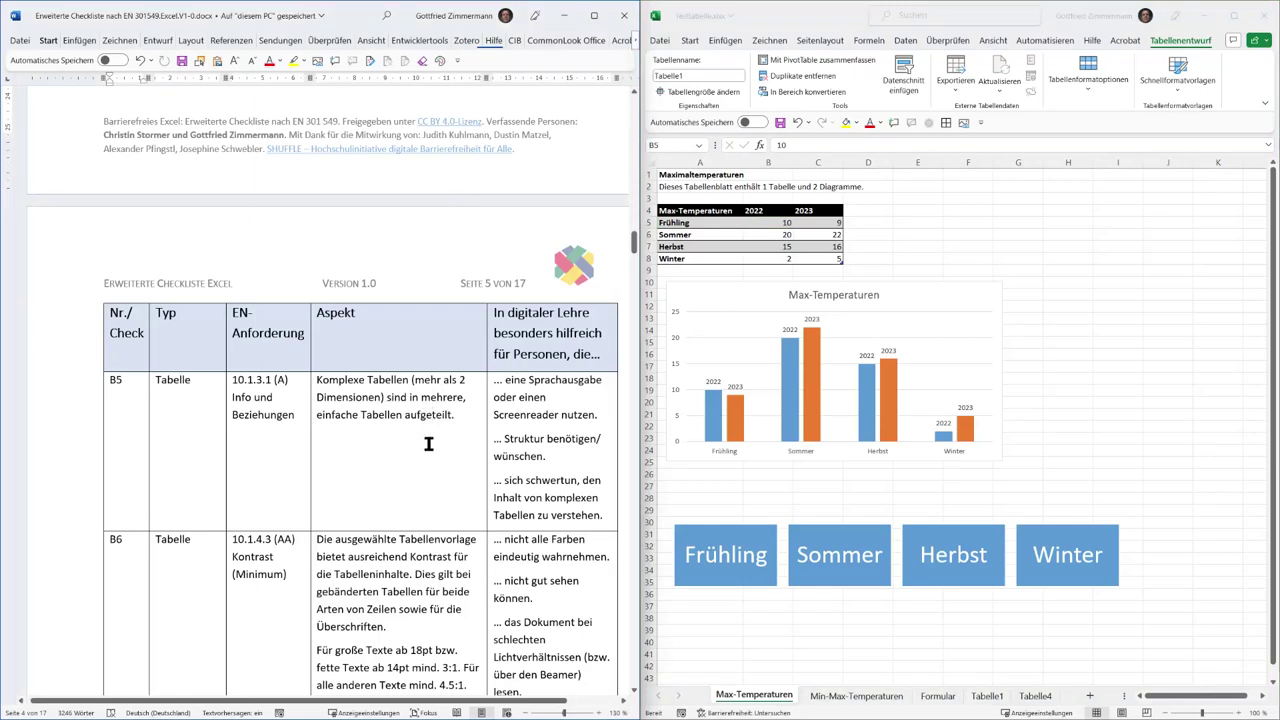
# Step: Return Excel to the Min-Max-Temperaturen sheet and scroll down through its tables
pyautogui.click(850, 700)
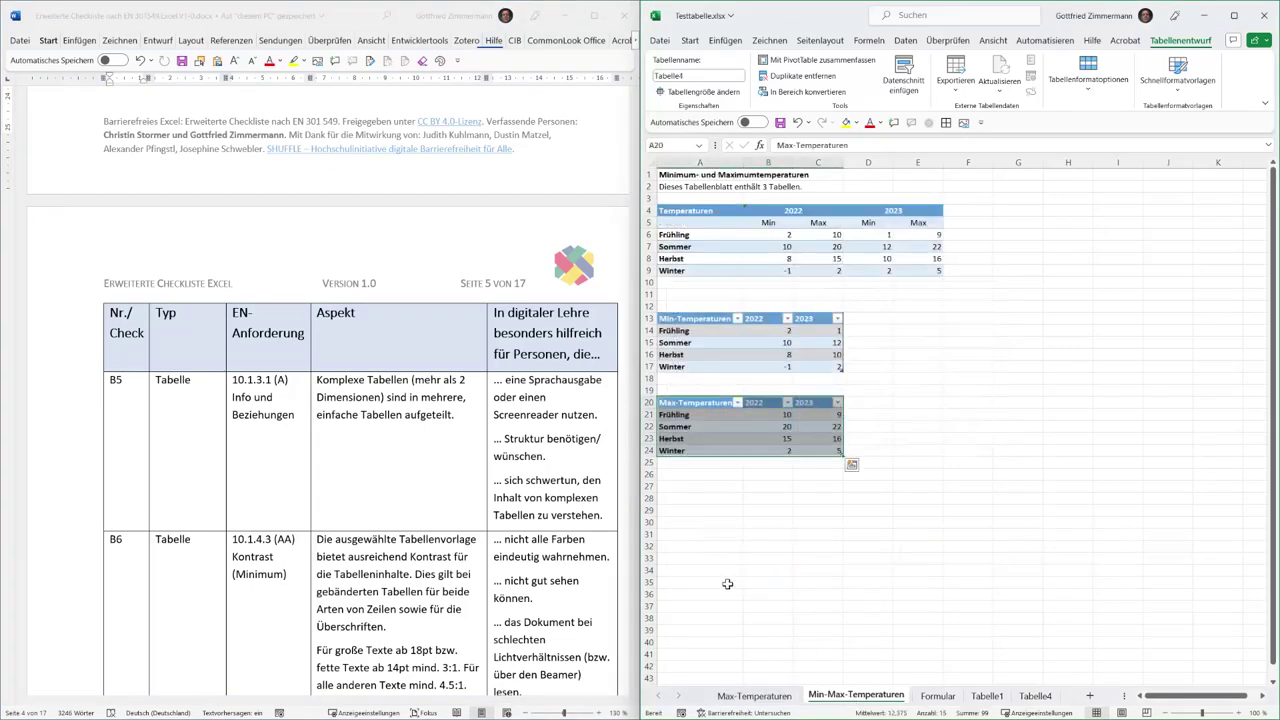
pyautogui.scroll(-3, 323, 511)
pyautogui.scroll(-1, 278, 410)
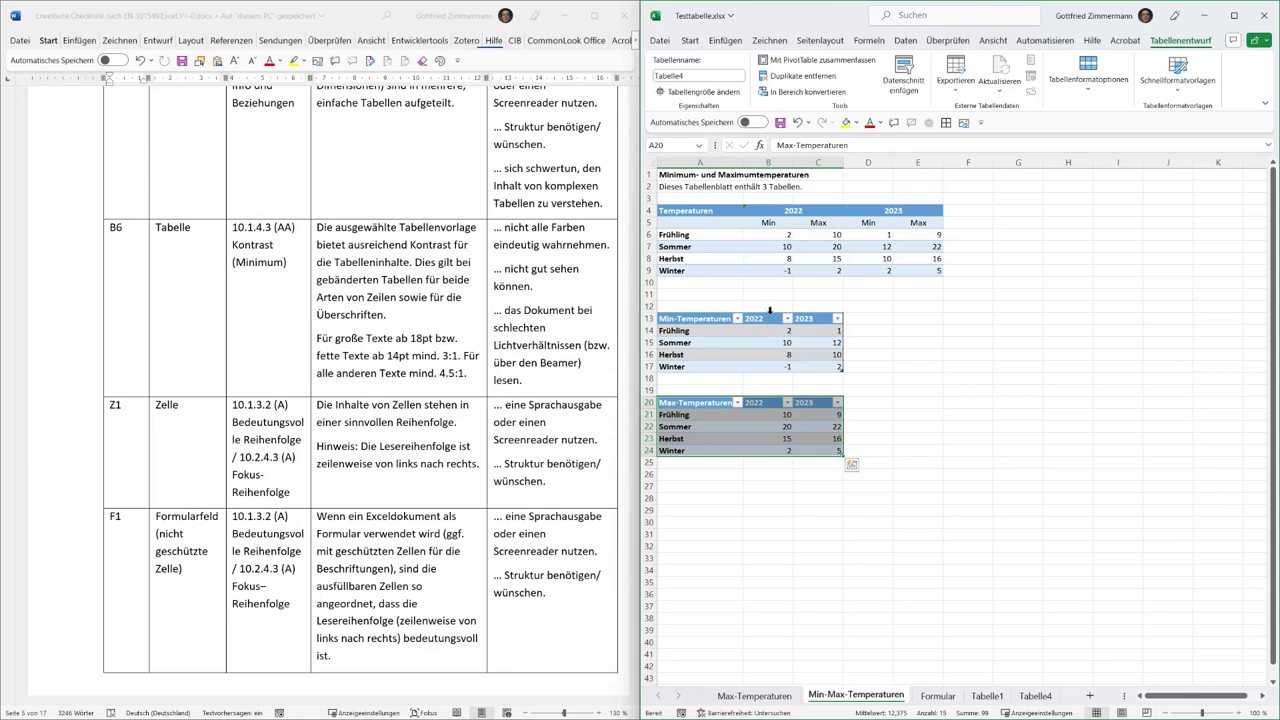
# Step: Inspect the Temperaturen heading in A4, then go to the Max-Temperaturen sheet
pyautogui.click(722, 214)
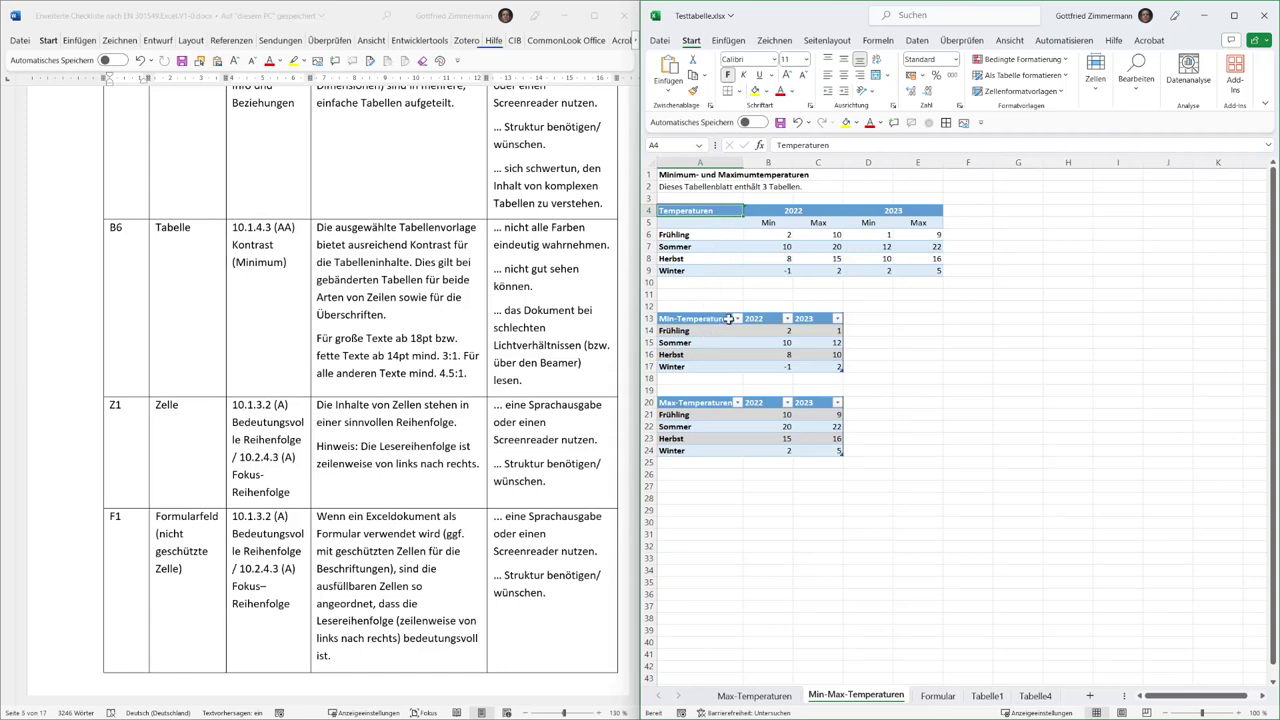
pyautogui.click(767, 696)
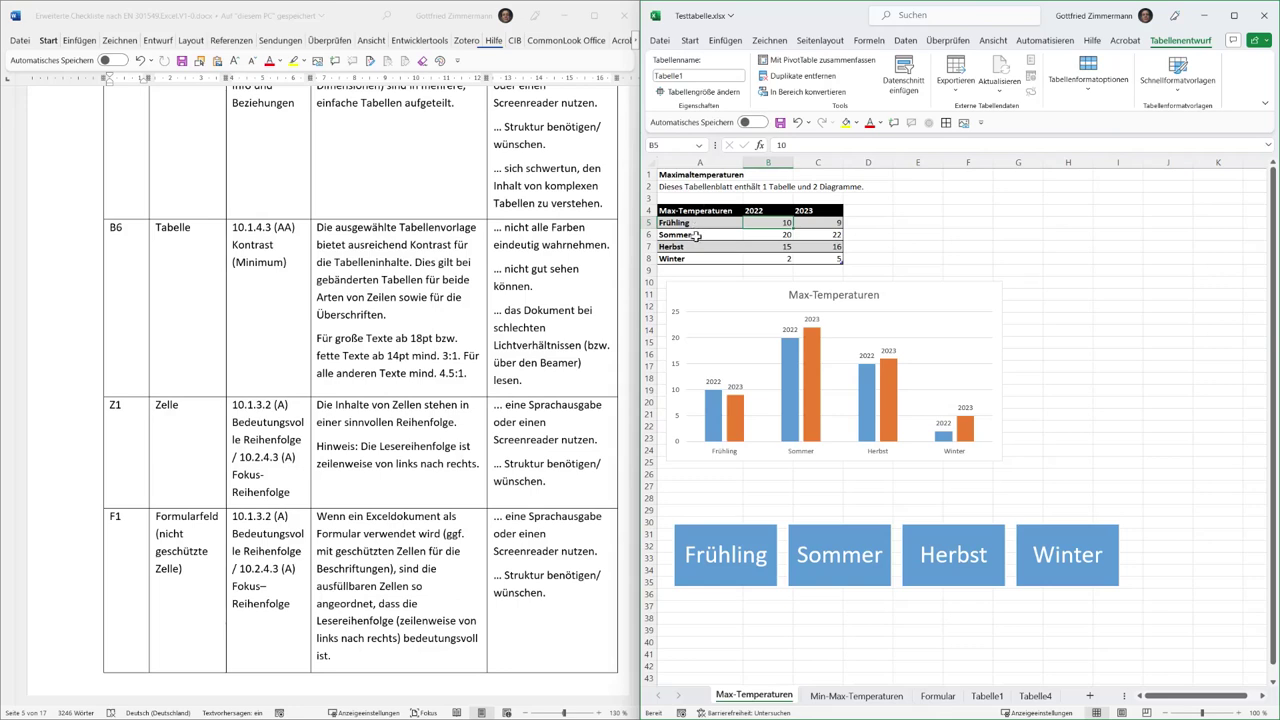
pyautogui.click(703, 223)
pyautogui.moveTo(703, 223); pyautogui.dragTo(815, 223)
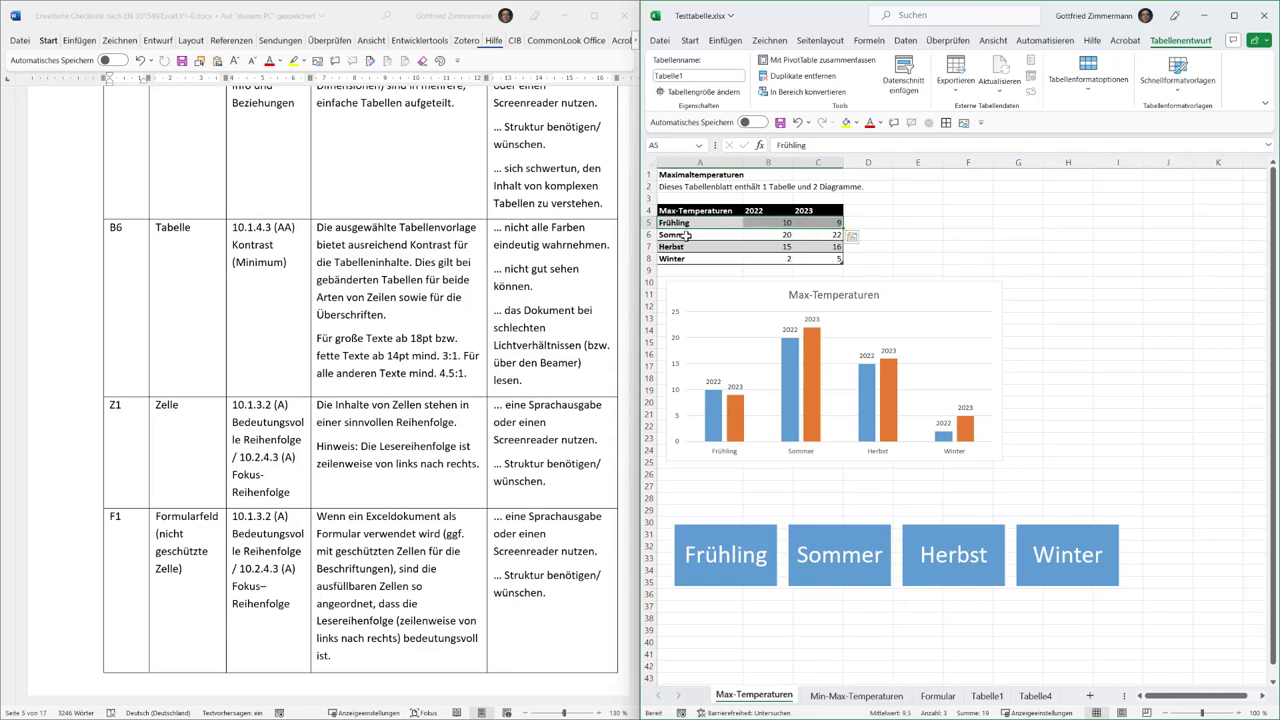
pyautogui.moveTo(688, 235); pyautogui.dragTo(826, 233)
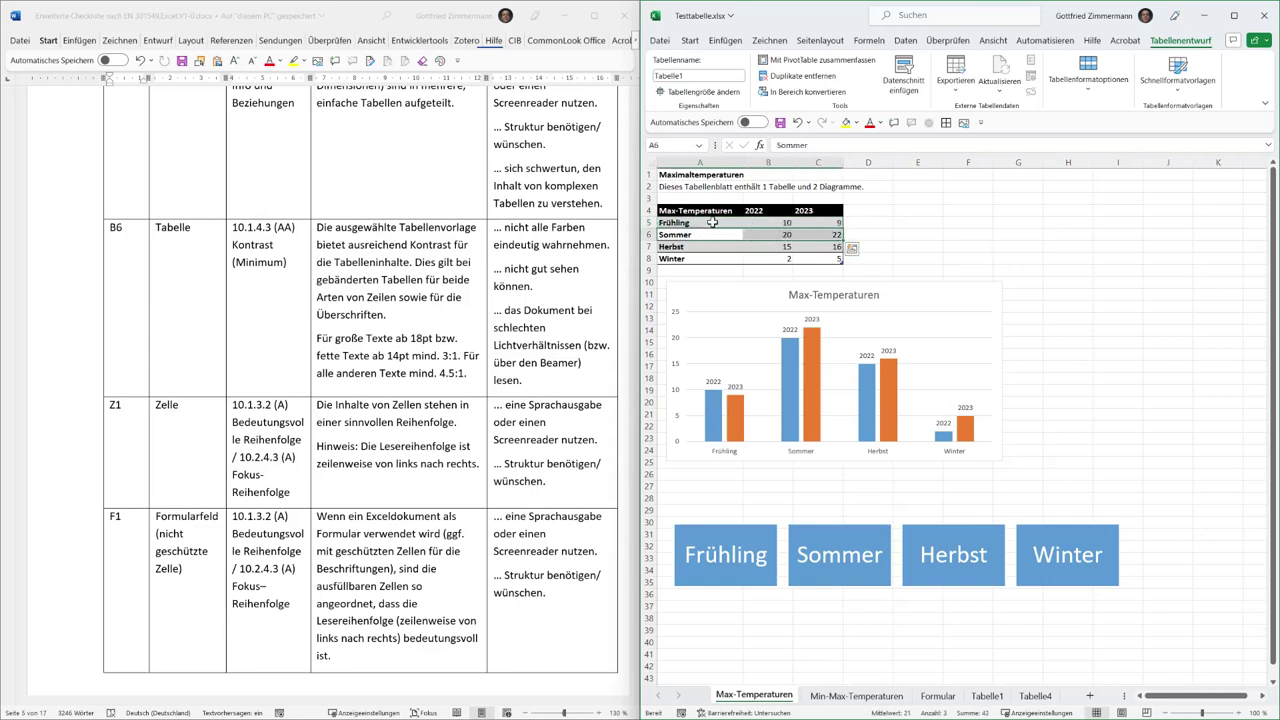
pyautogui.moveTo(689, 222); pyautogui.dragTo(818, 222)
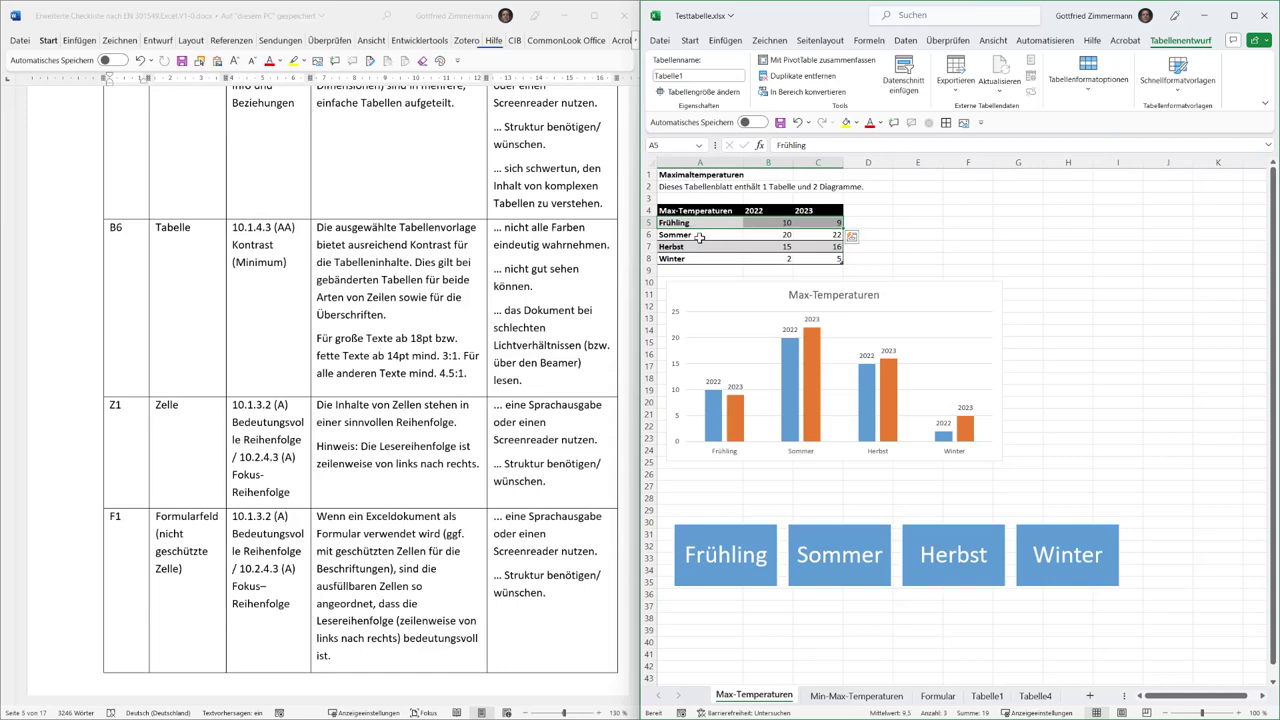
pyautogui.click(701, 245)
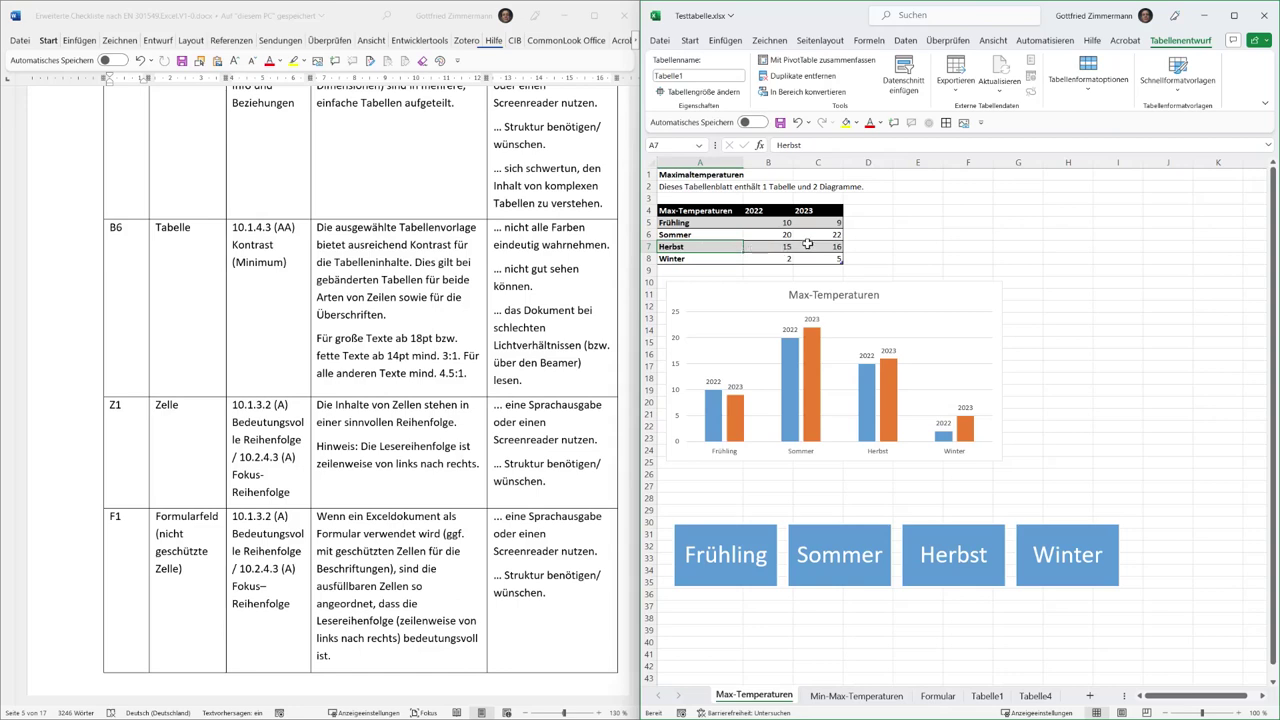
pyautogui.moveTo(706, 236); pyautogui.dragTo(812, 234)
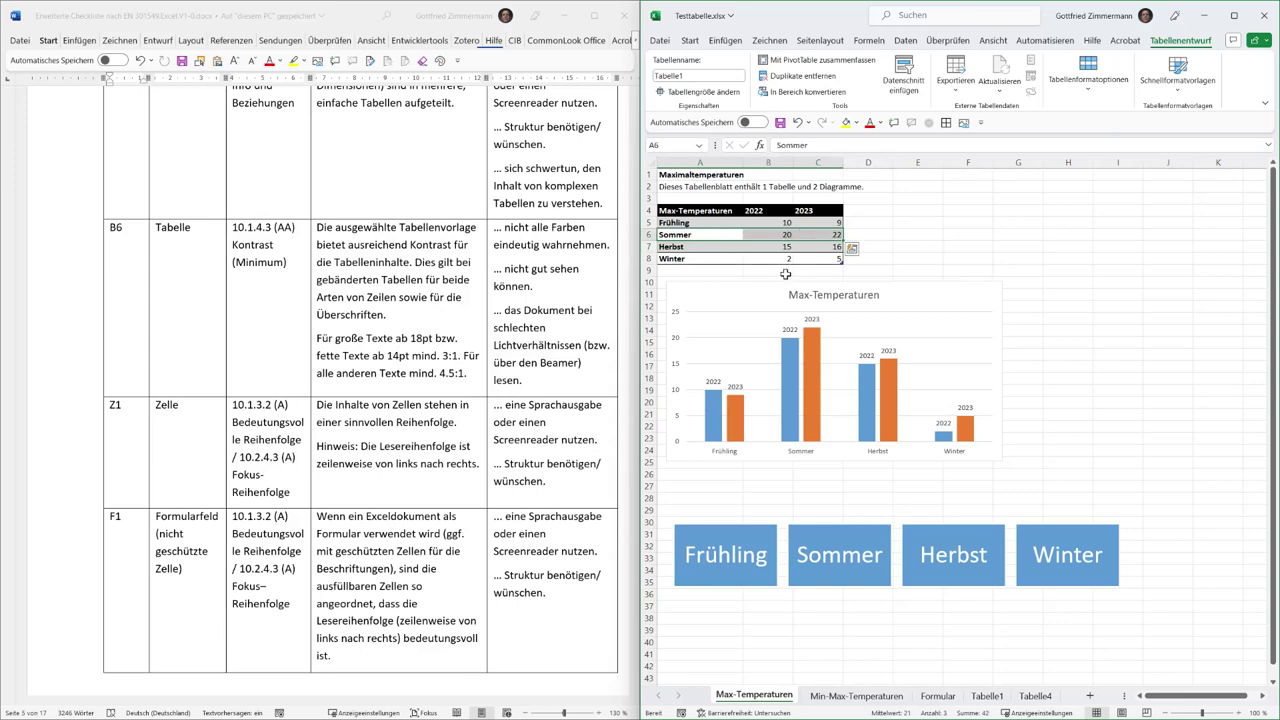
pyautogui.click(785, 271)
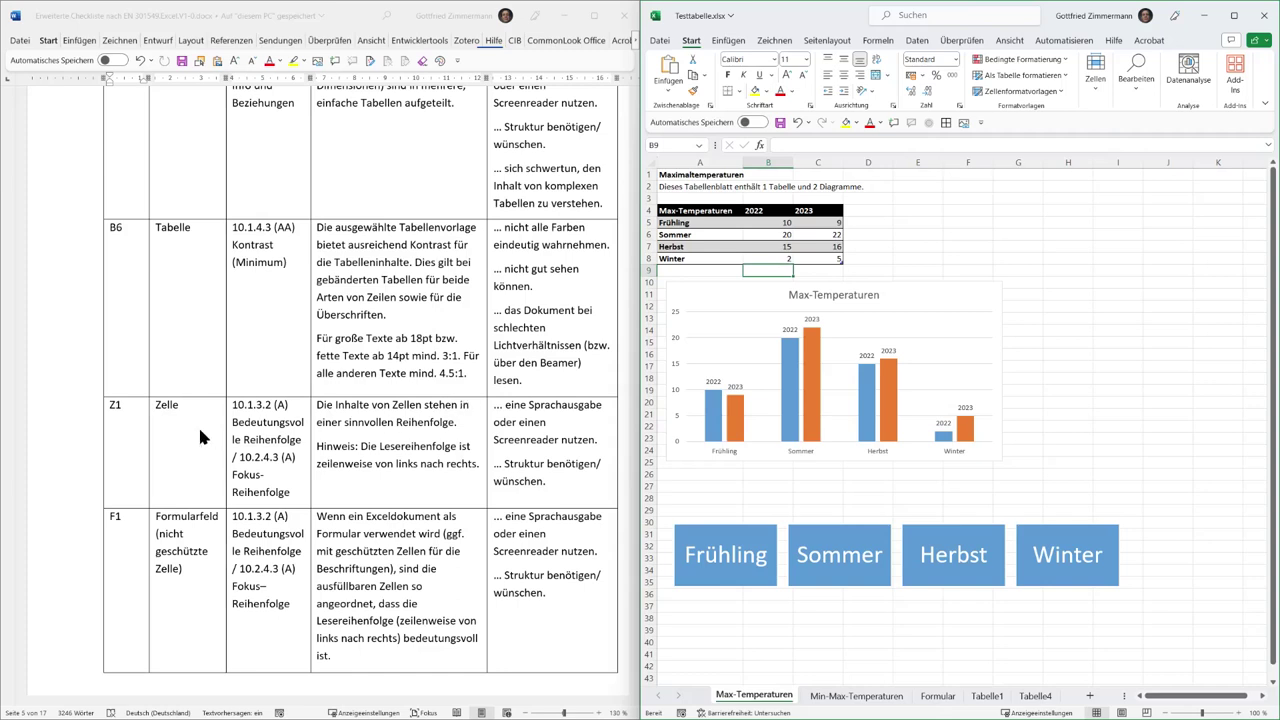
pyautogui.click(262, 426)
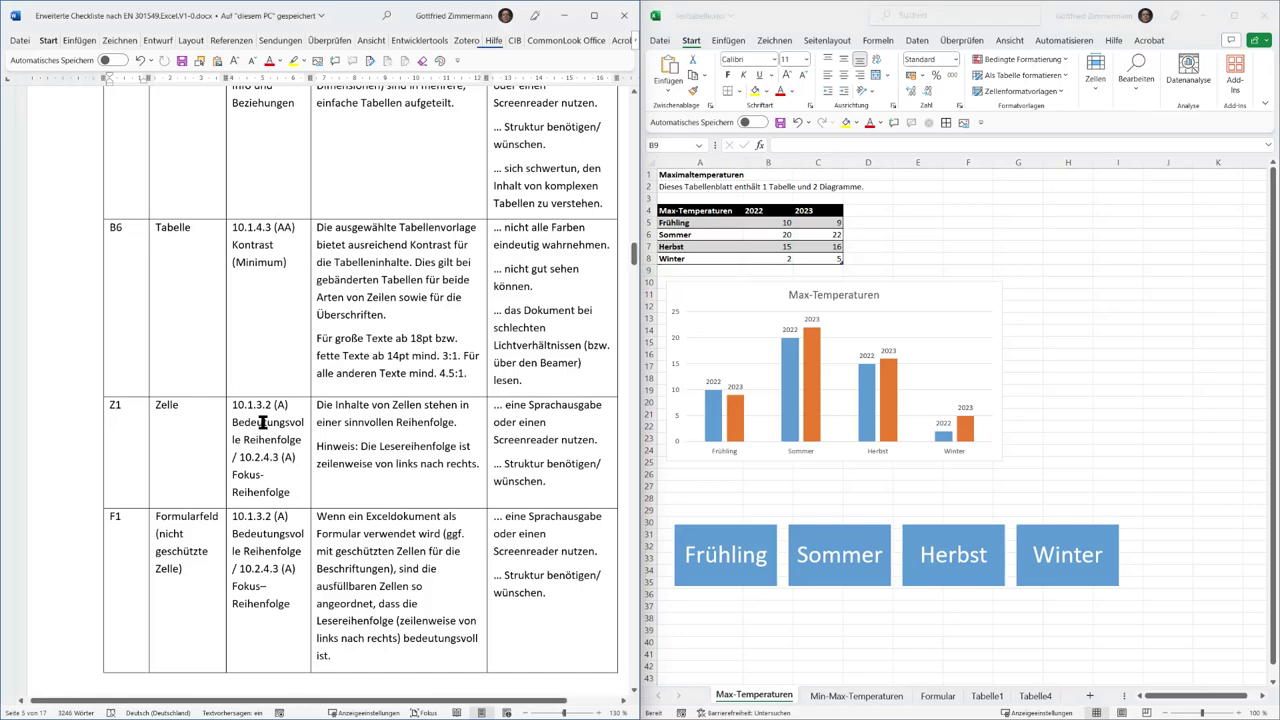
# Step: Scroll the Word checklist to entry F1 and show Excel's Formular sheet
pyautogui.scroll(-3, 262, 421)
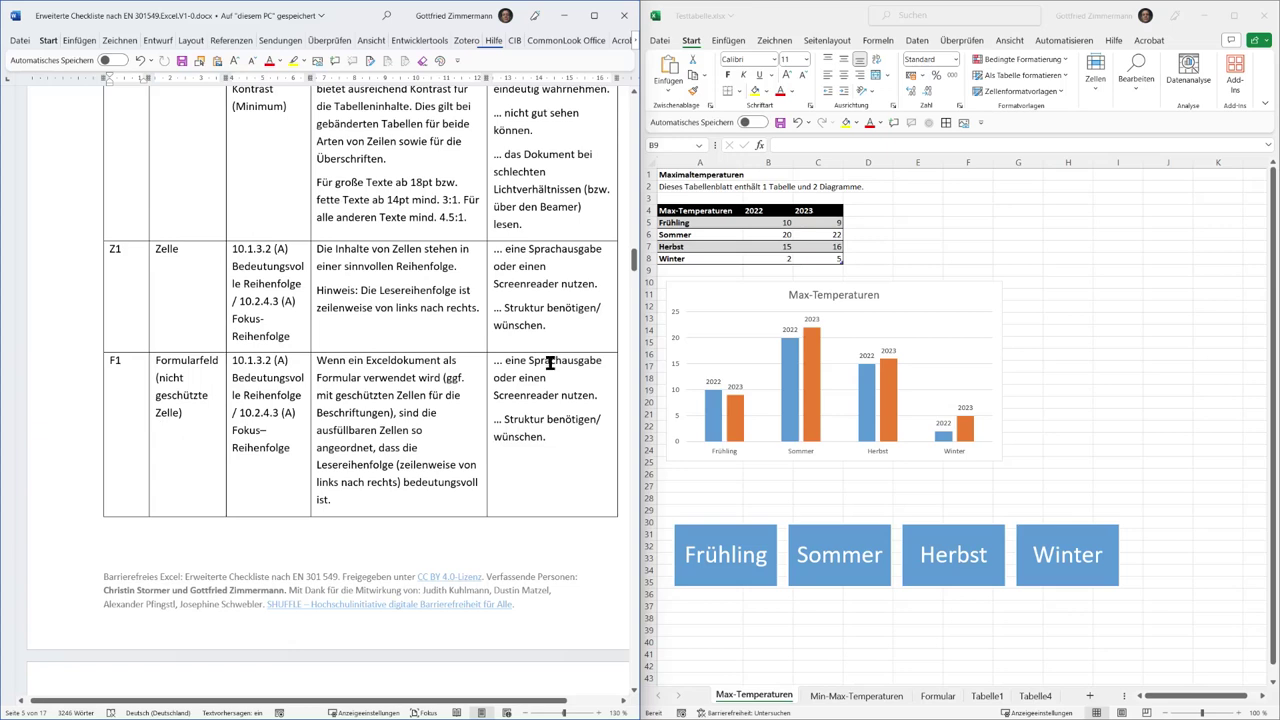
pyautogui.click(946, 698)
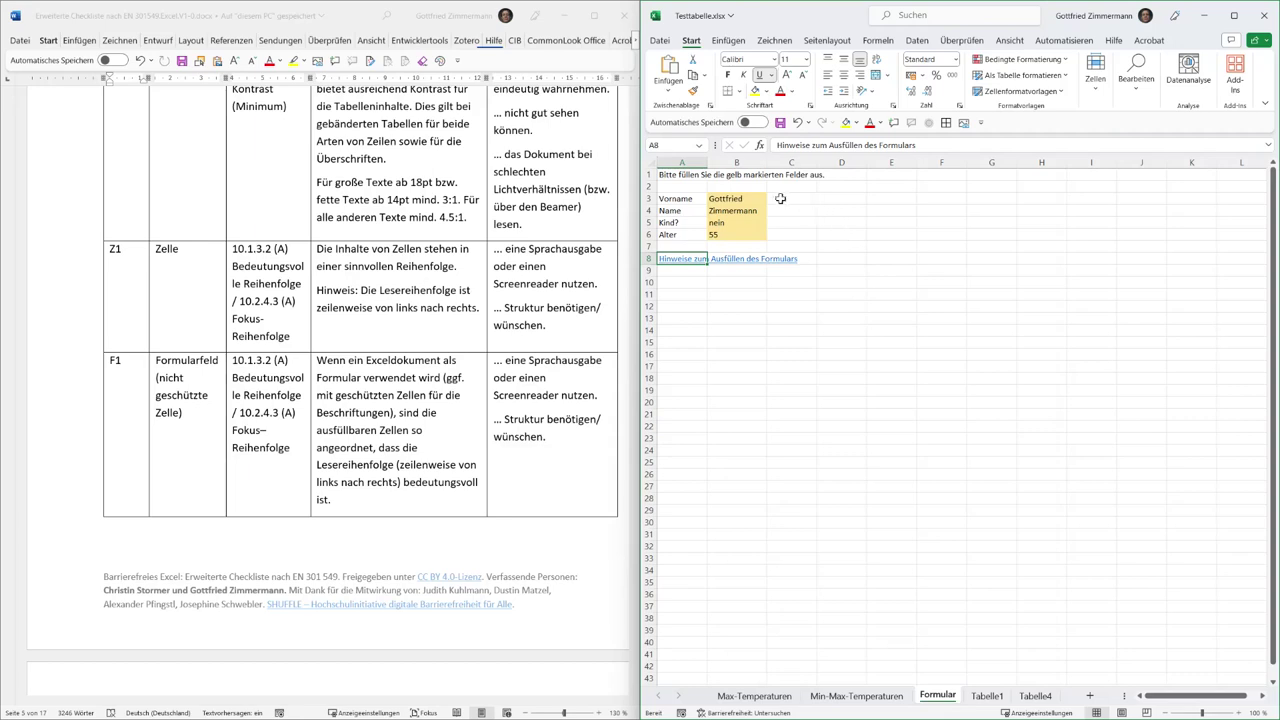
# Step: Select A1, show the Überprüfen ribbon's protection commands, and maximize the Excel window
pyautogui.click(680, 176)
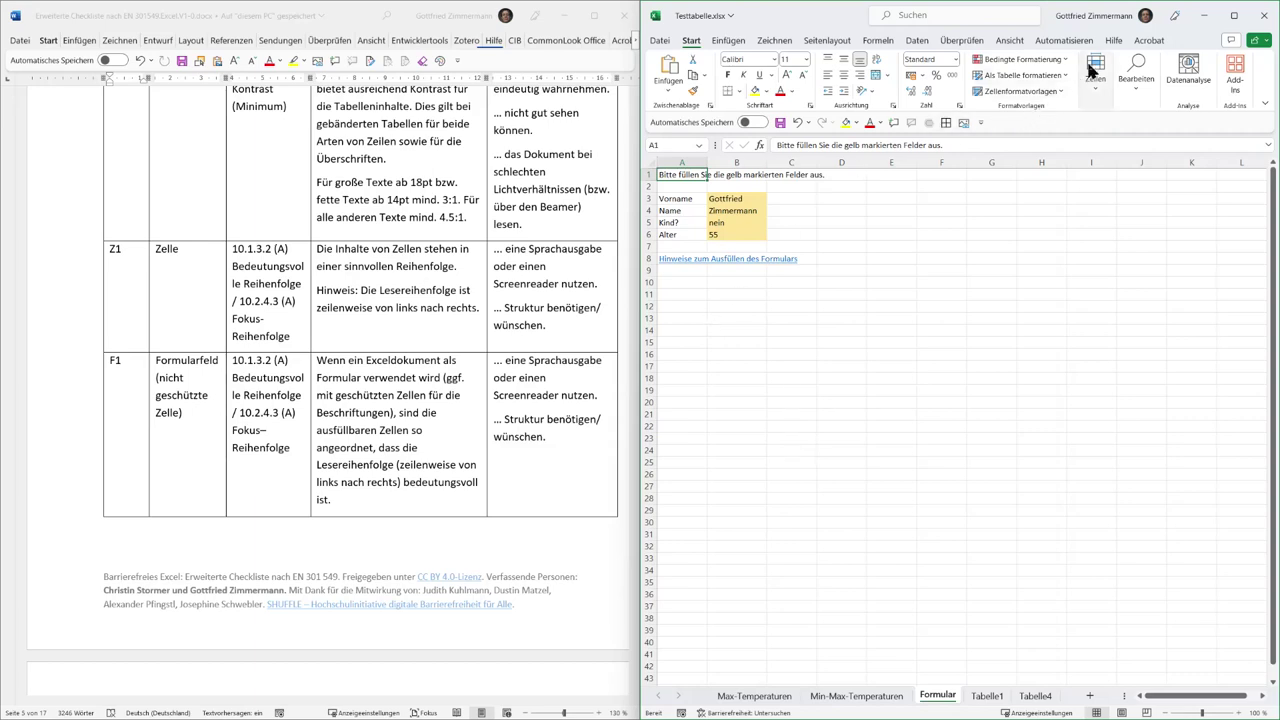
pyautogui.click(963, 42)
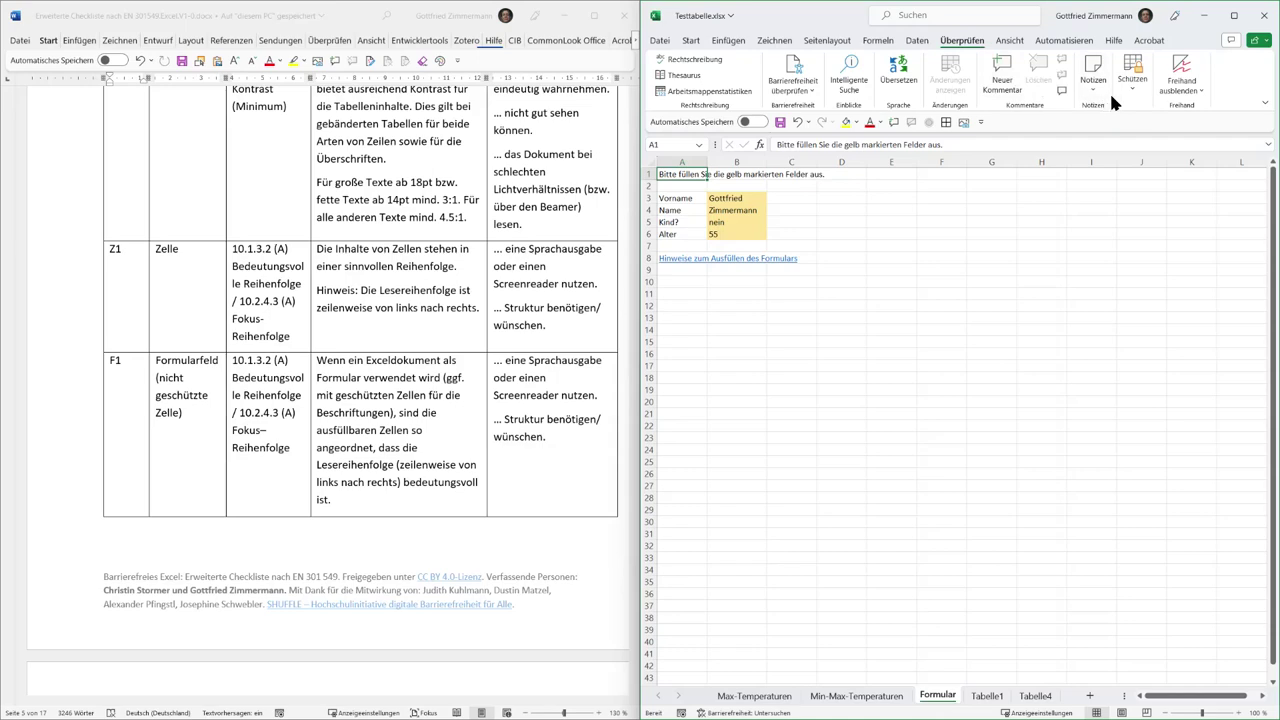
pyautogui.click(1235, 16)
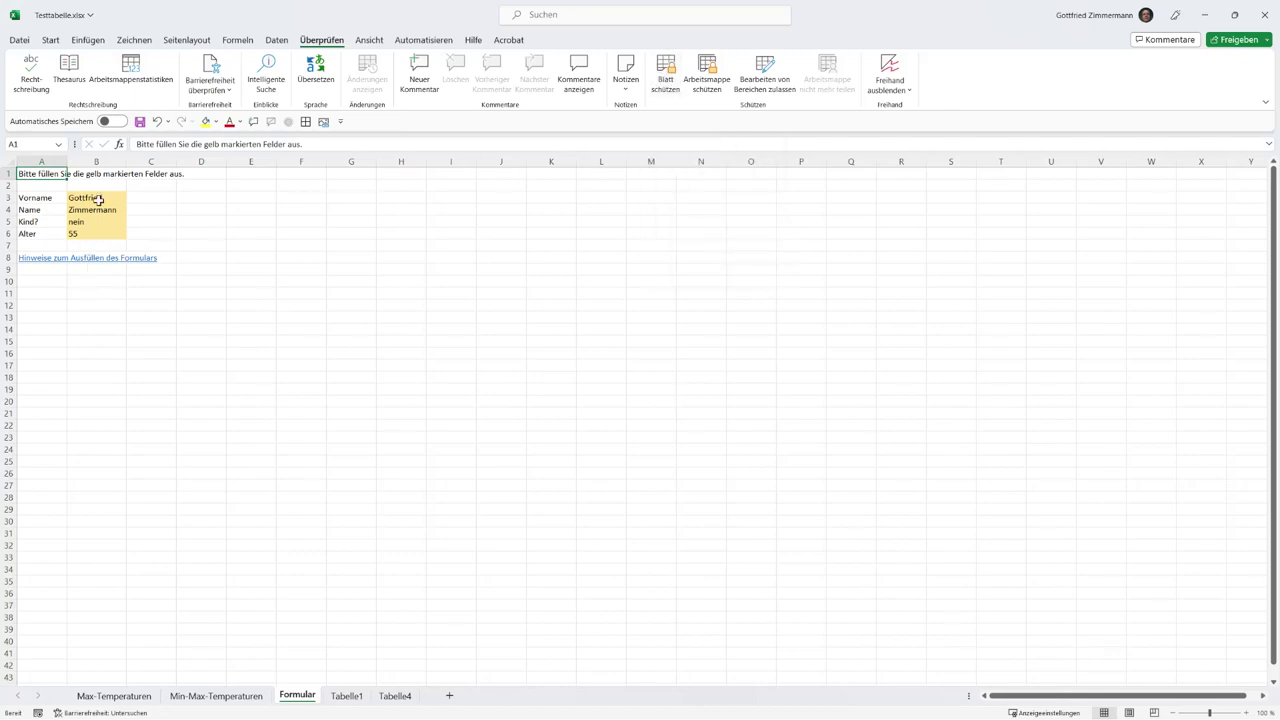
# Step: Check the protection settings of the yellow input cells B3:B6 without changing them
pyautogui.moveTo(100, 199); pyautogui.dragTo(96, 232)
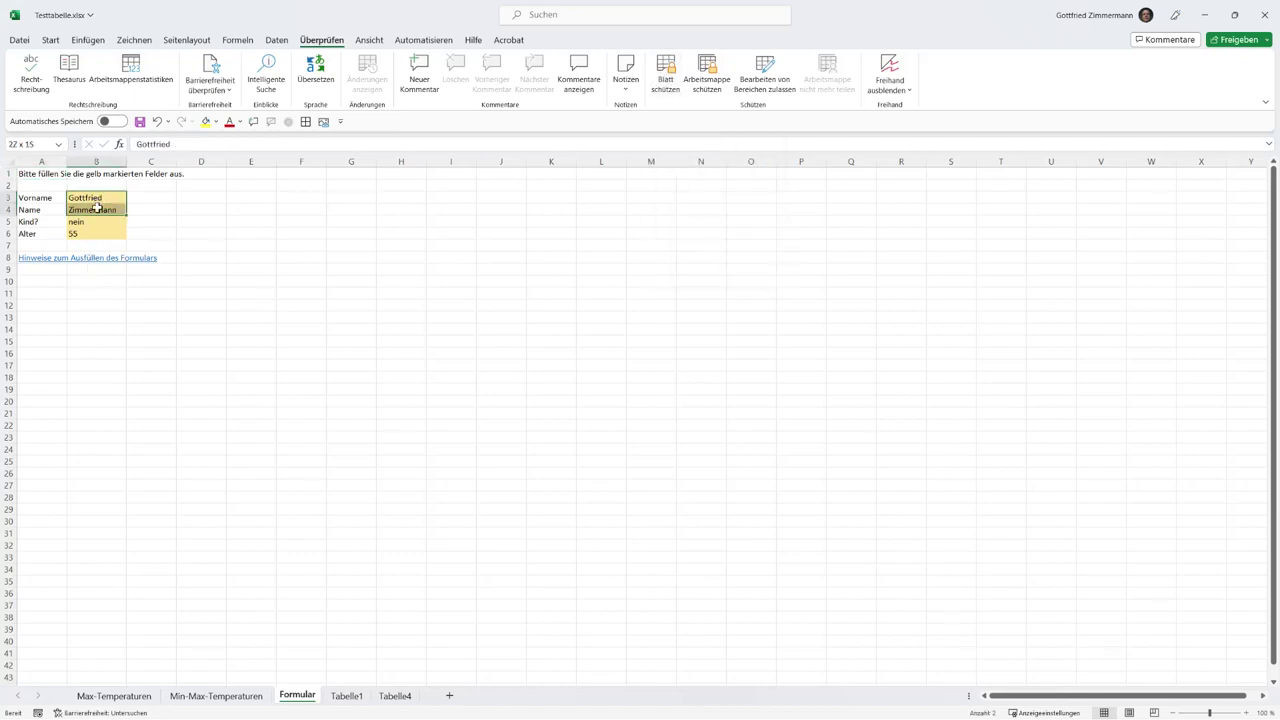
pyautogui.moveTo(96, 232); pyautogui.dragTo(96, 233)
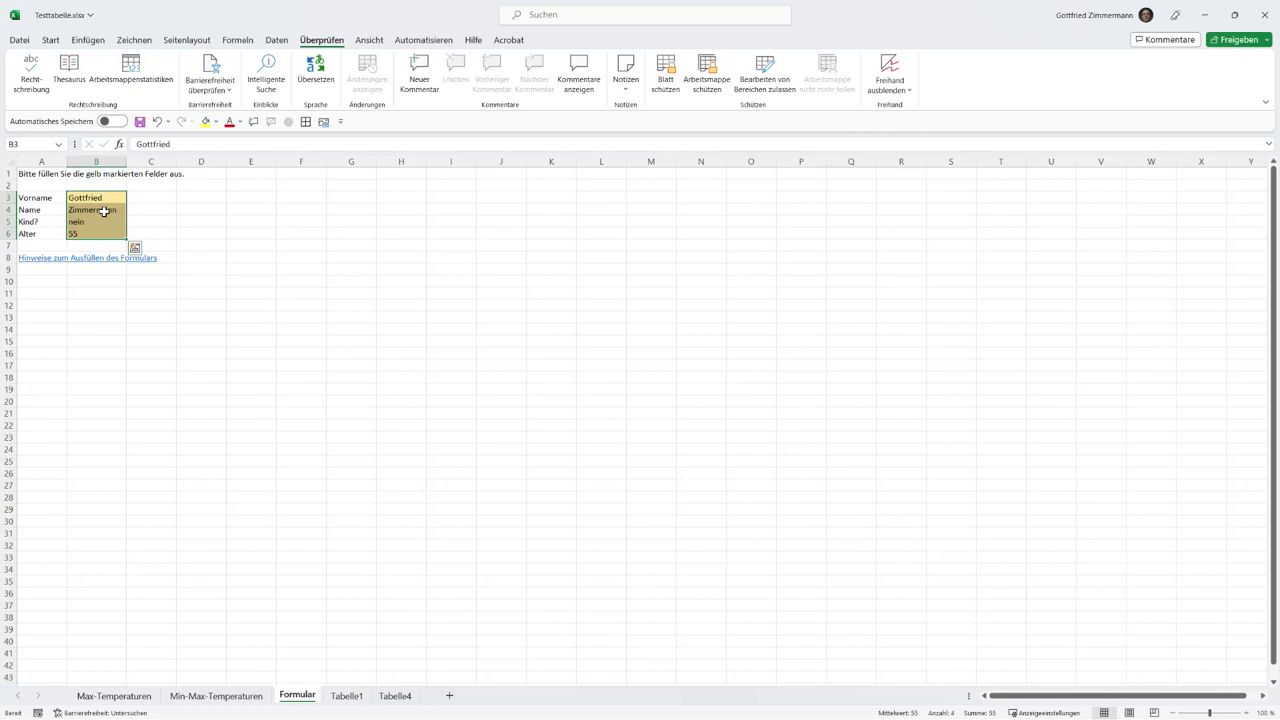
pyautogui.rightClick(104, 212)
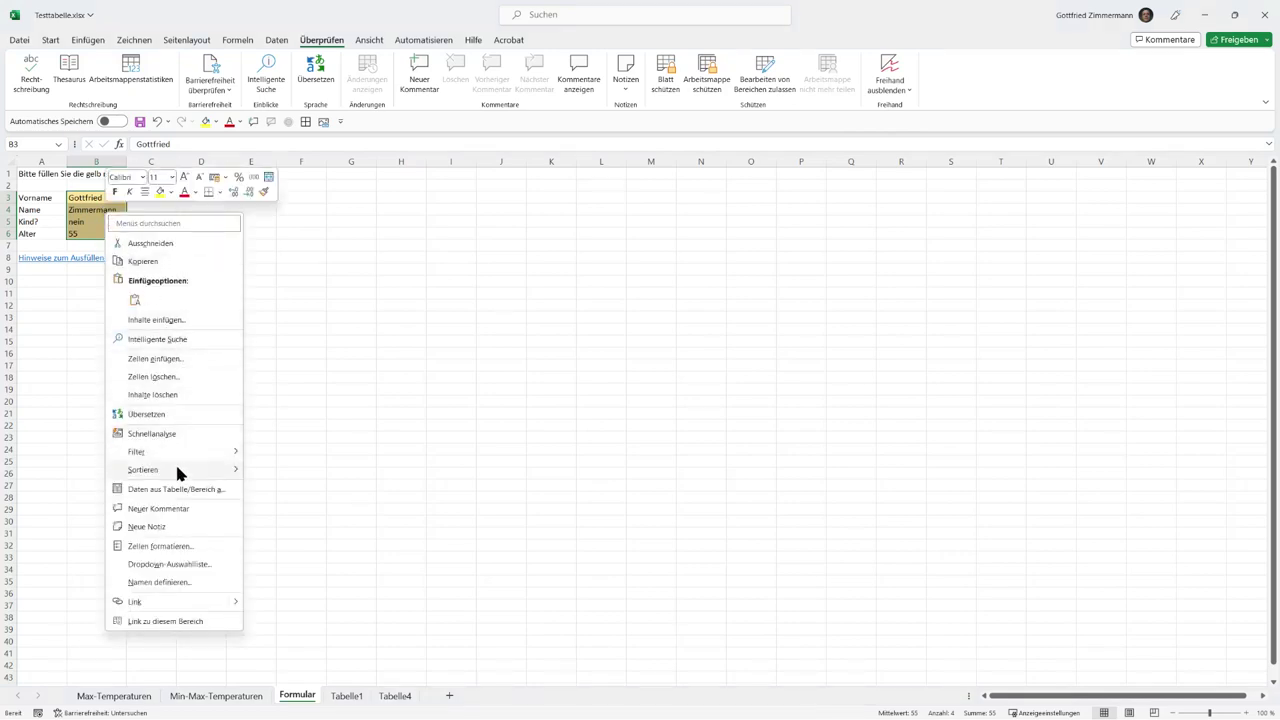
pyautogui.click(158, 546)
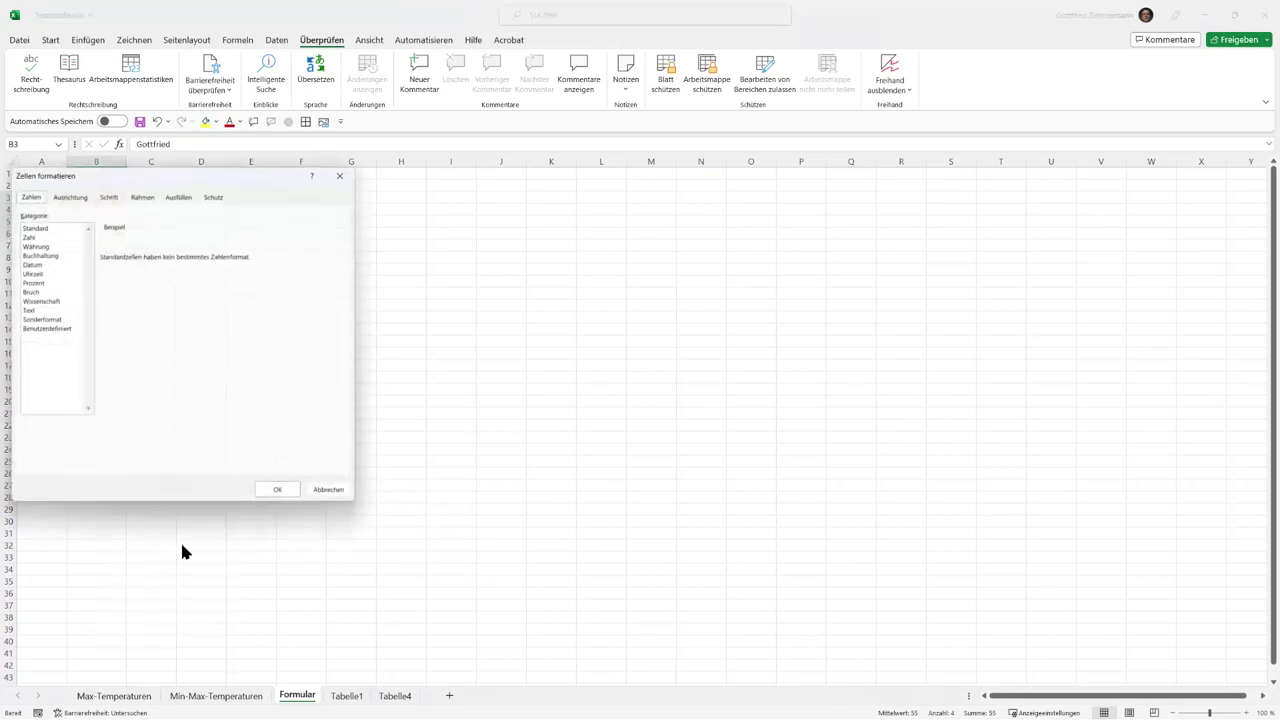
pyautogui.click(212, 191)
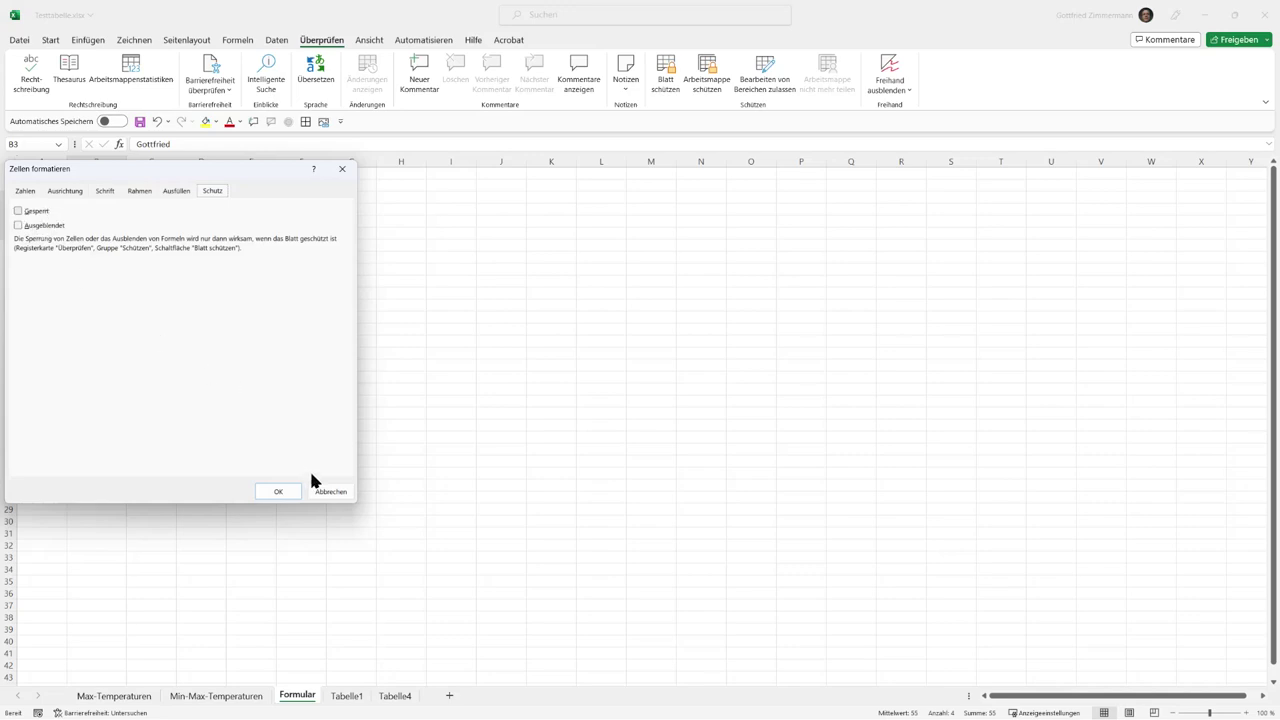
pyautogui.click(332, 492)
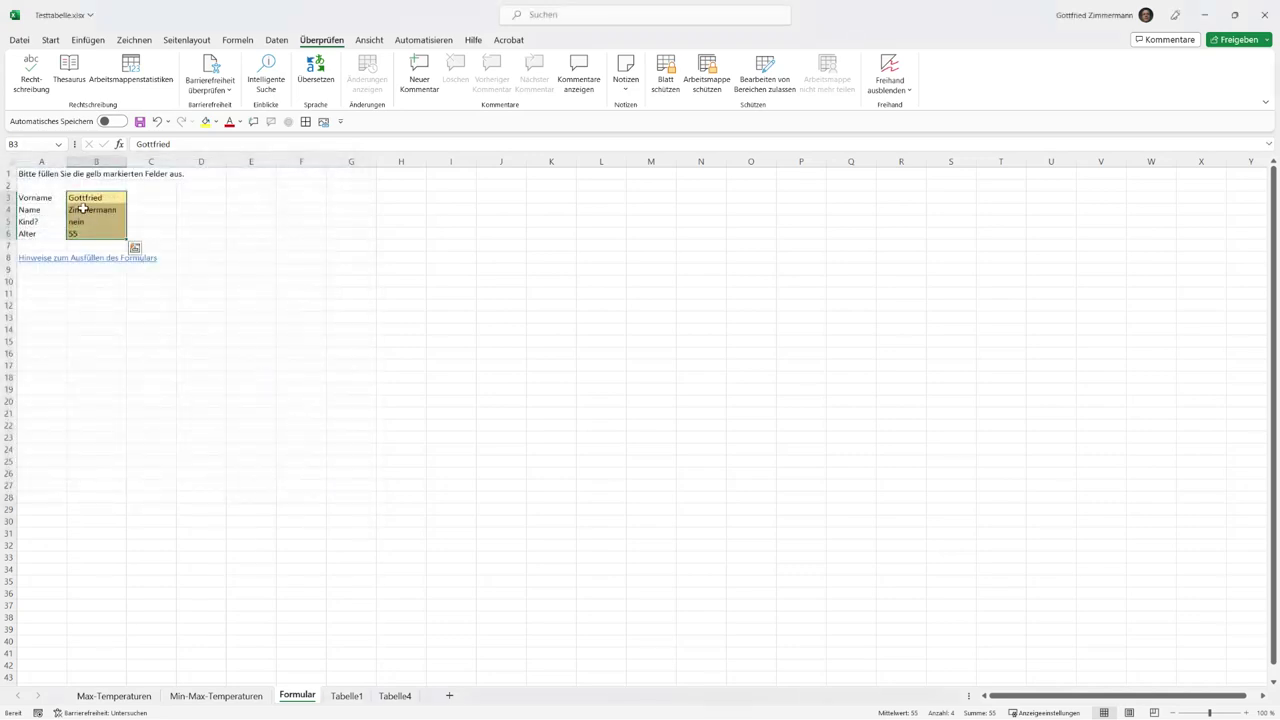
# Step: Confirm the label cells A1:A8 stay locked in their protection settings
pyautogui.moveTo(33, 177); pyautogui.dragTo(40, 260)
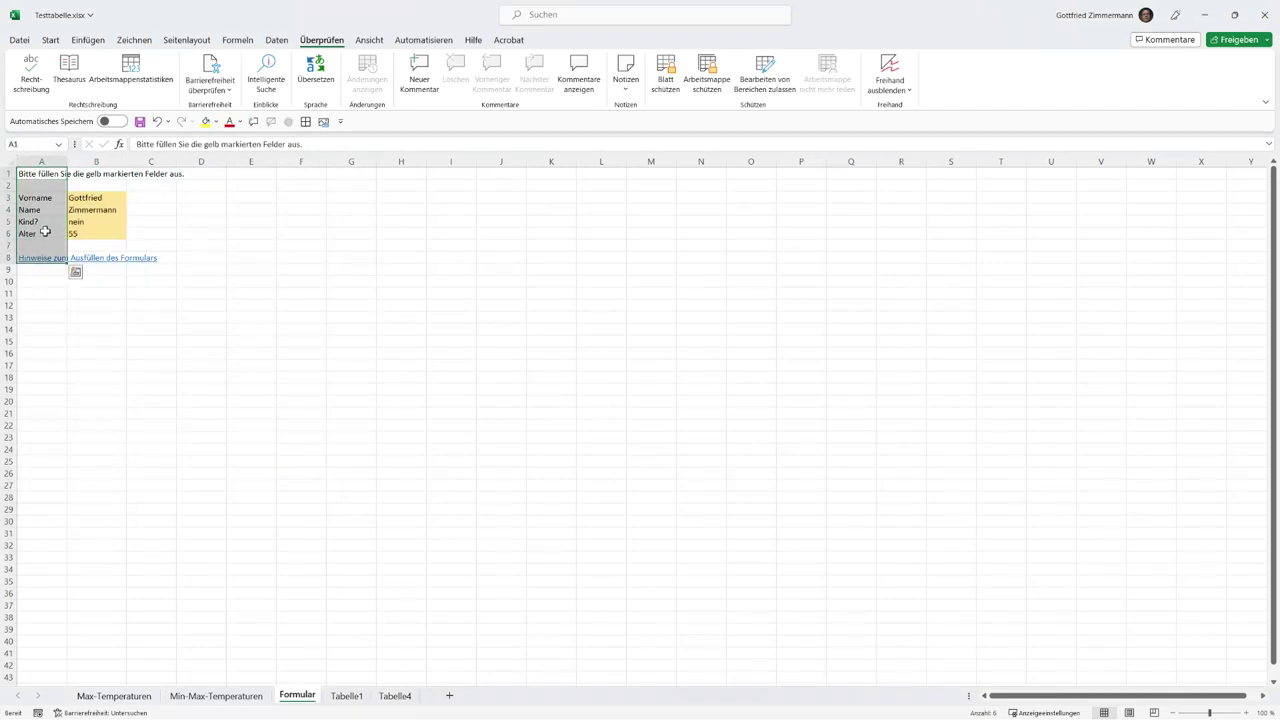
pyautogui.rightClick(49, 205)
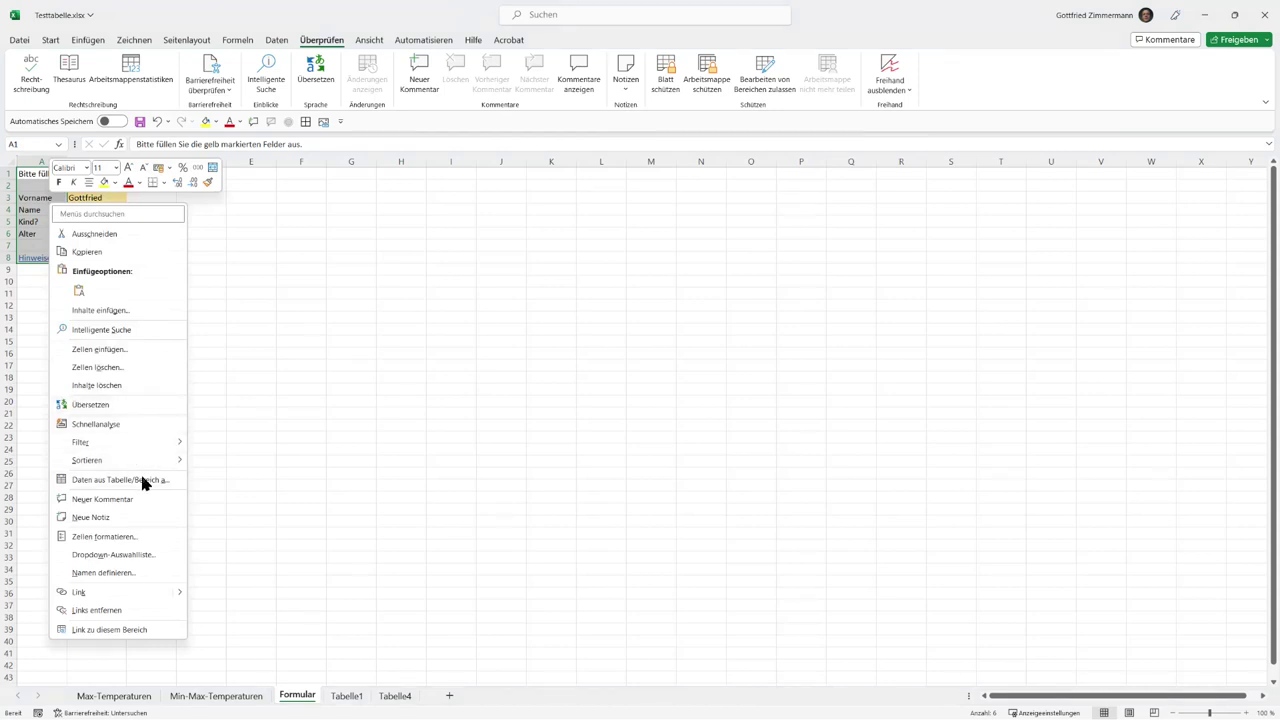
pyautogui.click(146, 537)
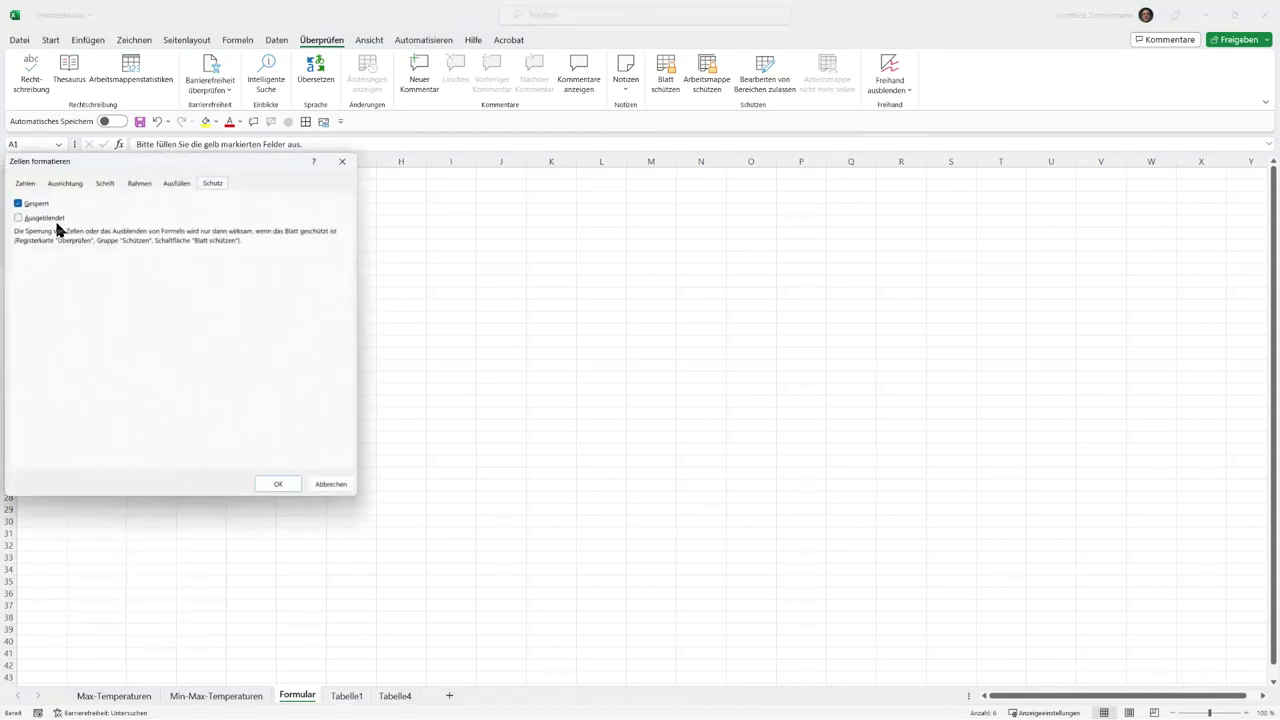
pyautogui.click(273, 484)
pyautogui.click(169, 207)
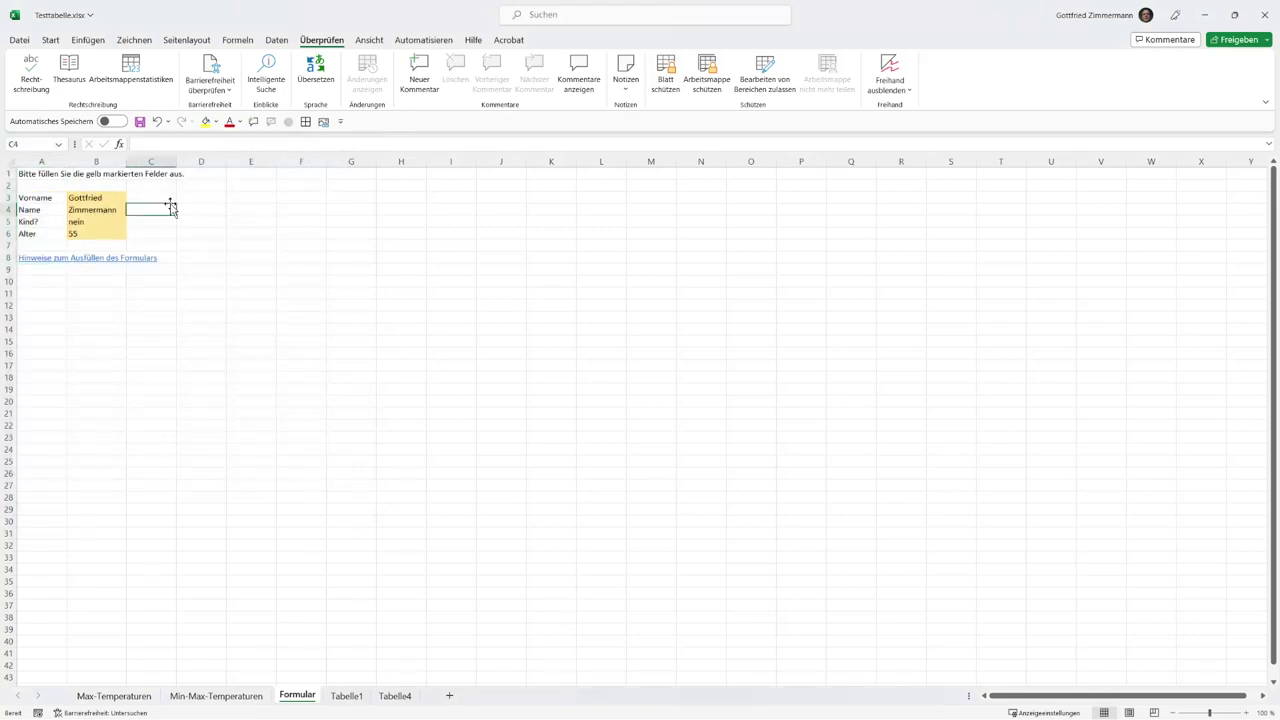
# Step: Protect the Formular sheet and verify the A3 label can no longer be deleted
pyautogui.click(676, 86)
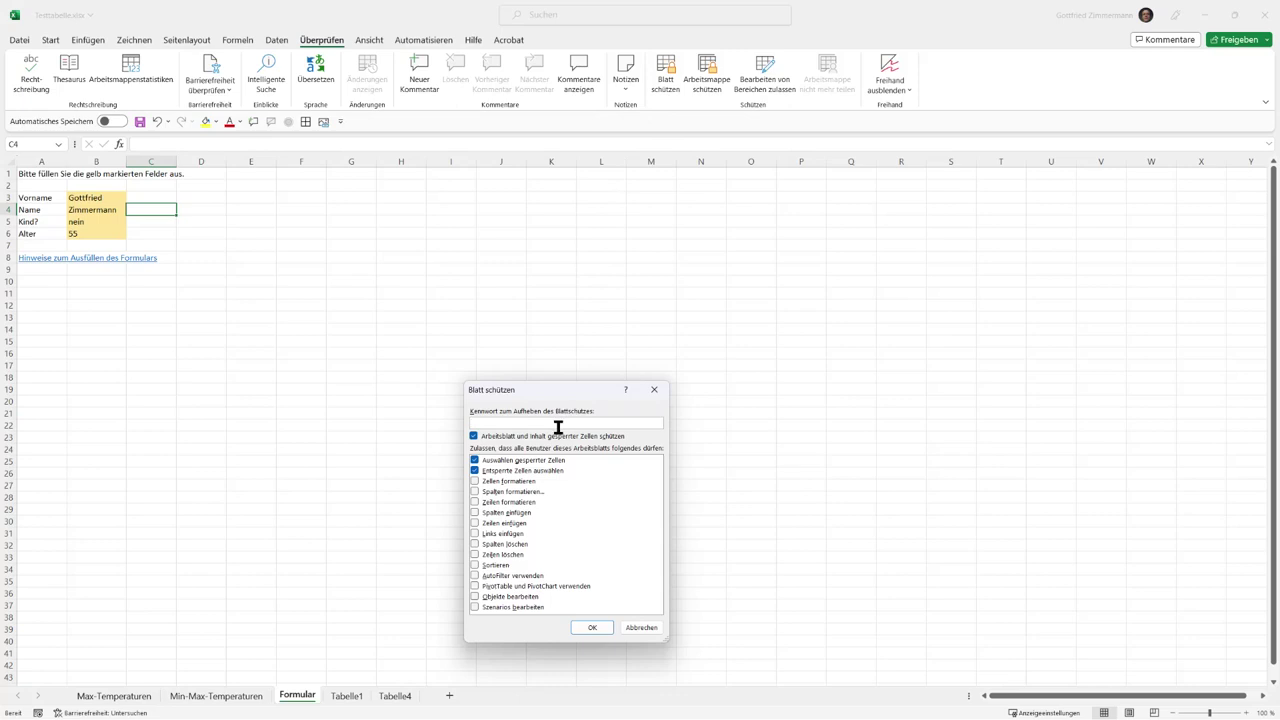
pyautogui.click(603, 630)
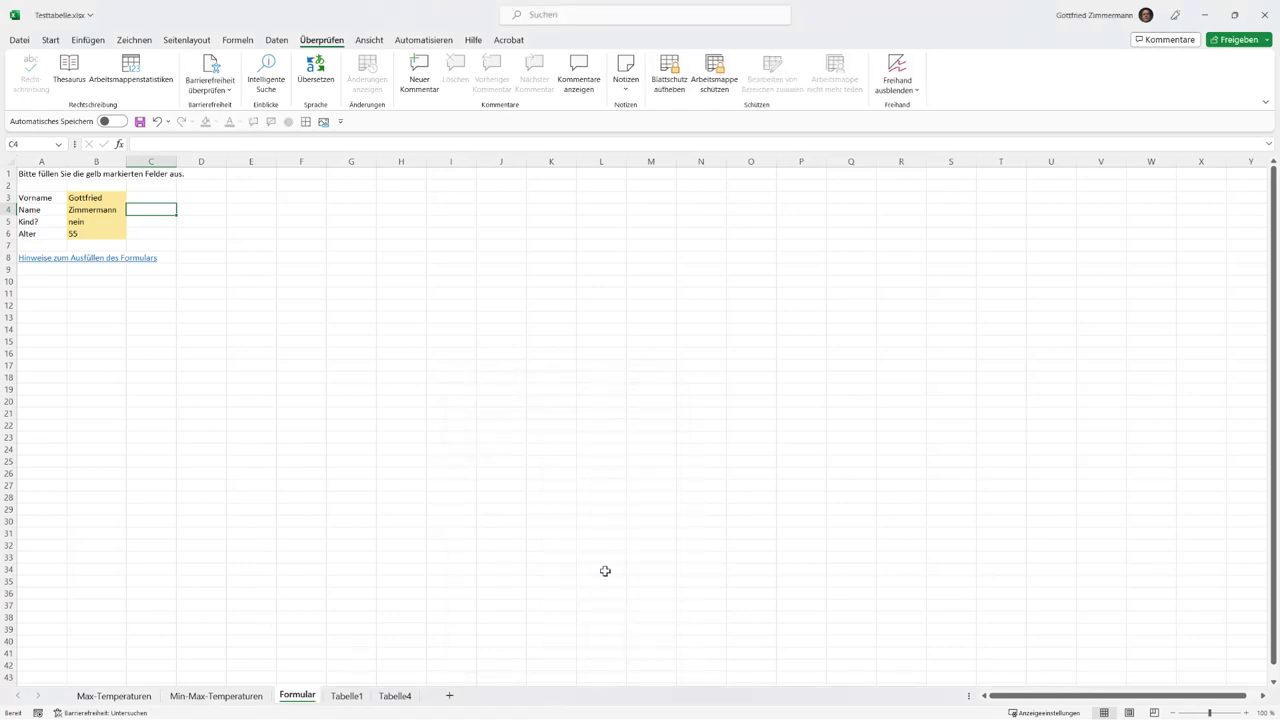
pyautogui.click(38, 200)
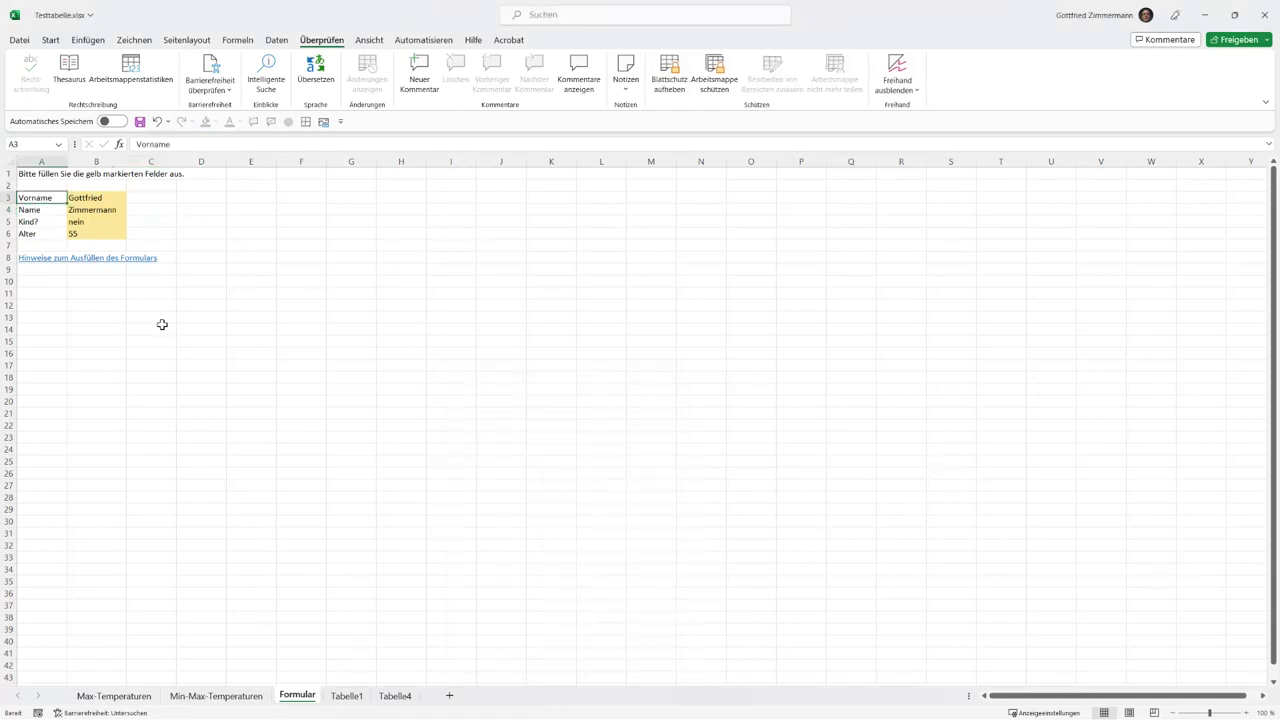
pyautogui.press('Delete')
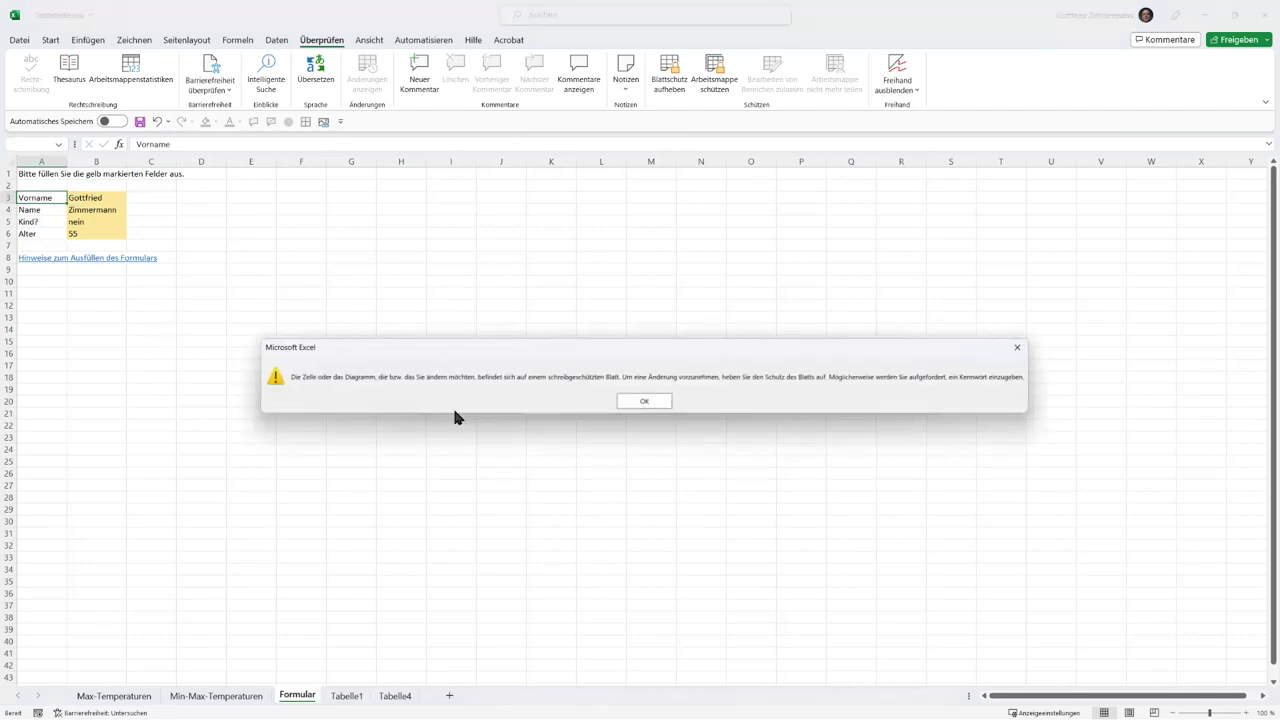
pyautogui.click(654, 401)
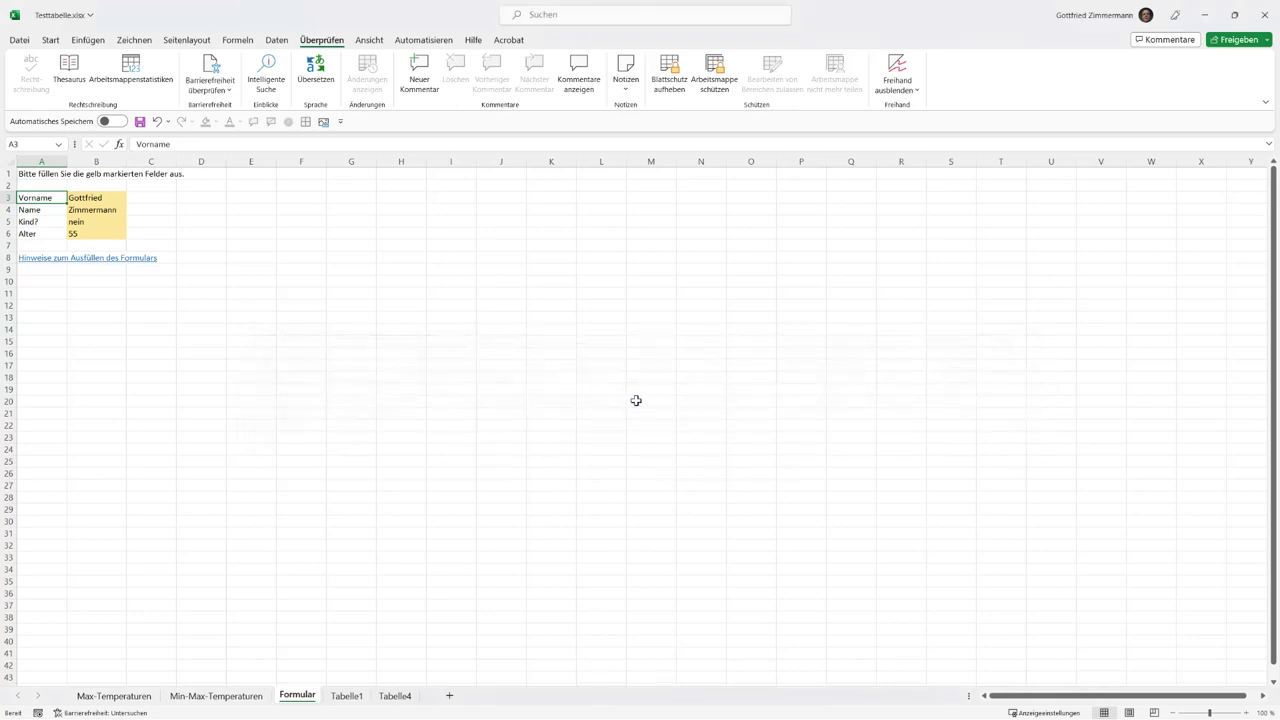
# Step: Test typing 'dsfsdf' into yellow field B3, undo it, and snap Excel beside Word
pyautogui.click(98, 198)
pyautogui.write('ds')
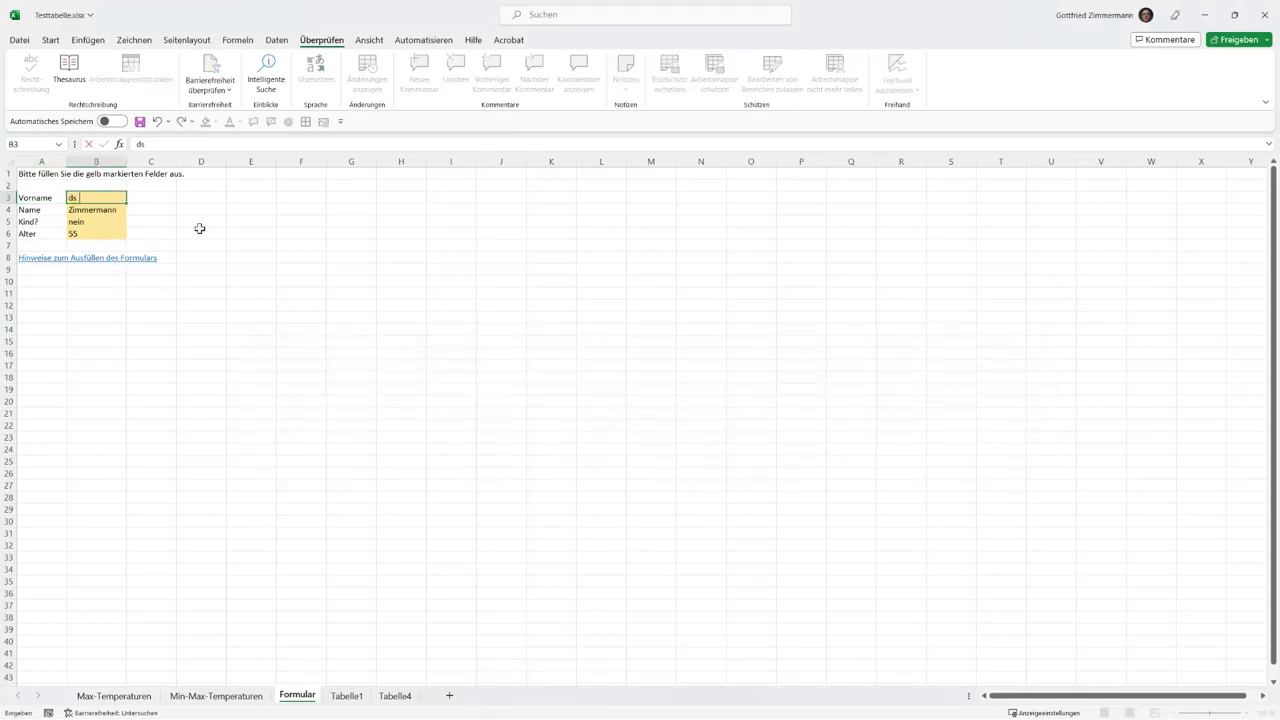
pyautogui.write('fsdf')
pyautogui.press('Return')
pyautogui.hotkey('ctrl', 'z')
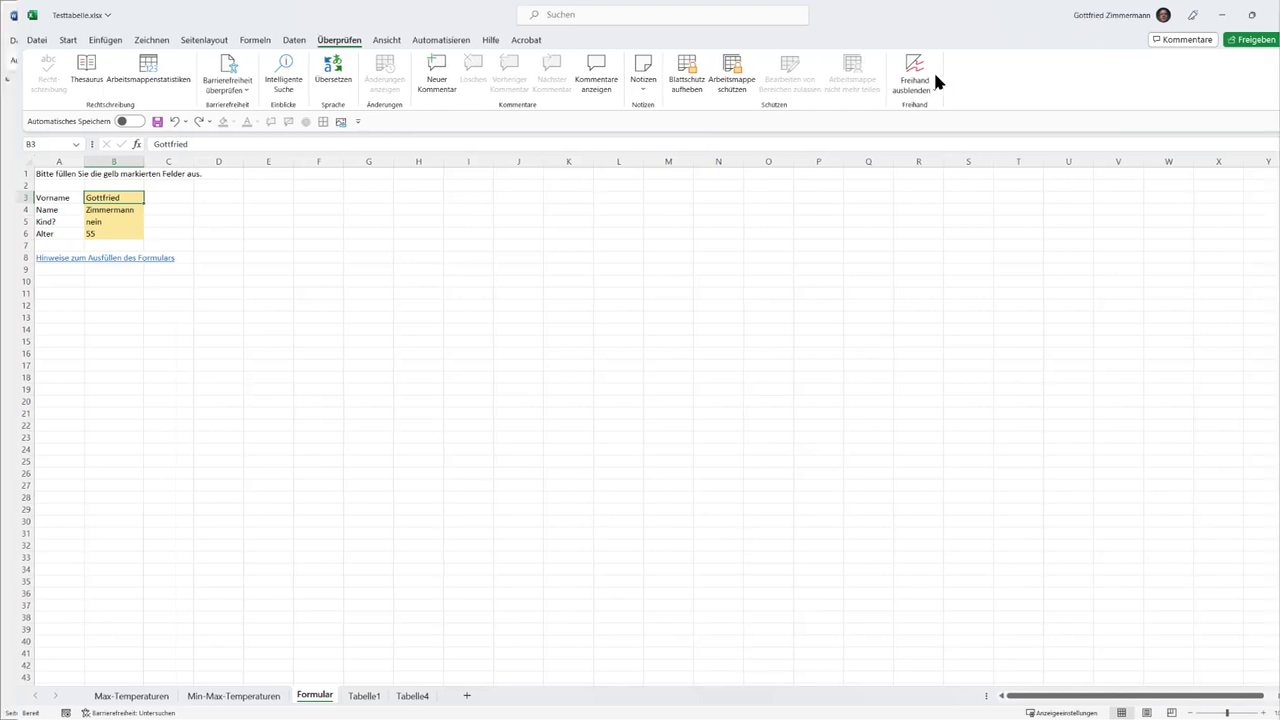
pyautogui.press('super+Right')
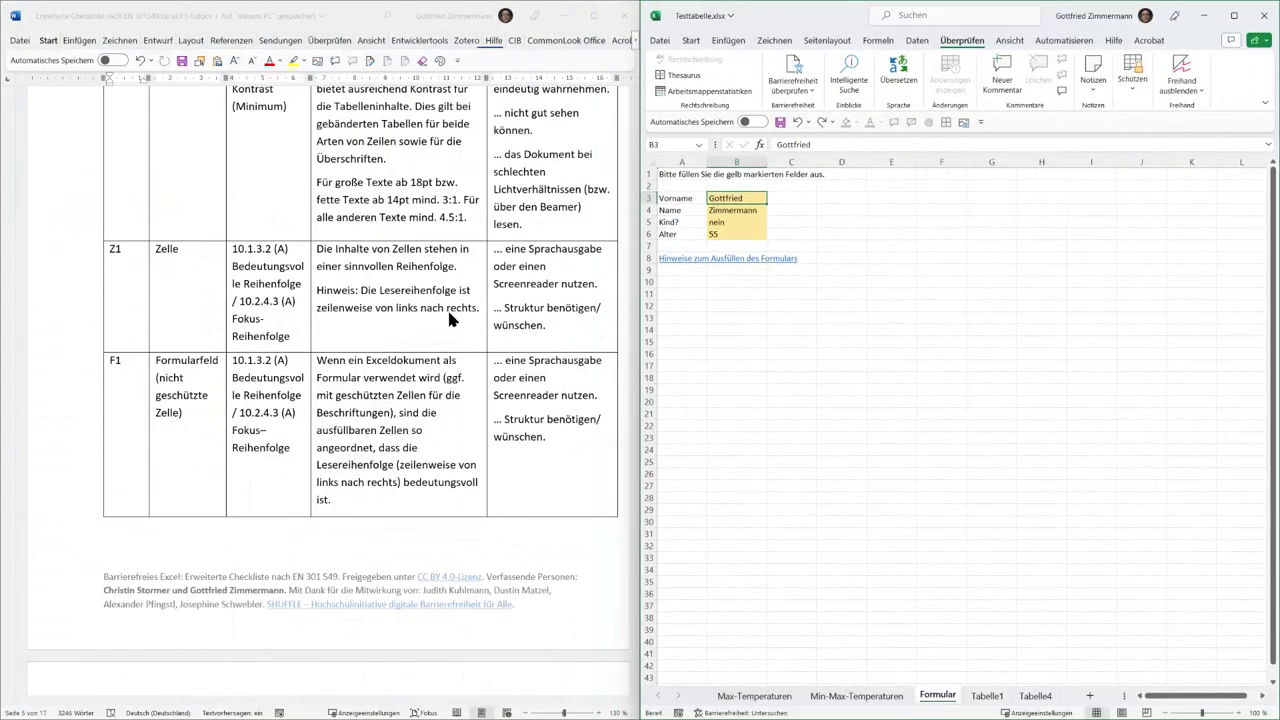
# Step: Step through the protected form with arrow keys from the A3 label to the Alter field B6
pyautogui.click(418, 378)
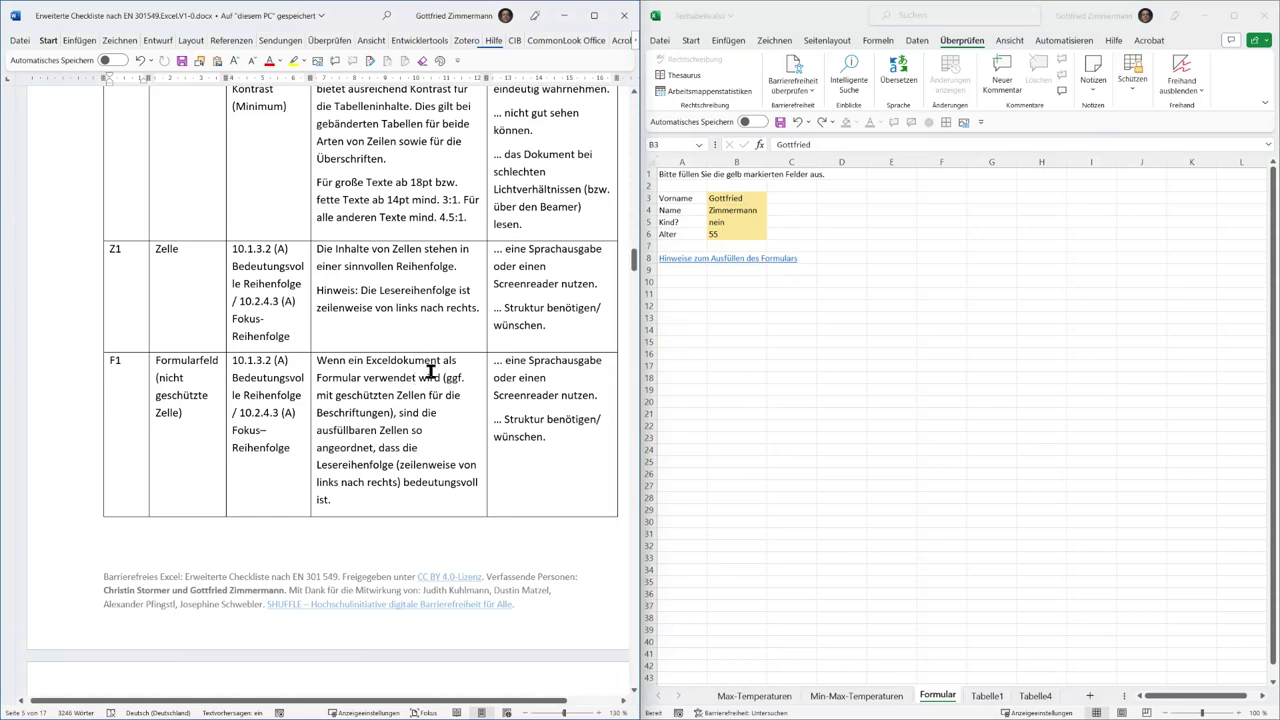
pyautogui.click(680, 201)
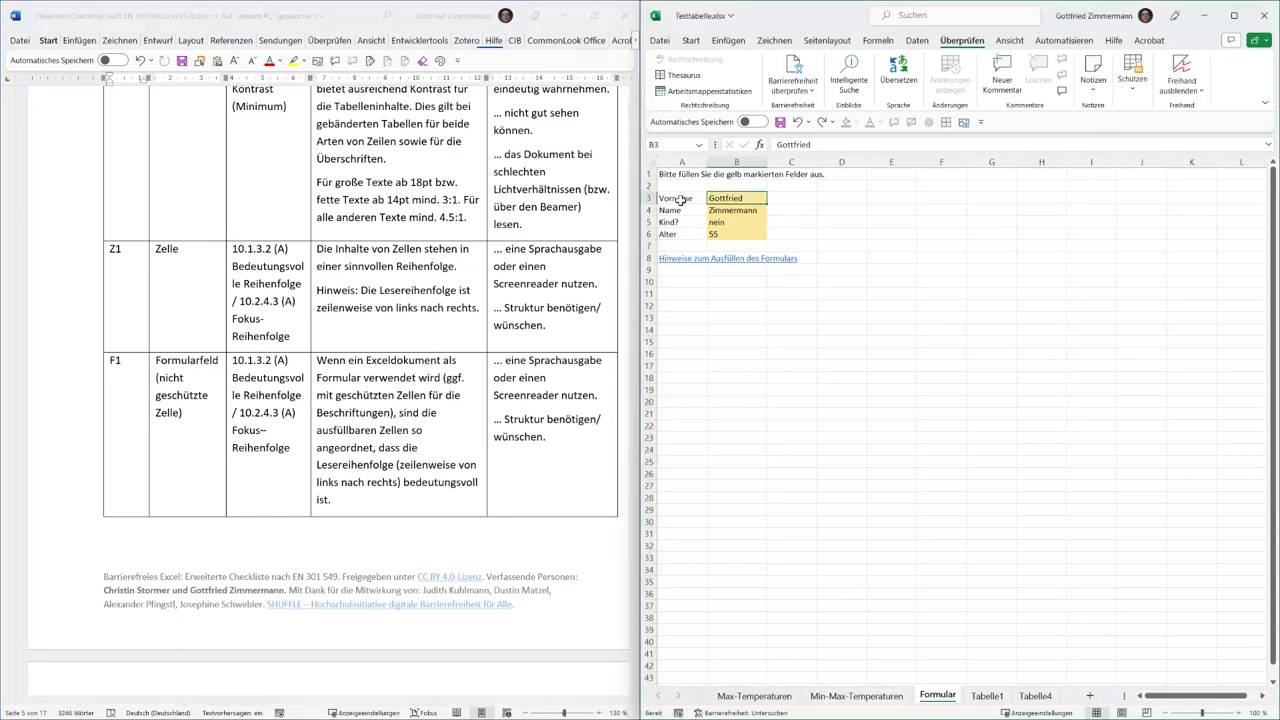
pyautogui.click(680, 200)
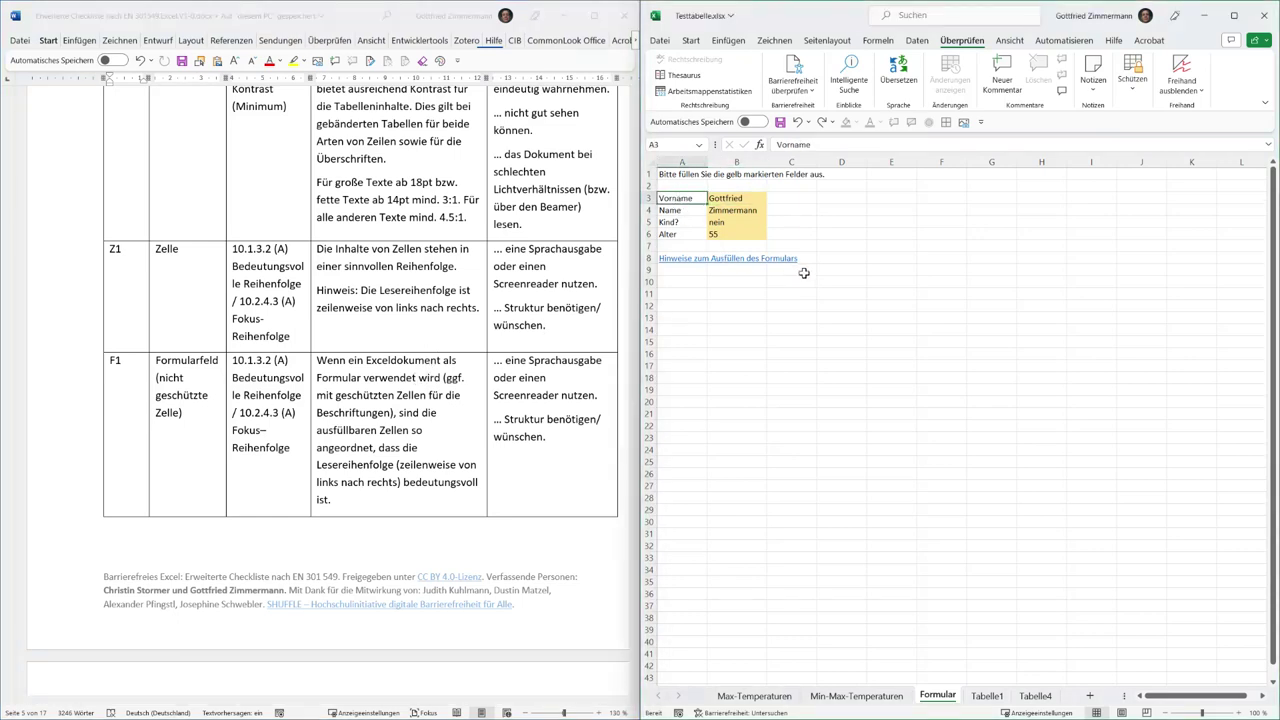
pyautogui.press('Right')
pyautogui.press('Down')
pyautogui.press('Left')
pyautogui.press('Right')
pyautogui.press('Down')
pyautogui.press('Left')
pyautogui.press('Down')
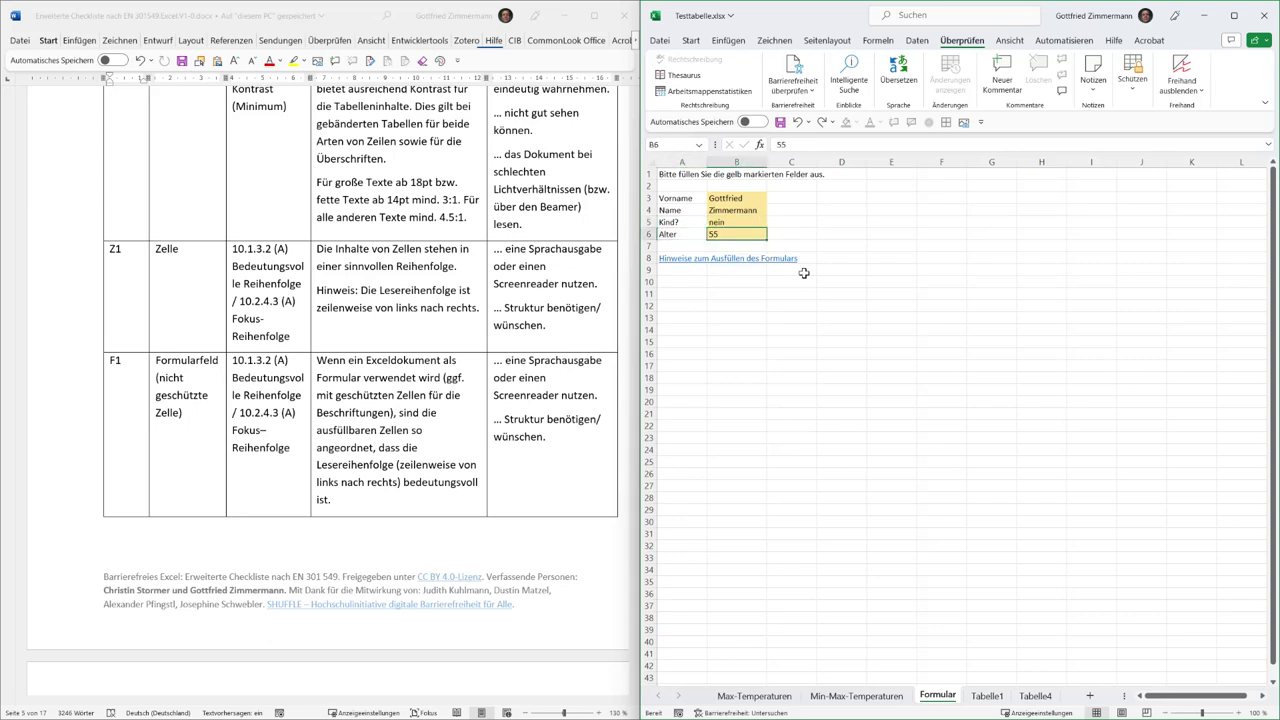
# Step: Scroll the Word checklist to page 6 (F2, F3, T1, T2) and reselect A3
pyautogui.scroll(-5, 413, 440)
pyautogui.scroll(-3, 415, 450)
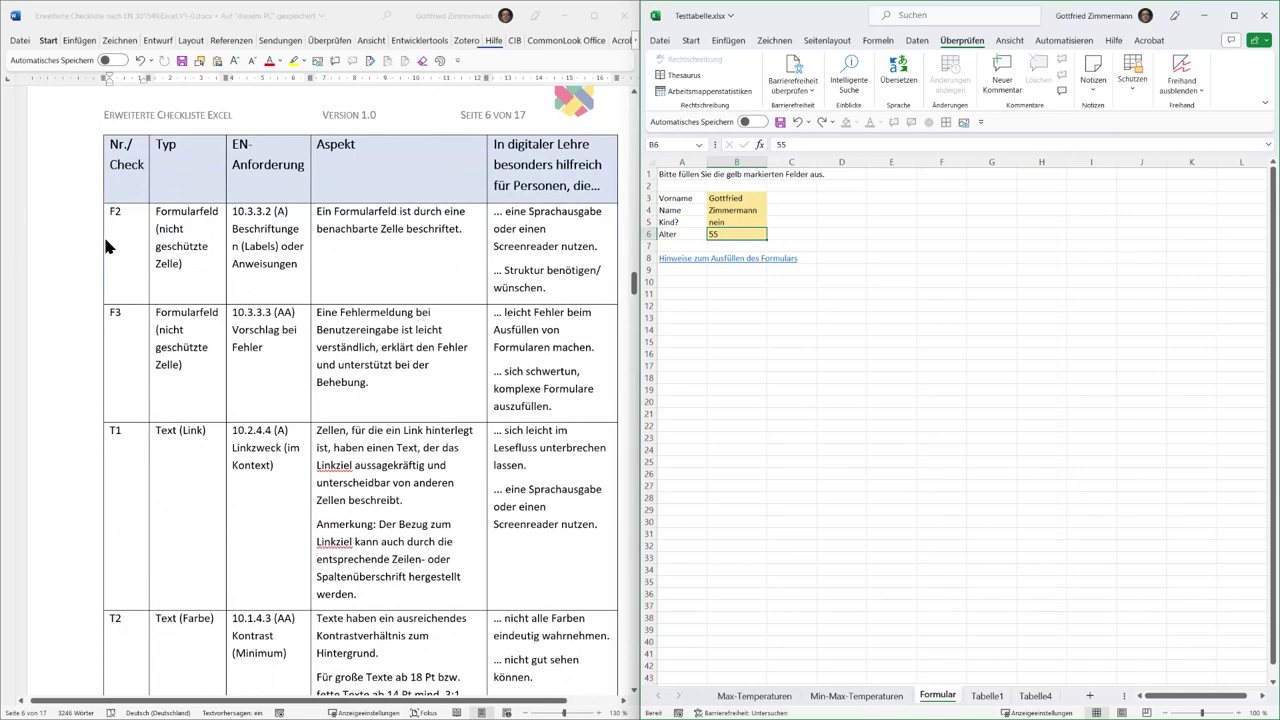
pyautogui.click(683, 200)
# Step: Enter 'ja' as the Kind? answer in B5, so C6 shows 'Kann nicht sein' beside age 55
pyautogui.moveTo(683, 200); pyautogui.dragTo(683, 234)
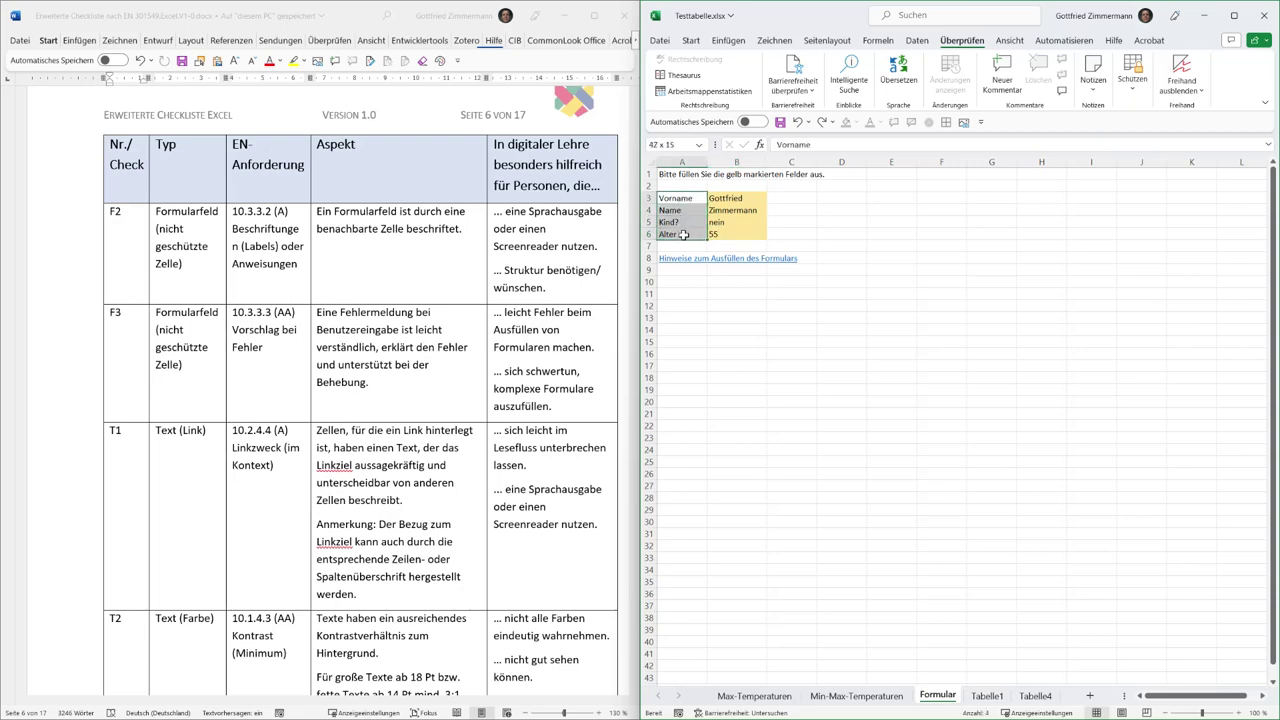
pyautogui.moveTo(683, 234); pyautogui.dragTo(683, 199)
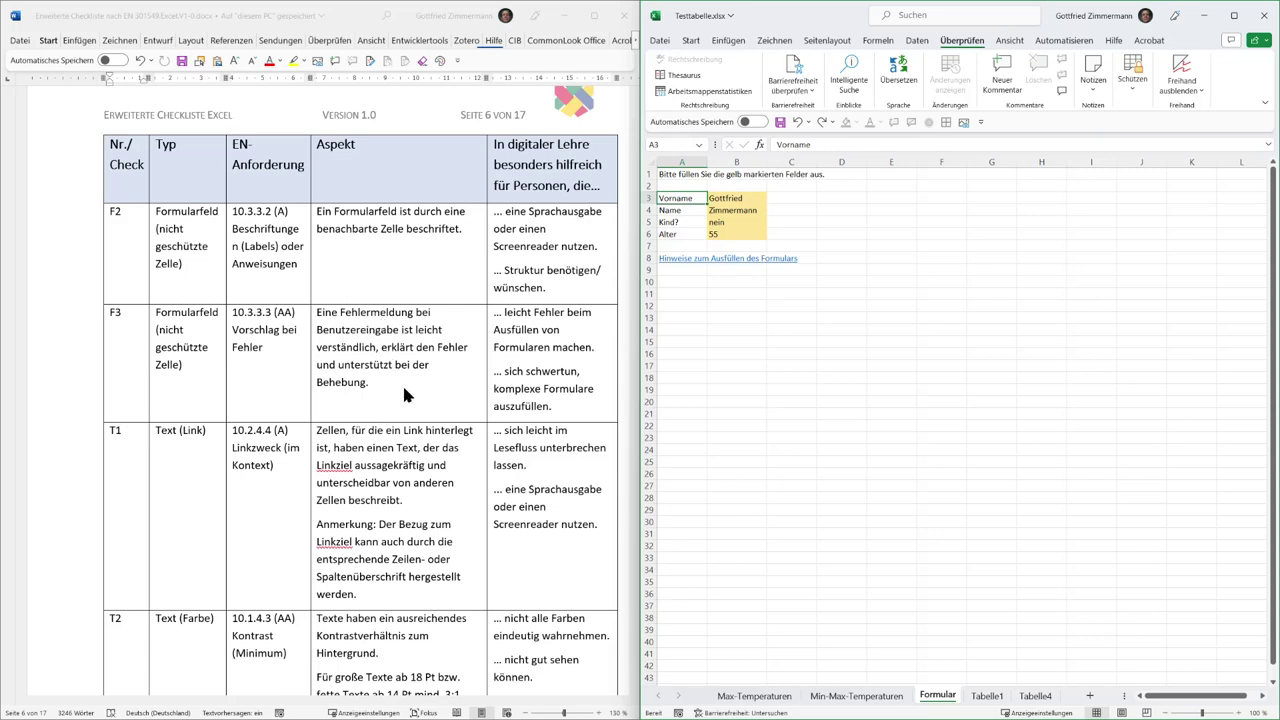
pyautogui.click(716, 222)
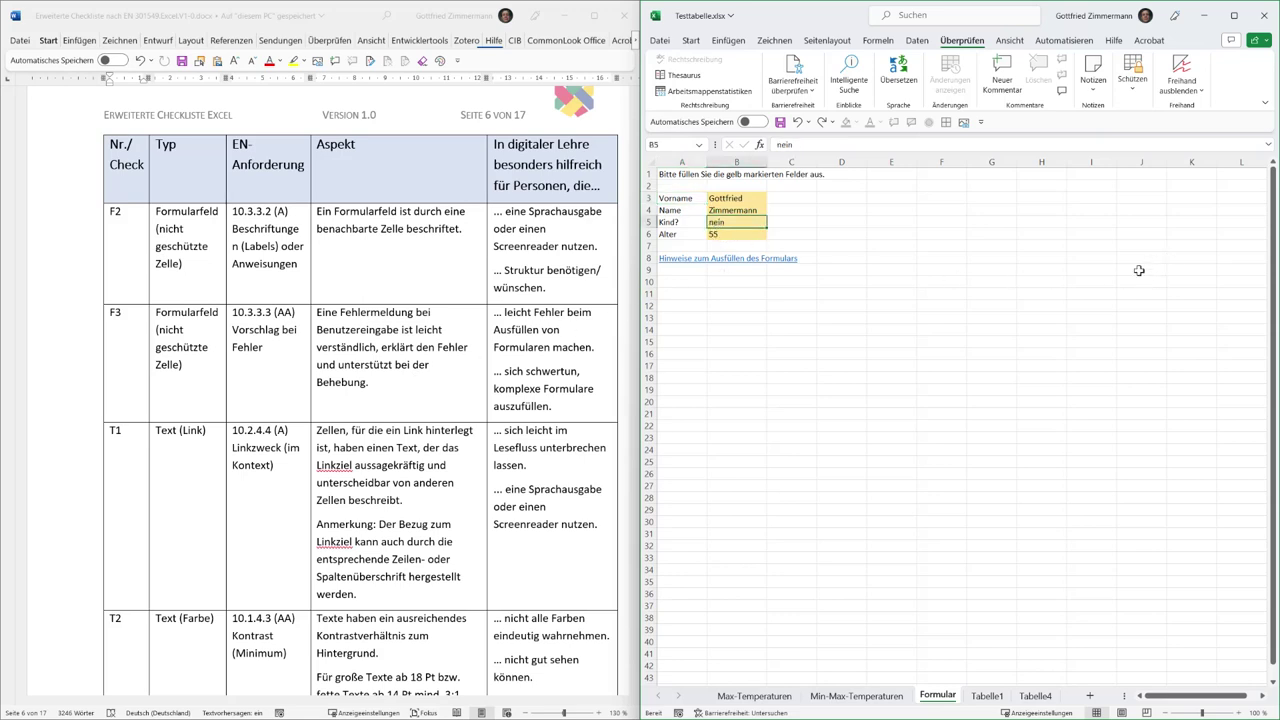
pyautogui.write('ja')
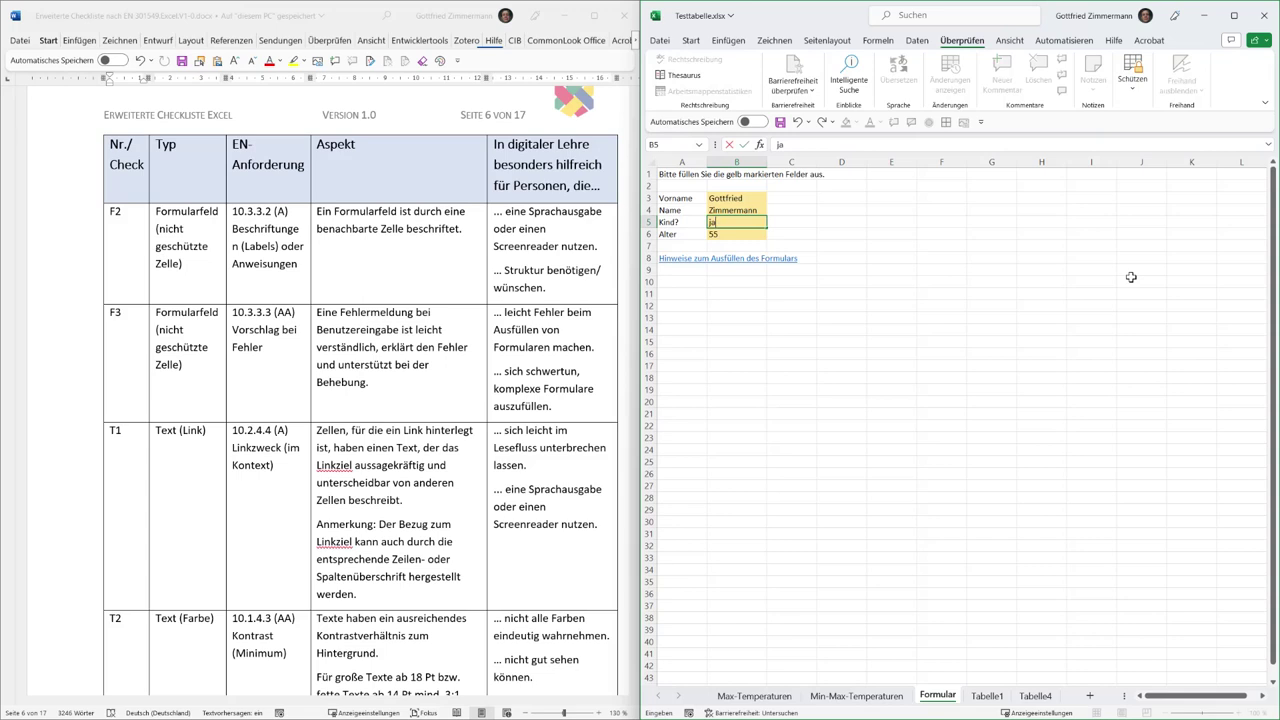
pyautogui.press('Return')
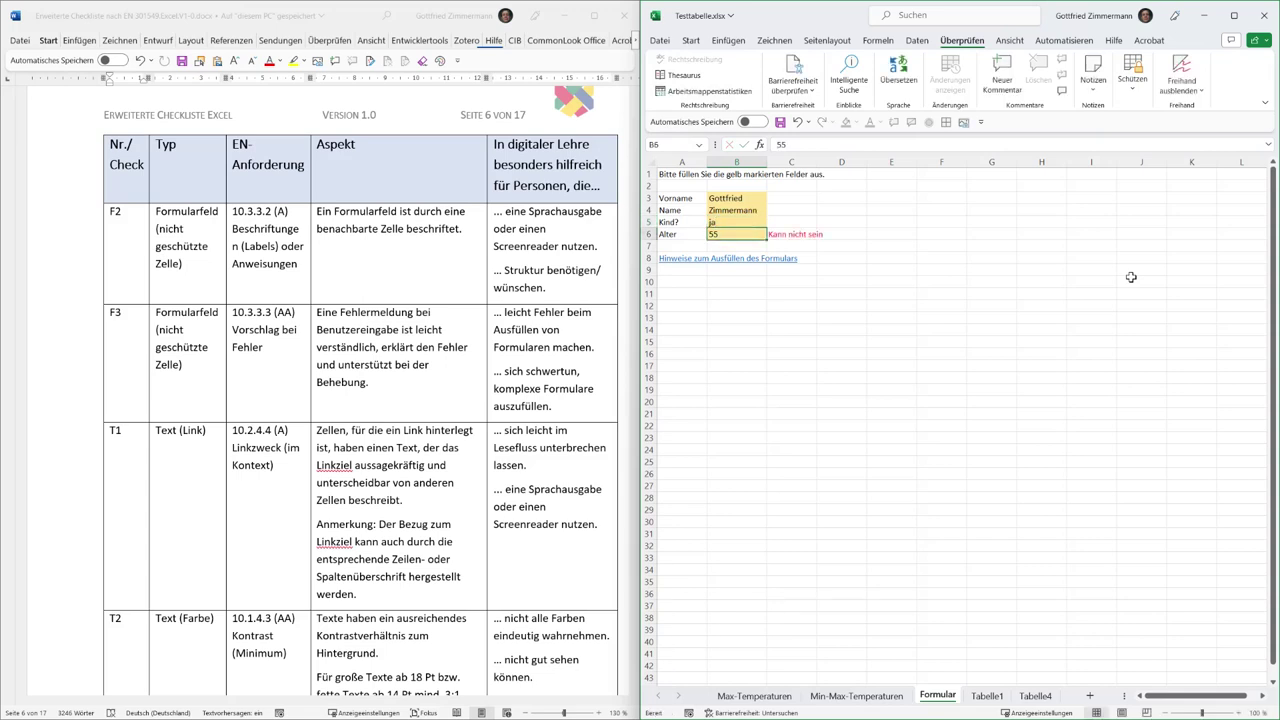
pyautogui.press('Right')
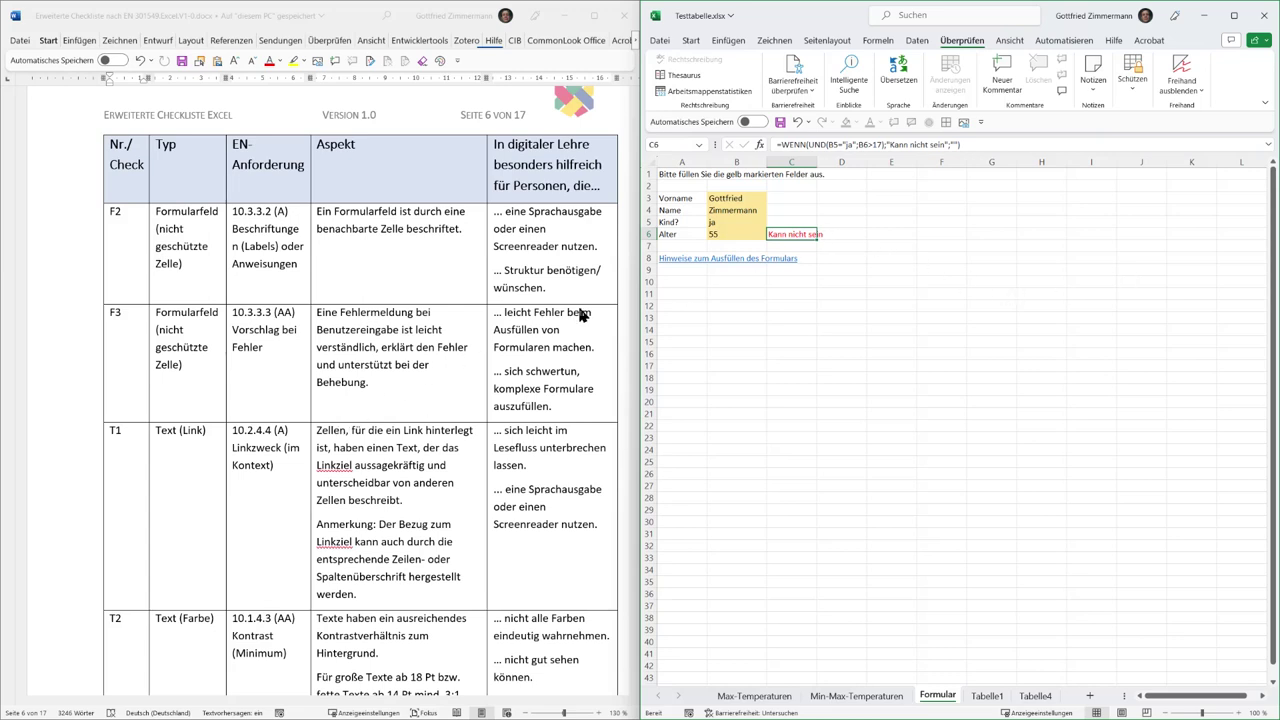
# Step: Bring the T1 'Text (Link)' check into view in Word, then show Excel's Max-Temperaturen and Formular sheets
pyautogui.click(178, 443)
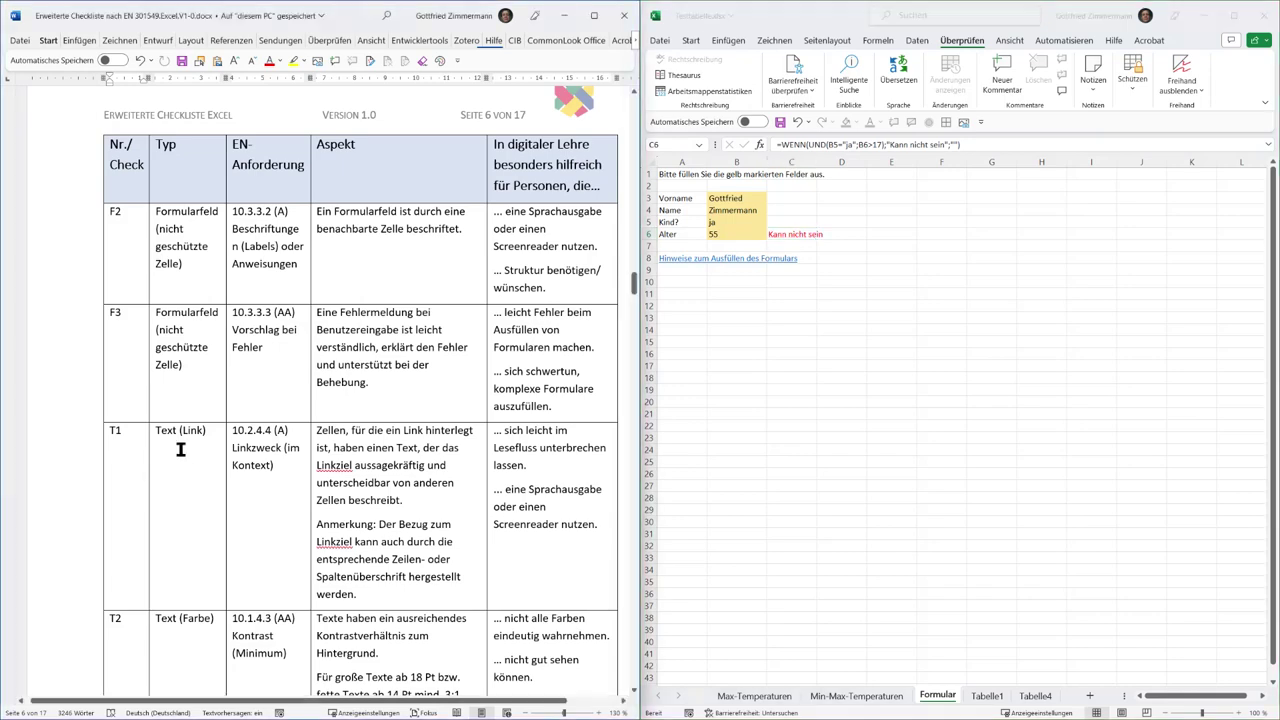
pyautogui.scroll(-5, 180, 442)
pyautogui.scroll(-1, 181, 440)
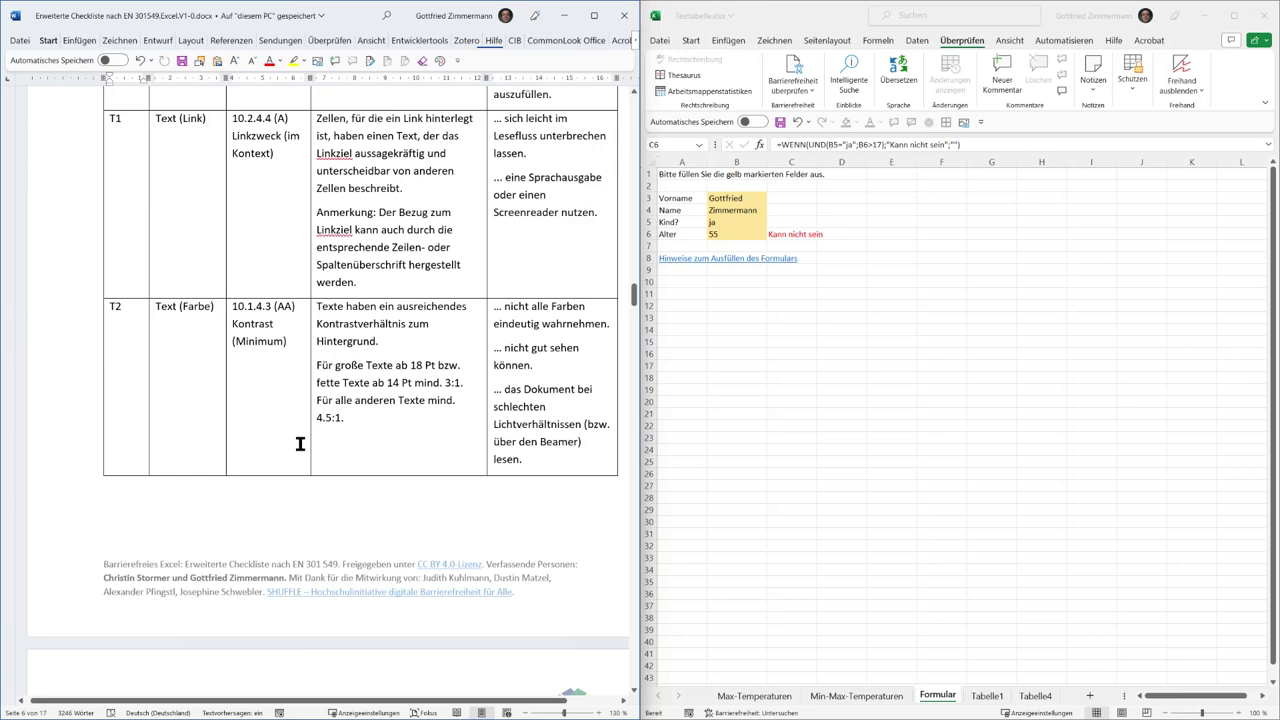
pyautogui.scroll(3, 300, 443)
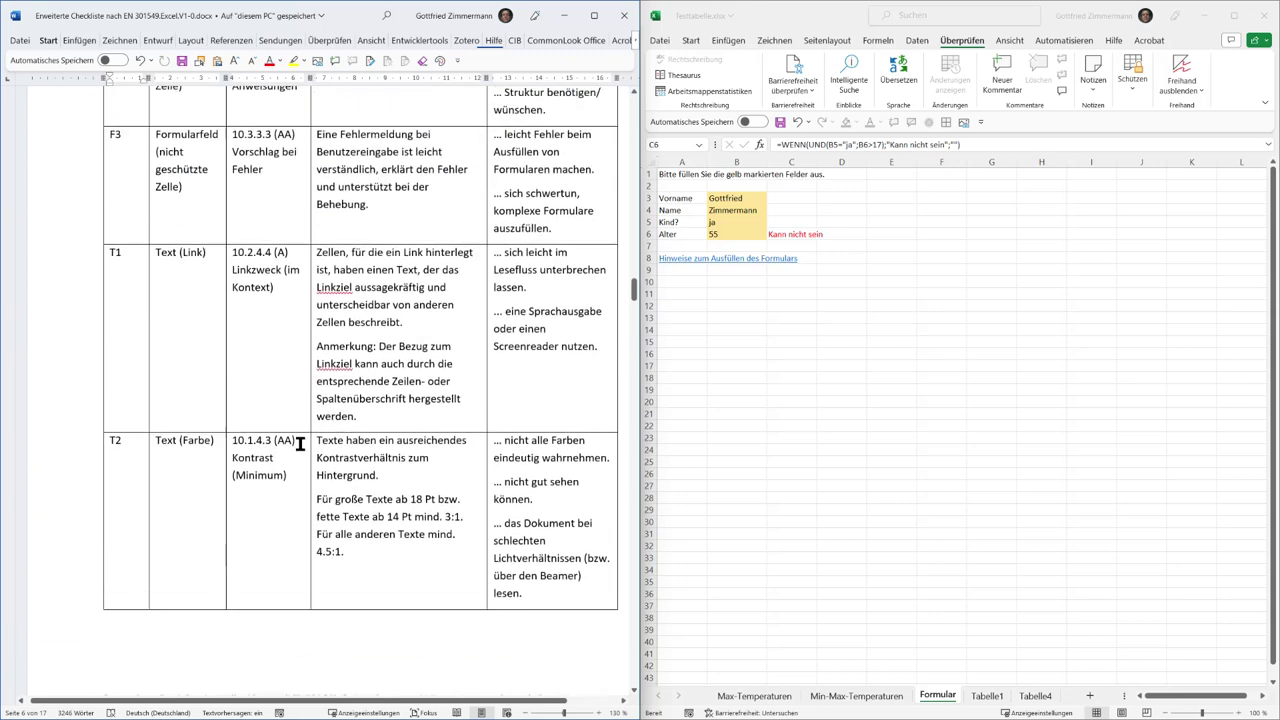
pyautogui.click(160, 285)
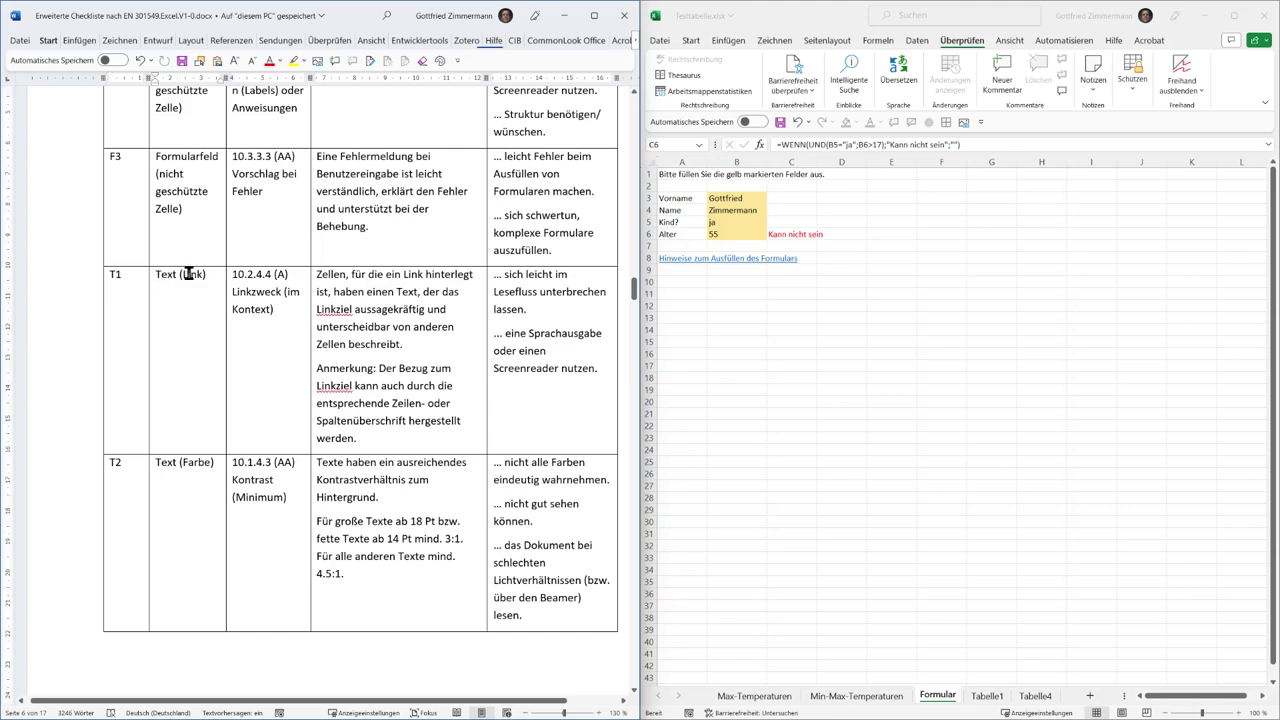
pyautogui.click(770, 695)
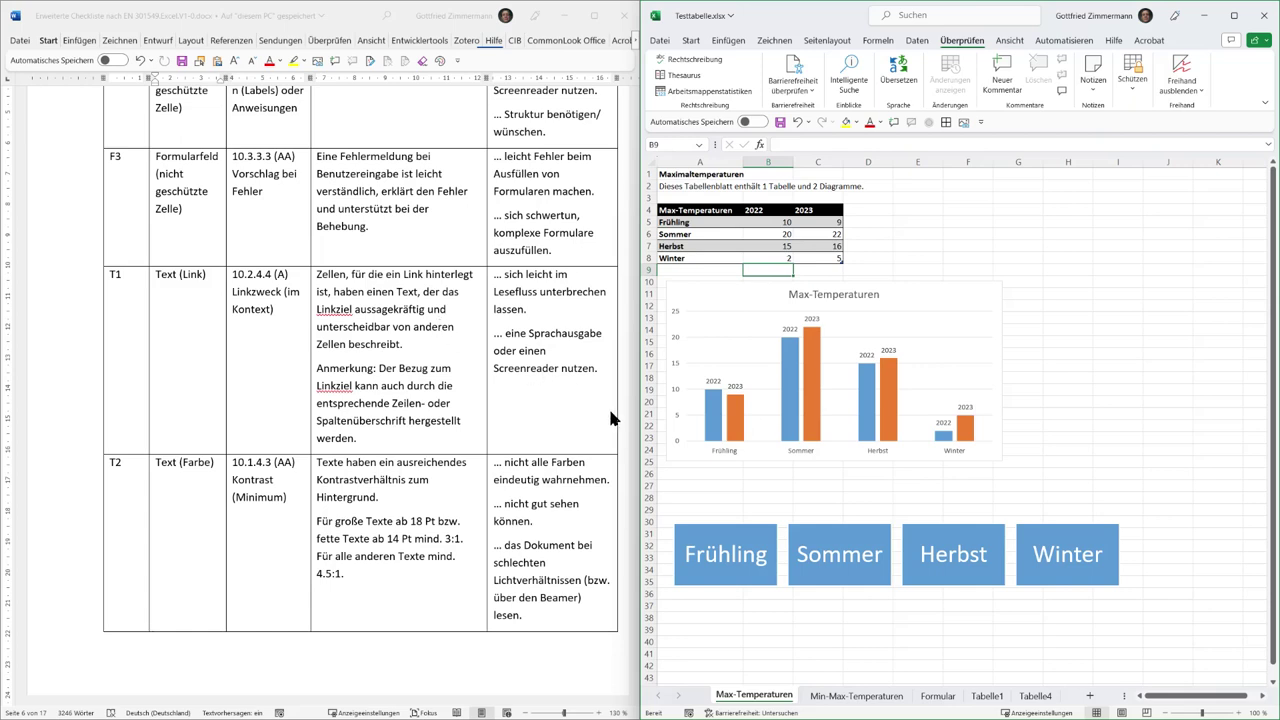
pyautogui.click(935, 699)
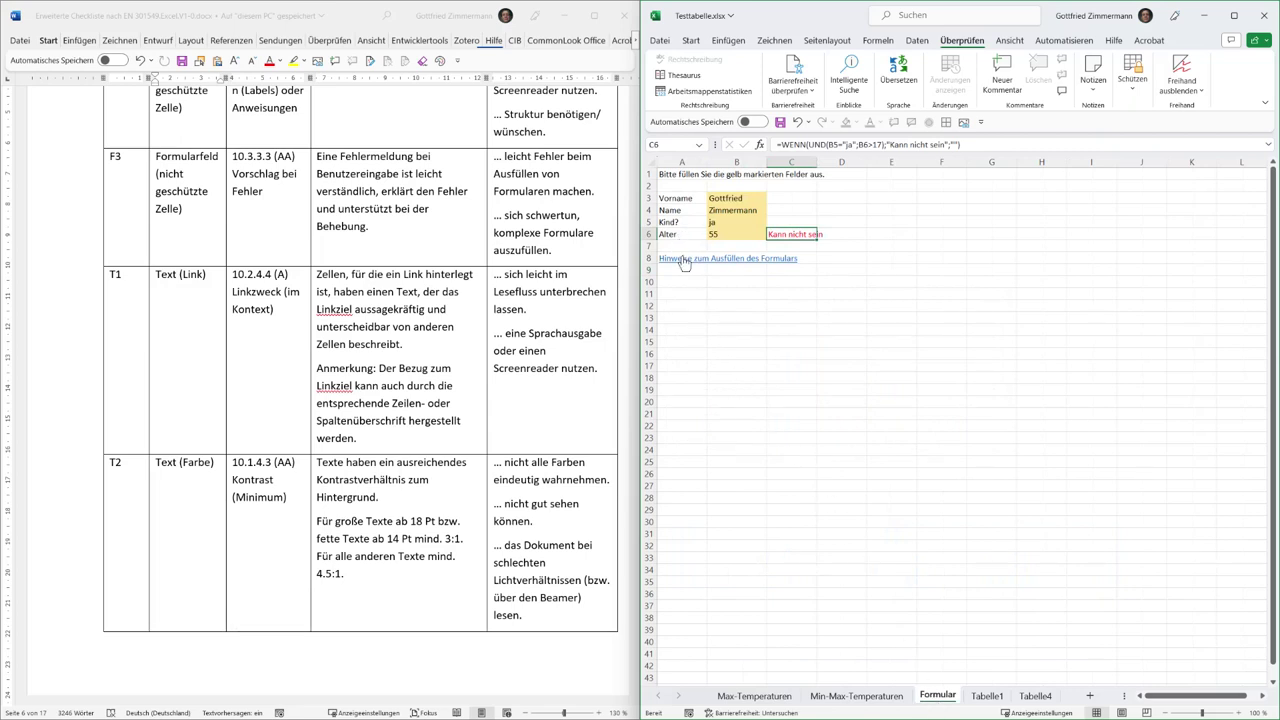
# Step: Select link cell A8 and remove the Formular sheet's protection
pyautogui.moveTo(683, 266)
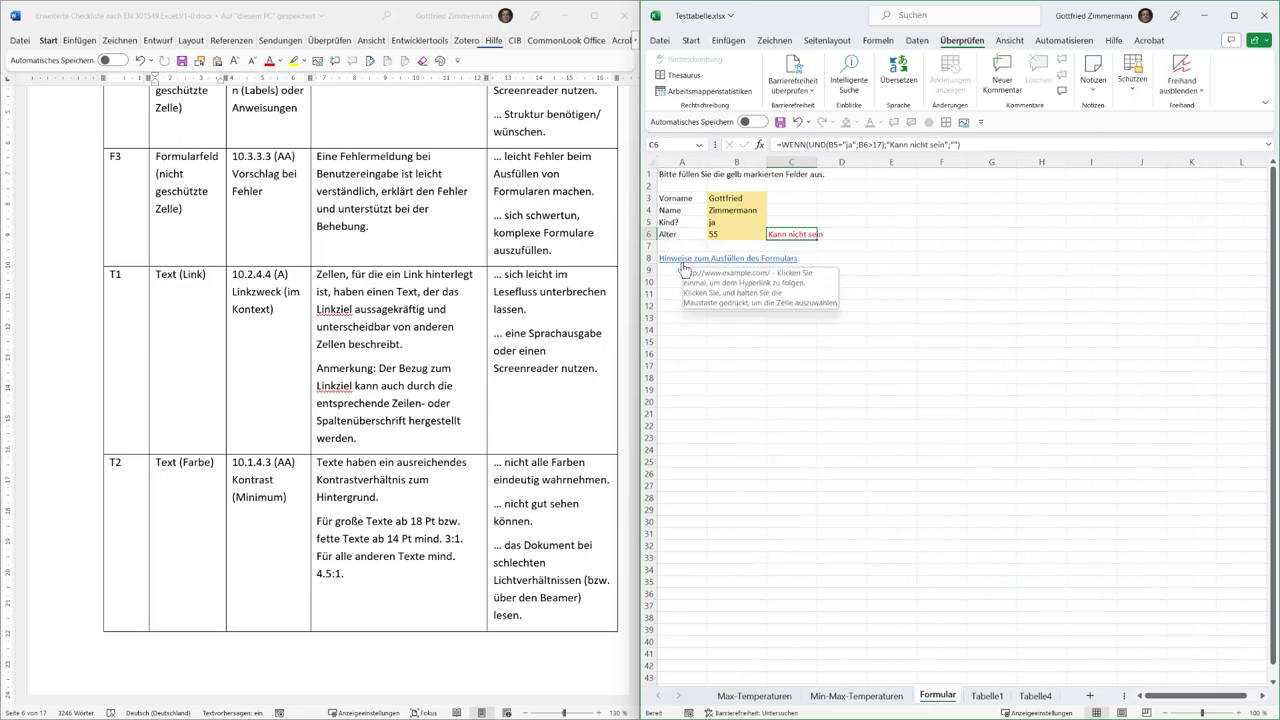
pyautogui.click(685, 272)
pyautogui.press('Up')
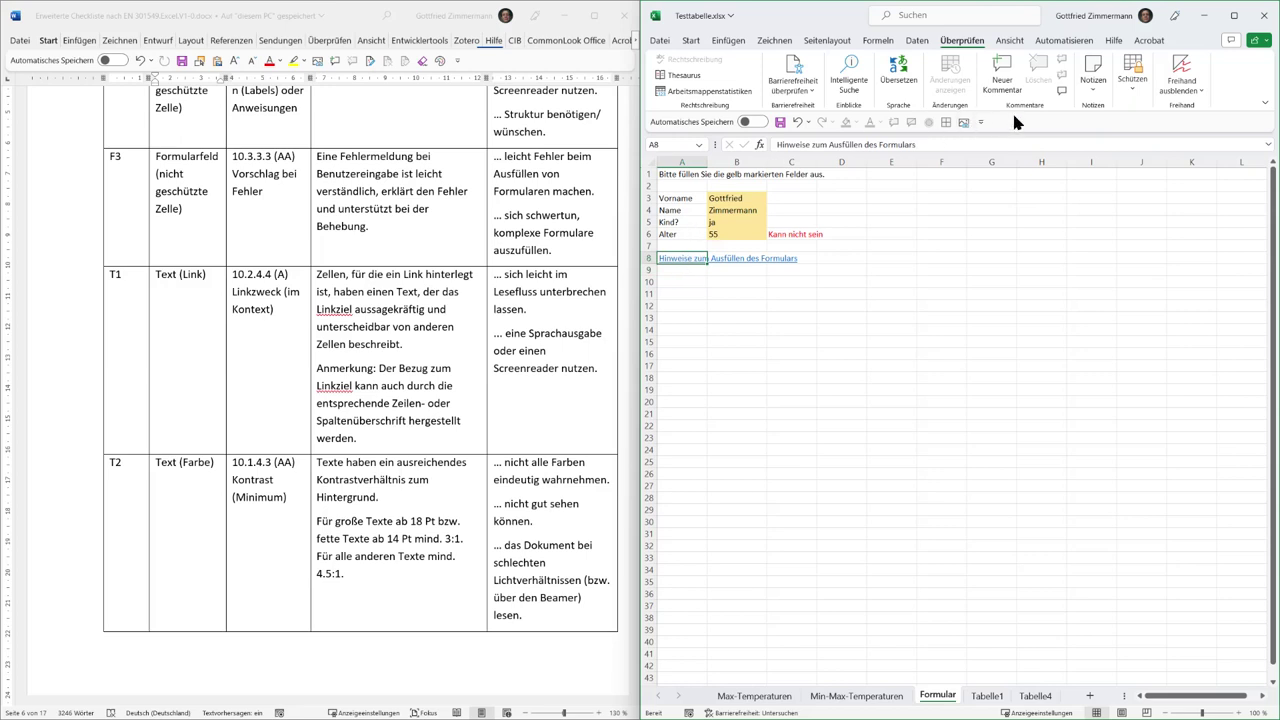
pyautogui.click(1132, 84)
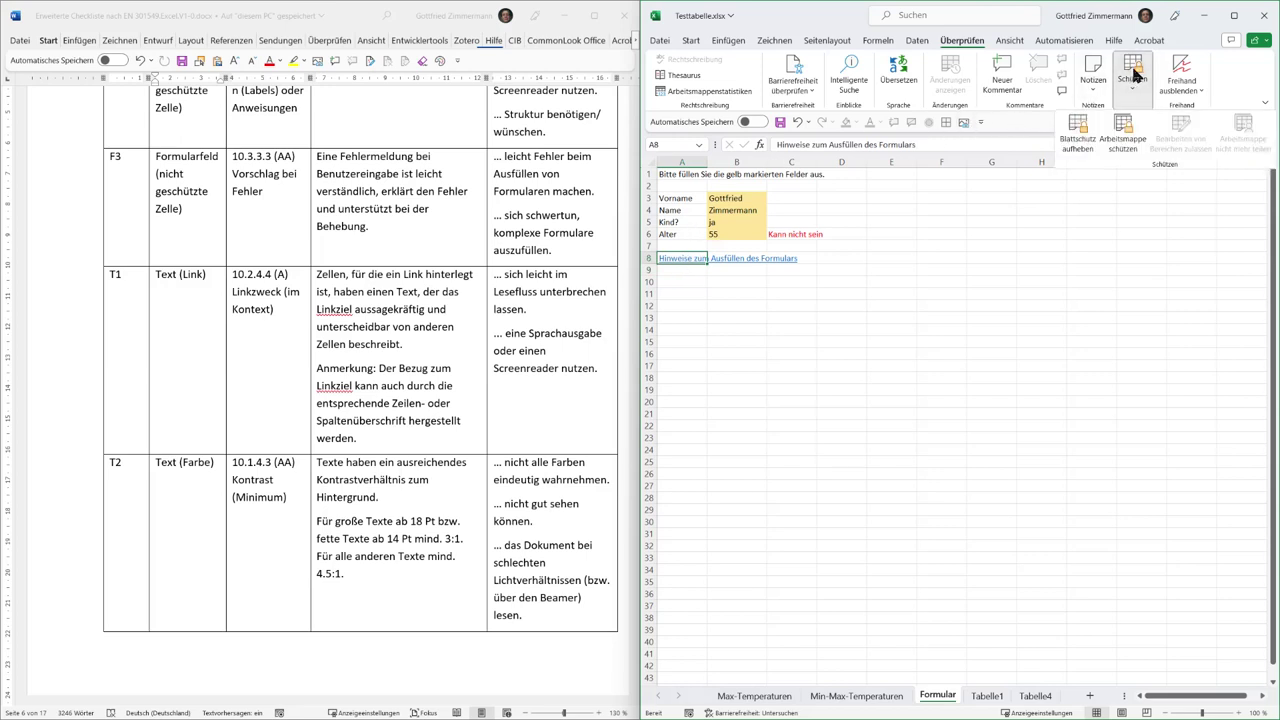
pyautogui.click(1070, 148)
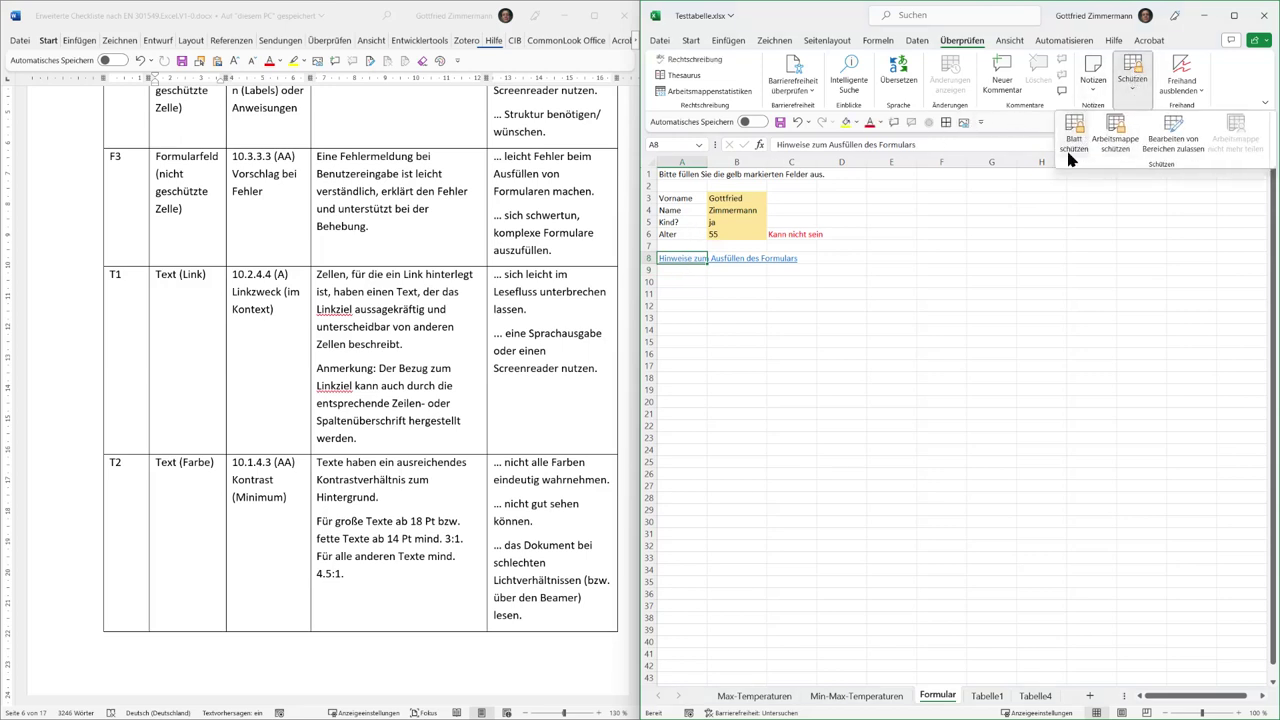
pyautogui.click(683, 278)
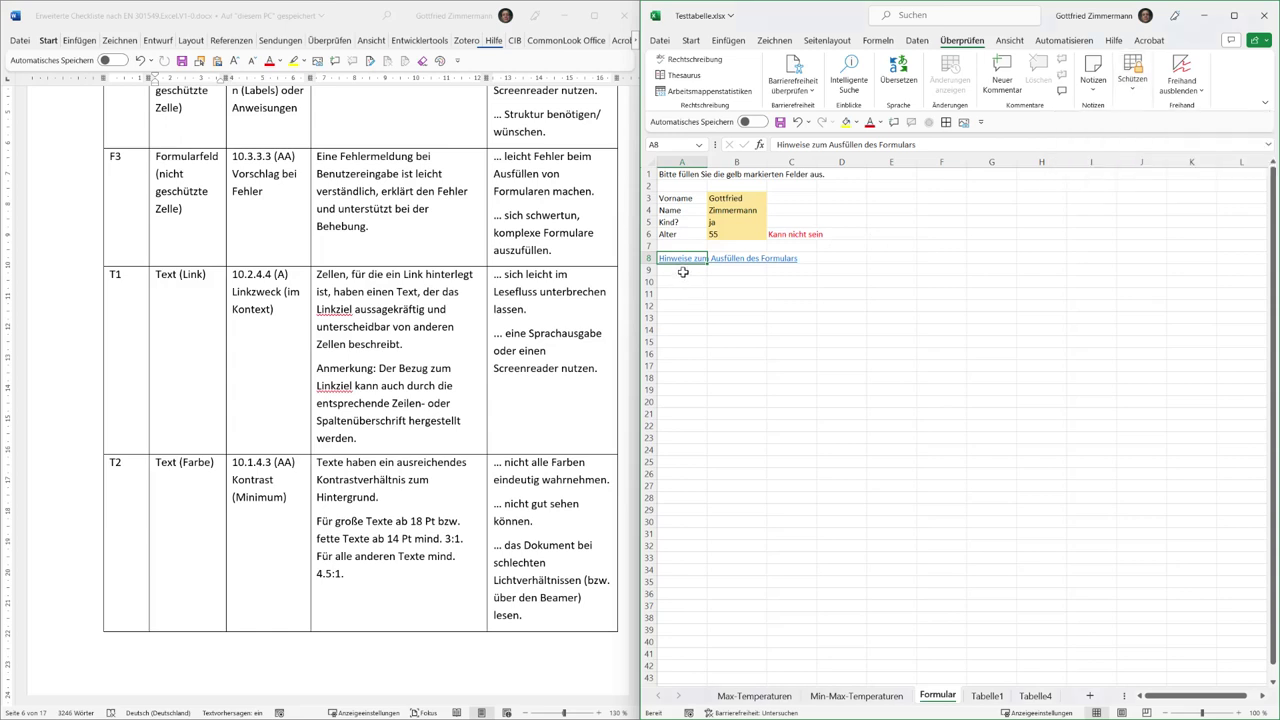
# Step: Check the Hinweise link target in A8 and leave the link unchanged
pyautogui.hotkey('ctrl', 'k')
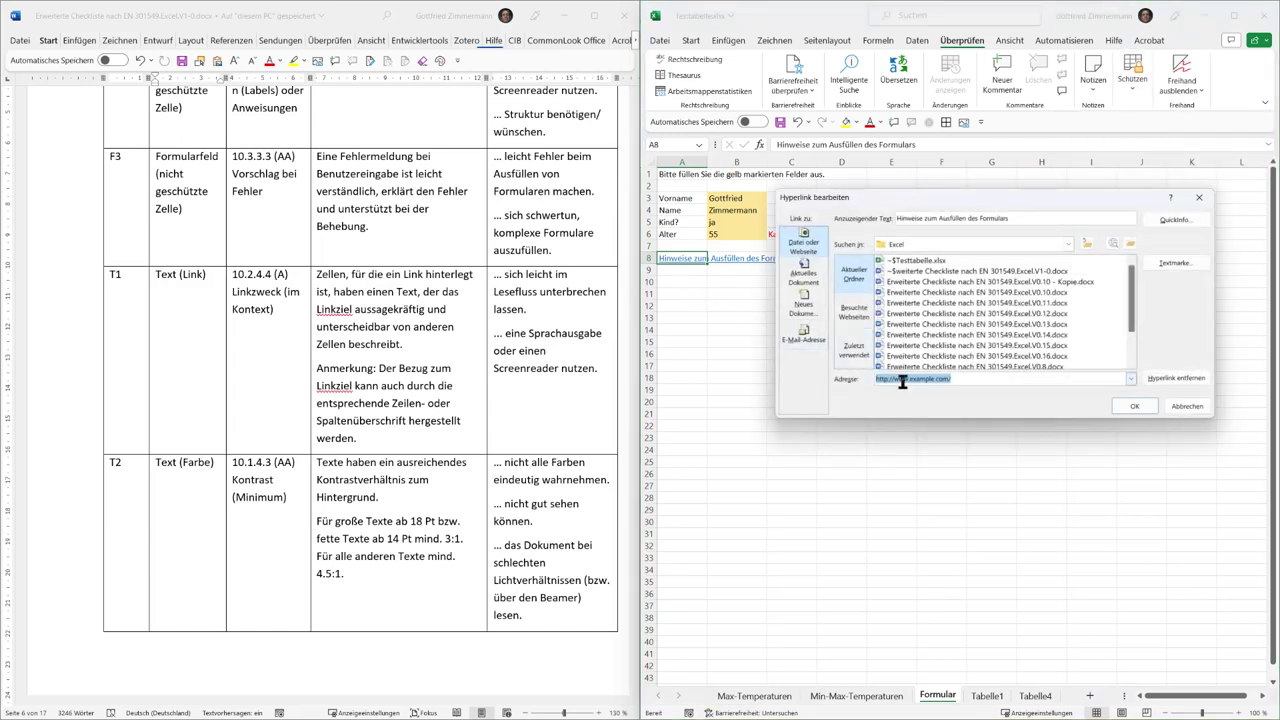
pyautogui.click(1190, 406)
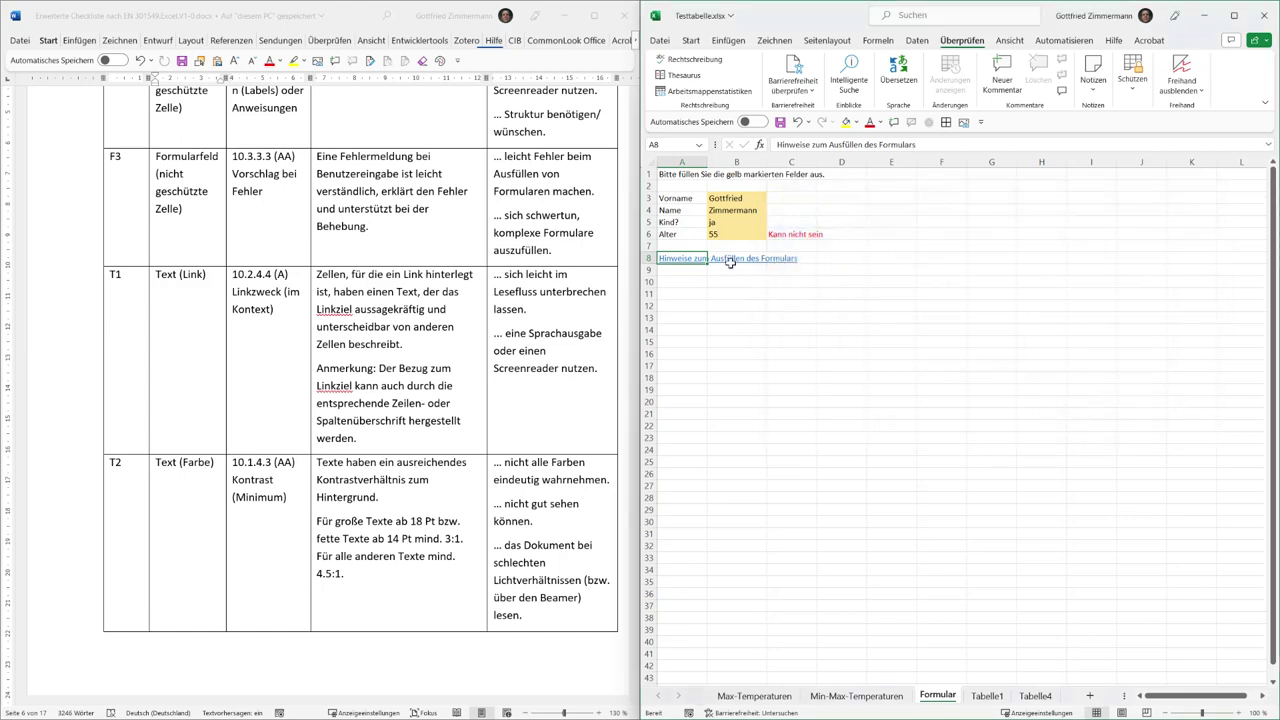
pyautogui.moveTo(697, 263)
# Step: Find 'Generelle Hinweise zu Excel' on page 2 and briefly highlight 'eingebettete Objekte'
pyautogui.scroll(-2, 406, 556)
pyautogui.scroll(-2, 406, 556)
pyautogui.scroll(-5, 406, 556)
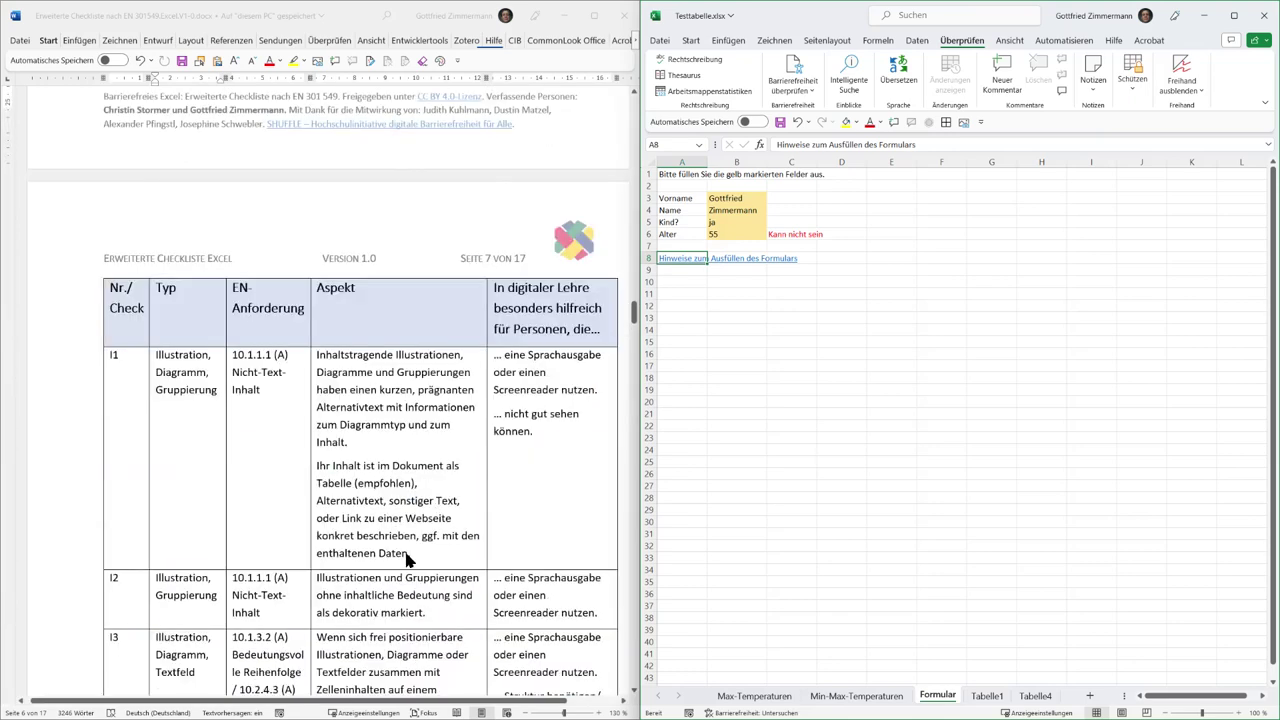
pyautogui.click(129, 369)
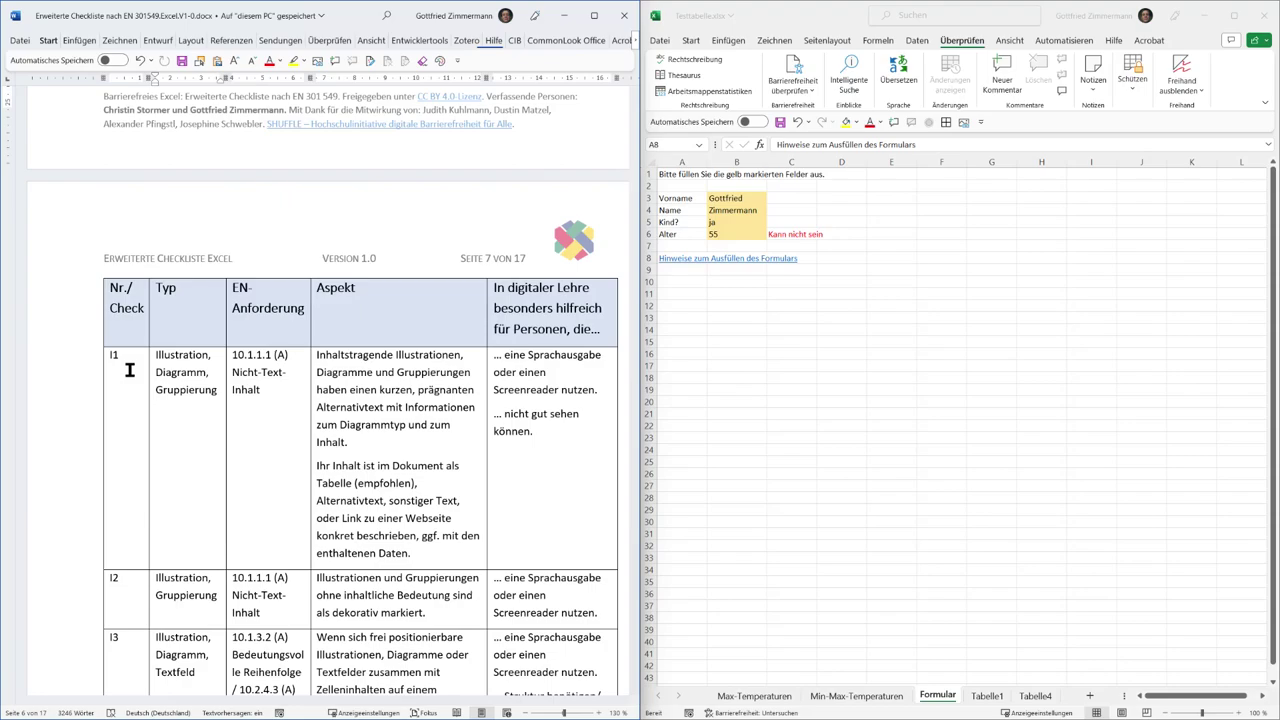
pyautogui.scroll(10, 129, 370)
pyautogui.scroll(10, 129, 370)
pyautogui.scroll(10, 129, 370)
pyautogui.scroll(10, 129, 370)
pyautogui.scroll(-3, 129, 370)
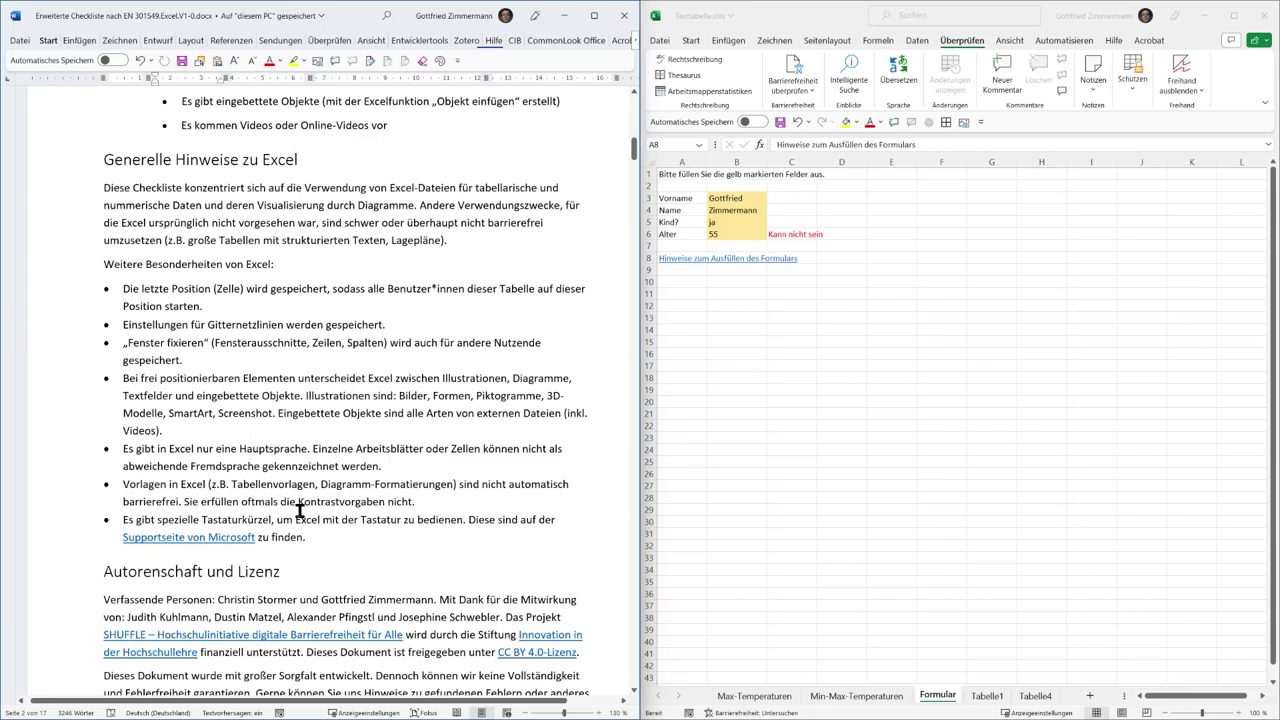
pyautogui.scroll(5, 299, 511)
pyautogui.scroll(-5, 299, 511)
pyautogui.moveTo(196, 396); pyautogui.dragTo(301, 397)
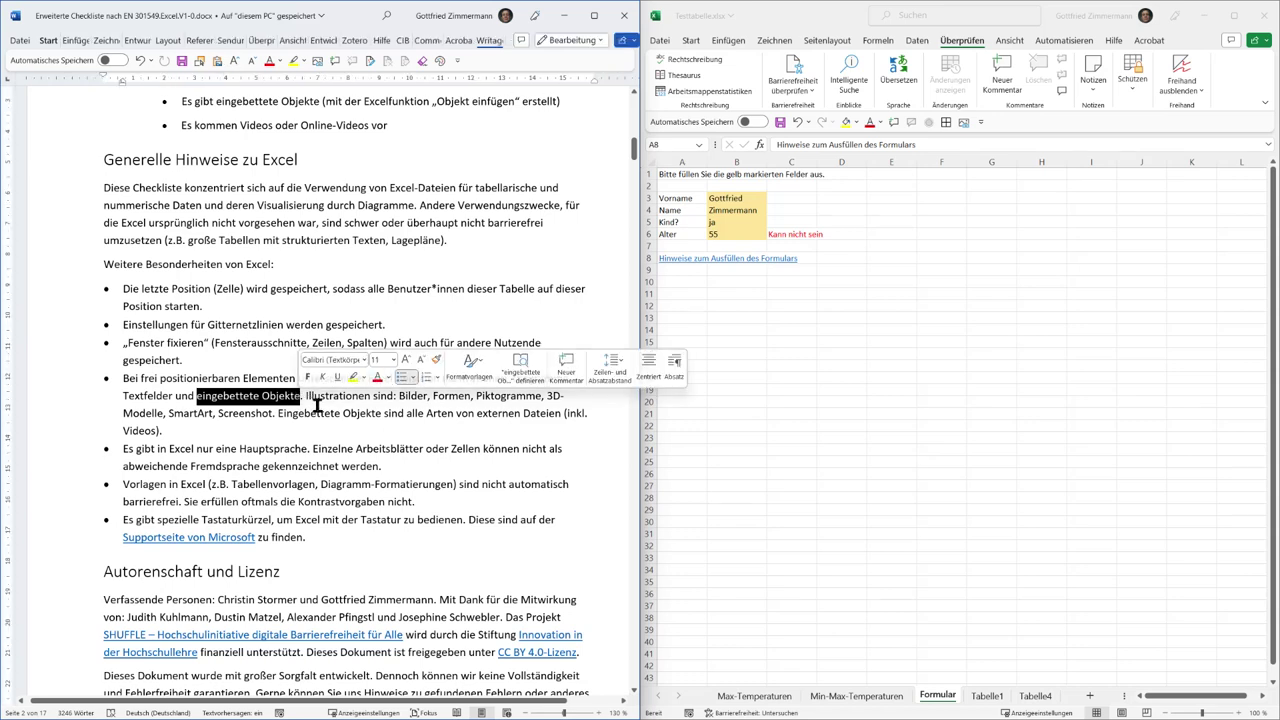
pyautogui.click(325, 403)
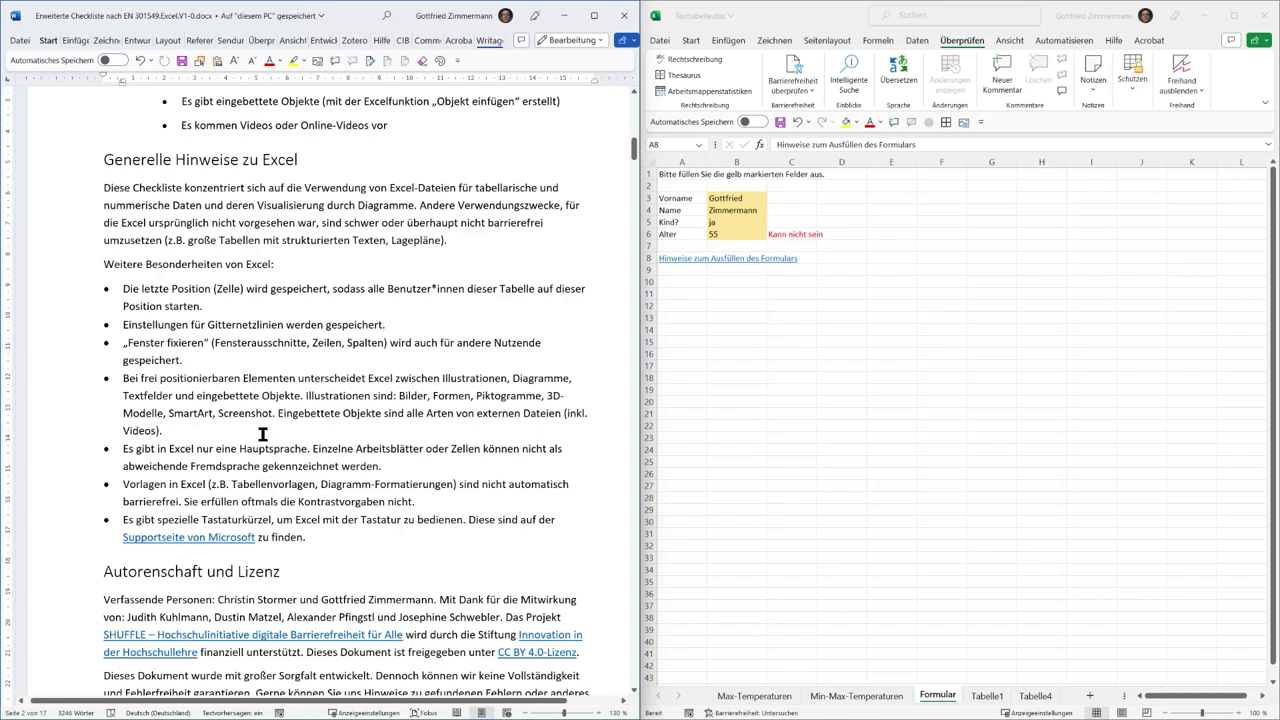
# Step: Advance the checklist to the page 7 illustration checks and show the Max-Temperaturen sheet
pyautogui.scroll(-10, 259, 434)
pyautogui.scroll(-10, 260, 434)
pyautogui.scroll(-10, 270, 428)
pyautogui.scroll(-10, 275, 424)
pyautogui.scroll(-10, 277, 428)
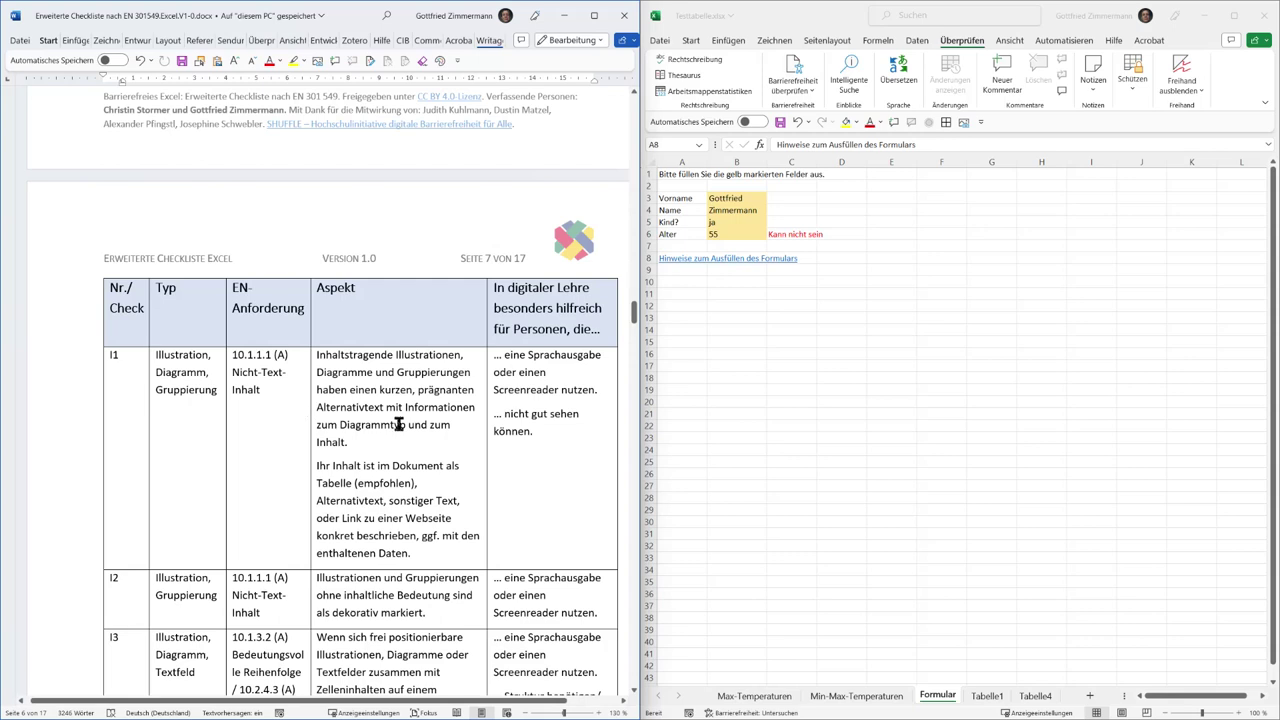
pyautogui.click(775, 697)
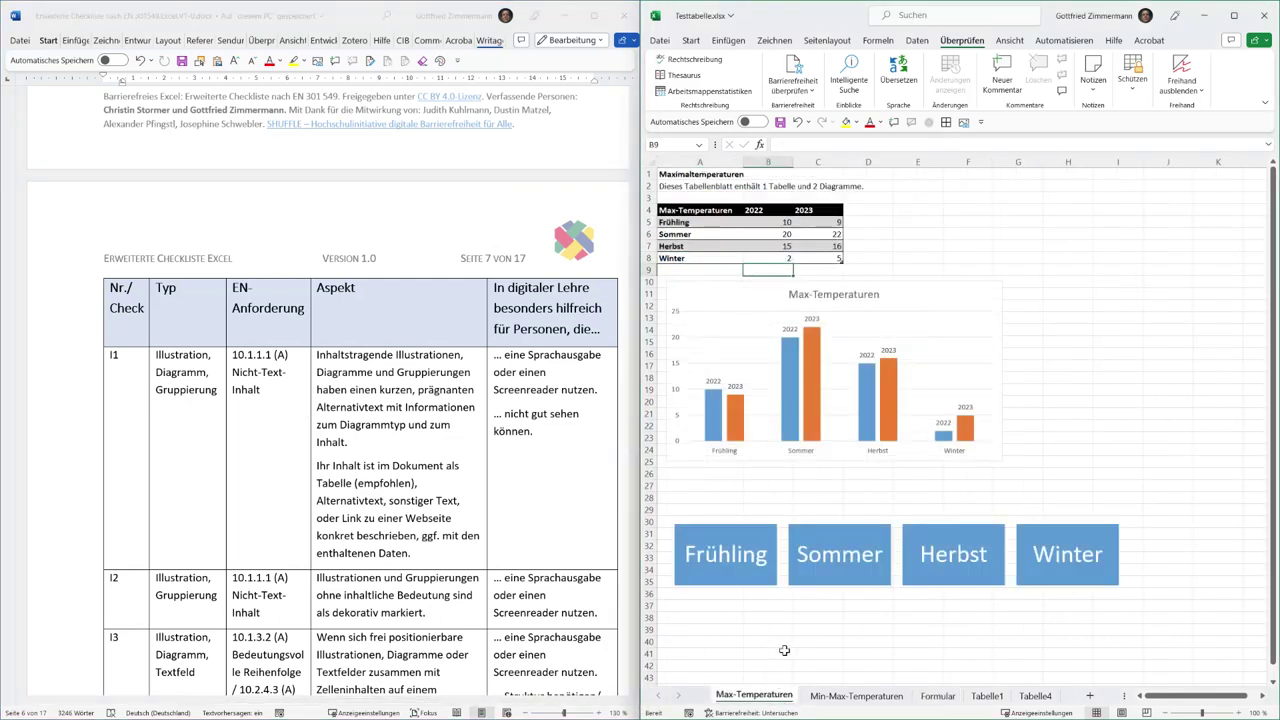
# Step: Open the Max-Temperaturen chart's alternative text, then select table cell A4
pyautogui.click(962, 297)
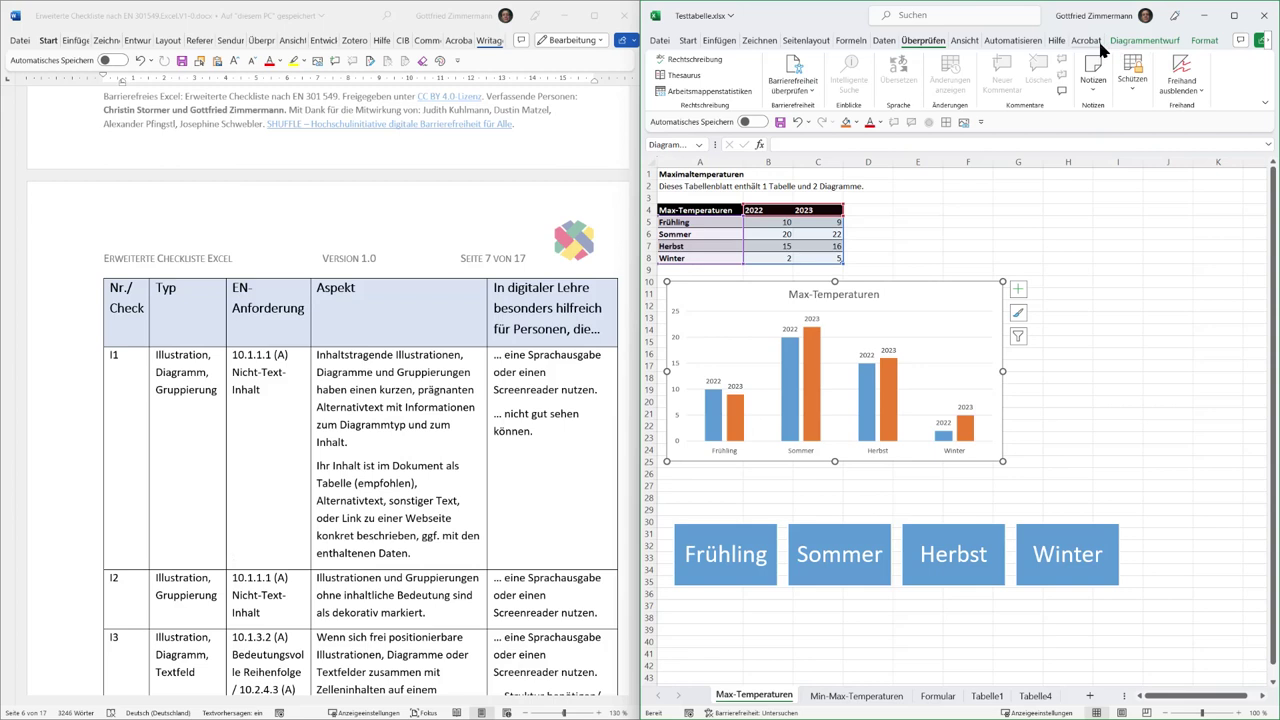
pyautogui.click(1206, 42)
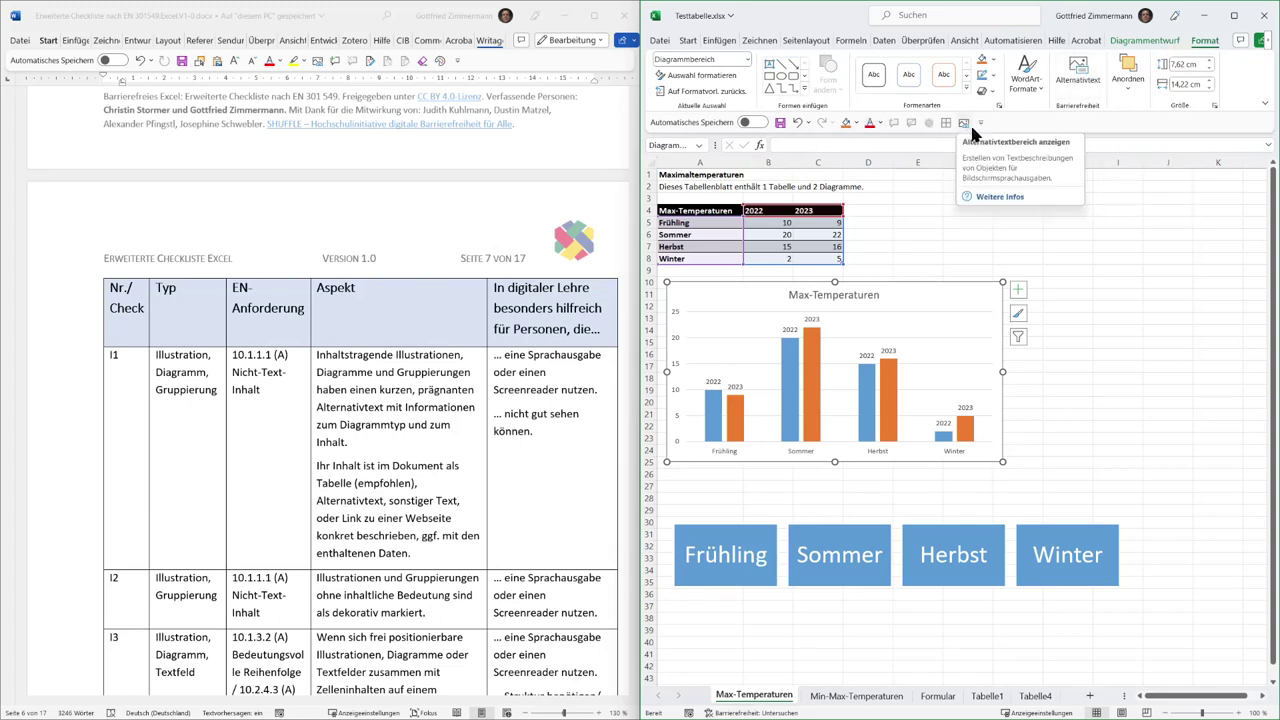
pyautogui.click(1075, 78)
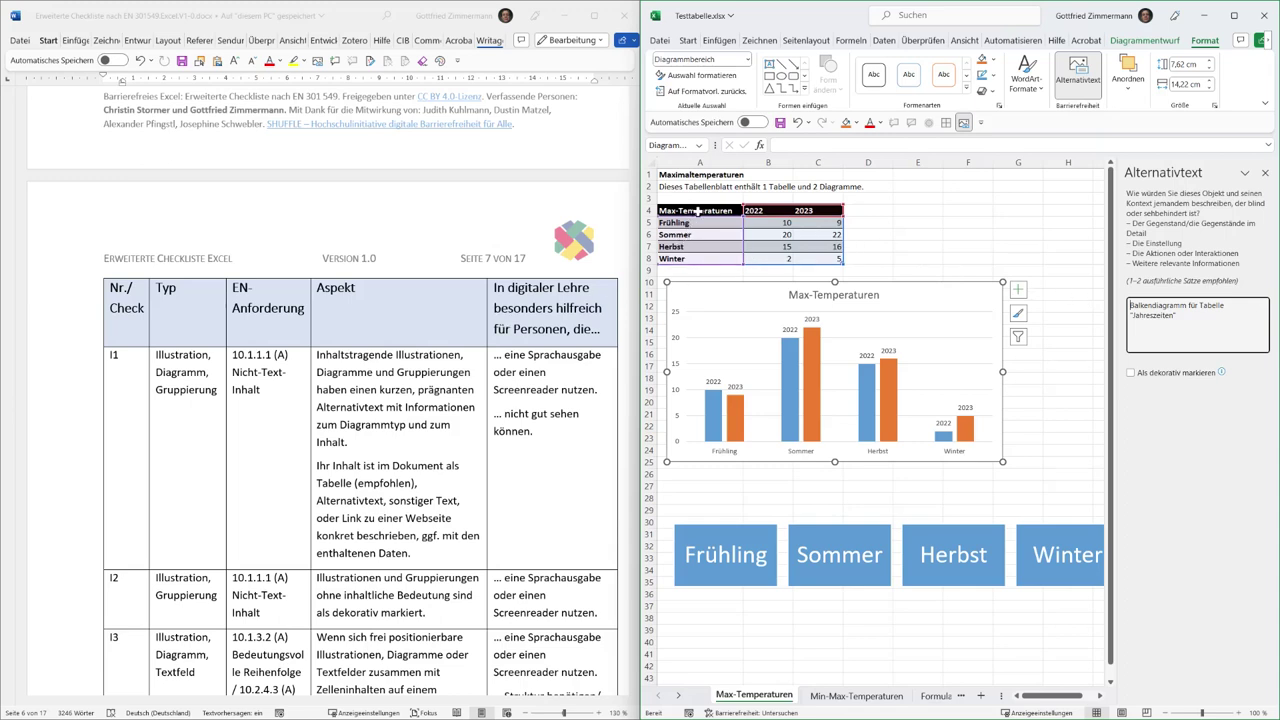
pyautogui.click(697, 211)
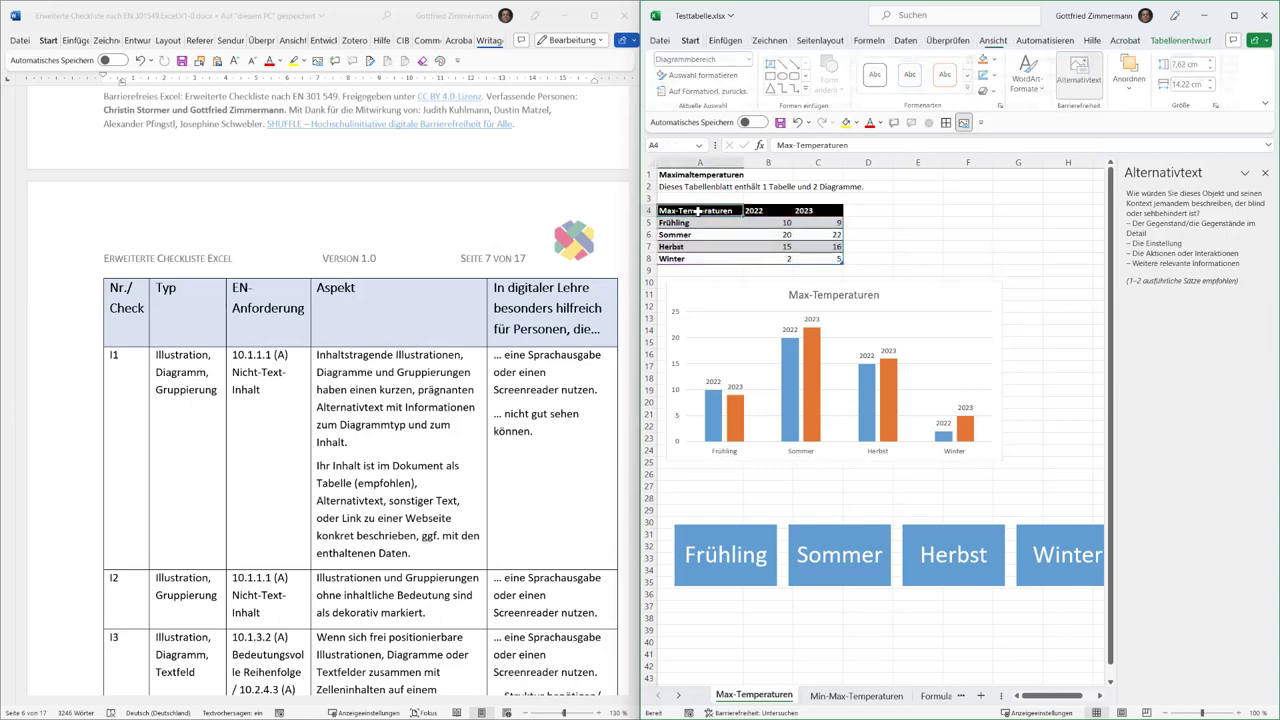
# Step: Rename the table from Tabelle1 to Jahreszeiten and recheck the chart's alt text
pyautogui.keyDown('shift'); pyautogui.click(830, 258); pyautogui.keyUp('shift')
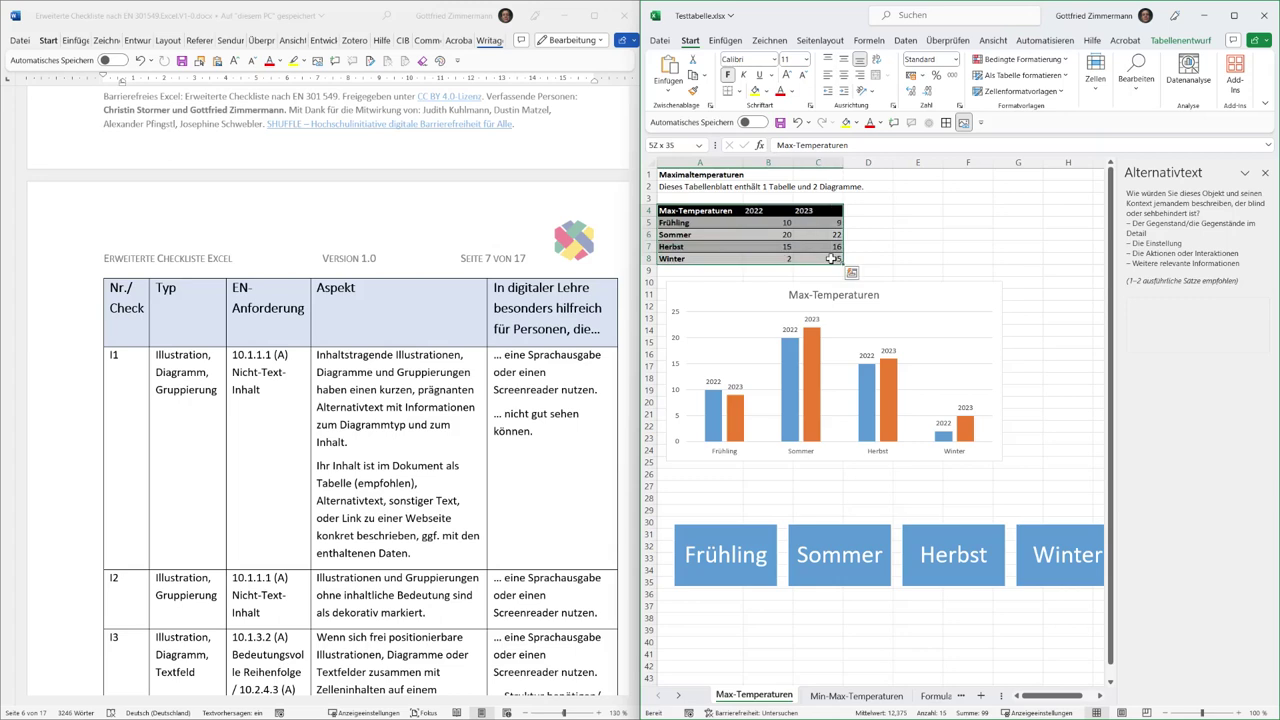
pyautogui.click(1157, 45)
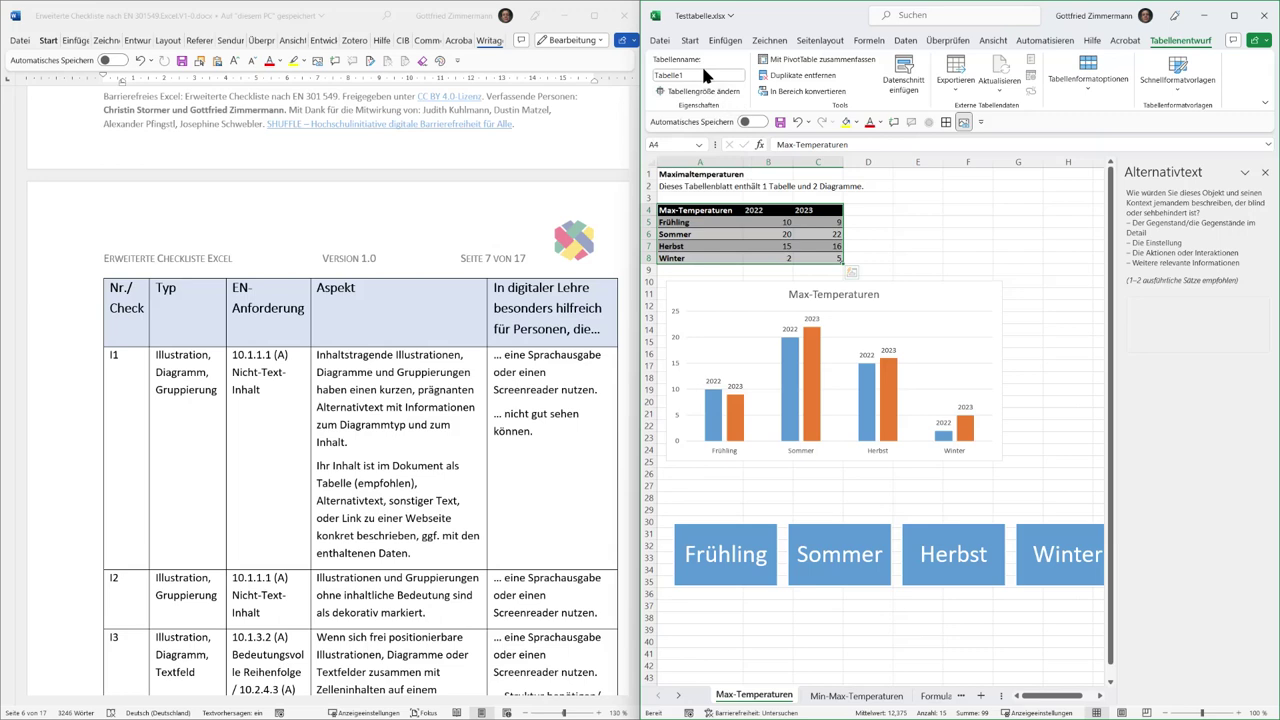
pyautogui.click(698, 75)
pyautogui.write('Jahreszeiten')
pyautogui.press('Return')
pyautogui.click(952, 299)
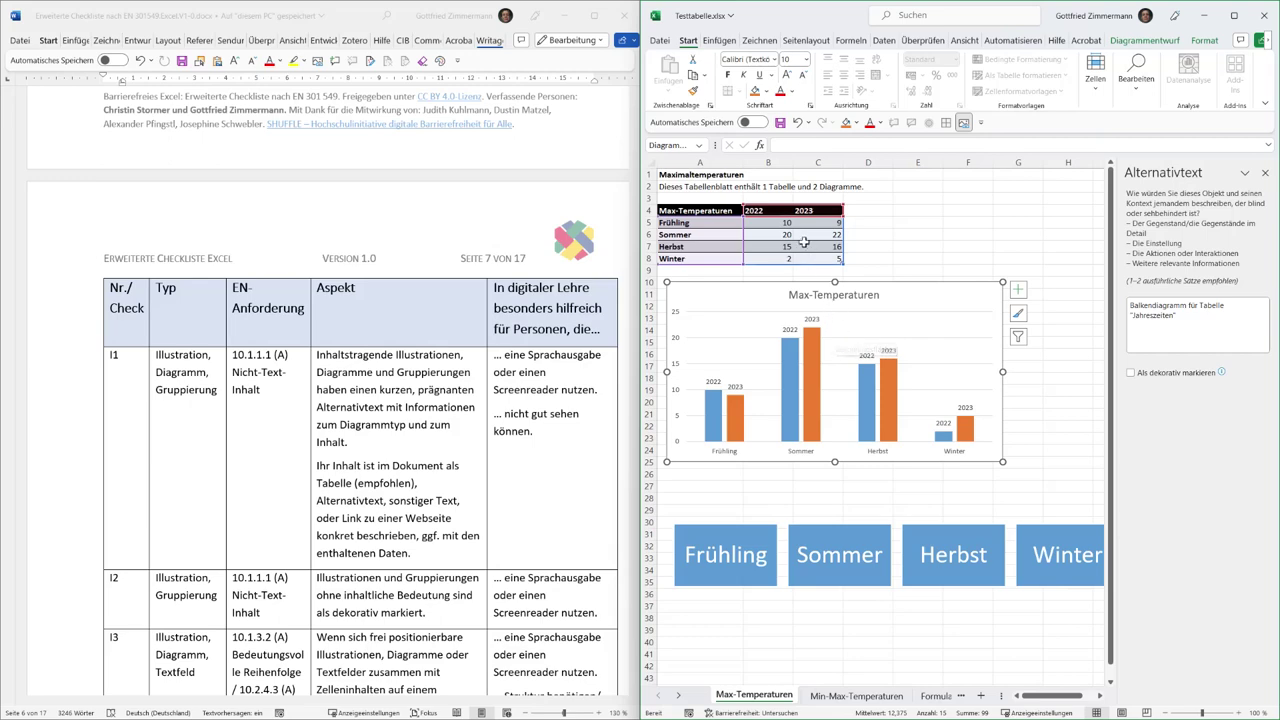
# Step: Select A4:C9 and try a hyphenated table name, dismissing the invalid-name error
pyautogui.scroll(-3, 290, 502)
pyautogui.scroll(-3, 290, 502)
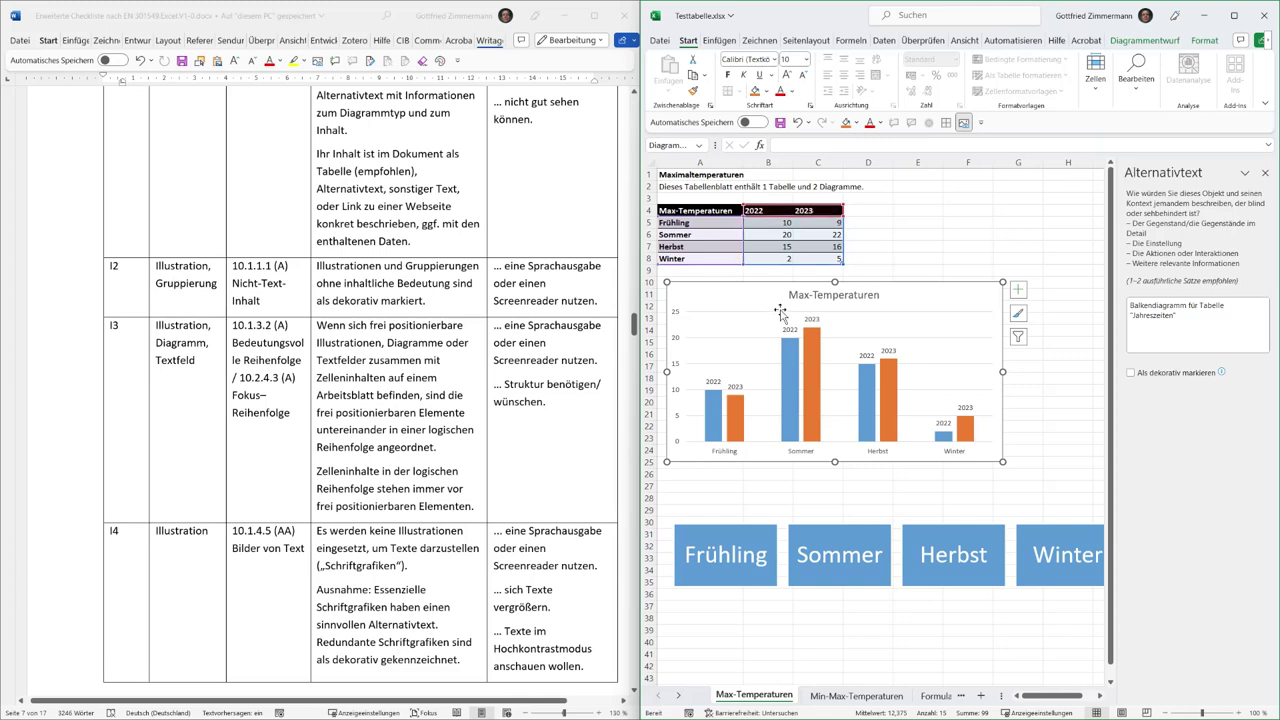
pyautogui.moveTo(712, 211); pyautogui.dragTo(811, 258)
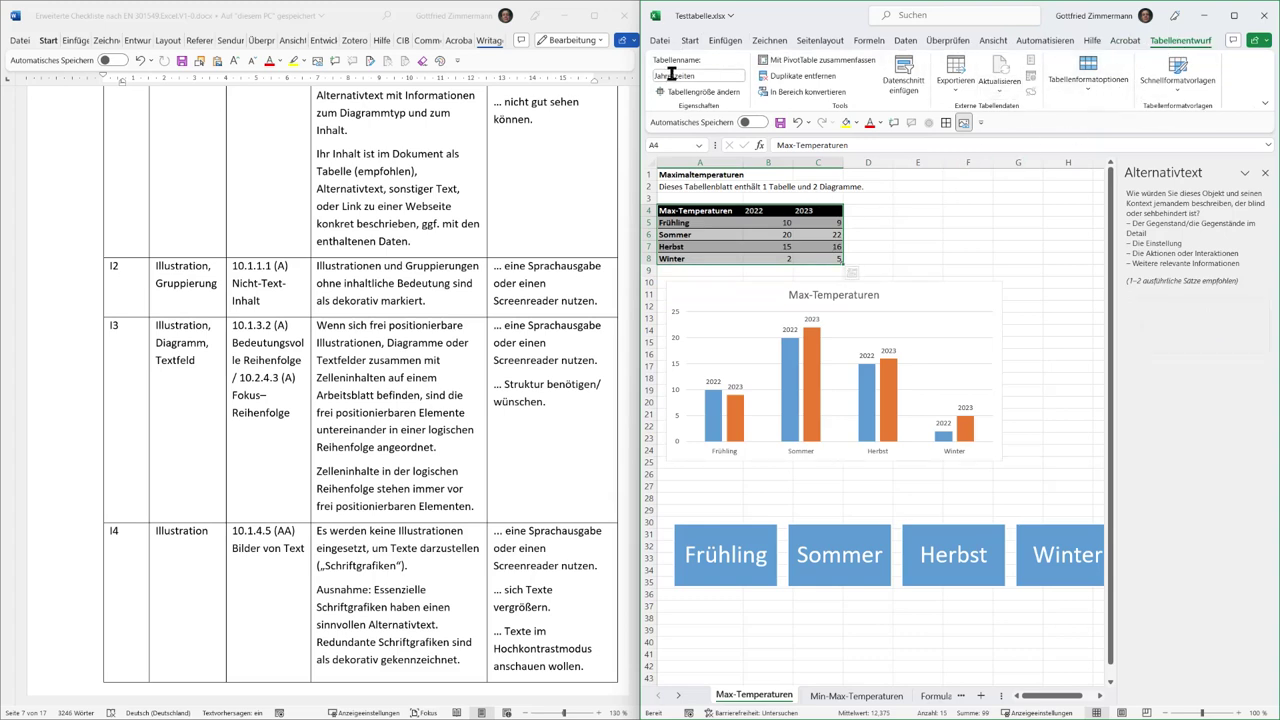
pyautogui.click(703, 76)
pyautogui.write('Max-Temperaturen')
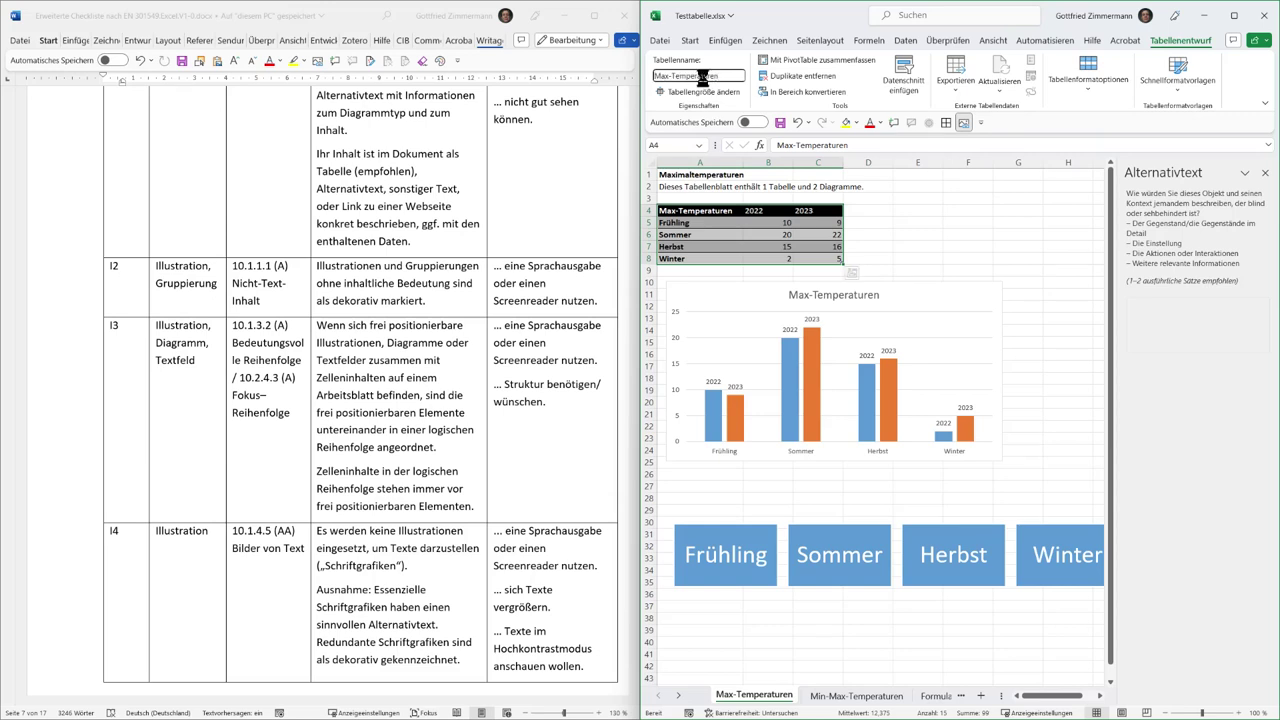
pyautogui.press('Return')
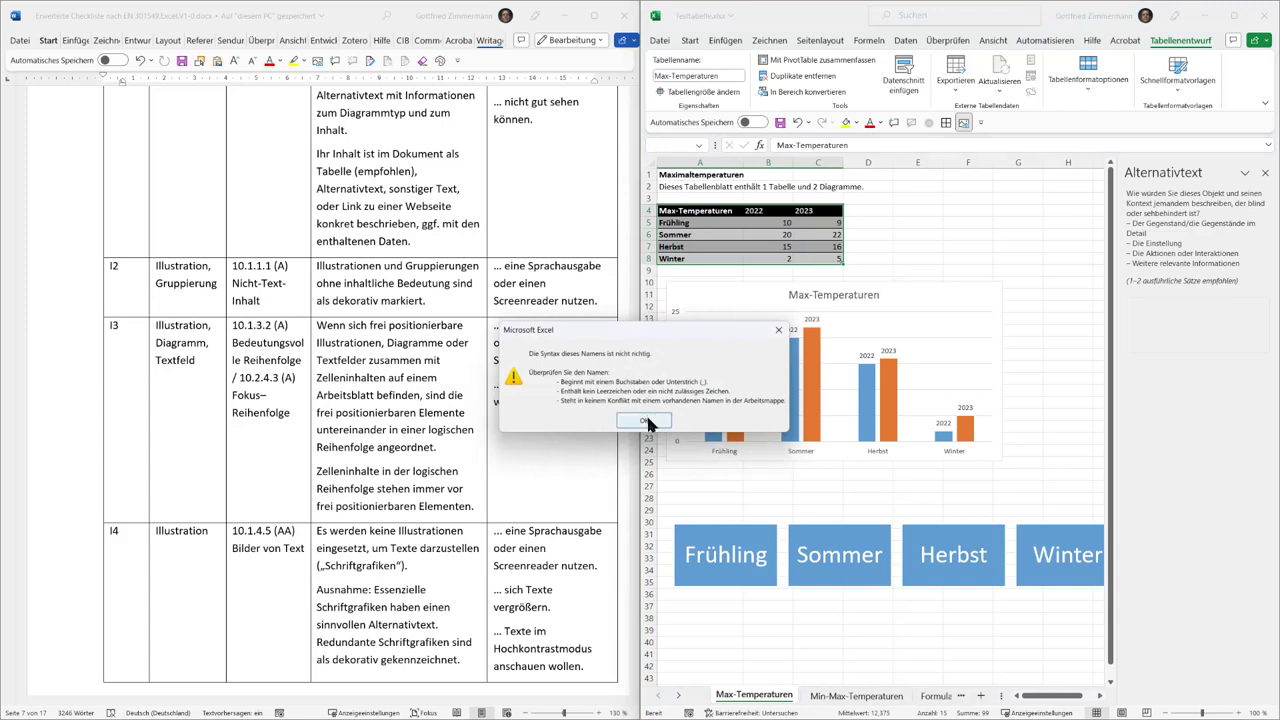
pyautogui.click(646, 421)
# Step: Rename the table to MaxTemperaturen and select the old name in the chart's alt text
pyautogui.click(690, 76)
pyautogui.write('MaxTemperature')
pyautogui.press('Return')
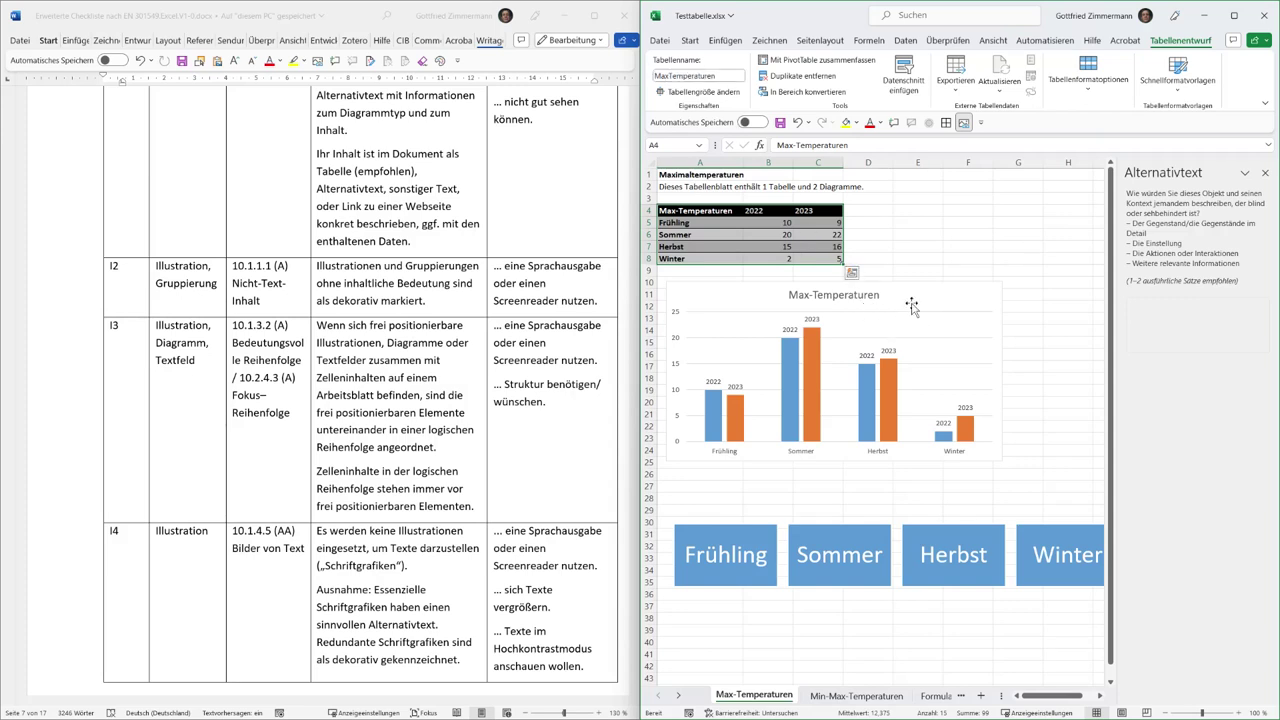
pyautogui.click(910, 306)
pyautogui.doubleClick(1152, 315)
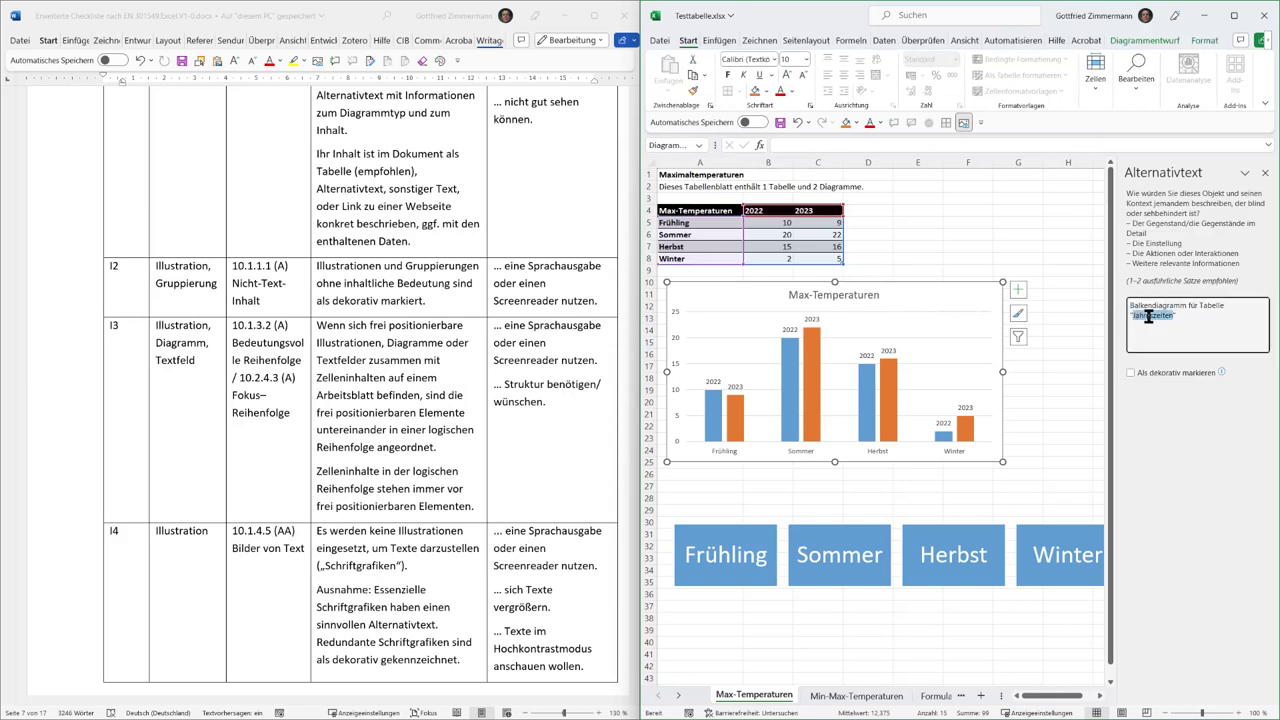
# Step: Replace the table name in the chart's alt text with MaxTemperaturen, then select the season SmartArt
pyautogui.write('MaxTemperaturen')
pyautogui.click(390, 368)
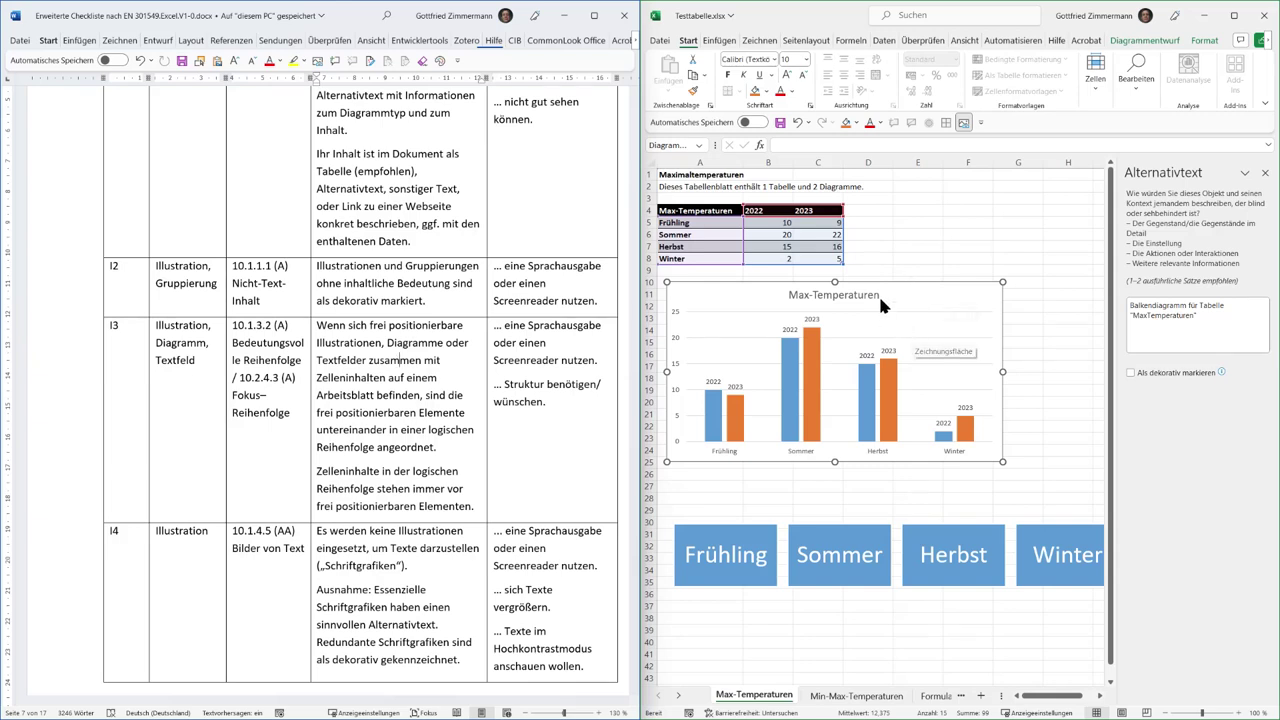
pyautogui.click(911, 285)
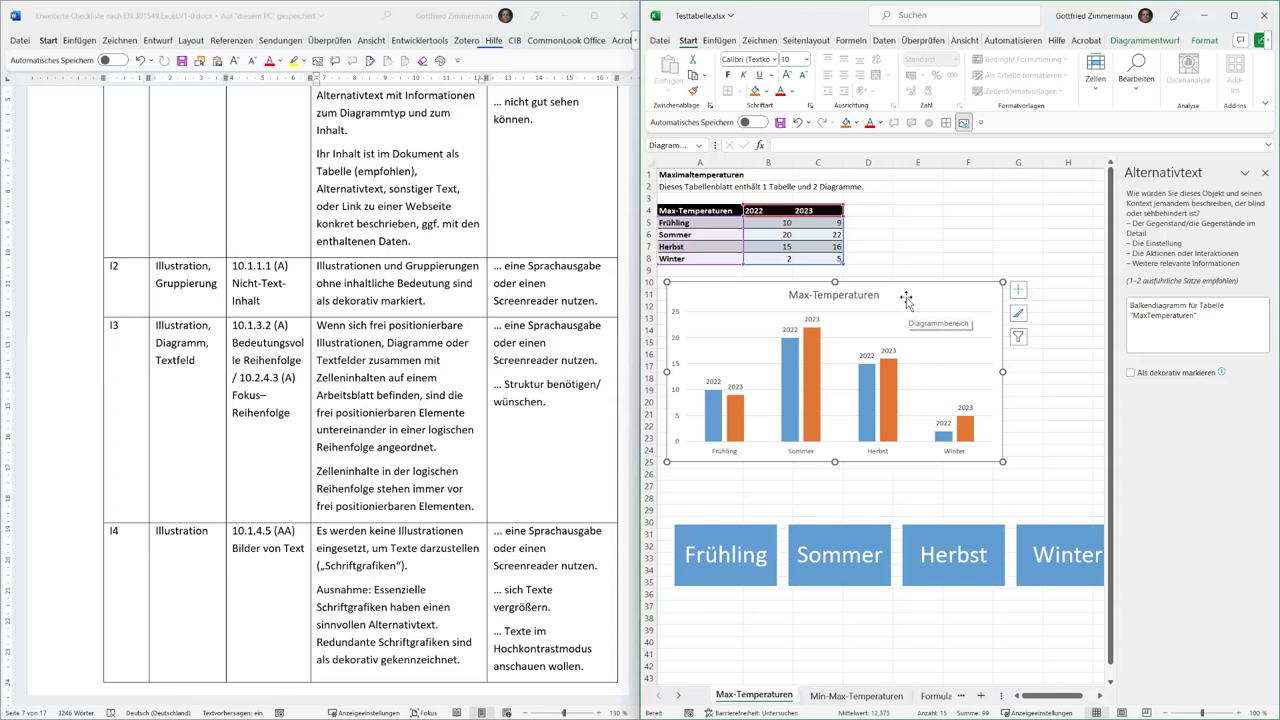
pyautogui.click(755, 545)
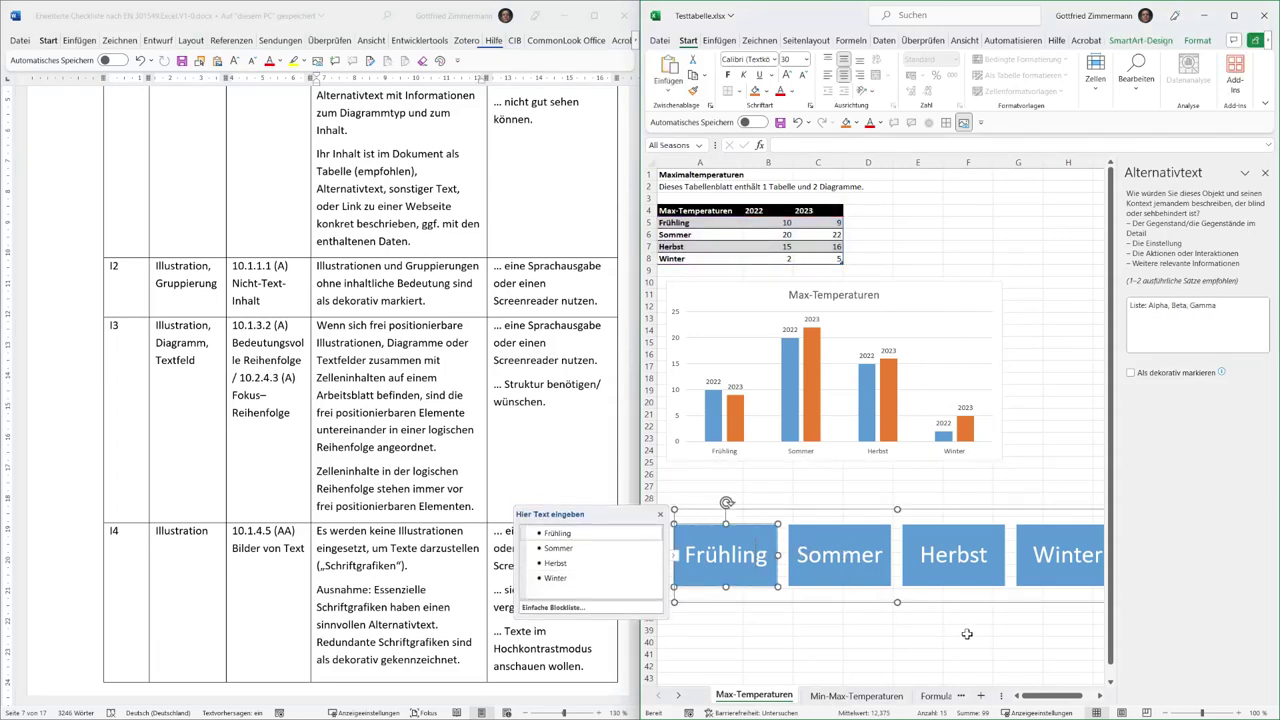
# Step: Close the Alternativtext and 'Hier Text eingeben' panes and select title cell A1
pyautogui.click(1265, 174)
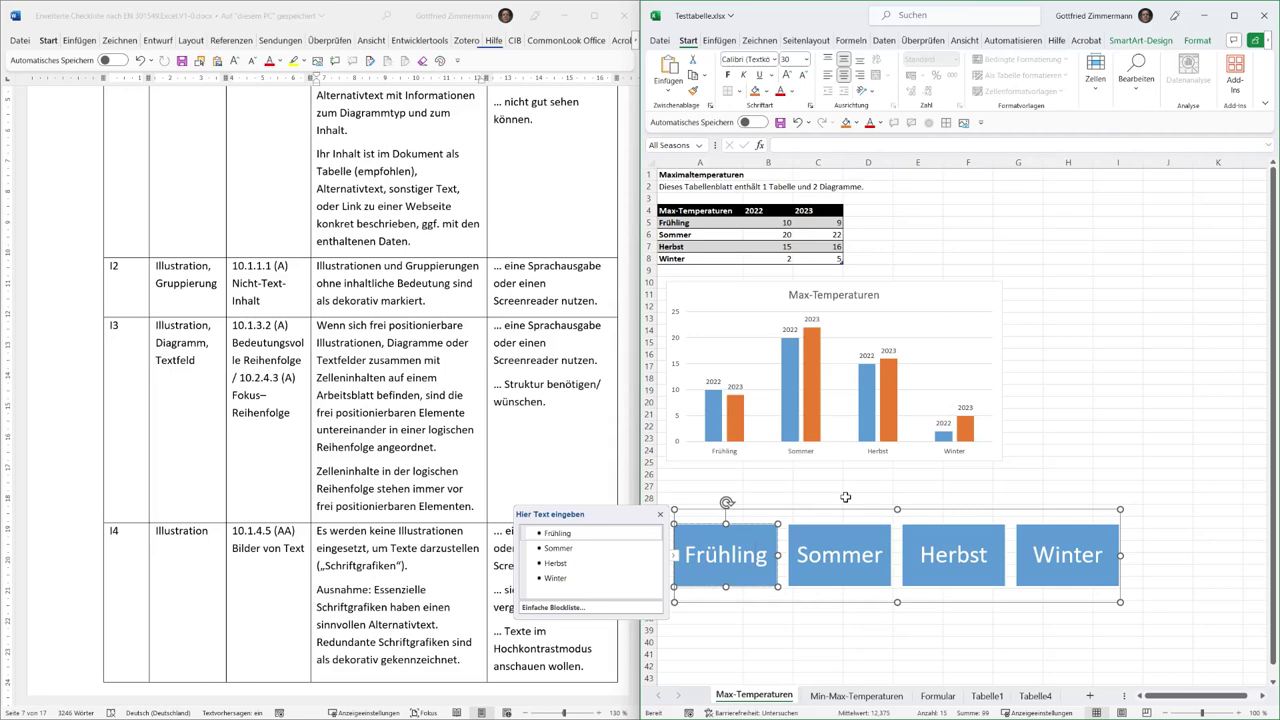
pyautogui.click(660, 515)
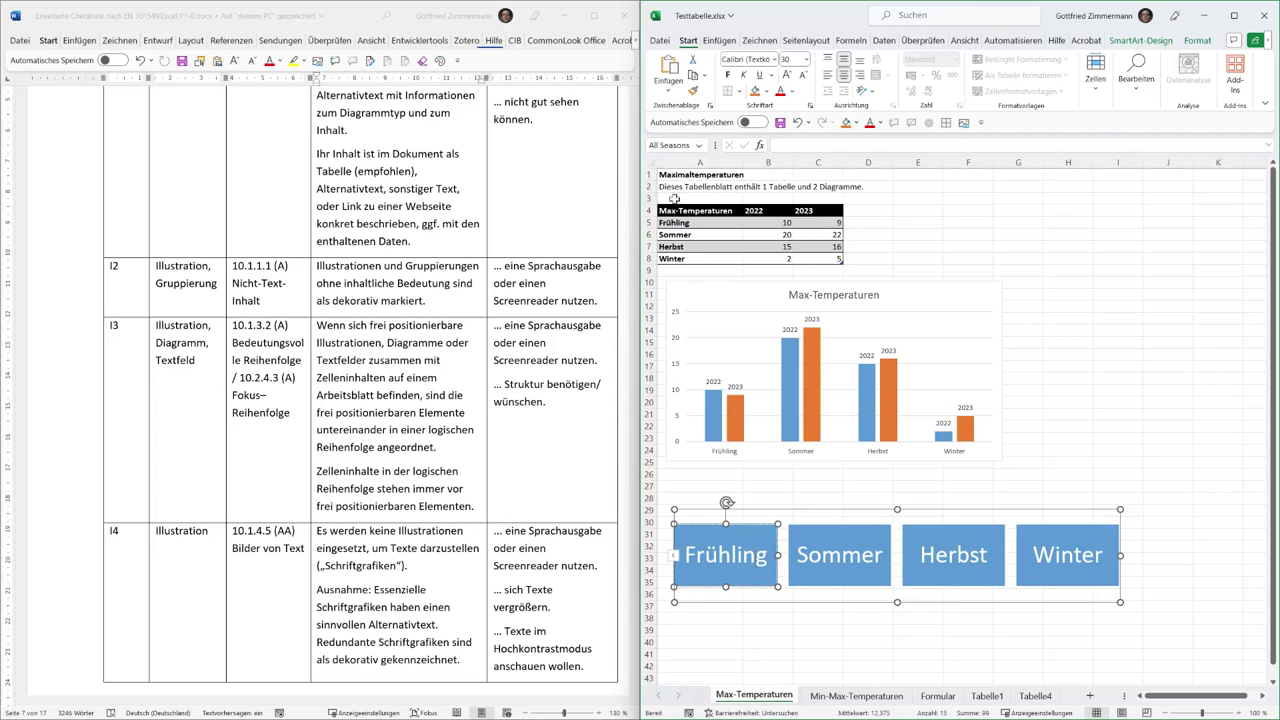
pyautogui.click(677, 172)
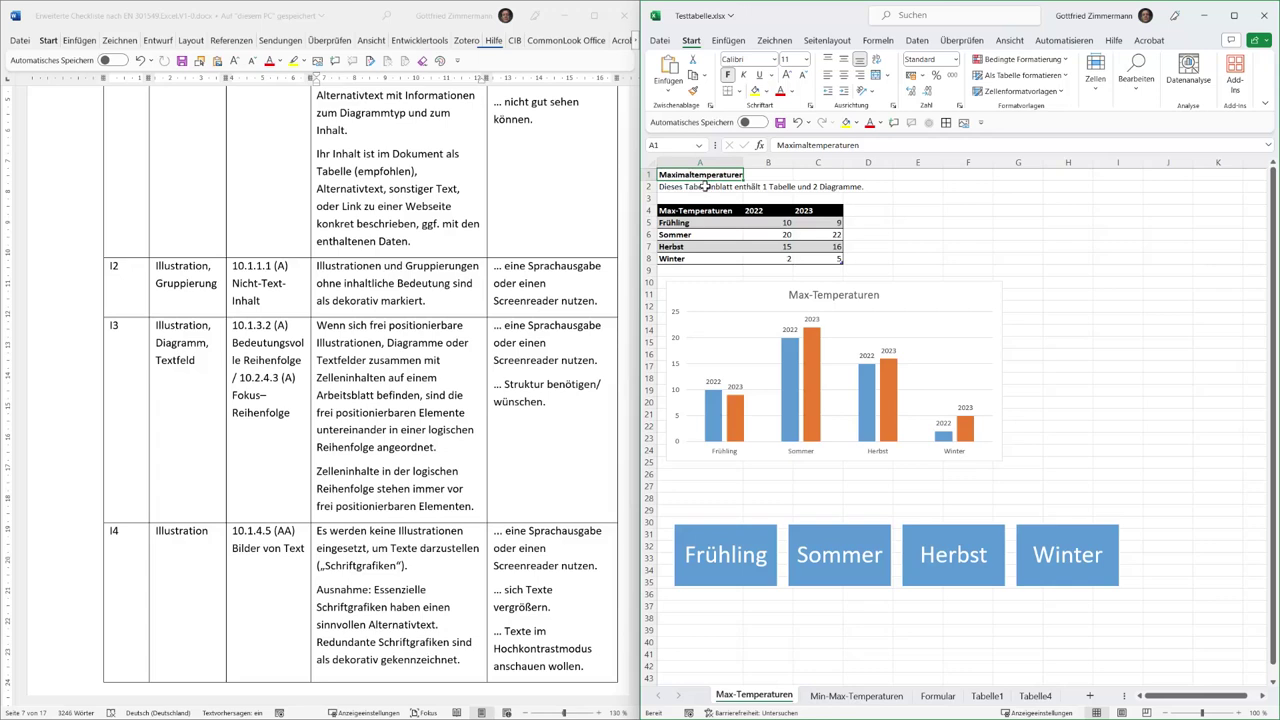
# Step: Inspect the title and description cells A1:A5, then scroll the Word checklist to page 8
pyautogui.click(706, 186)
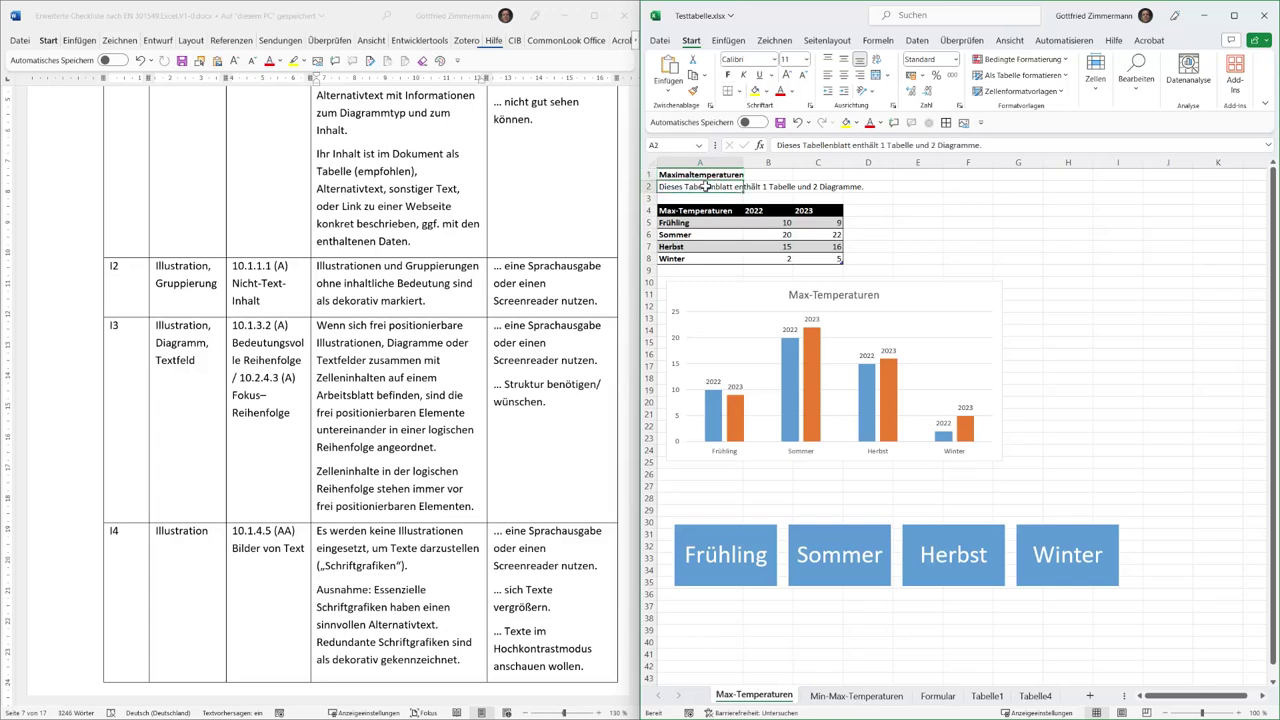
pyautogui.moveTo(699, 174); pyautogui.dragTo(688, 258)
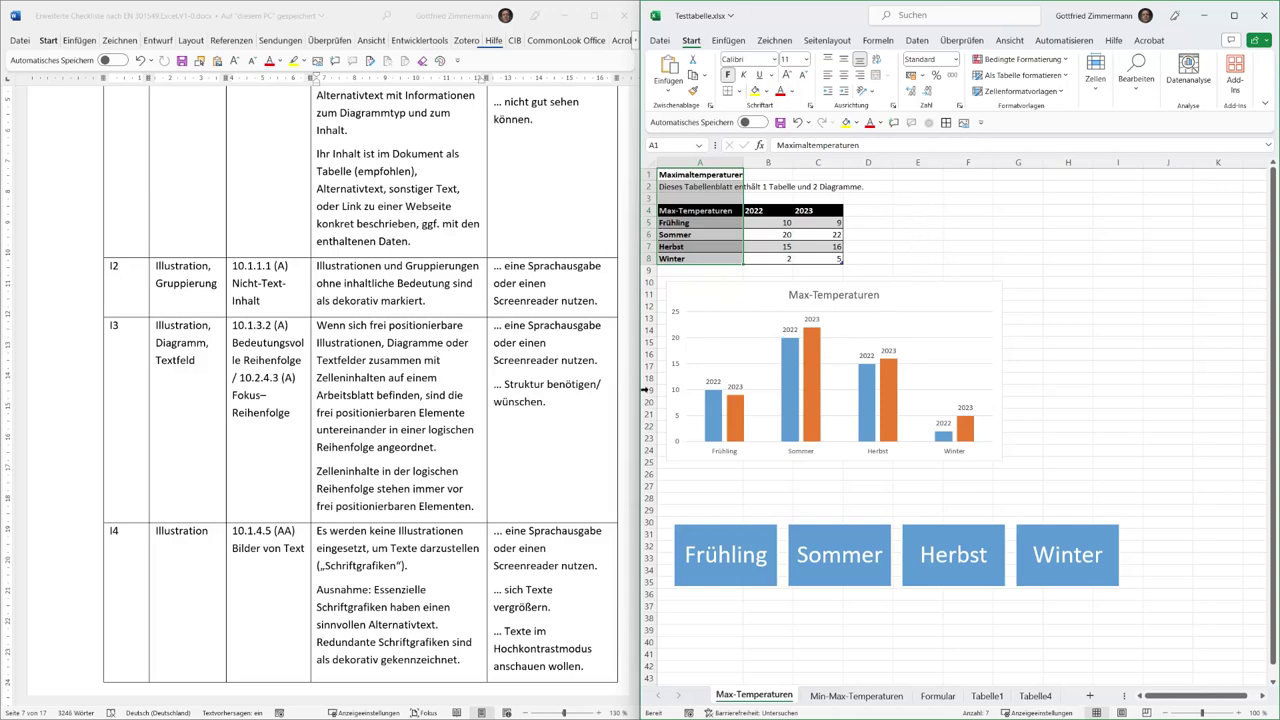
pyautogui.click(452, 425)
pyautogui.scroll(-3, 452, 425)
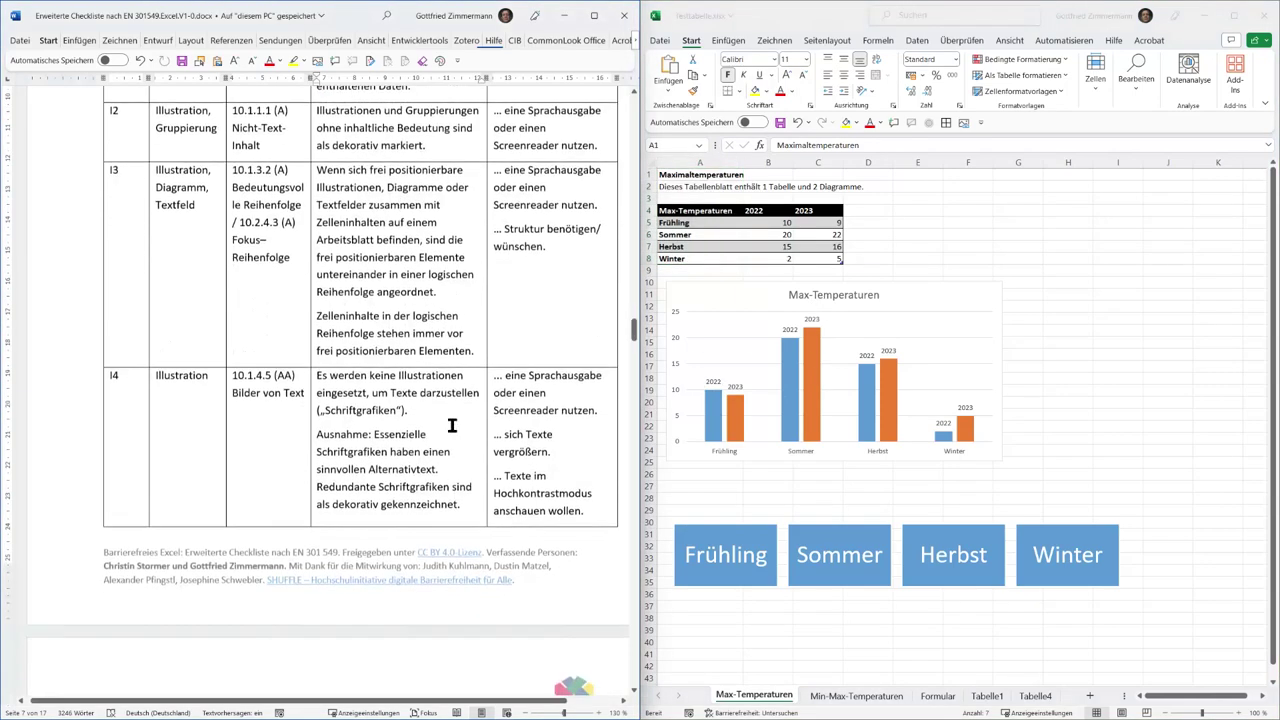
pyautogui.scroll(-3, 450, 420)
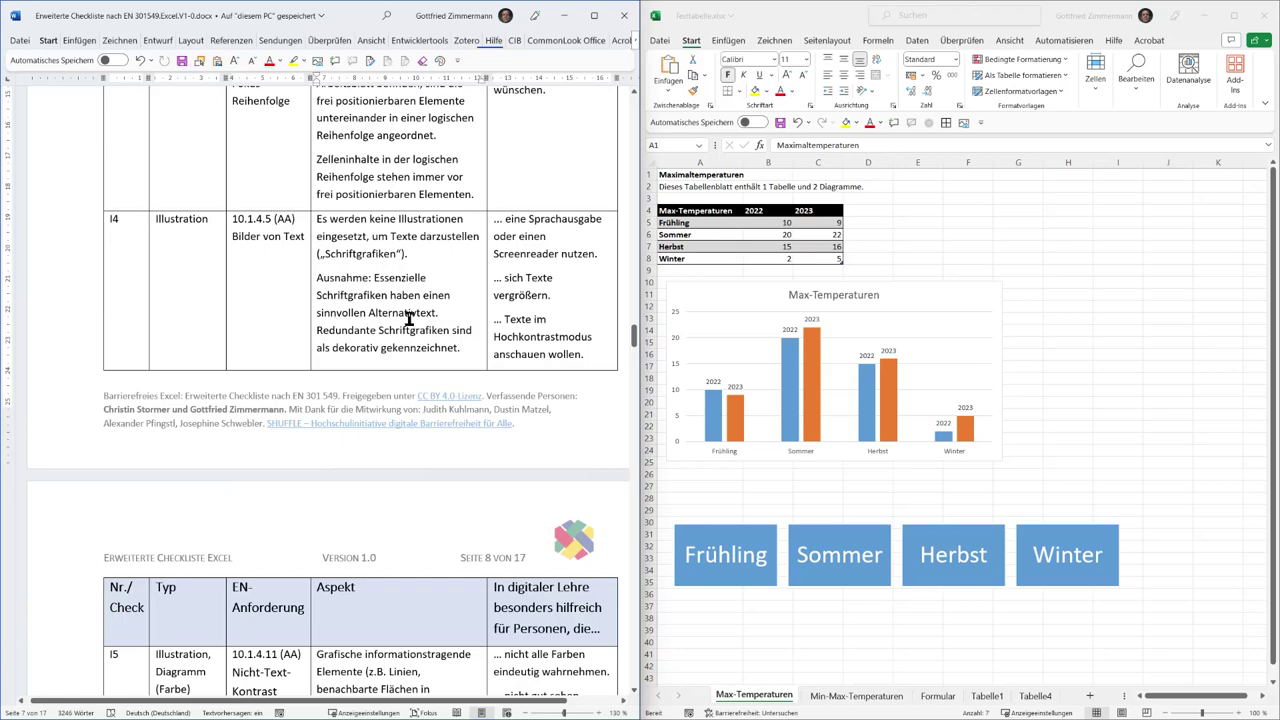
# Step: Review checks I5–I7, highlighting 'unterhalb' in I6 and comparing against the Excel chart
pyautogui.scroll(-2, 409, 318)
pyautogui.scroll(-2, 409, 318)
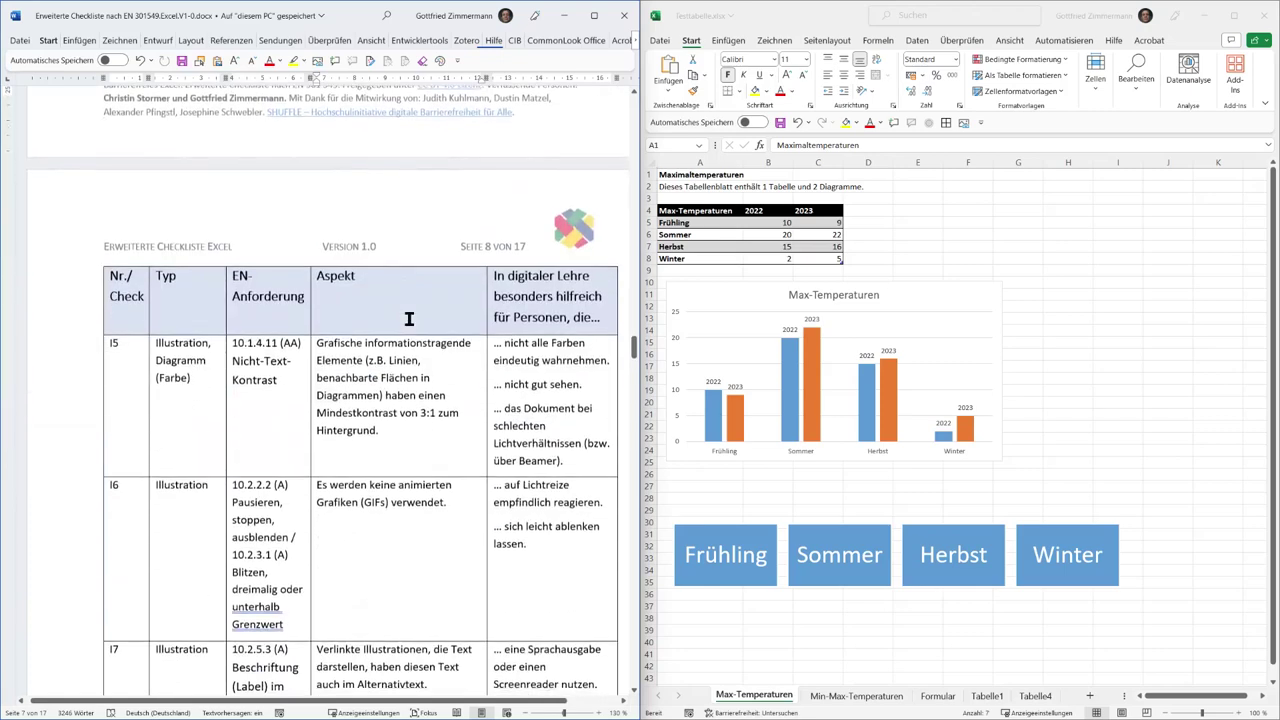
pyautogui.scroll(-2, 409, 318)
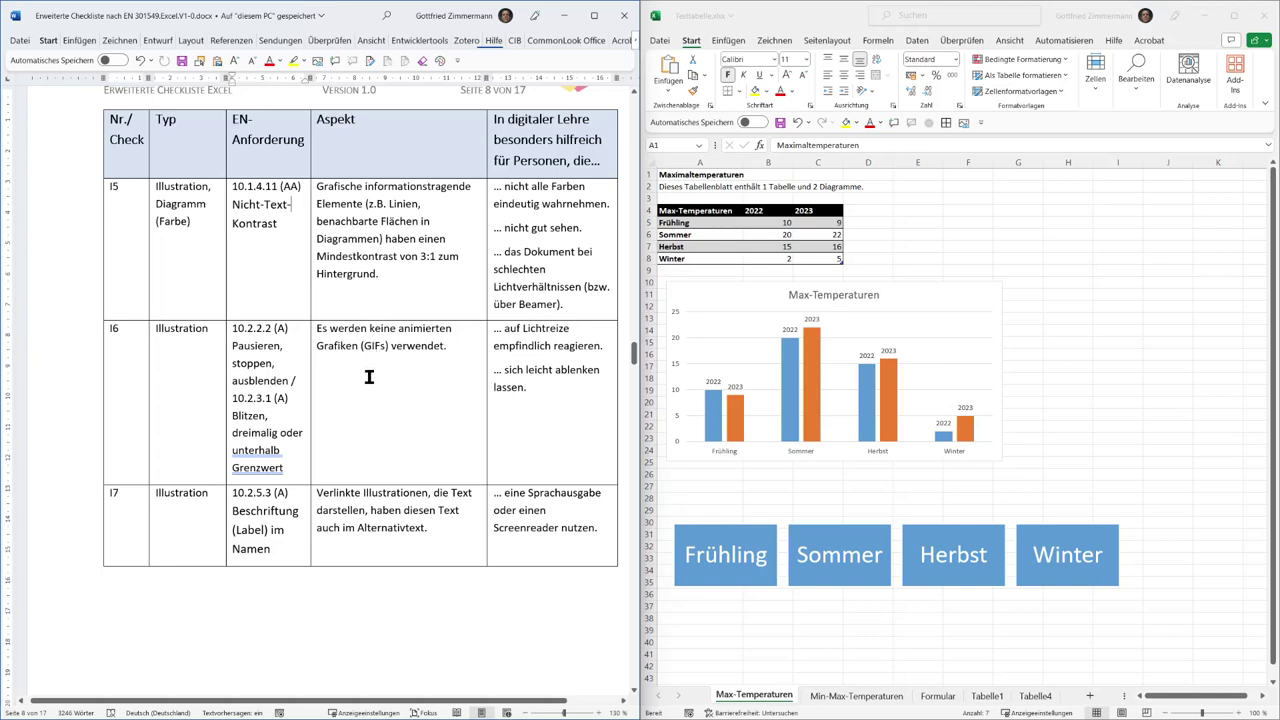
pyautogui.click(336, 333)
pyautogui.doubleClick(272, 450)
pyautogui.click(745, 300)
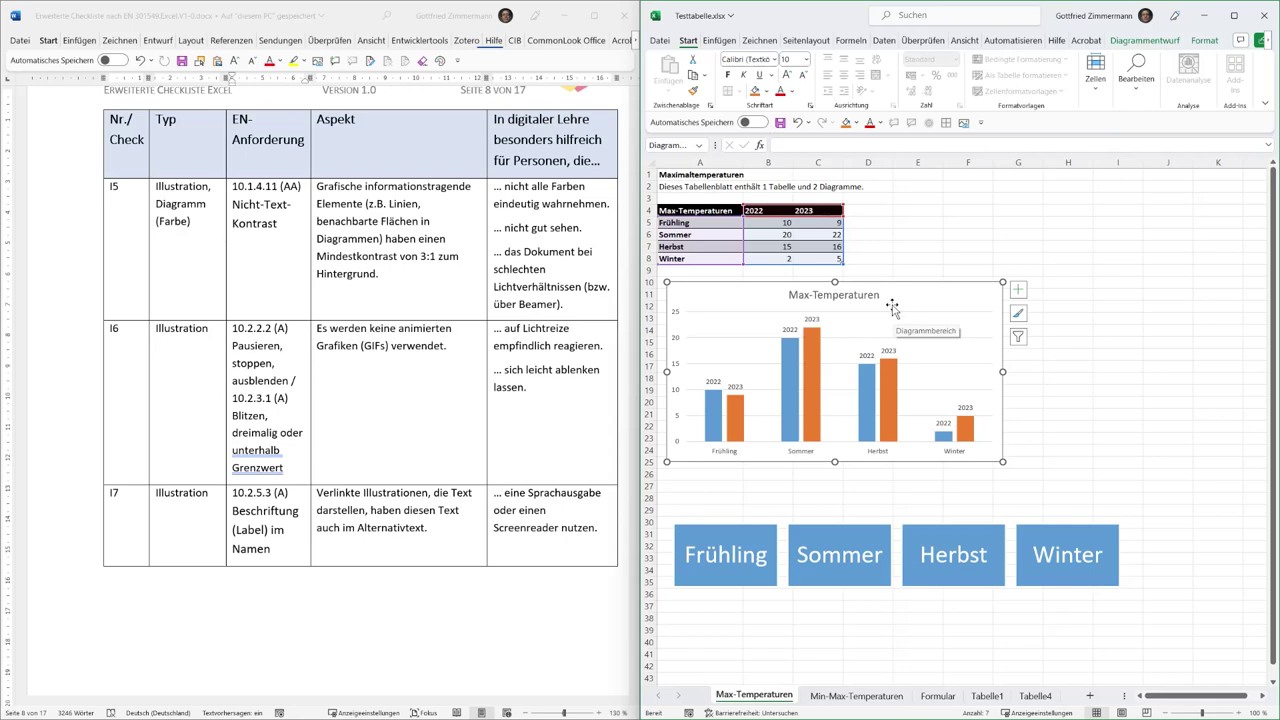
pyautogui.click(434, 534)
# Step: Scroll the Word checklist to the page 9 Empfehlungen table (E-D1 to E-L3)
pyautogui.click(434, 536)
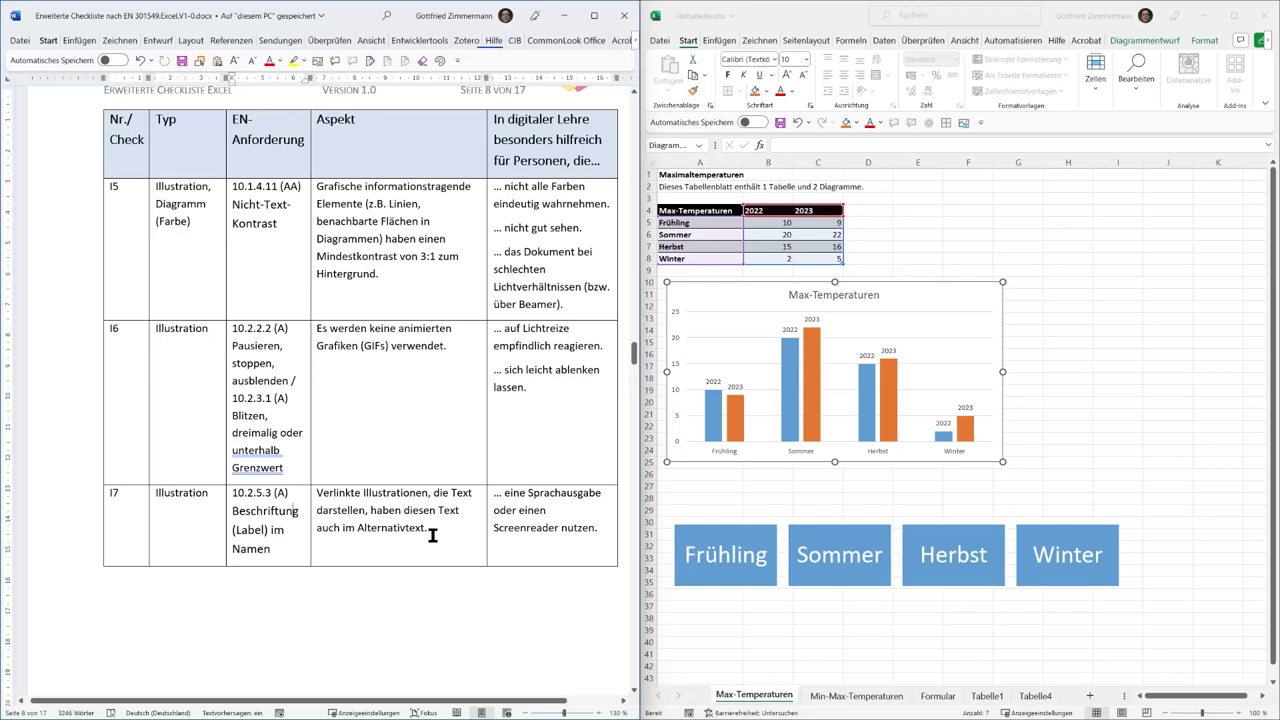
pyautogui.scroll(-4, 432, 535)
pyautogui.scroll(-2, 432, 535)
pyautogui.scroll(-2, 432, 535)
pyautogui.scroll(-2, 432, 535)
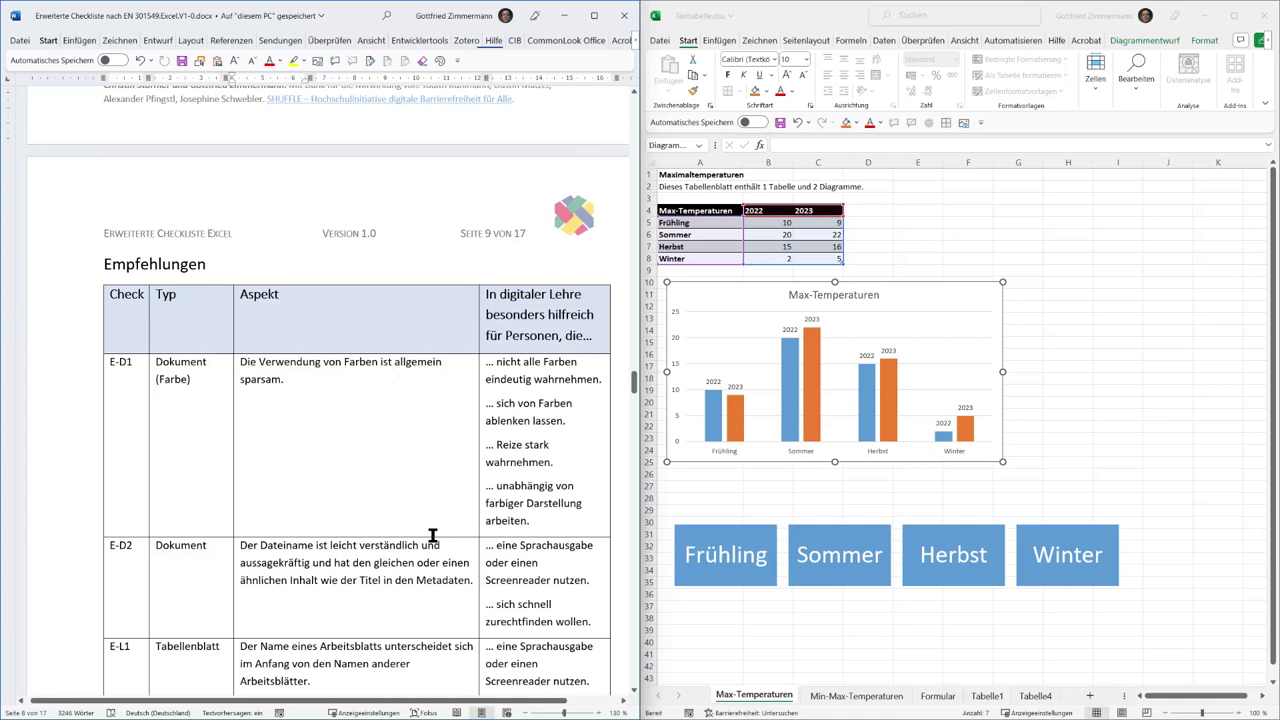
pyautogui.scroll(5, 432, 535)
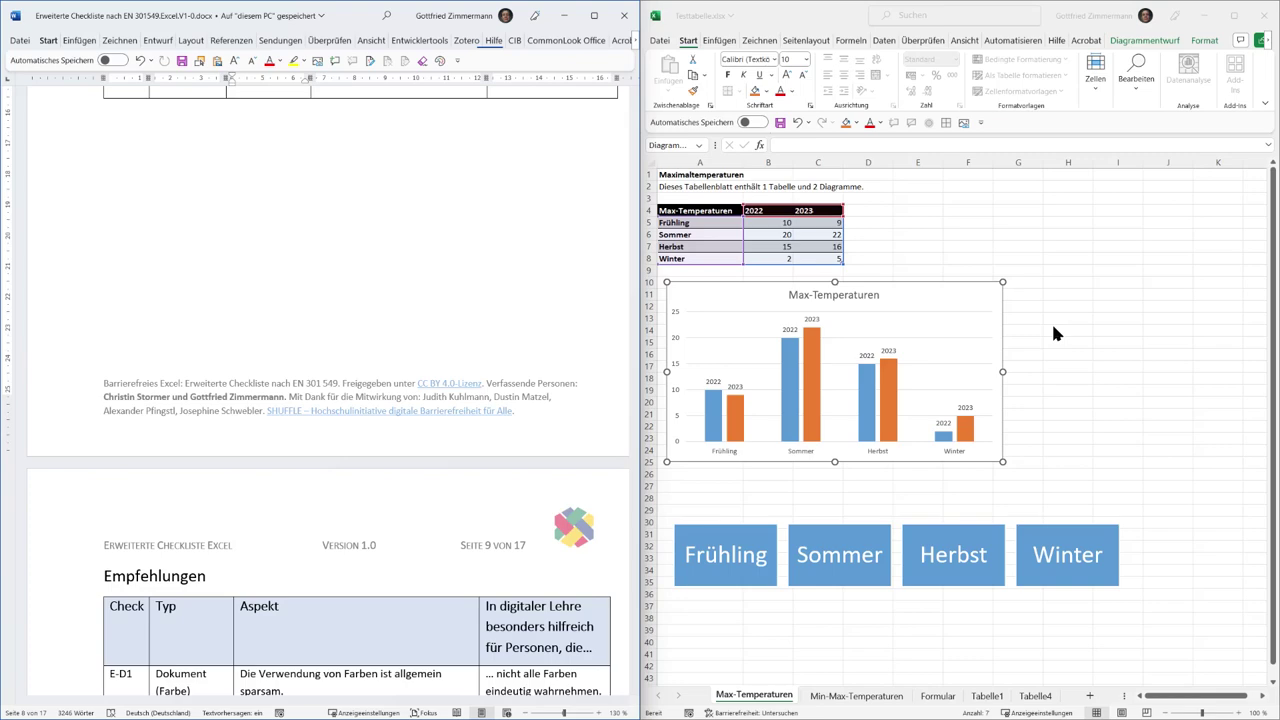
pyautogui.scroll(-7, 364, 522)
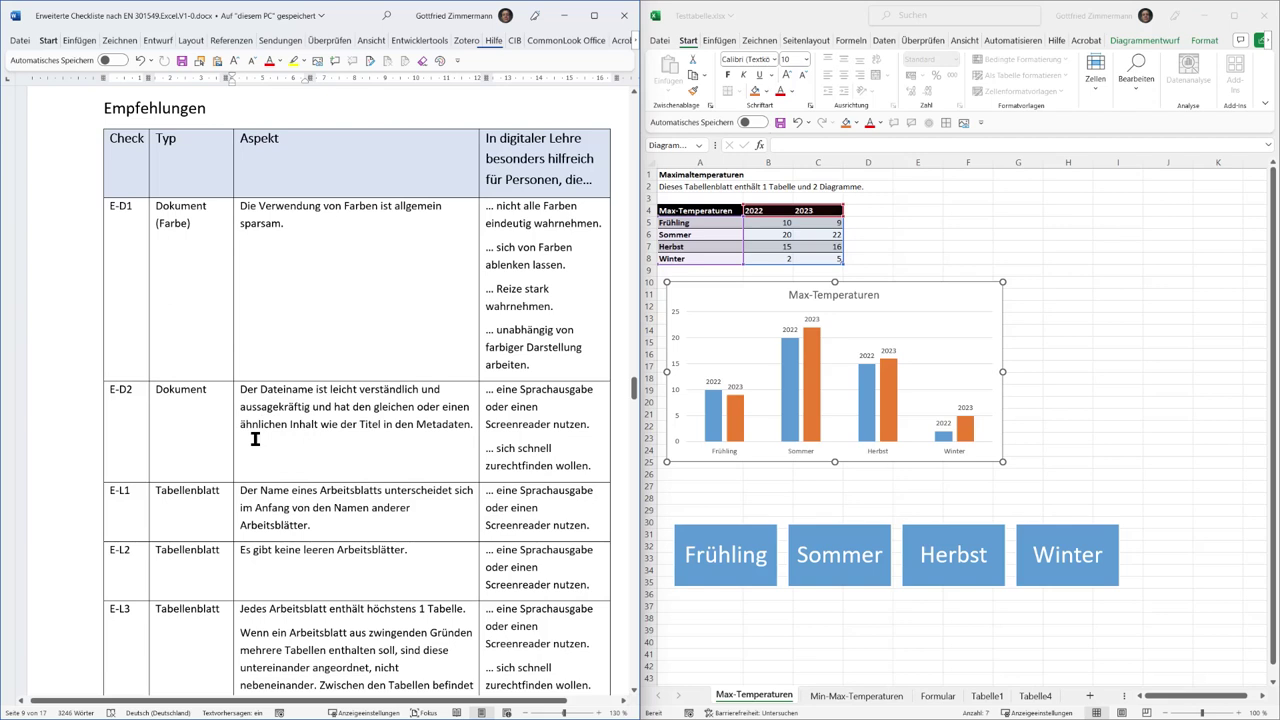
# Step: Check the Excel workbook's file name from its title bar, then return to Word
pyautogui.click(707, 20)
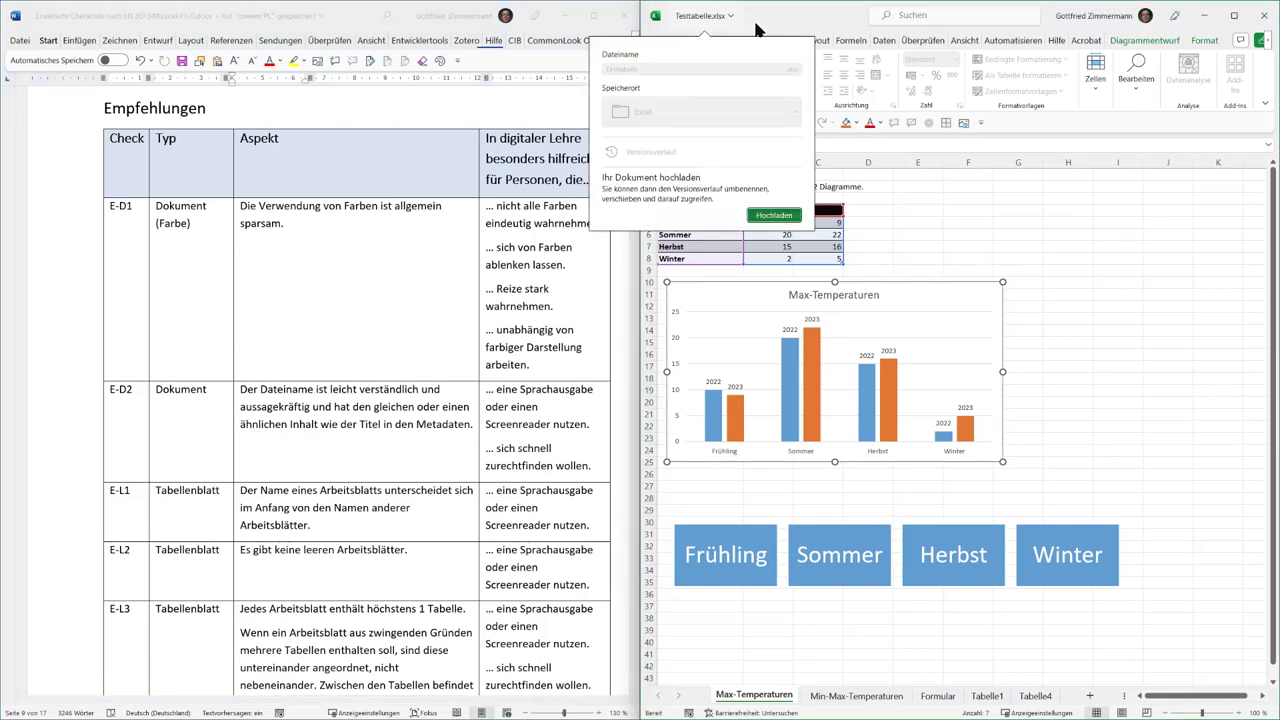
pyautogui.click(806, 24)
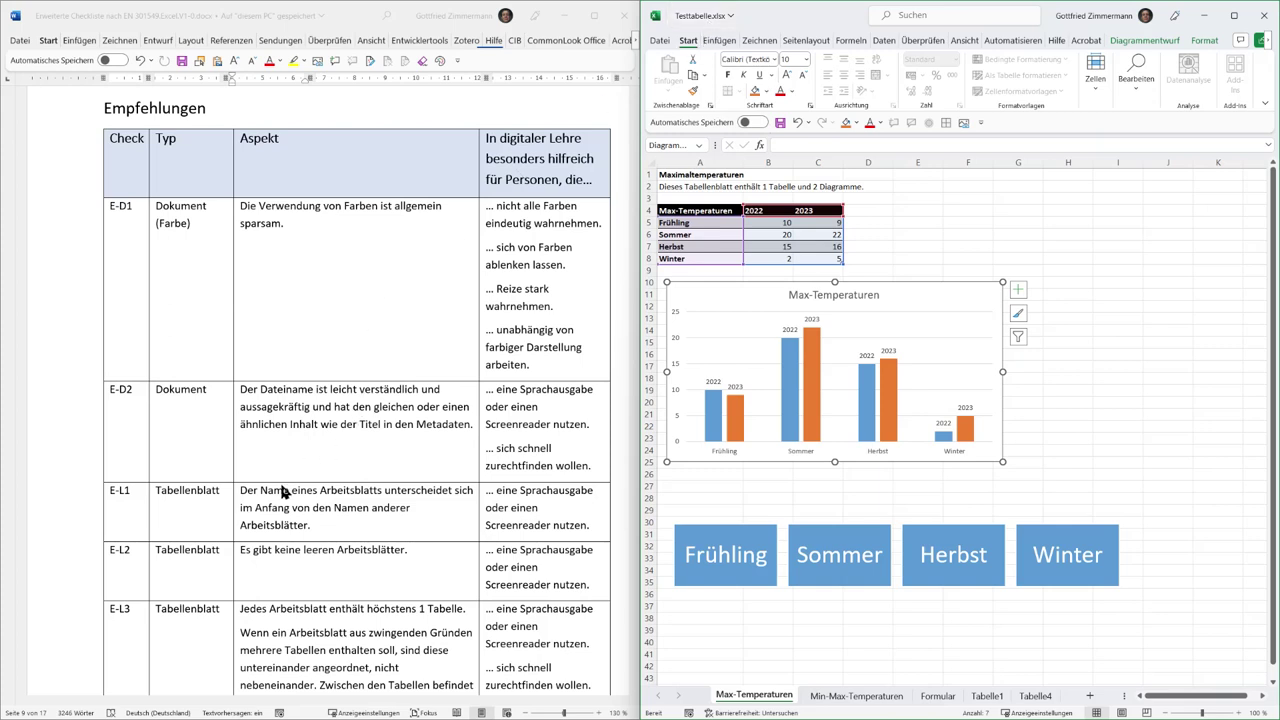
pyautogui.click(322, 503)
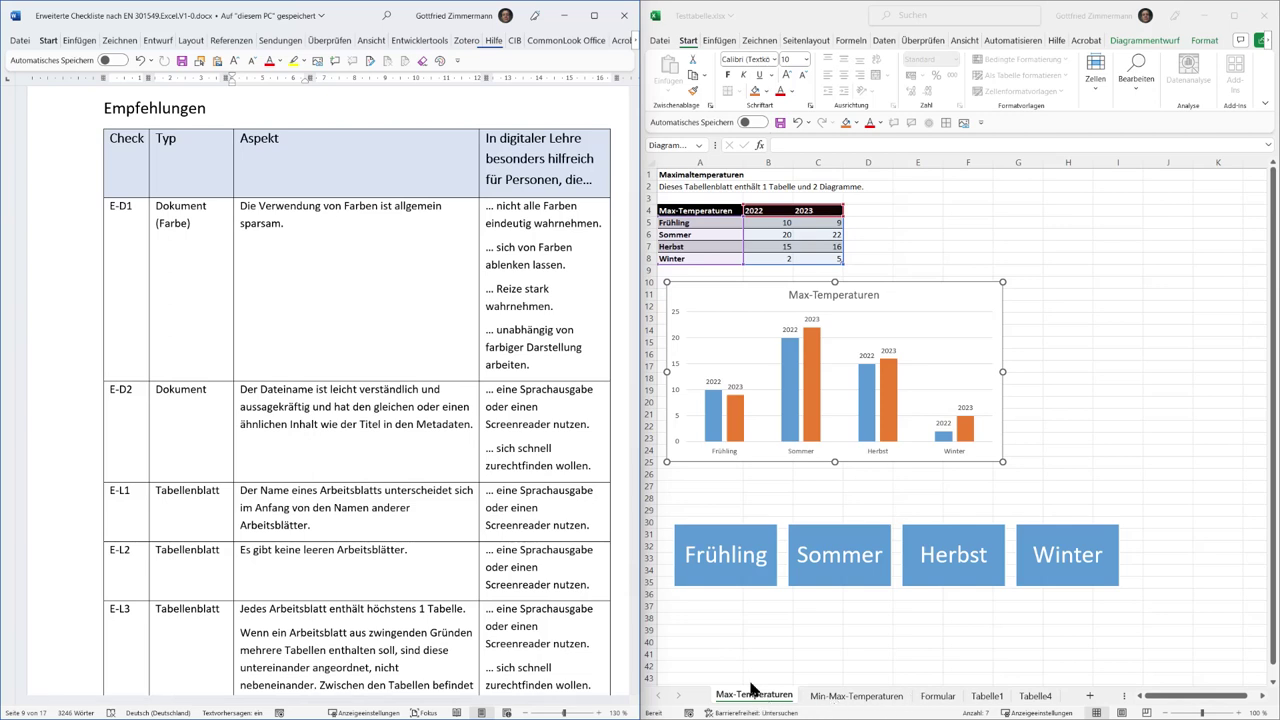
# Step: Browse the Tabelle1 and Tabelle4 sheets, back to Max-Temperaturen, and mark checklist row E-L2
pyautogui.click(952, 706)
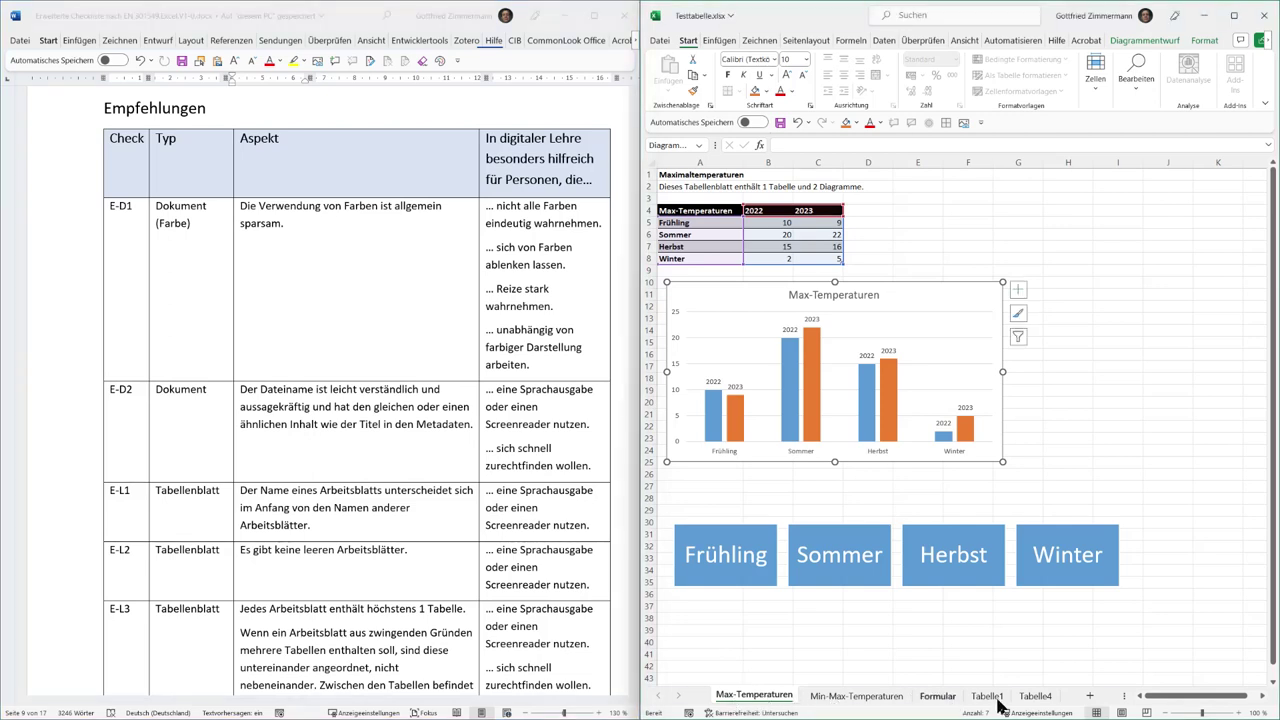
pyautogui.click(987, 695)
pyautogui.click(1032, 697)
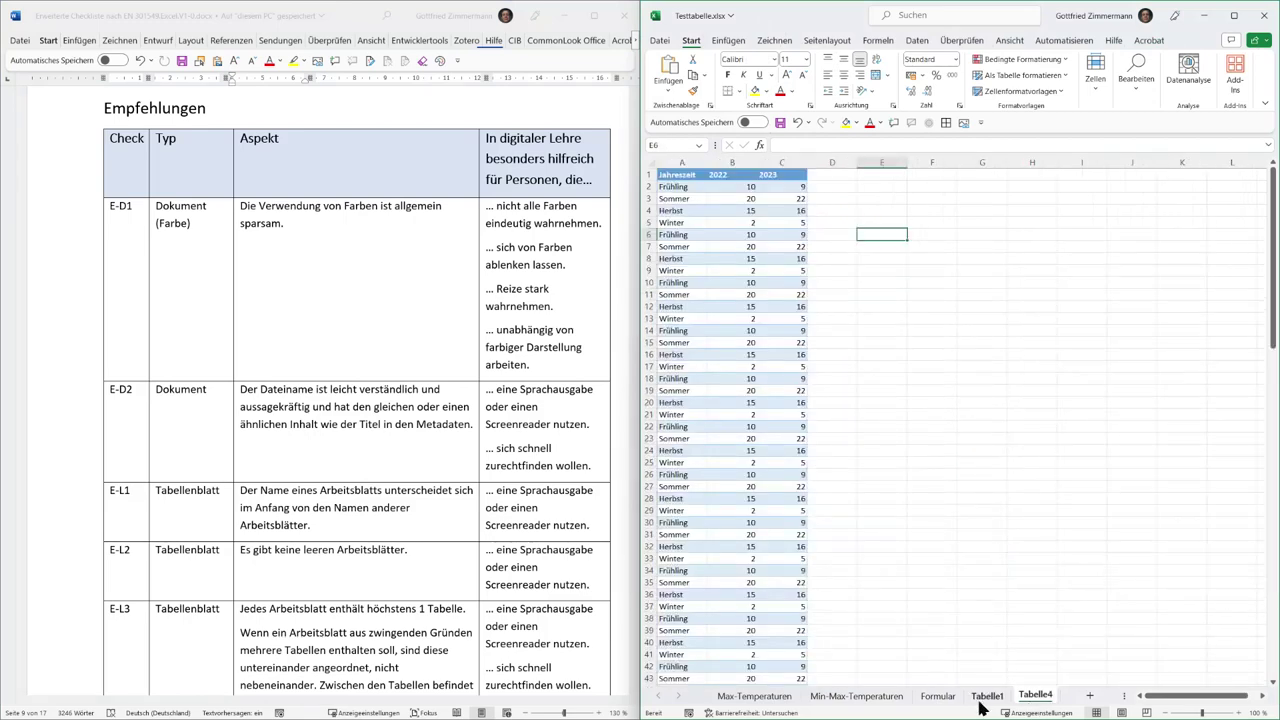
pyautogui.click(985, 697)
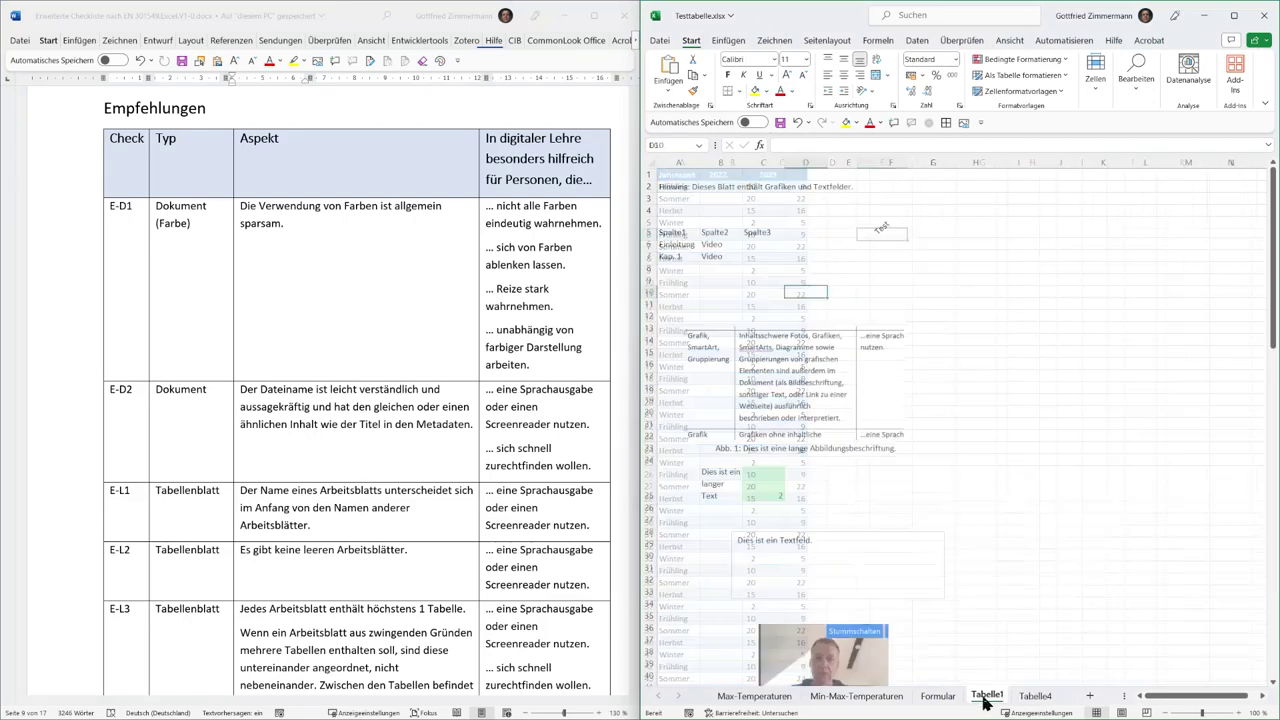
pyautogui.click(1035, 702)
pyautogui.click(993, 703)
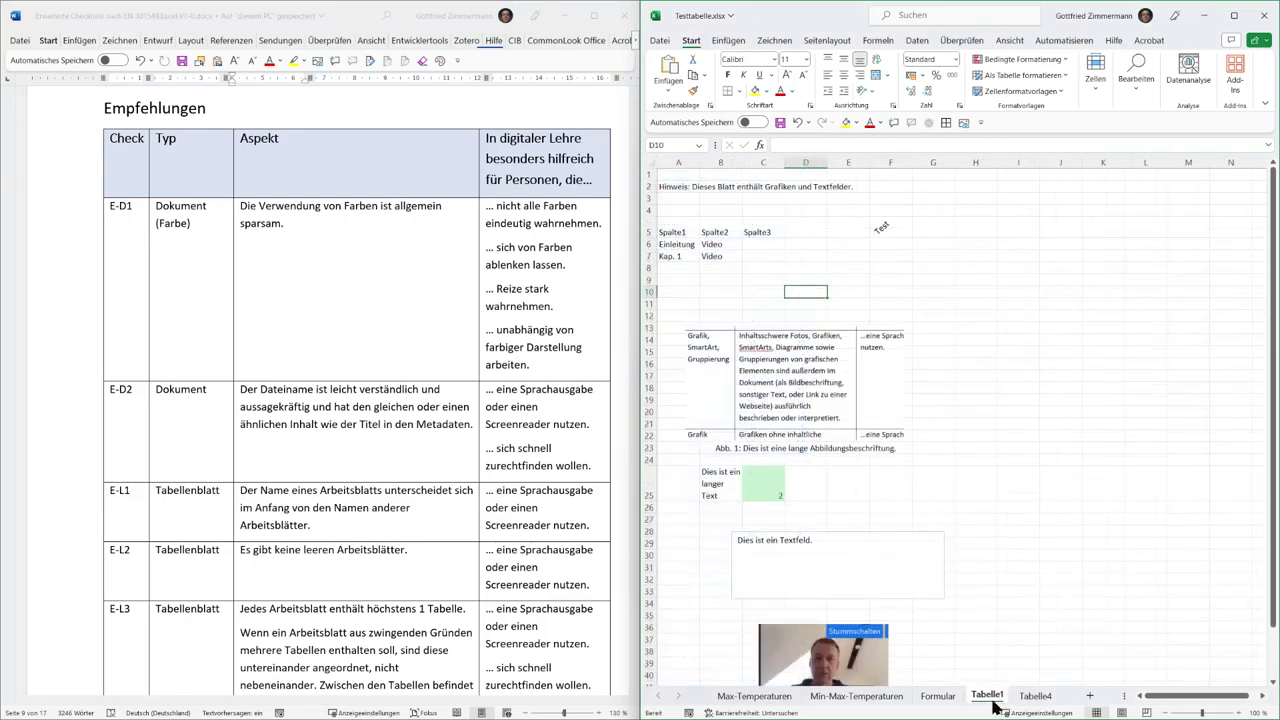
pyautogui.click(758, 697)
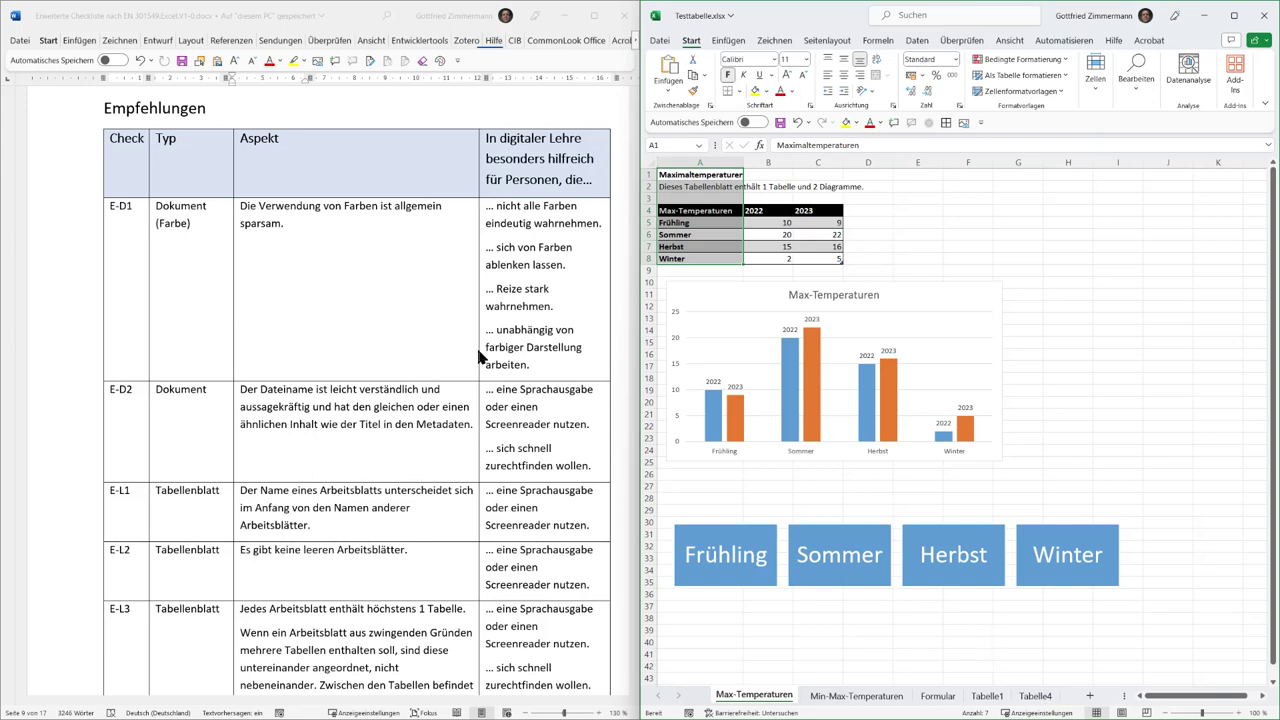
pyautogui.click(353, 510)
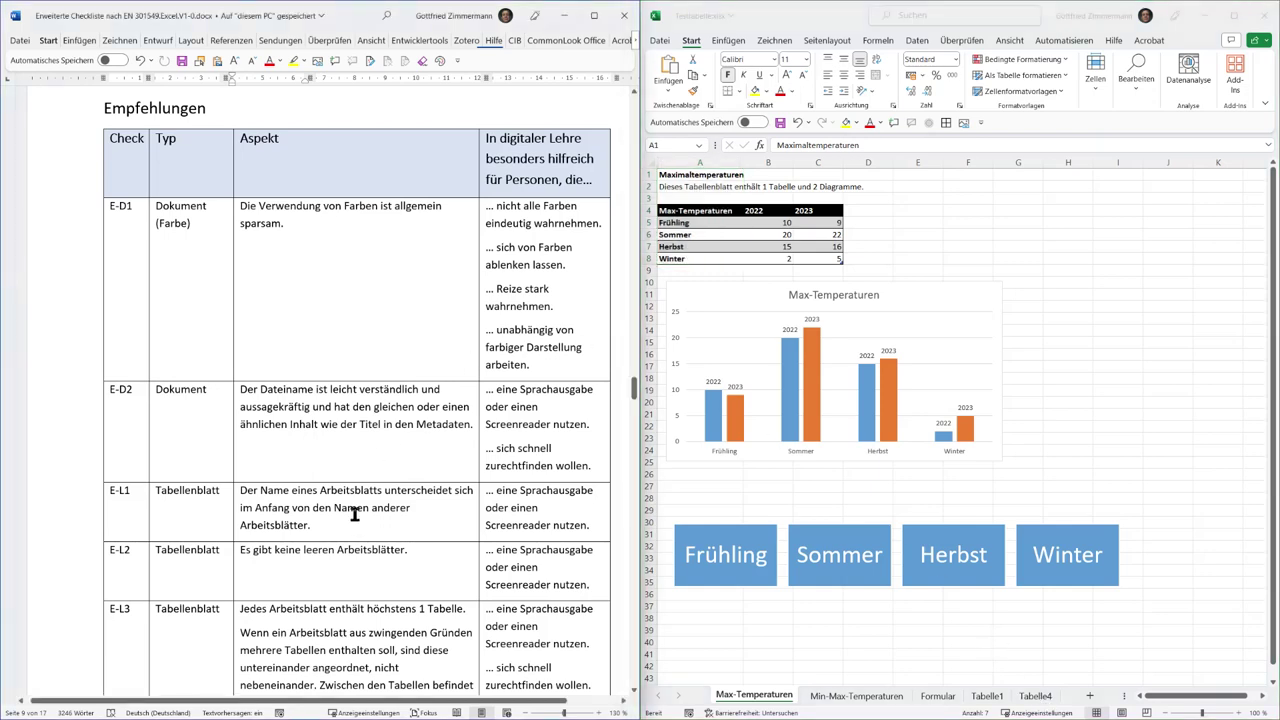
pyautogui.click(363, 550)
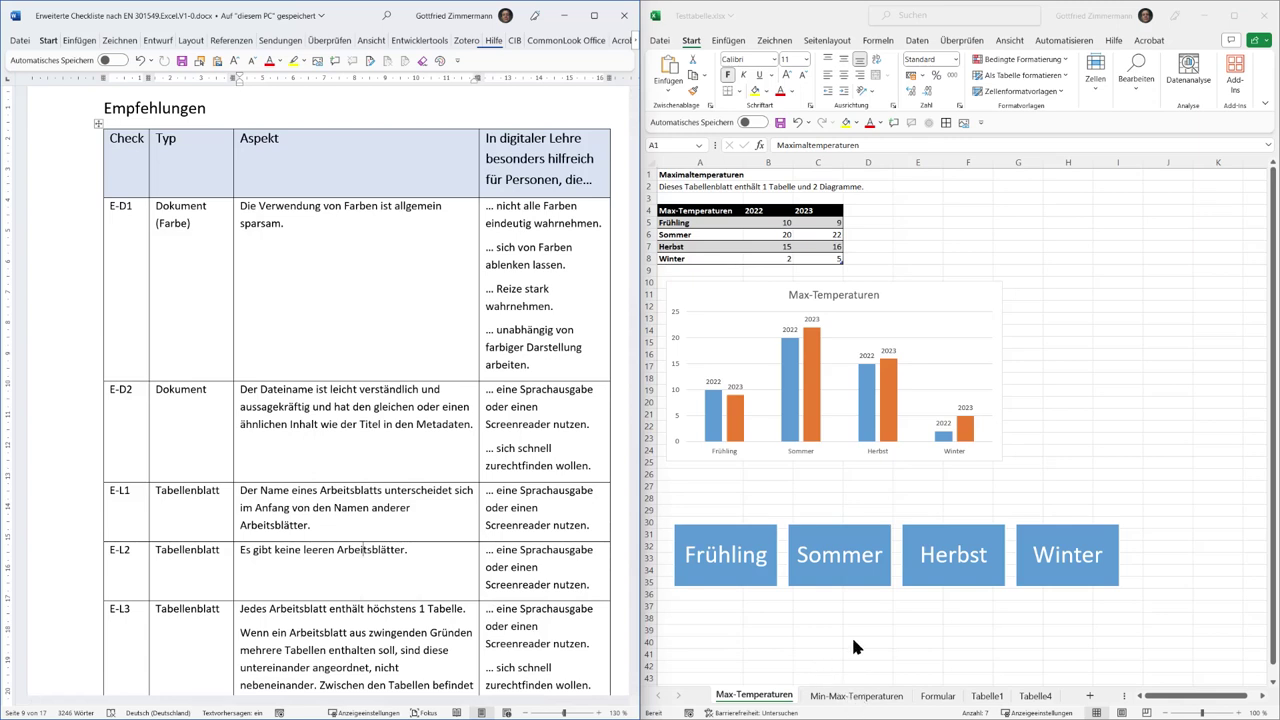
# Step: Insert an empty worksheet after Tabelle4, then go back to Max-Temperaturen
pyautogui.click(1052, 700)
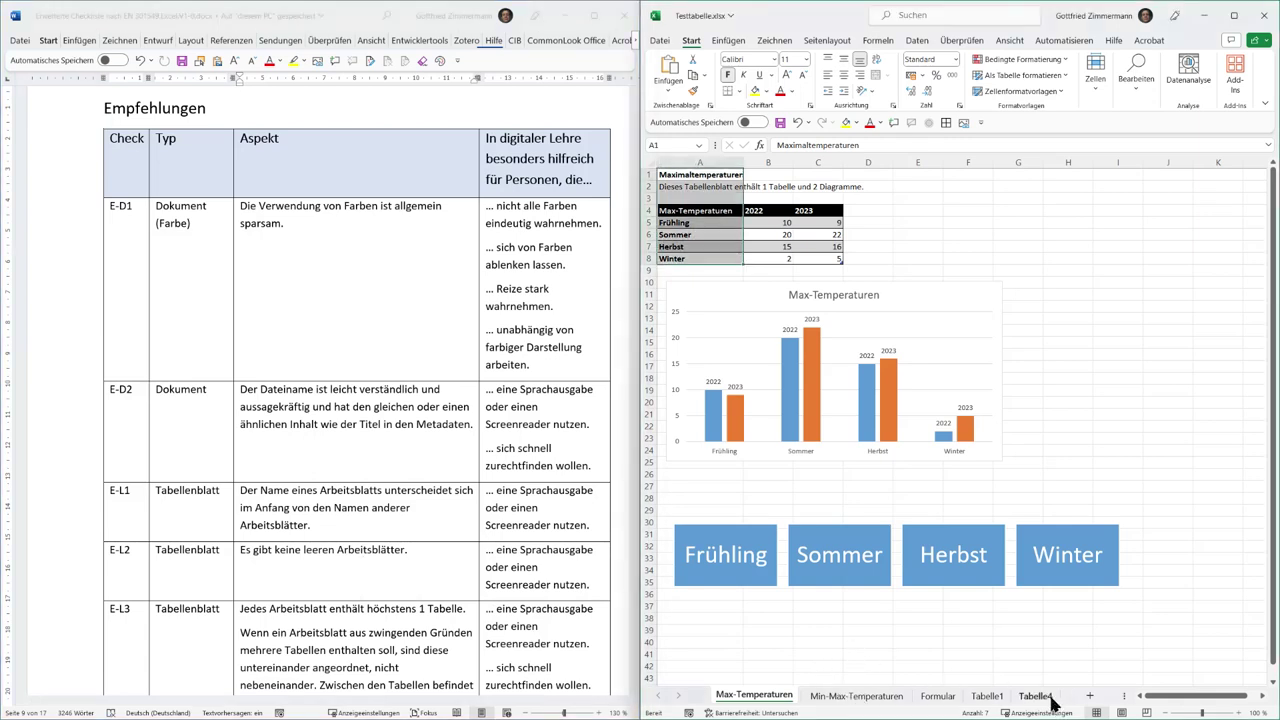
pyautogui.click(1052, 702)
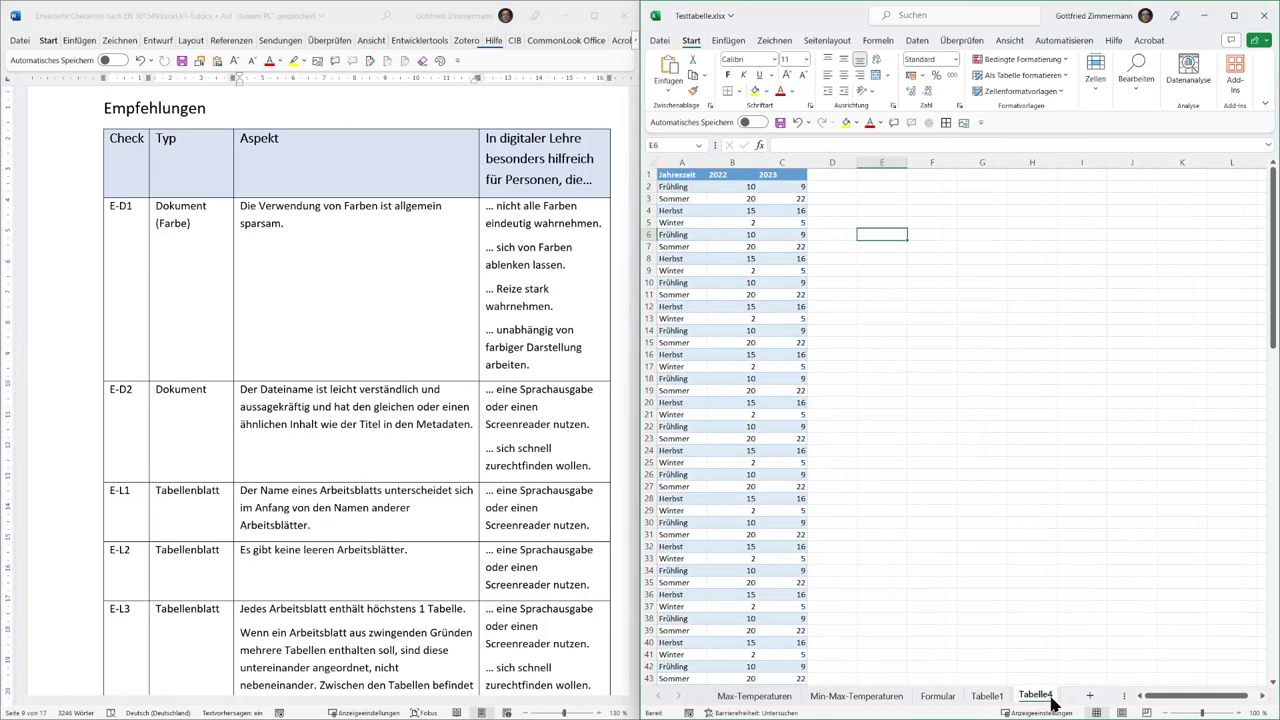
pyautogui.click(1090, 695)
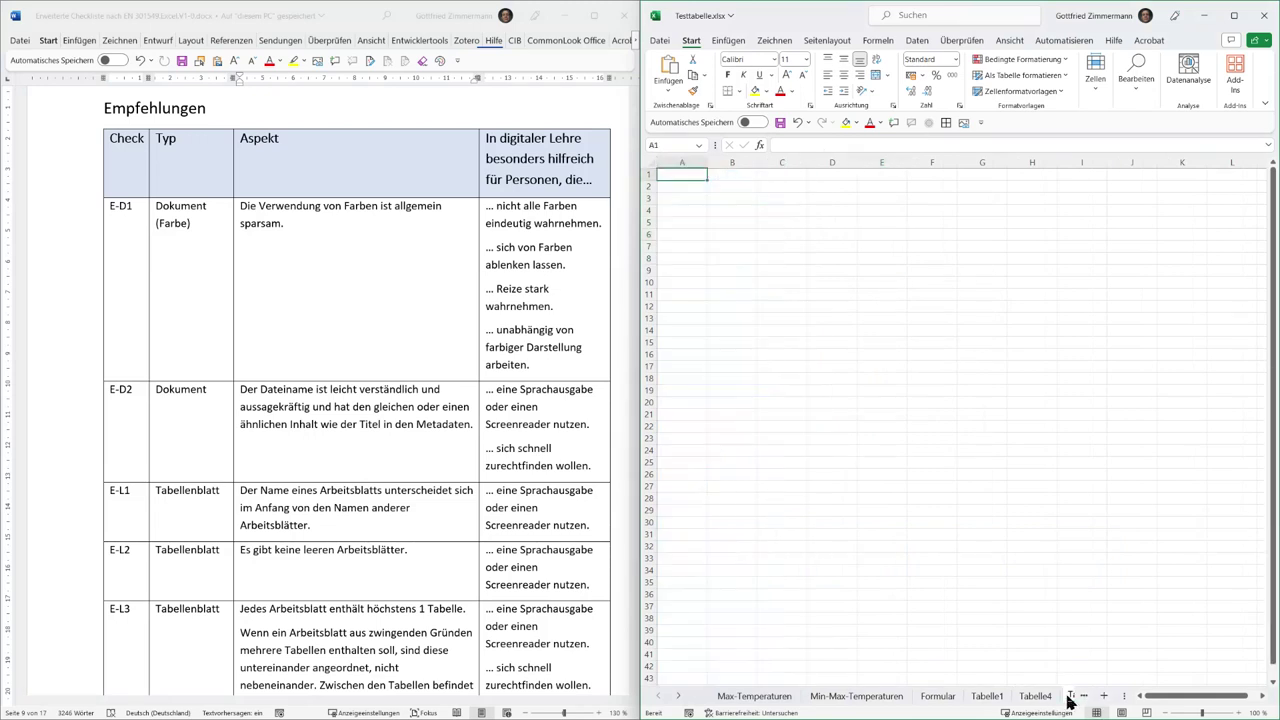
pyautogui.click(748, 699)
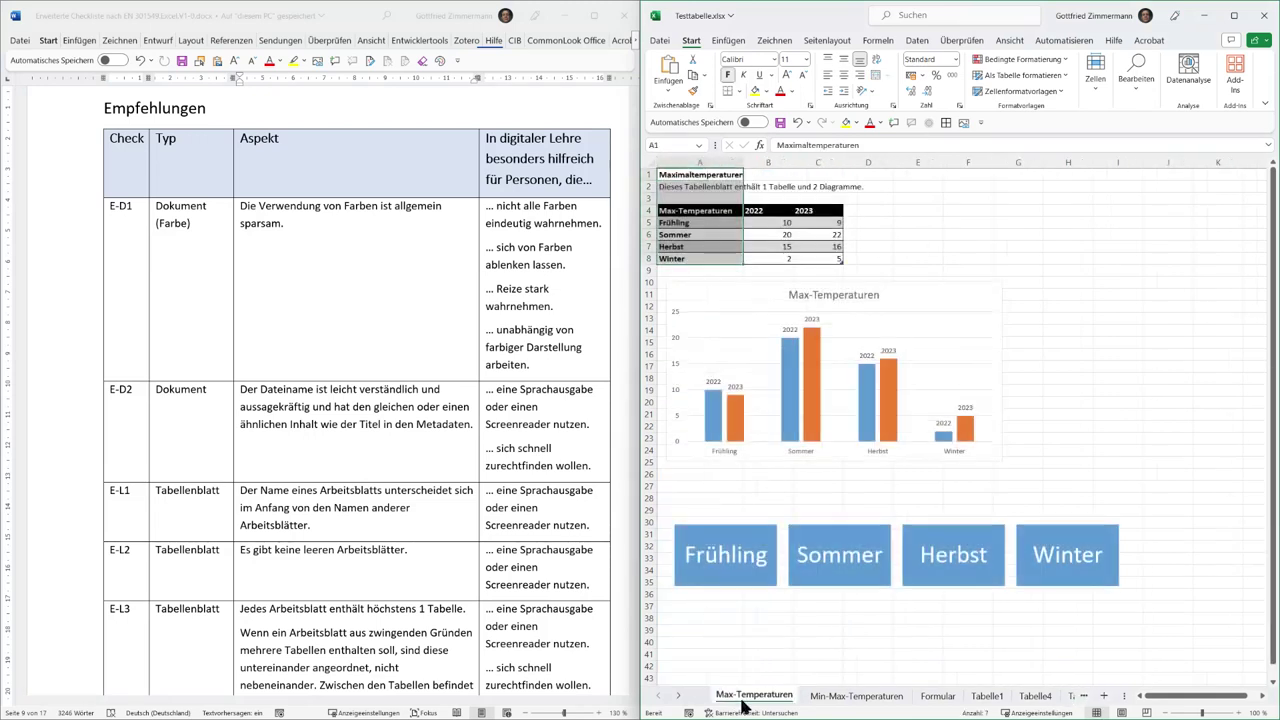
pyautogui.scroll(-3, 313, 578)
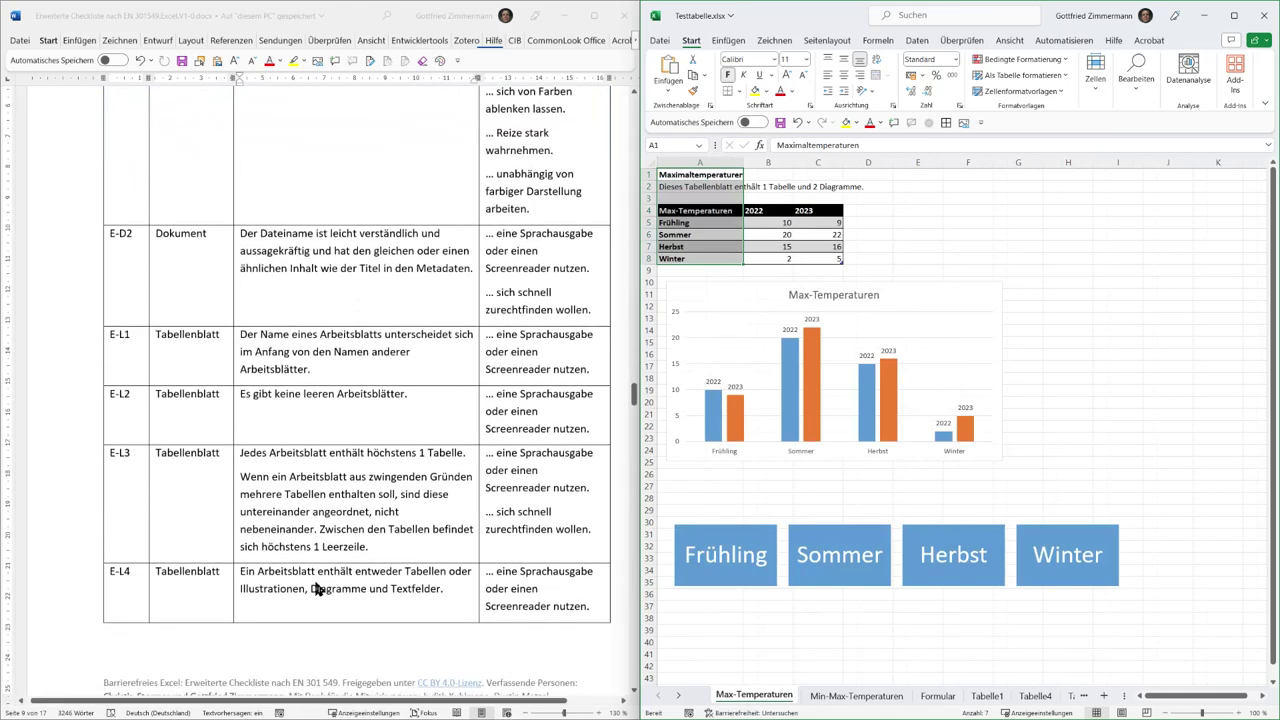
pyautogui.scroll(-3, 313, 590)
pyautogui.click(287, 334)
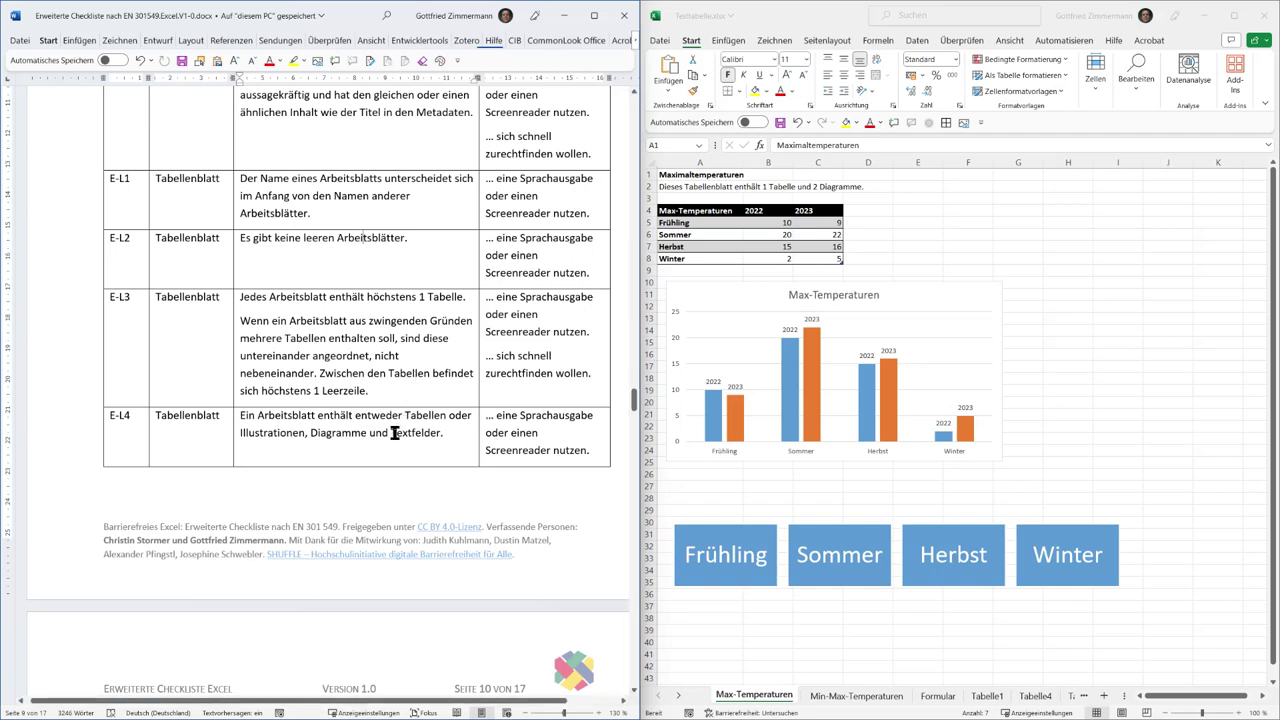
pyautogui.click(352, 432)
pyautogui.click(352, 430)
pyautogui.click(822, 245)
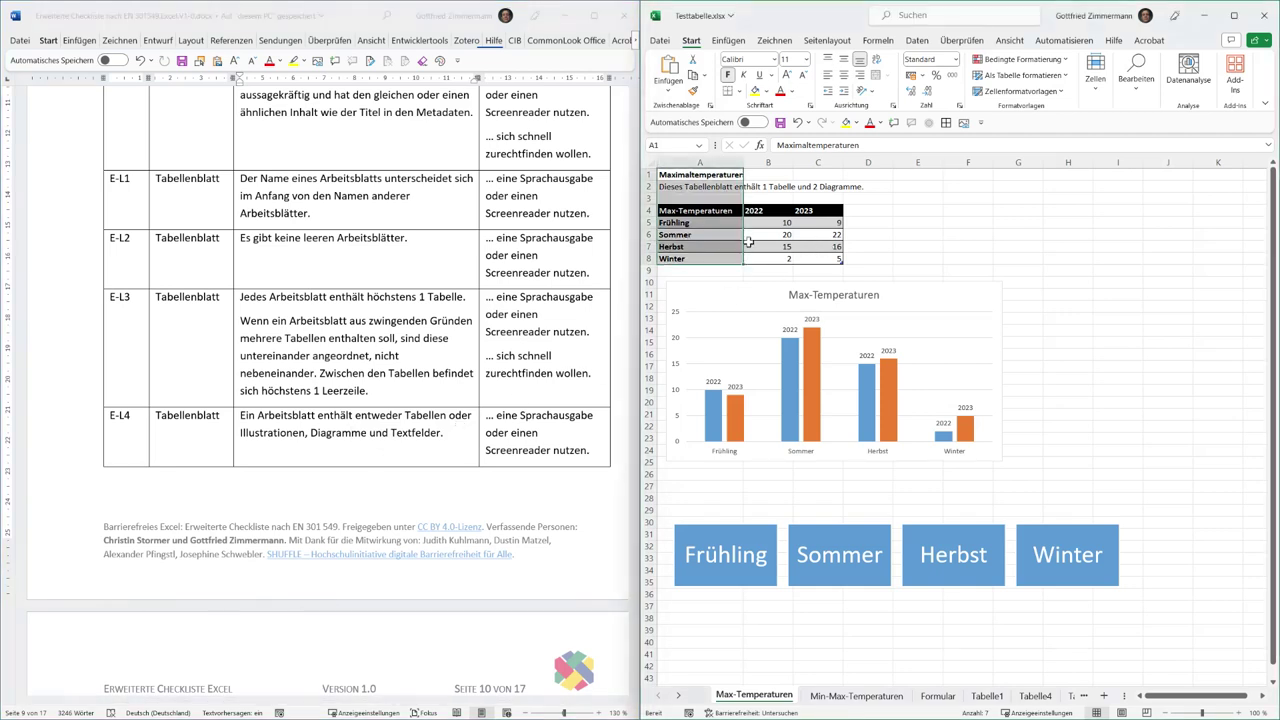
pyautogui.moveTo(760, 247); pyautogui.dragTo(758, 240)
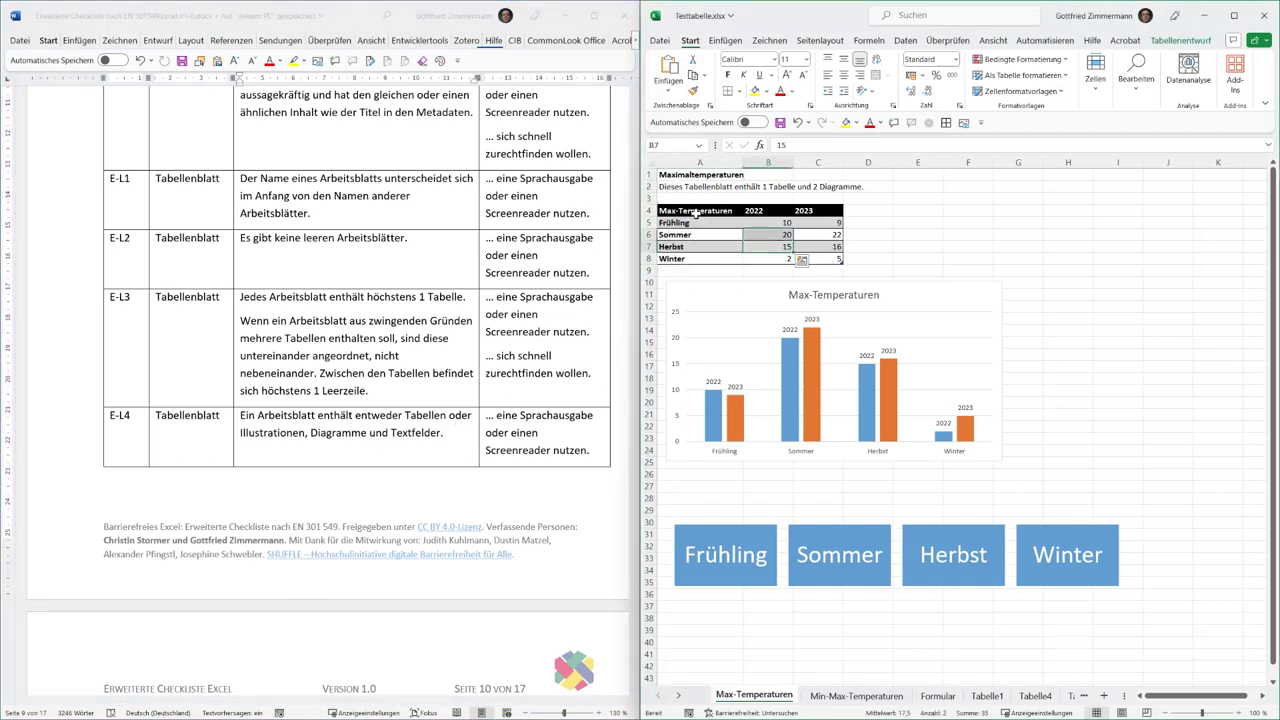
pyautogui.moveTo(697, 211); pyautogui.dragTo(821, 254)
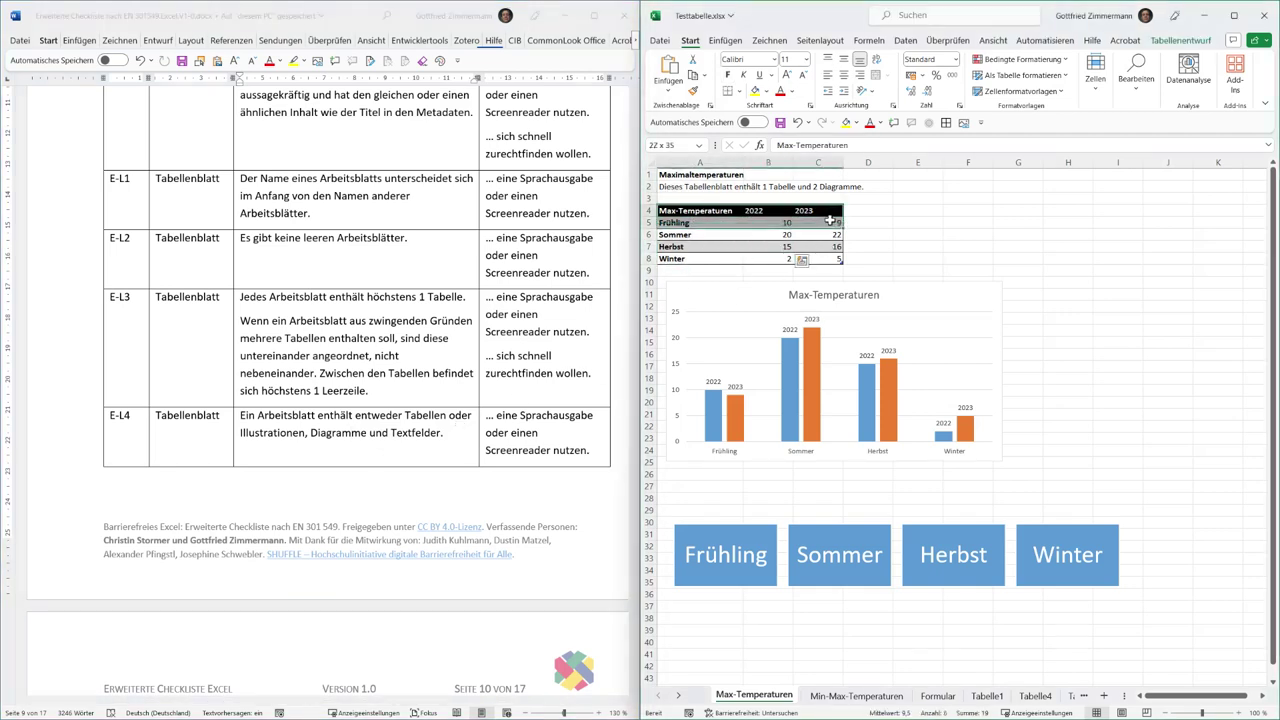
pyautogui.click(768, 300)
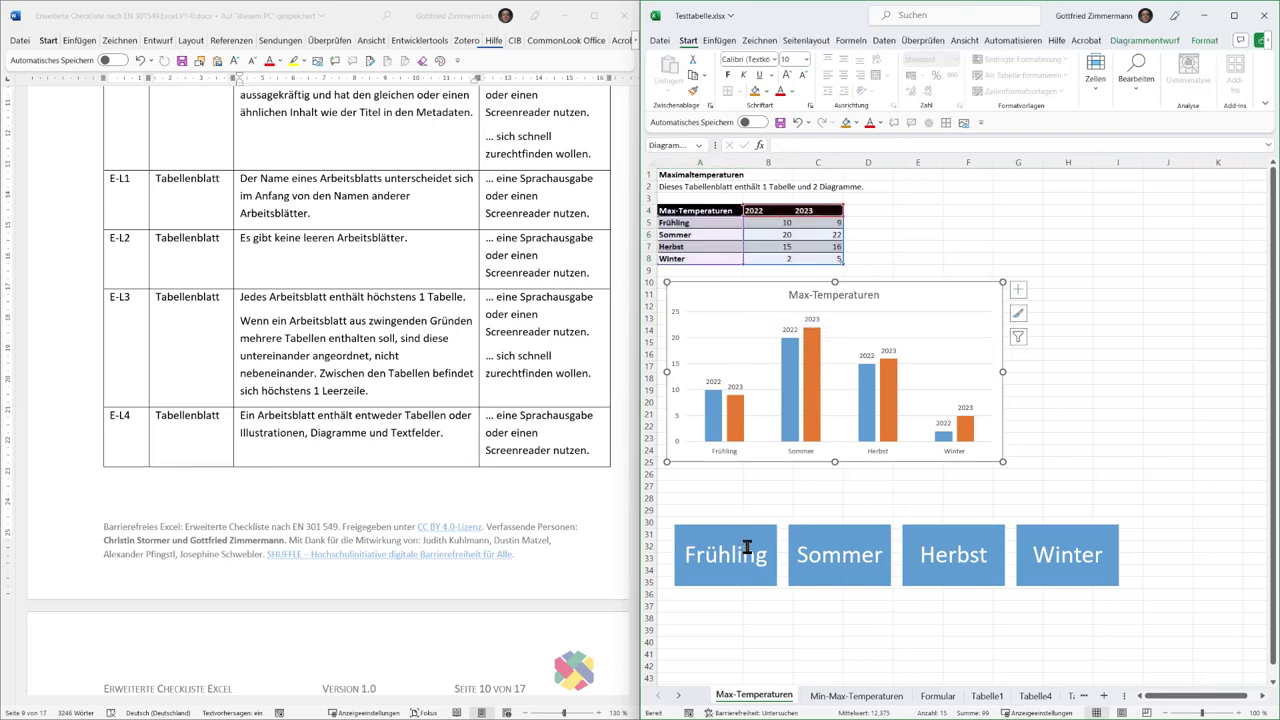
pyautogui.click(840, 526)
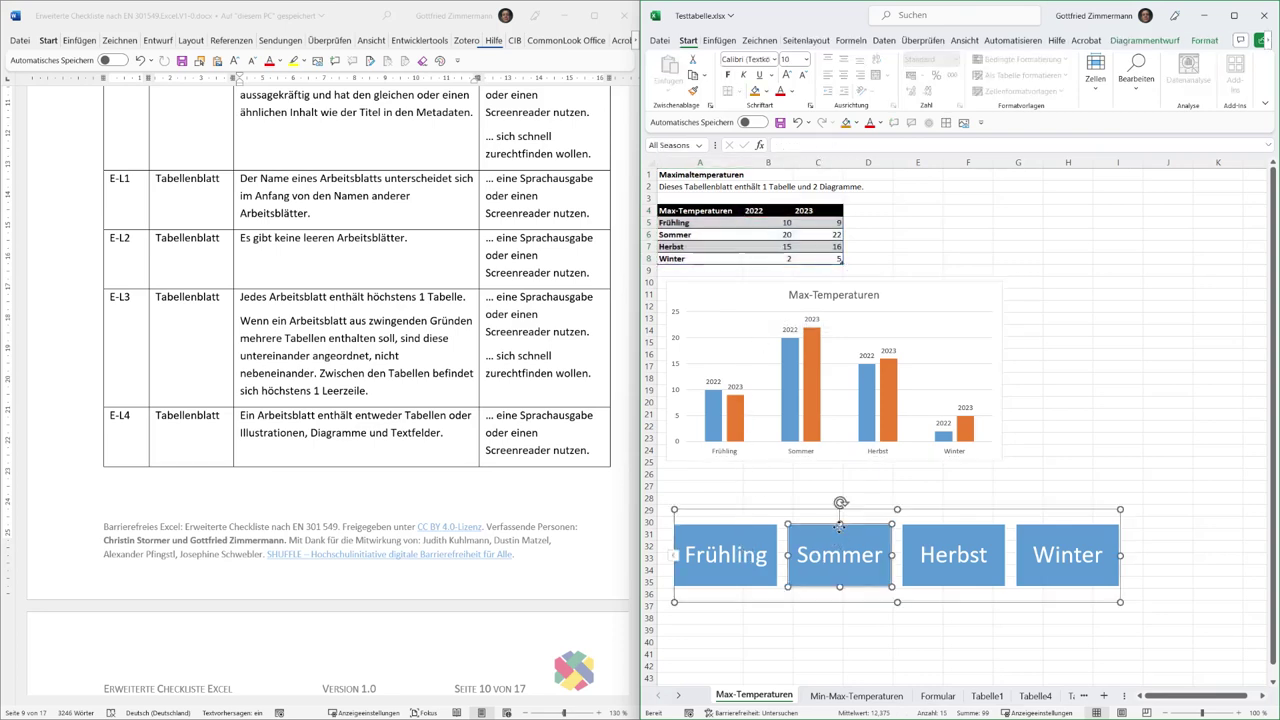
pyautogui.click(846, 474)
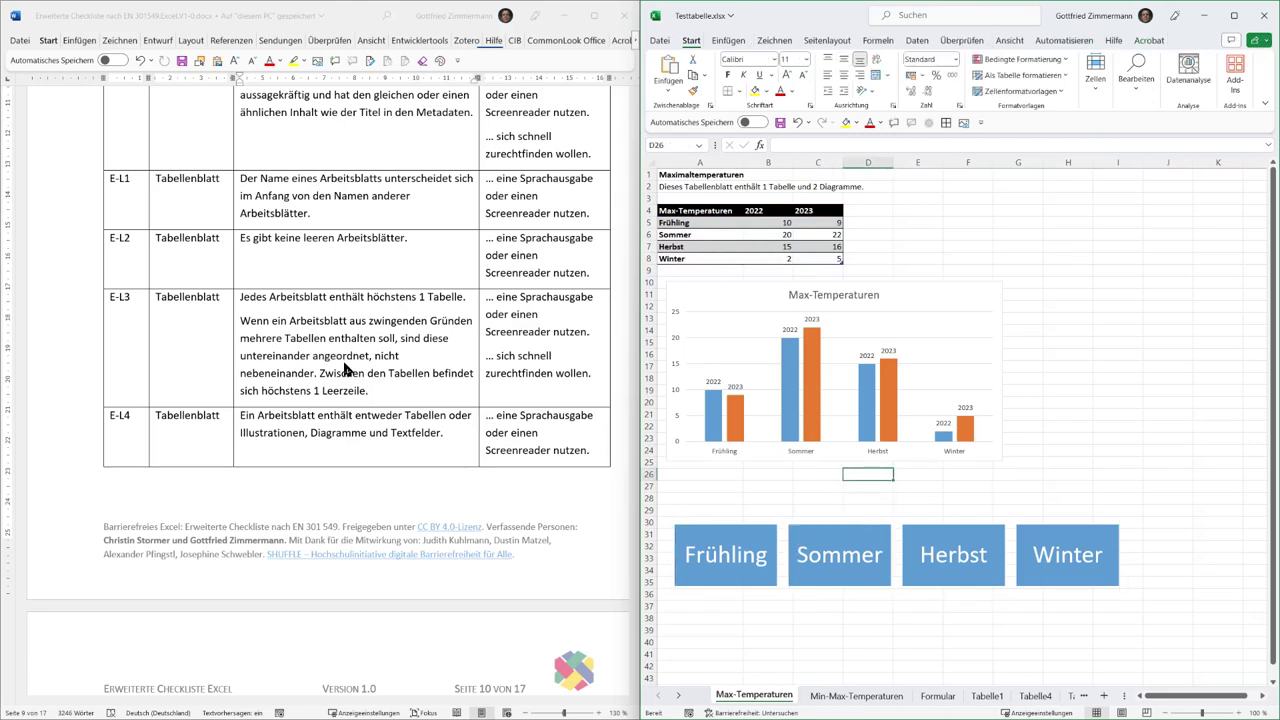
pyautogui.scroll(-3, 379, 440)
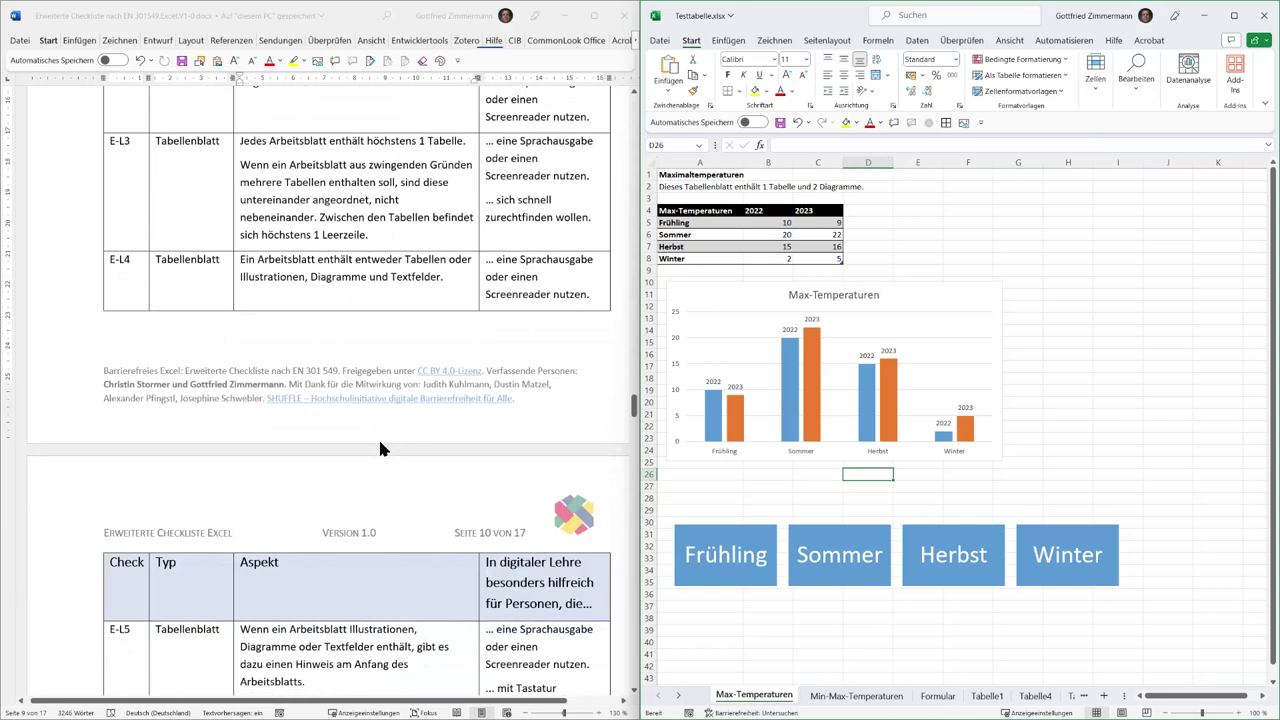
# Step: Check the heading in A1 and the description in A2, then save with A1 active
pyautogui.scroll(-6, 378, 437)
pyautogui.scroll(-3, 375, 380)
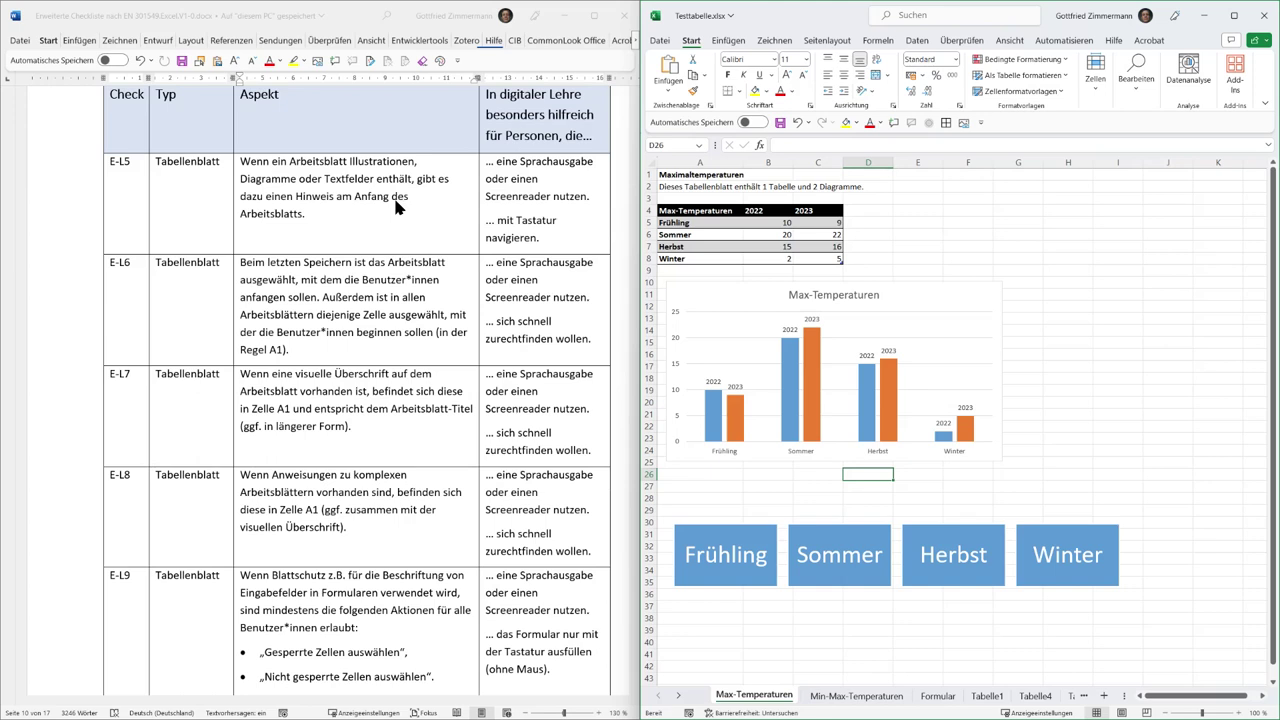
pyautogui.click(695, 177)
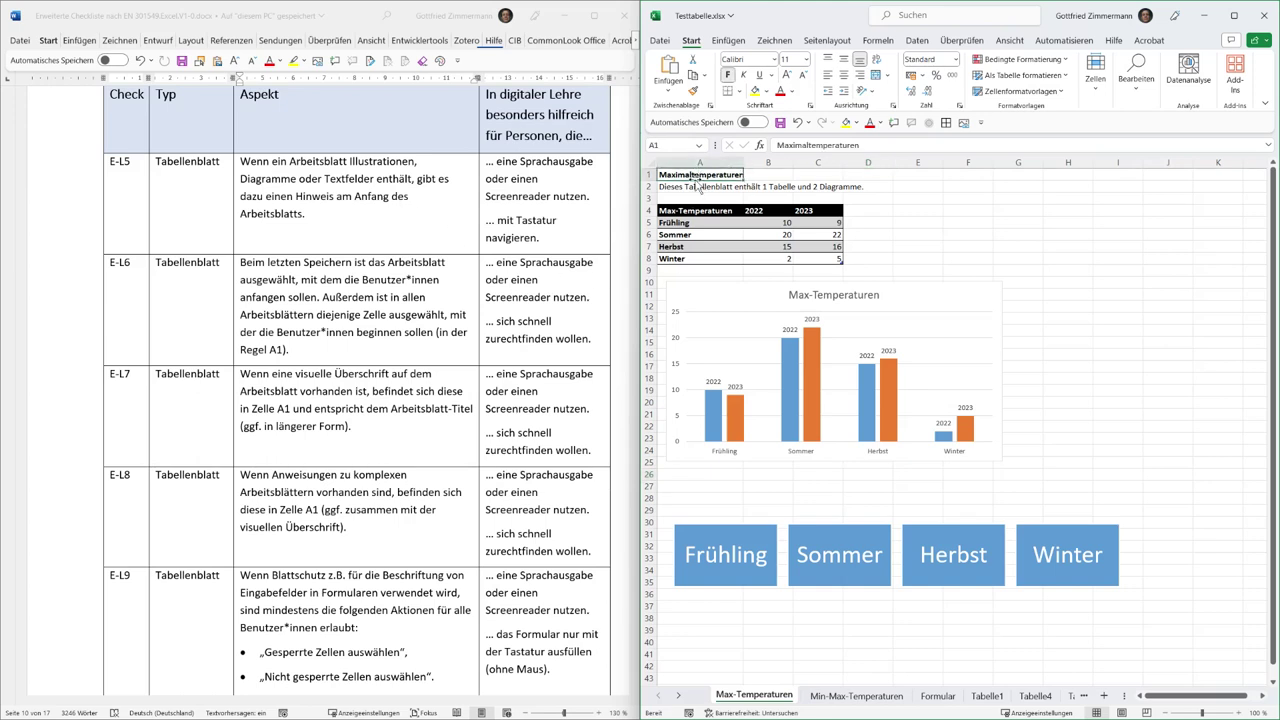
pyautogui.click(690, 188)
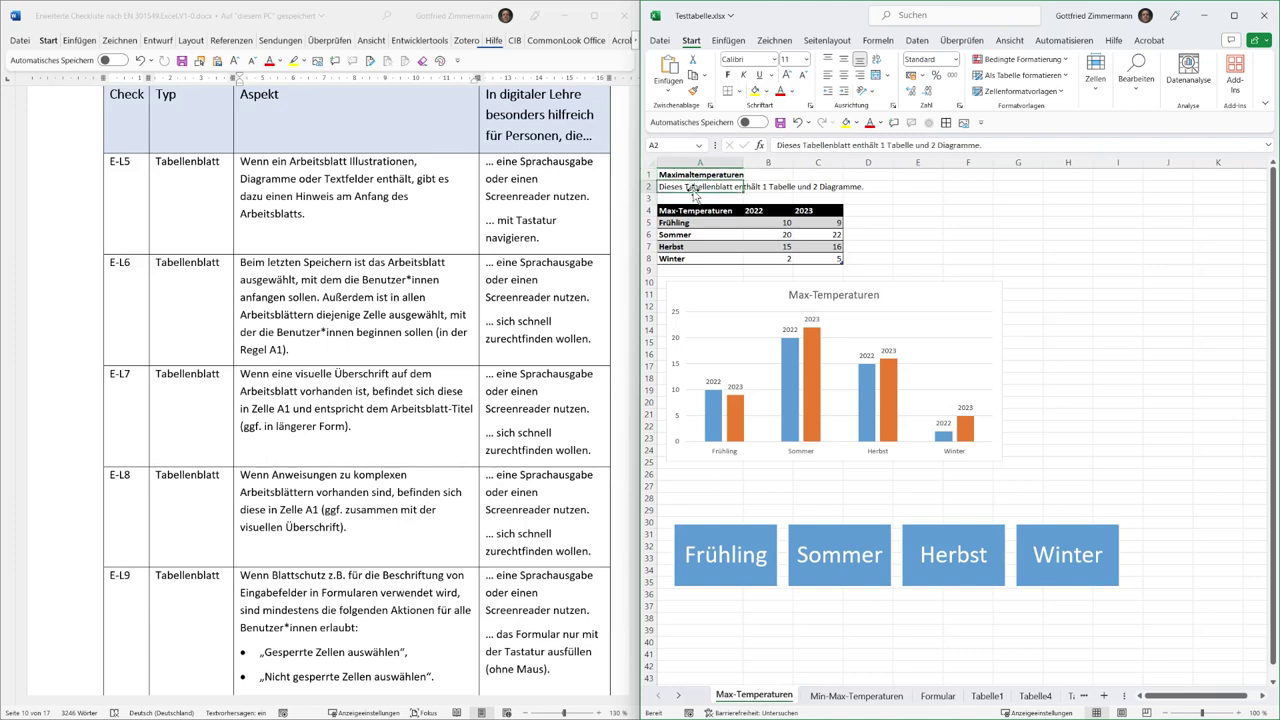
pyautogui.click(697, 175)
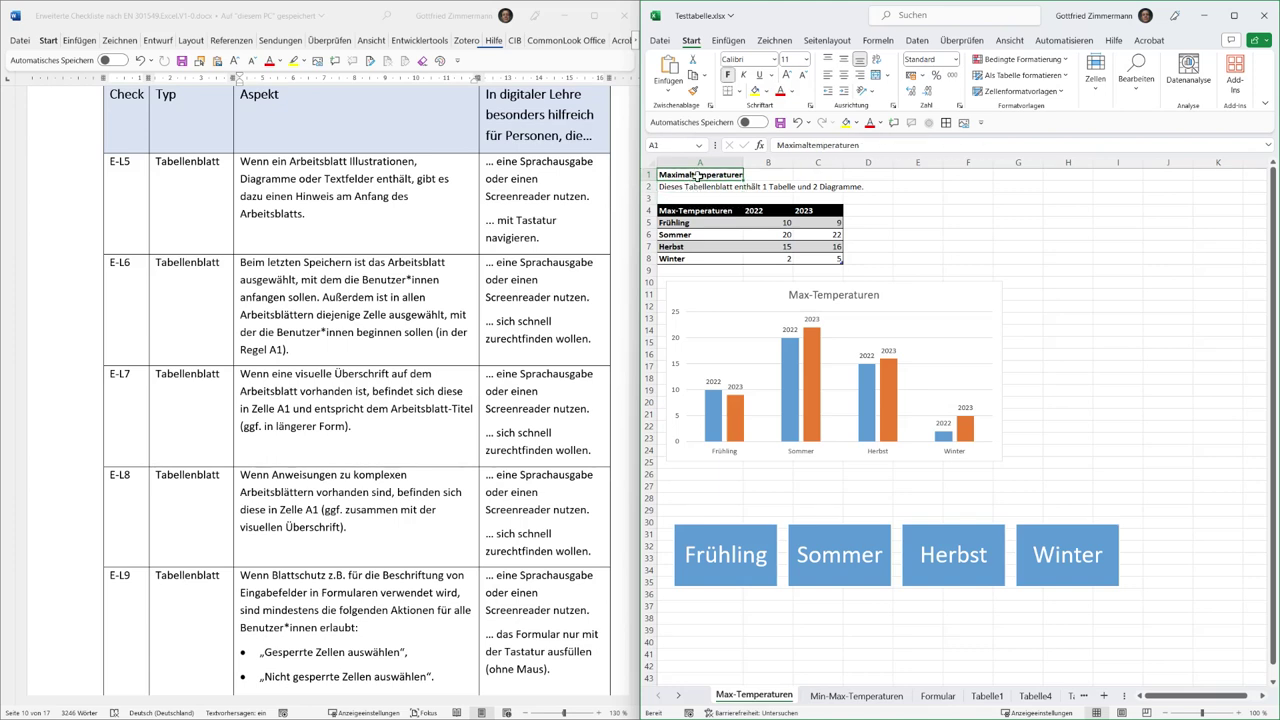
pyautogui.click(700, 187)
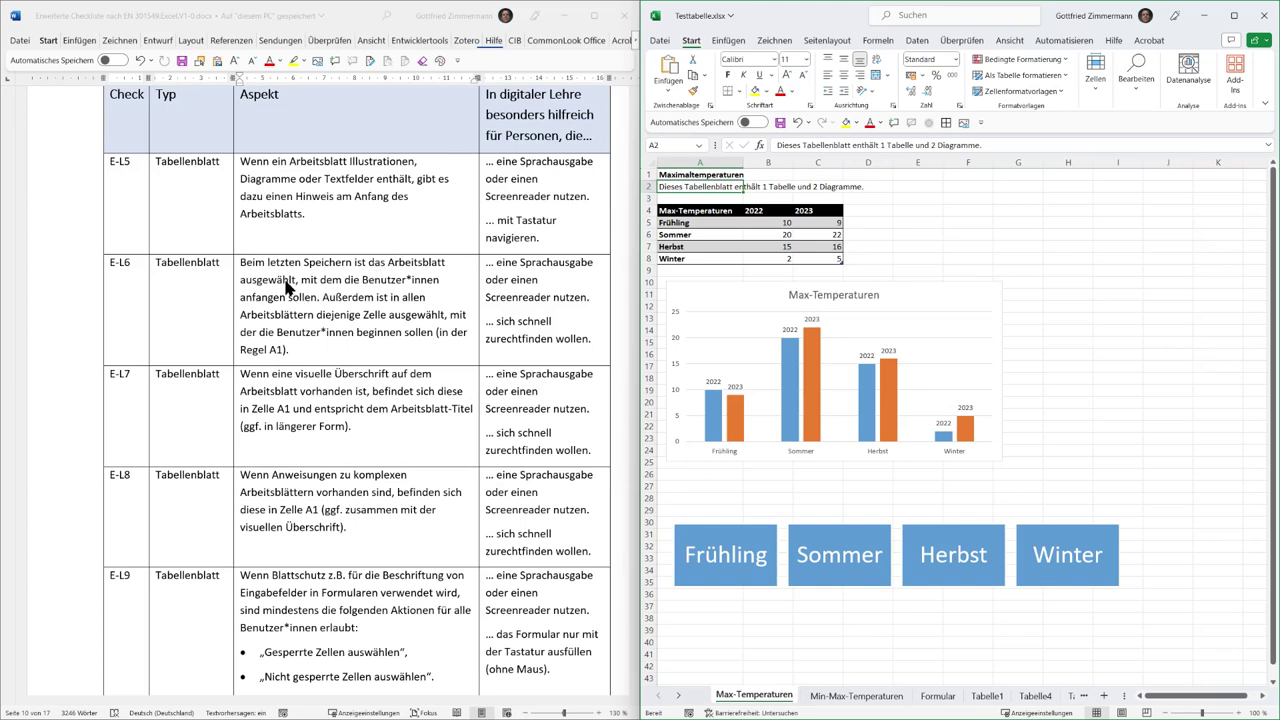
pyautogui.click(693, 174)
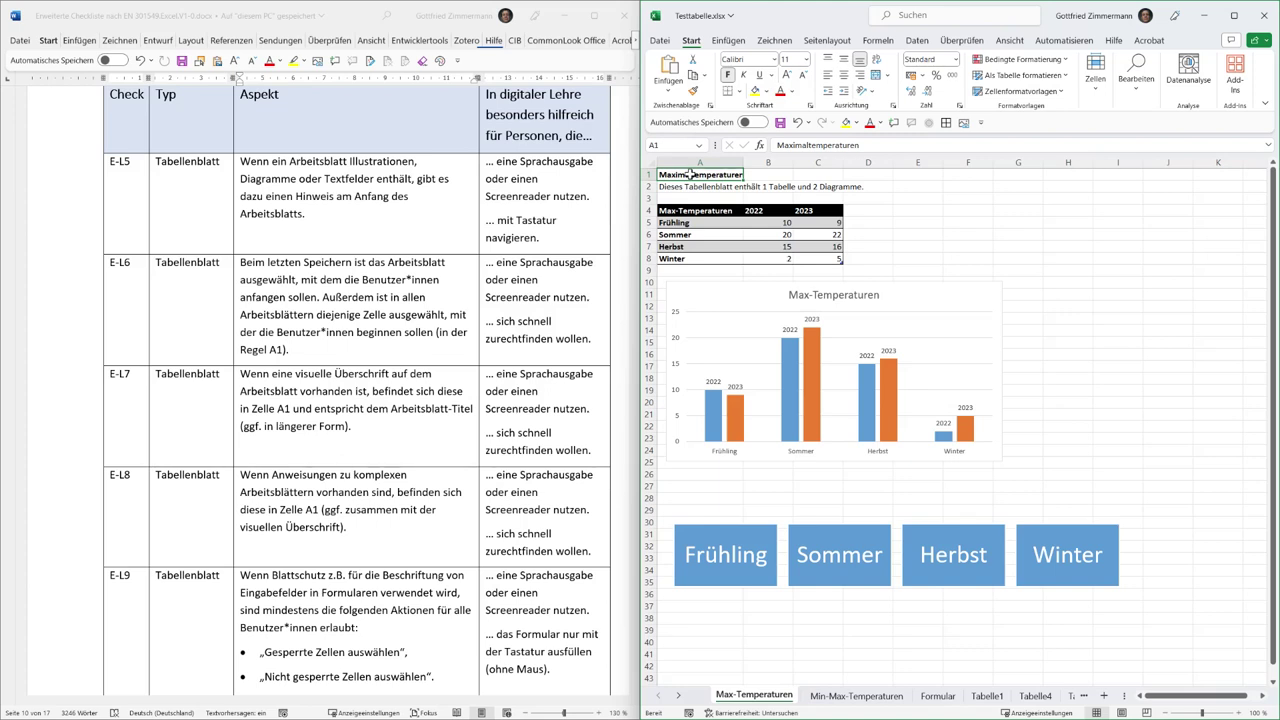
pyautogui.hotkey('ctrl', 's')
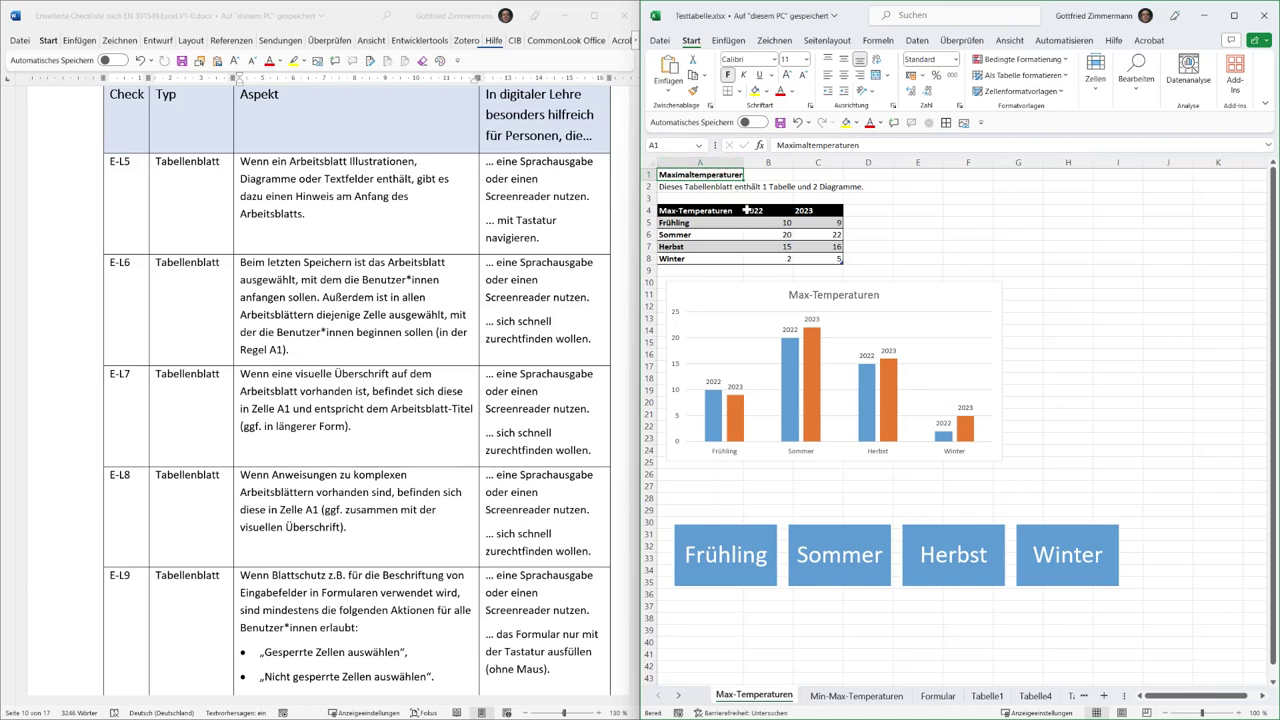
# Step: Compare the saved workbook against the Word checklist, returning to cell A1
pyautogui.click(350, 412)
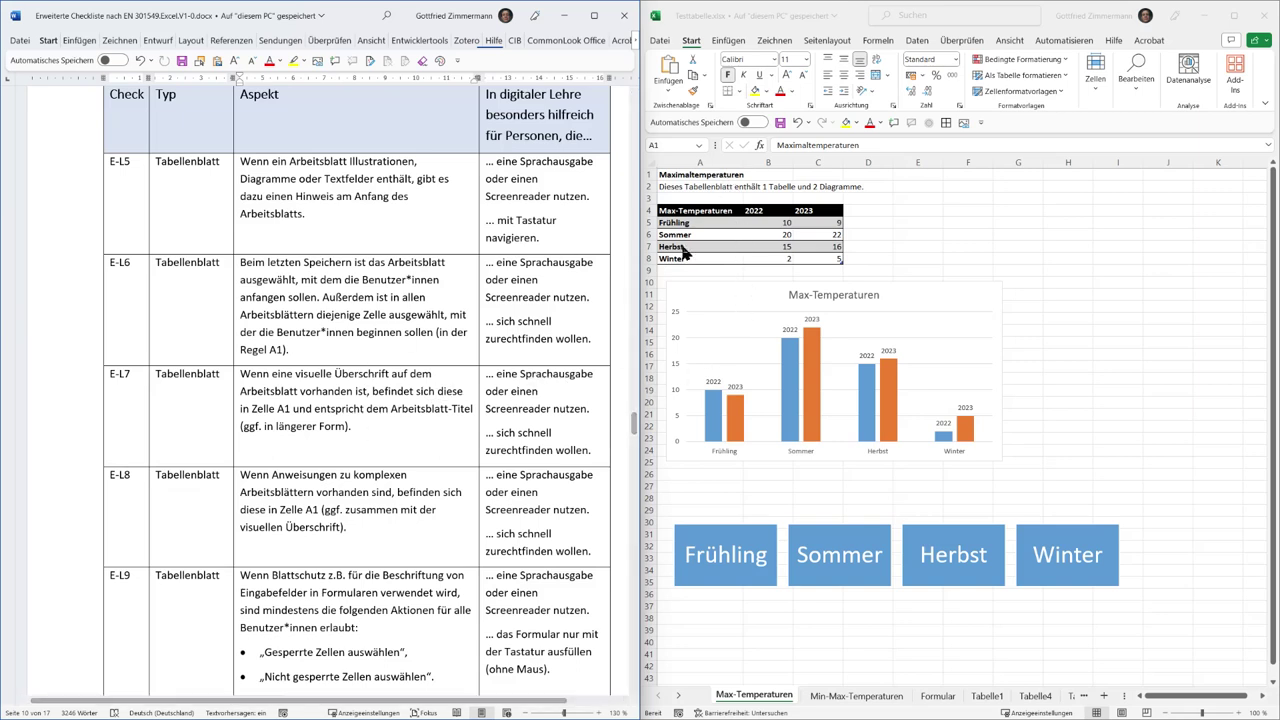
pyautogui.click(710, 180)
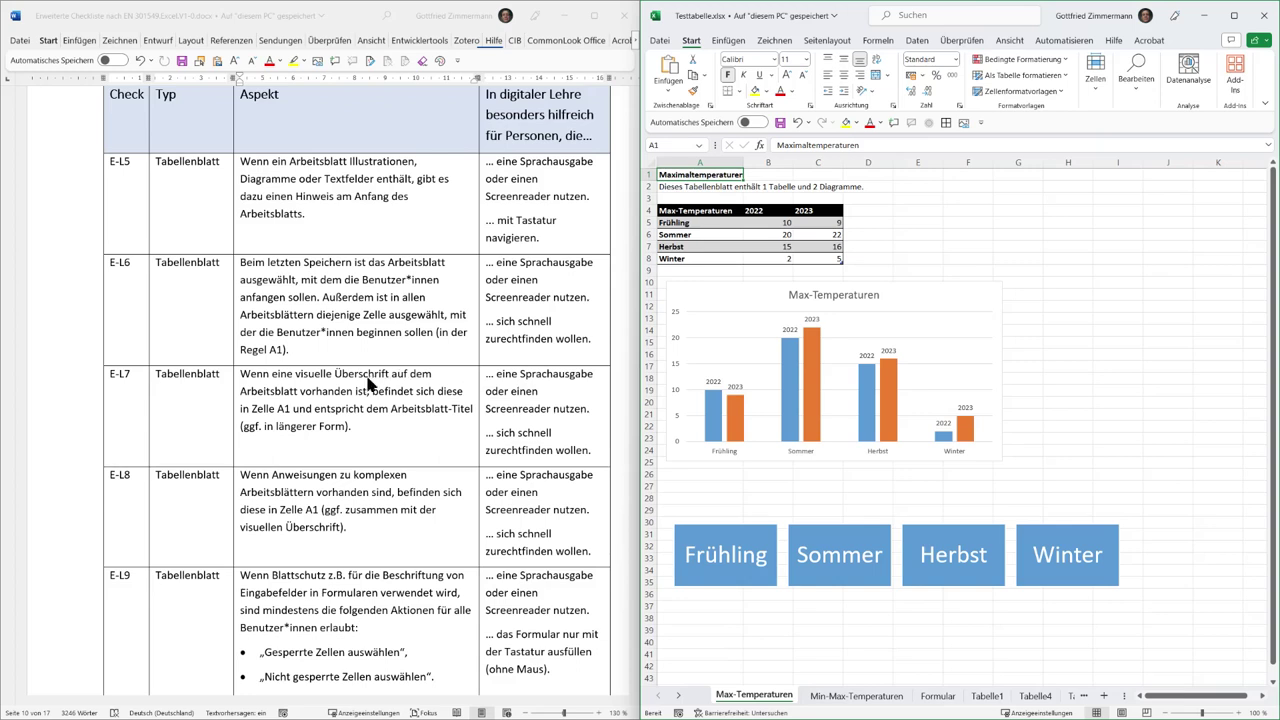
pyautogui.click(325, 495)
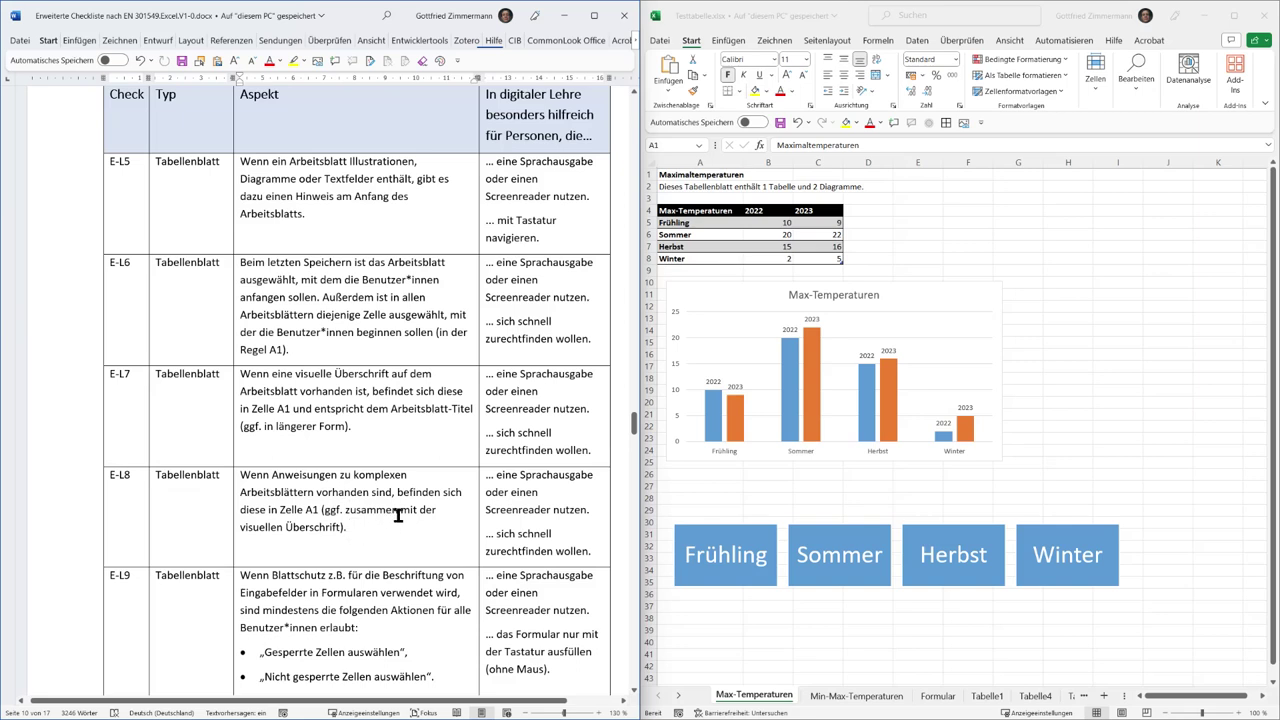
pyautogui.click(695, 171)
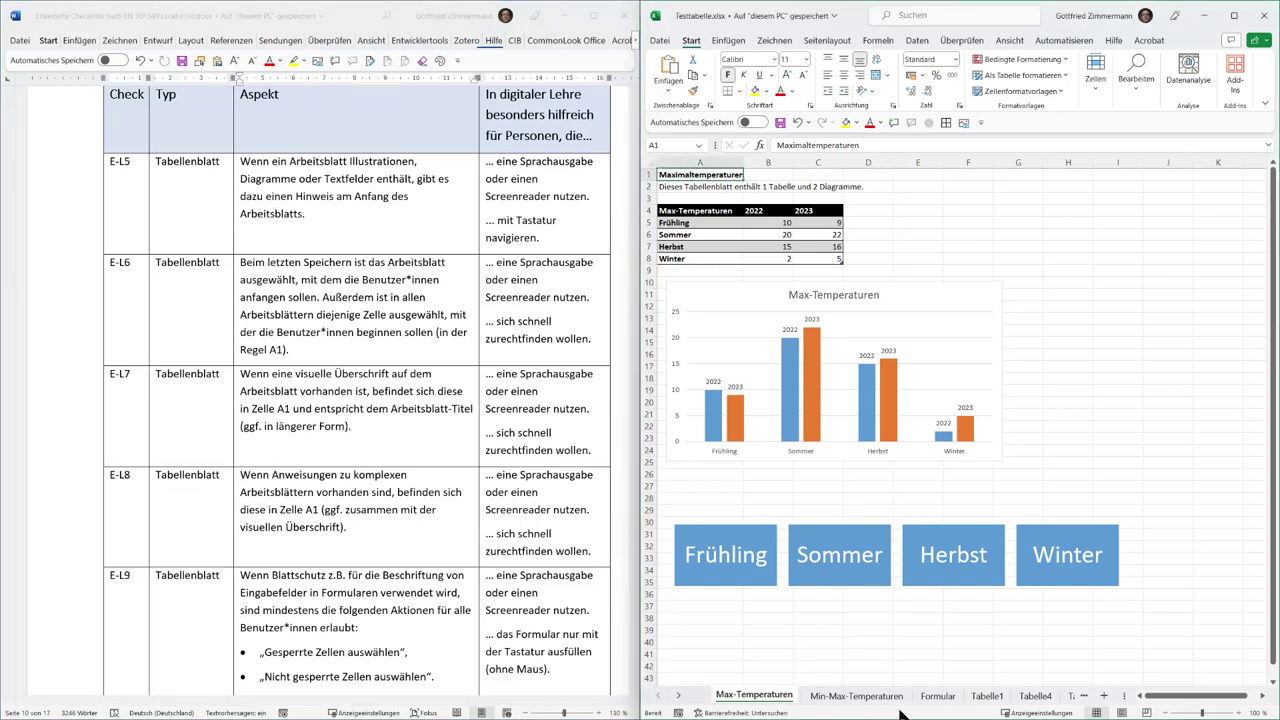
pyautogui.scroll(-5, 280, 637)
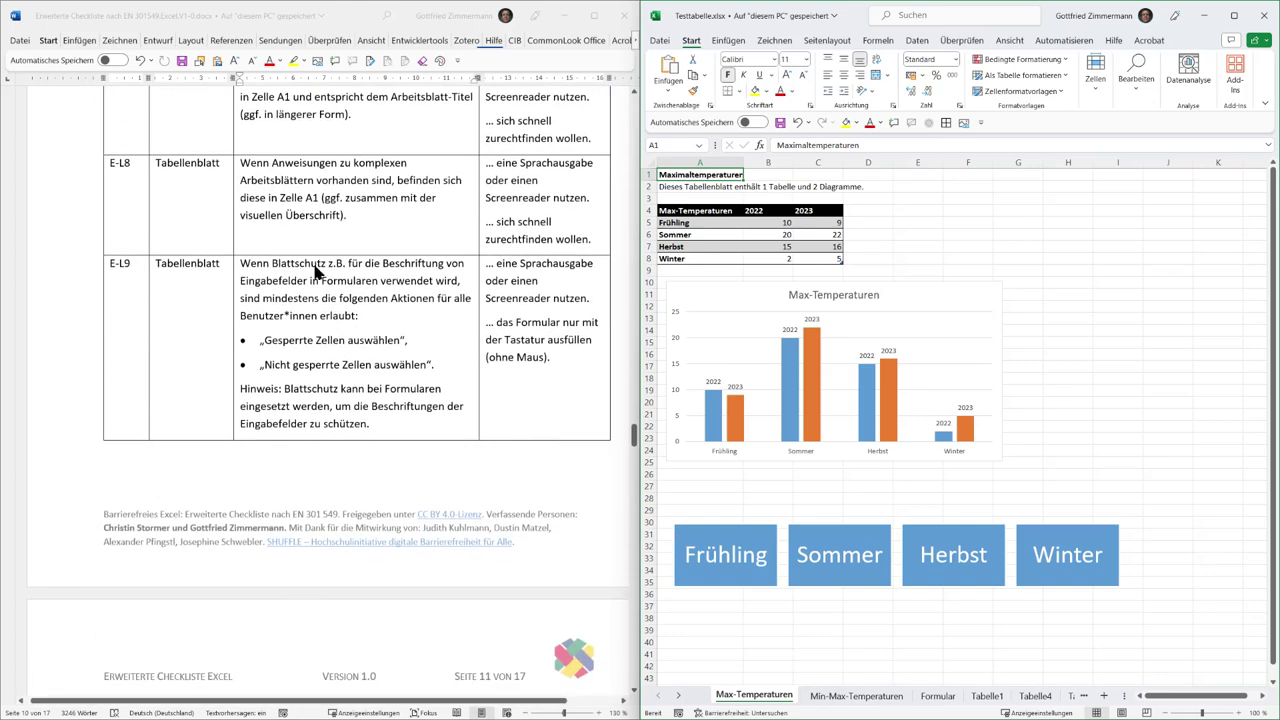
# Step: Apply Überprüfen > Schützen > Blatt schützen to Formular, keeping both cell-selection options
pyautogui.click(316, 266)
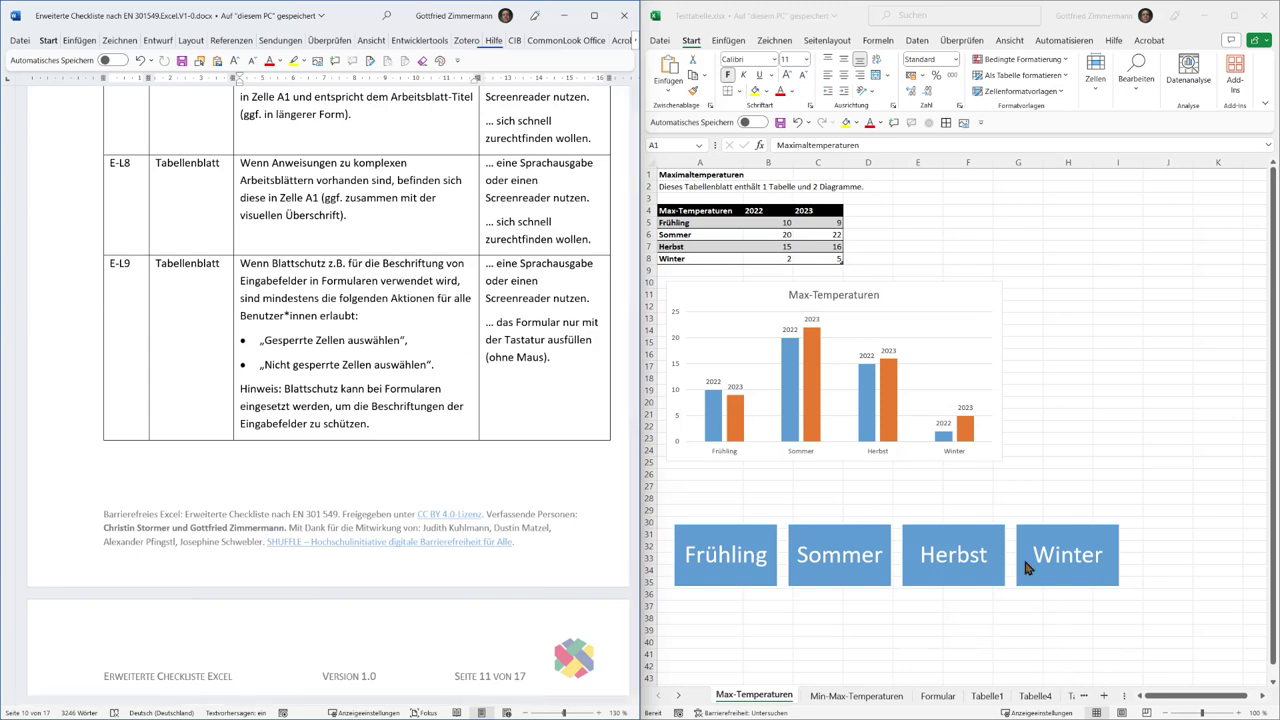
pyautogui.click(940, 696)
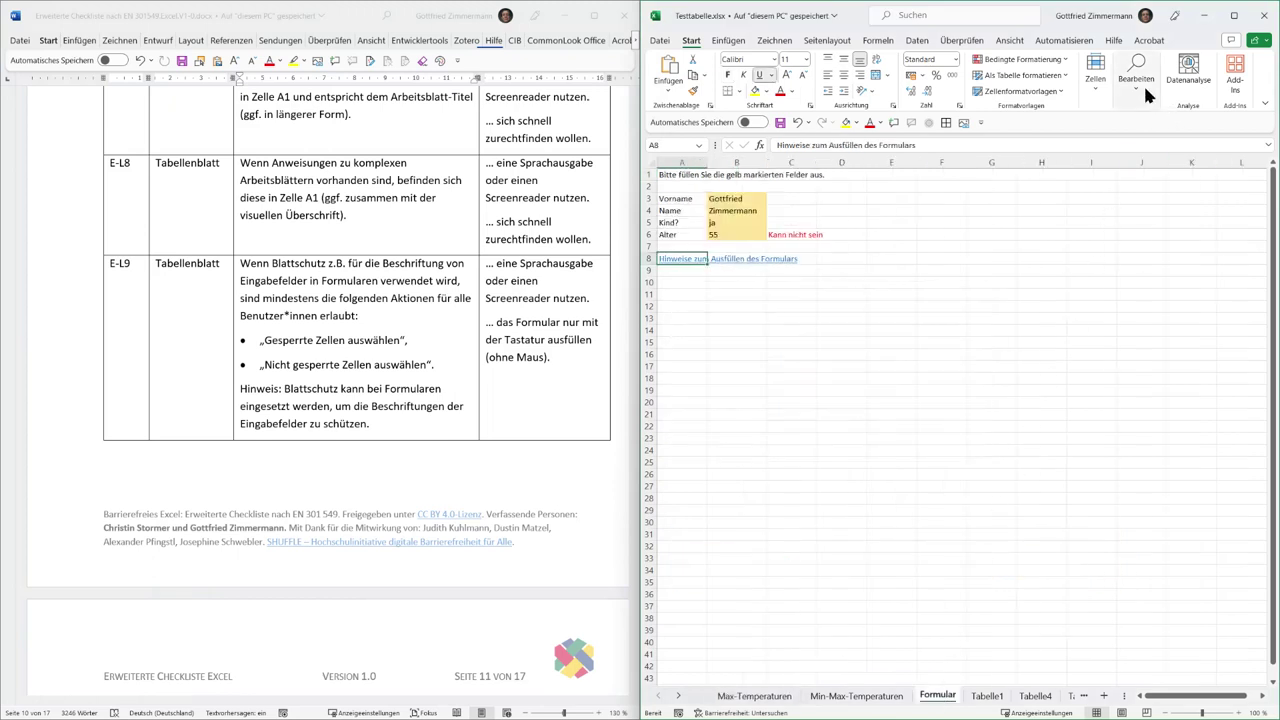
pyautogui.click(1096, 80)
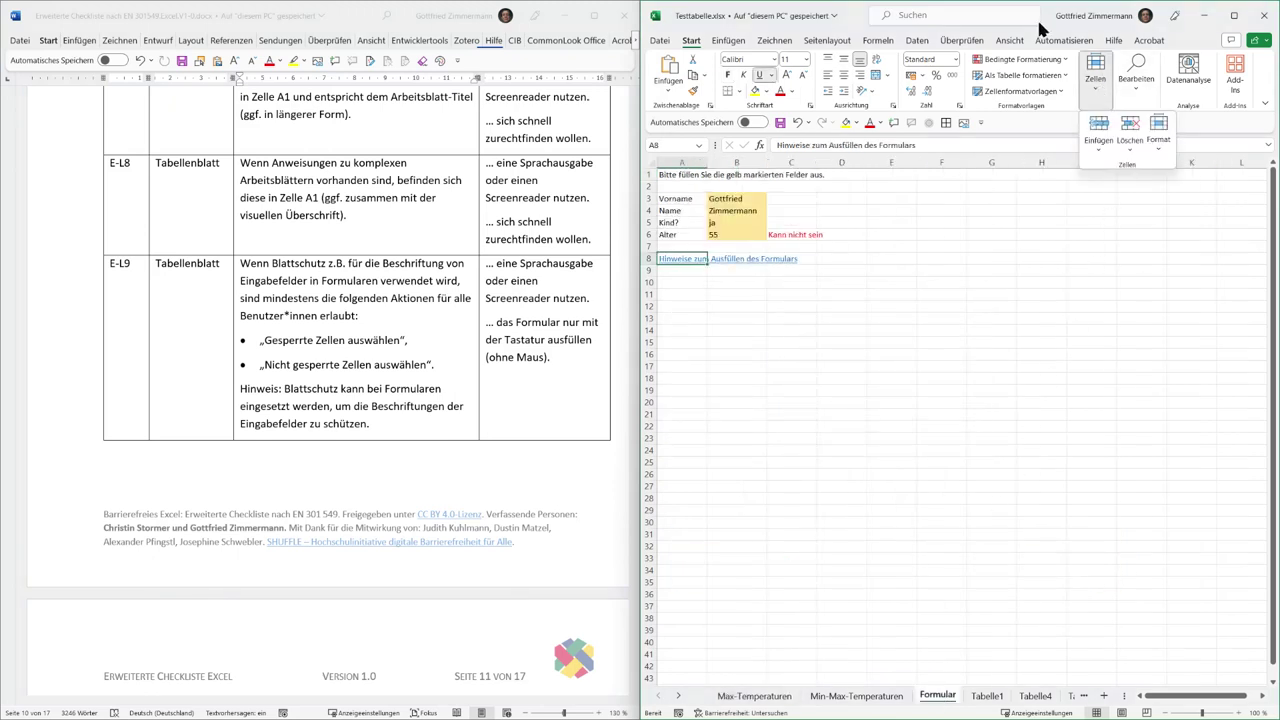
pyautogui.click(948, 42)
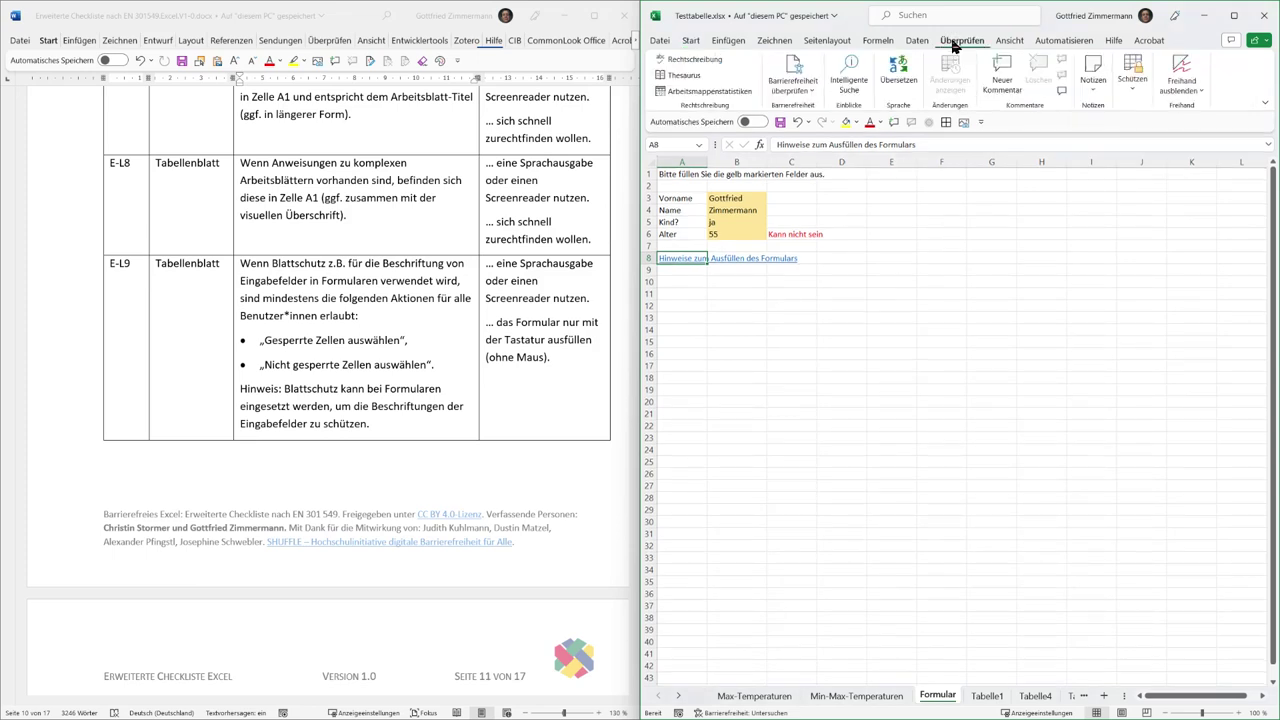
pyautogui.click(1132, 81)
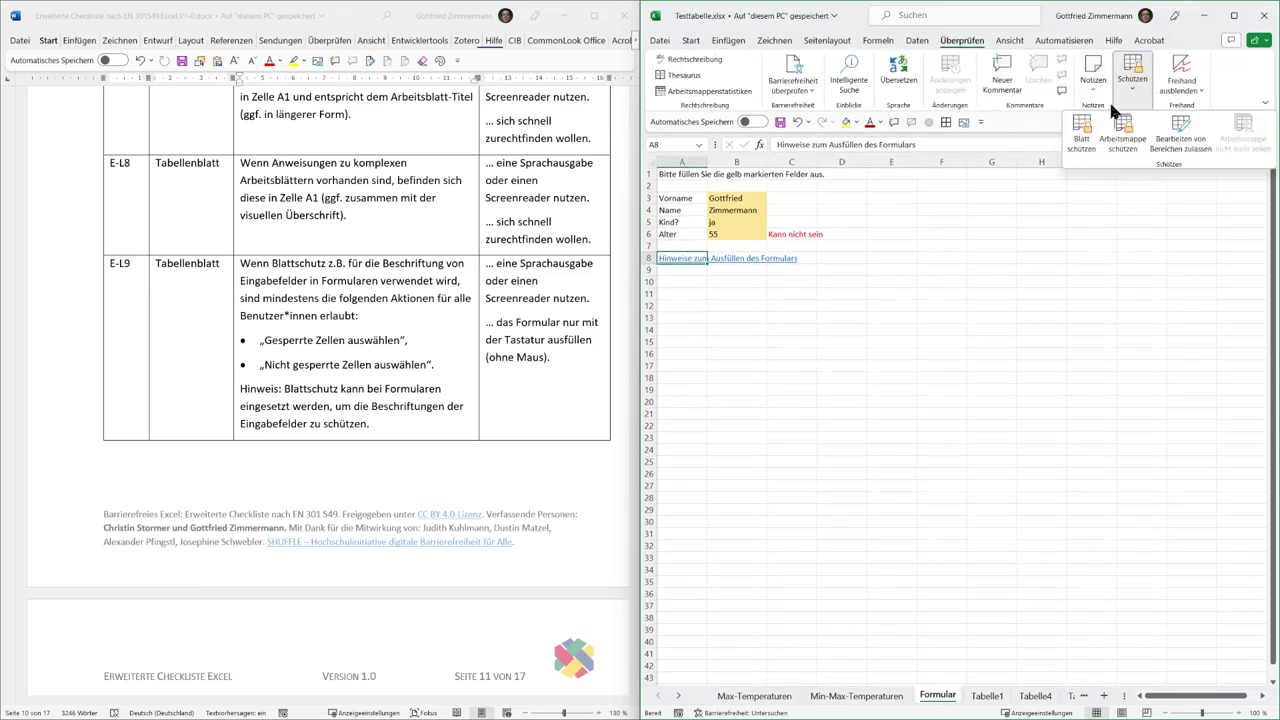
pyautogui.click(1086, 128)
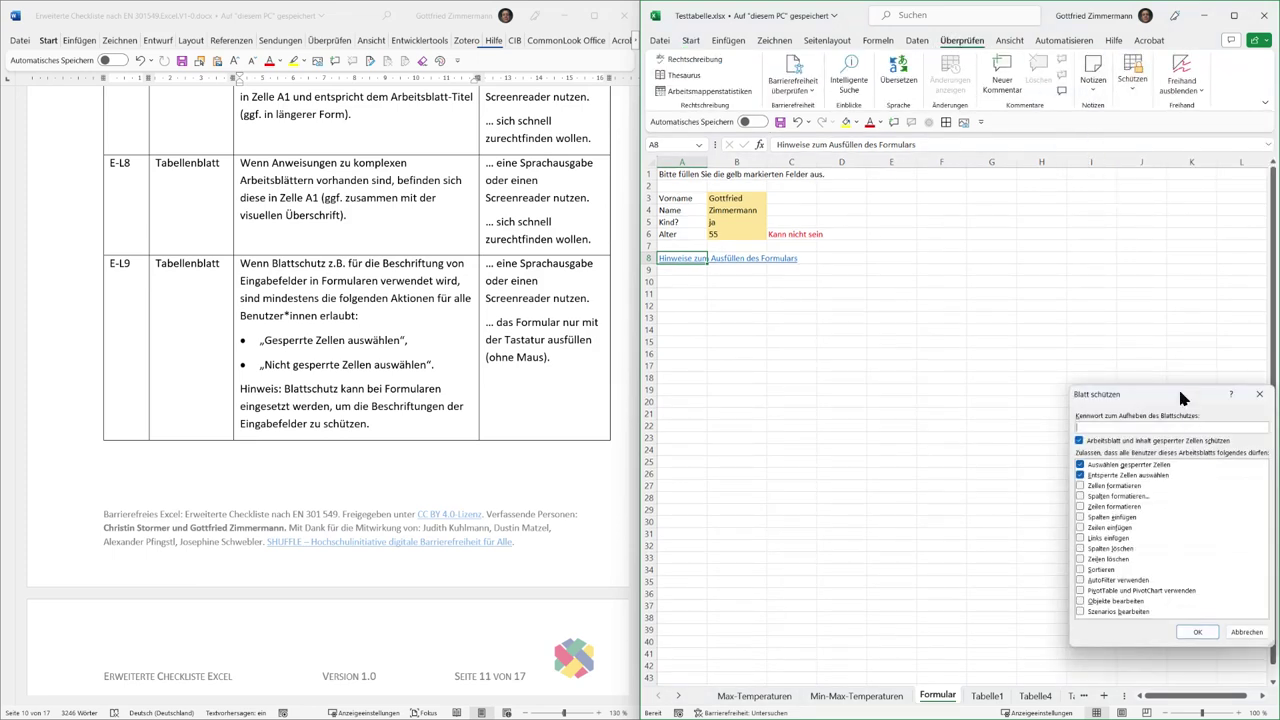
pyautogui.moveTo(1180, 398); pyautogui.dragTo(955, 217)
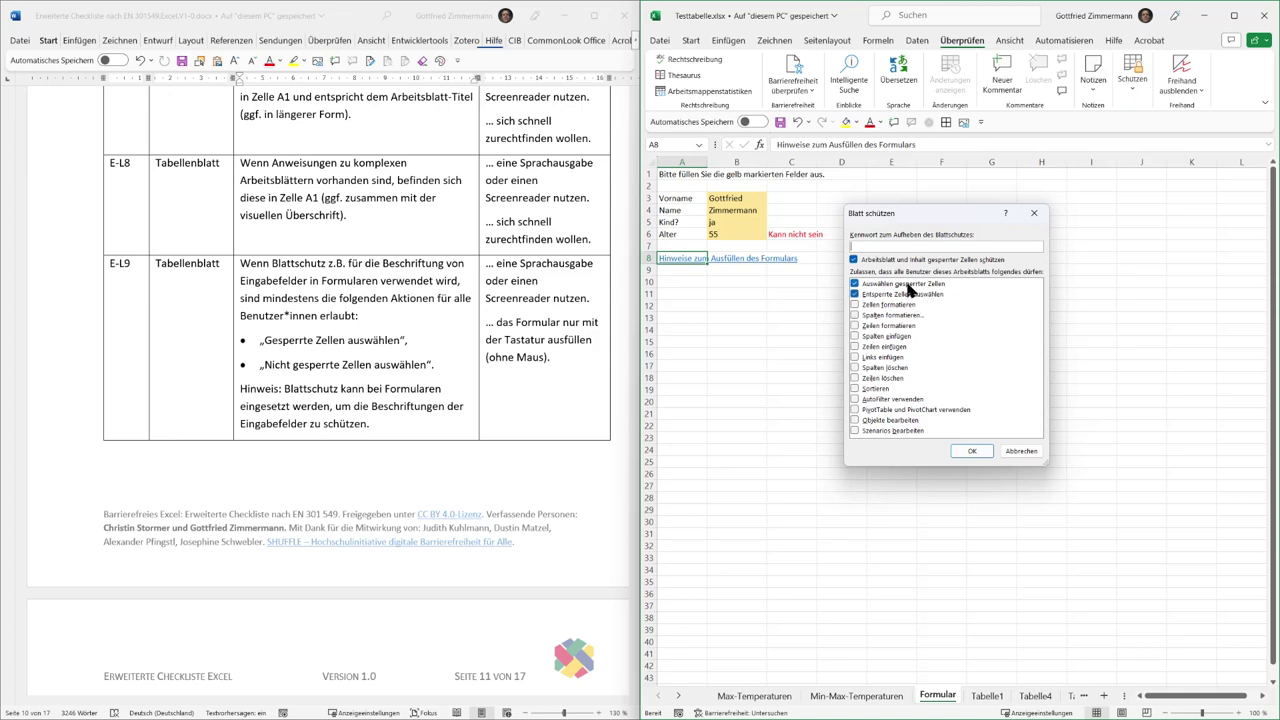
pyautogui.click(989, 453)
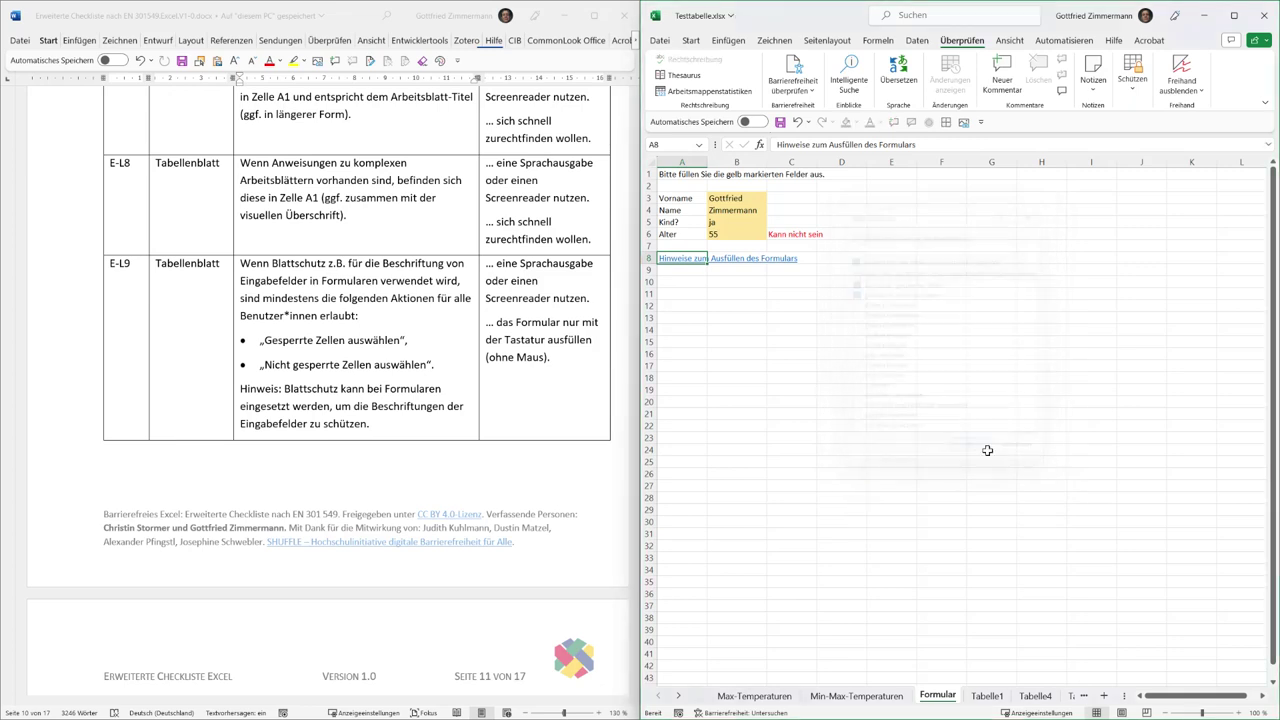
# Step: Test the protected sheet by selecting the Vorname, Name and Kind? labels in A3–A5
pyautogui.click(680, 200)
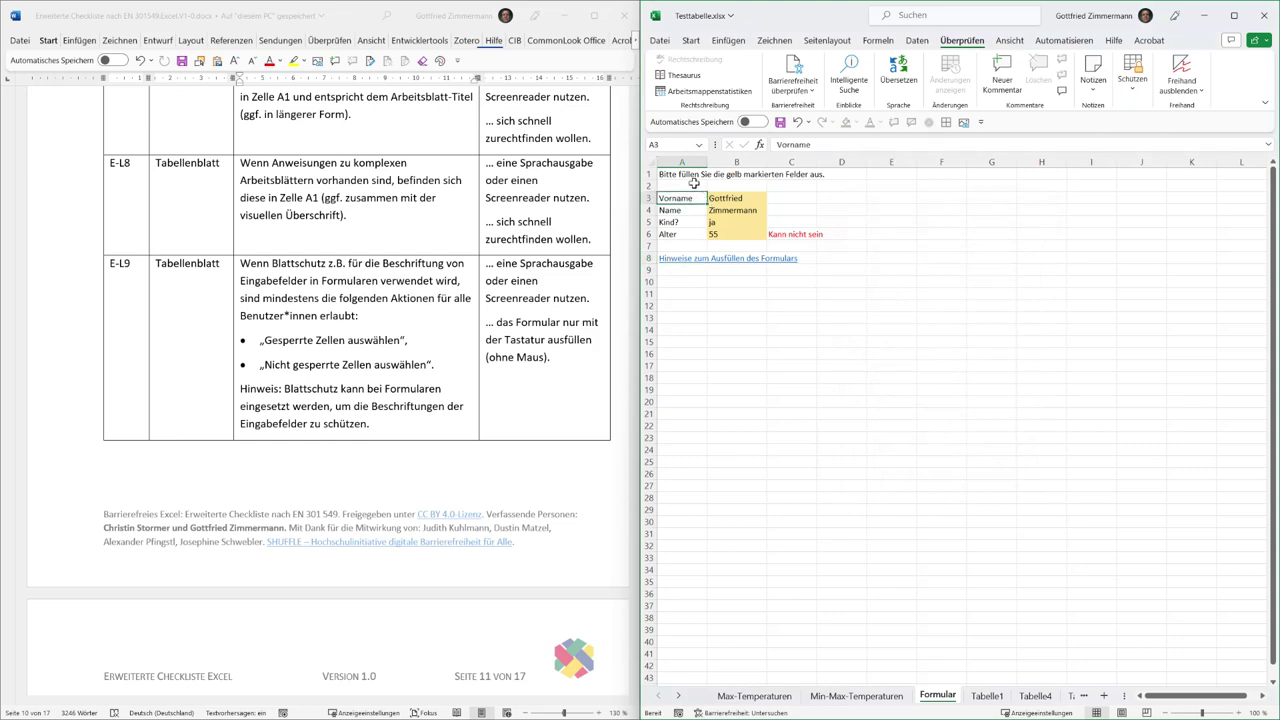
pyautogui.click(696, 211)
pyautogui.click(694, 222)
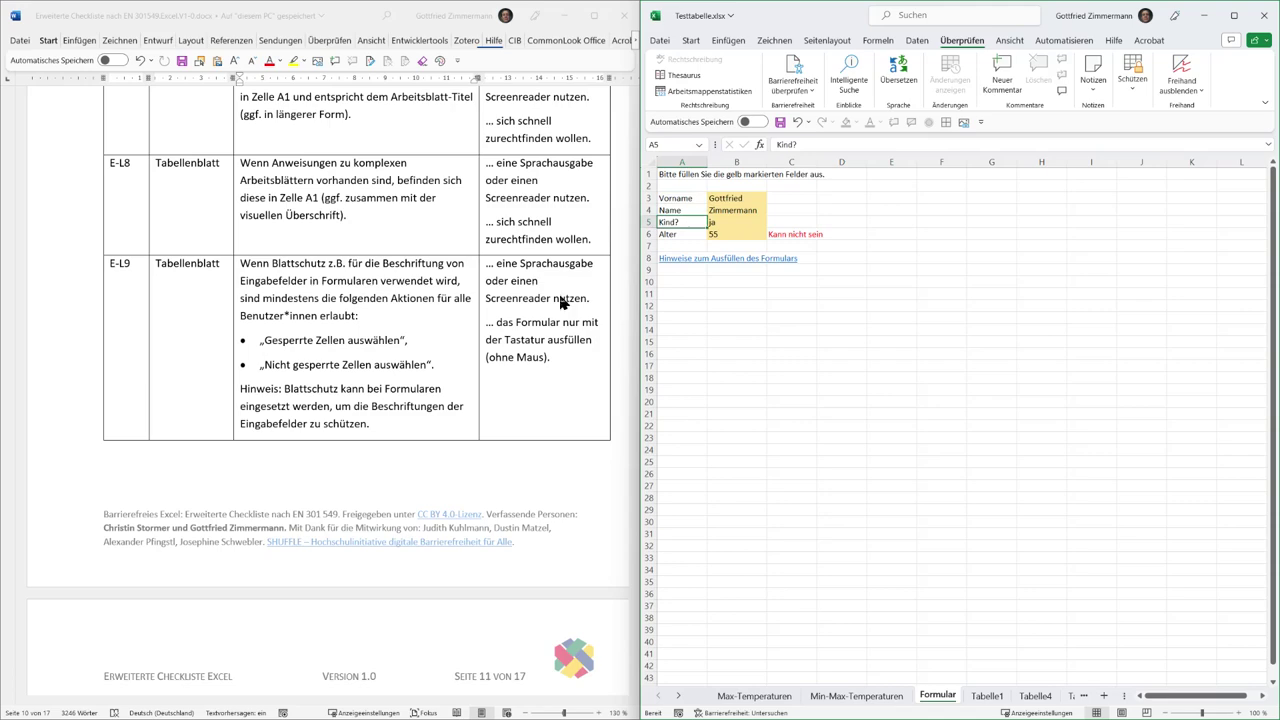
pyautogui.scroll(-3, 350, 441)
# Step: On Tabelle4, inspect the header row and Jahreszeit column, then select B2
pyautogui.scroll(-2, 350, 441)
pyautogui.scroll(-5, 352, 453)
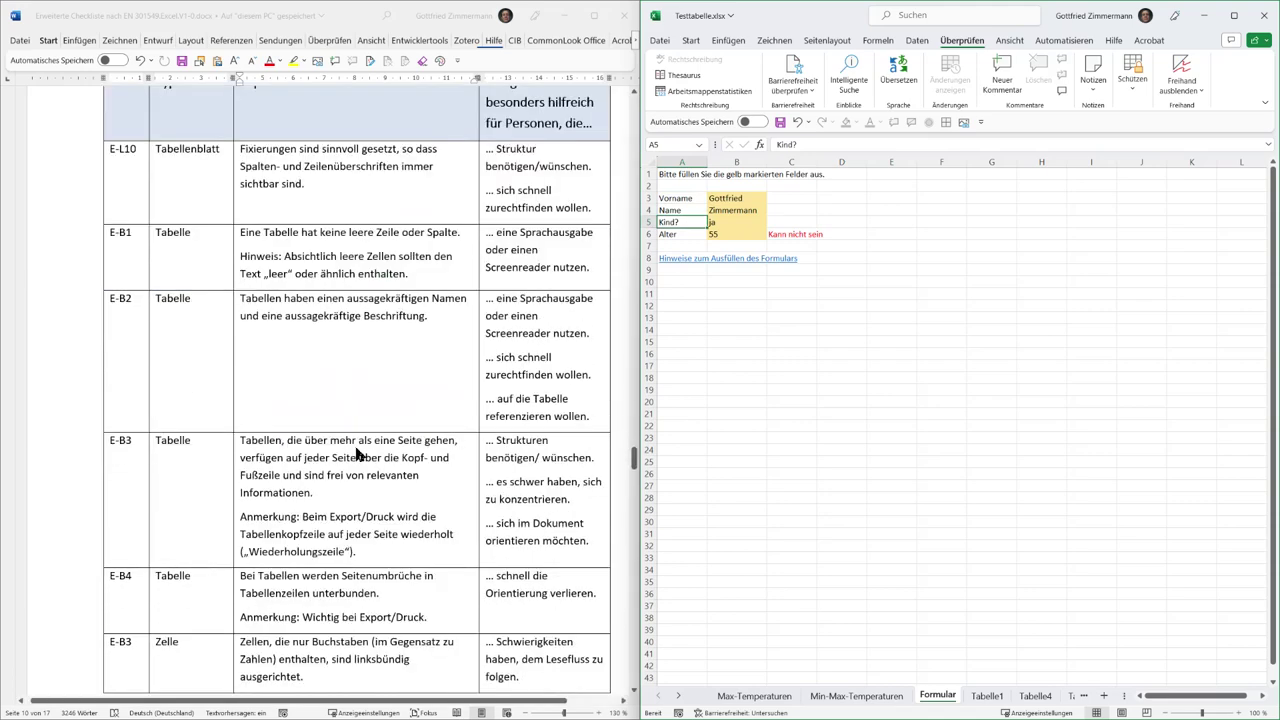
pyautogui.click(358, 187)
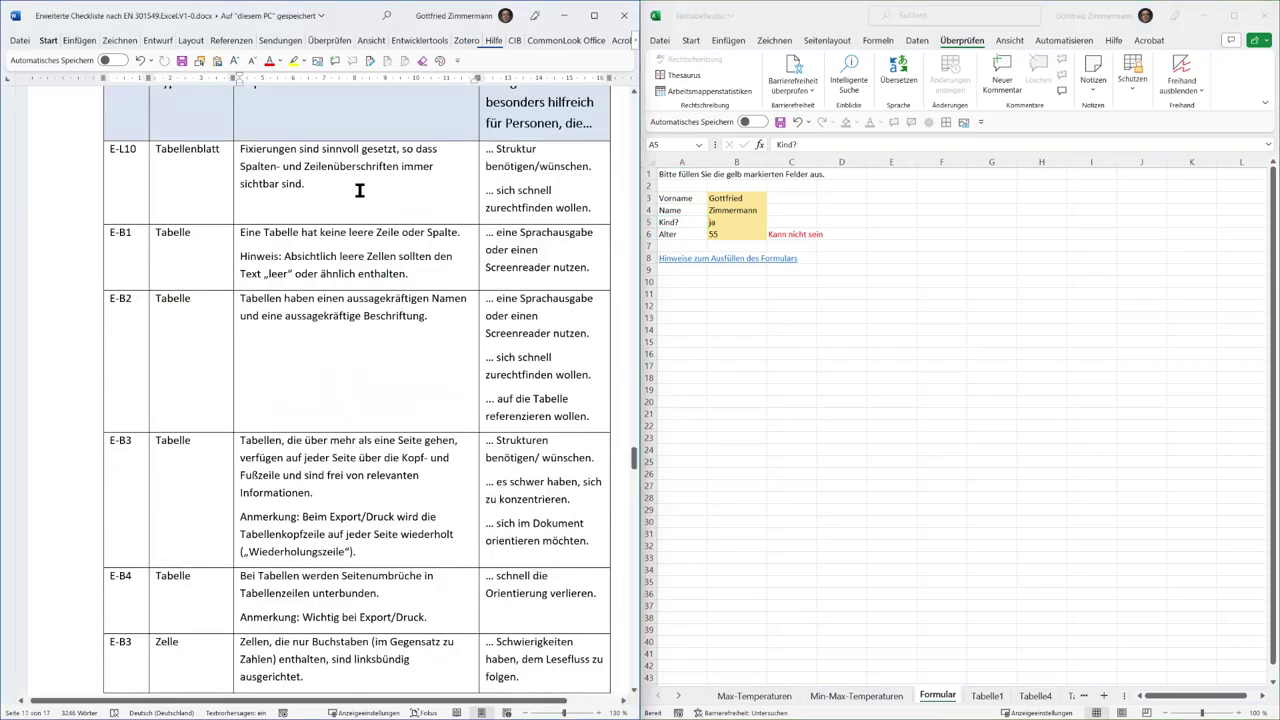
pyautogui.click(1033, 697)
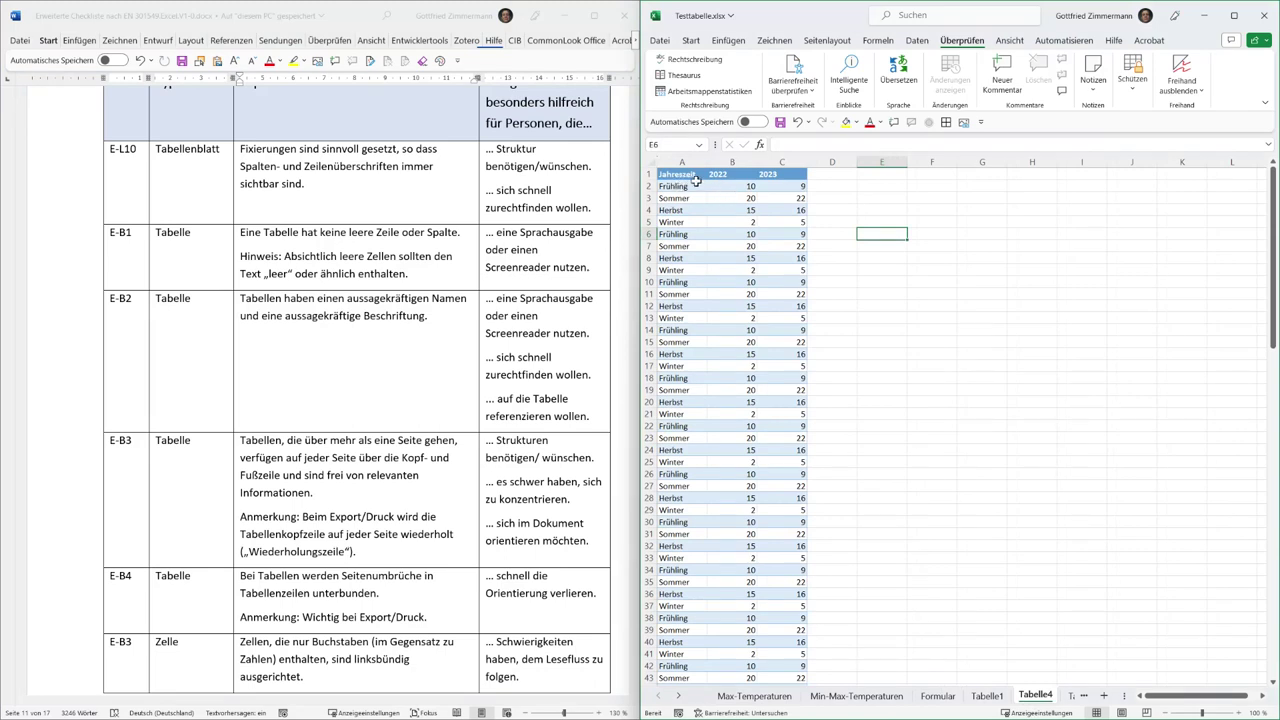
pyautogui.moveTo(690, 175); pyautogui.dragTo(772, 176)
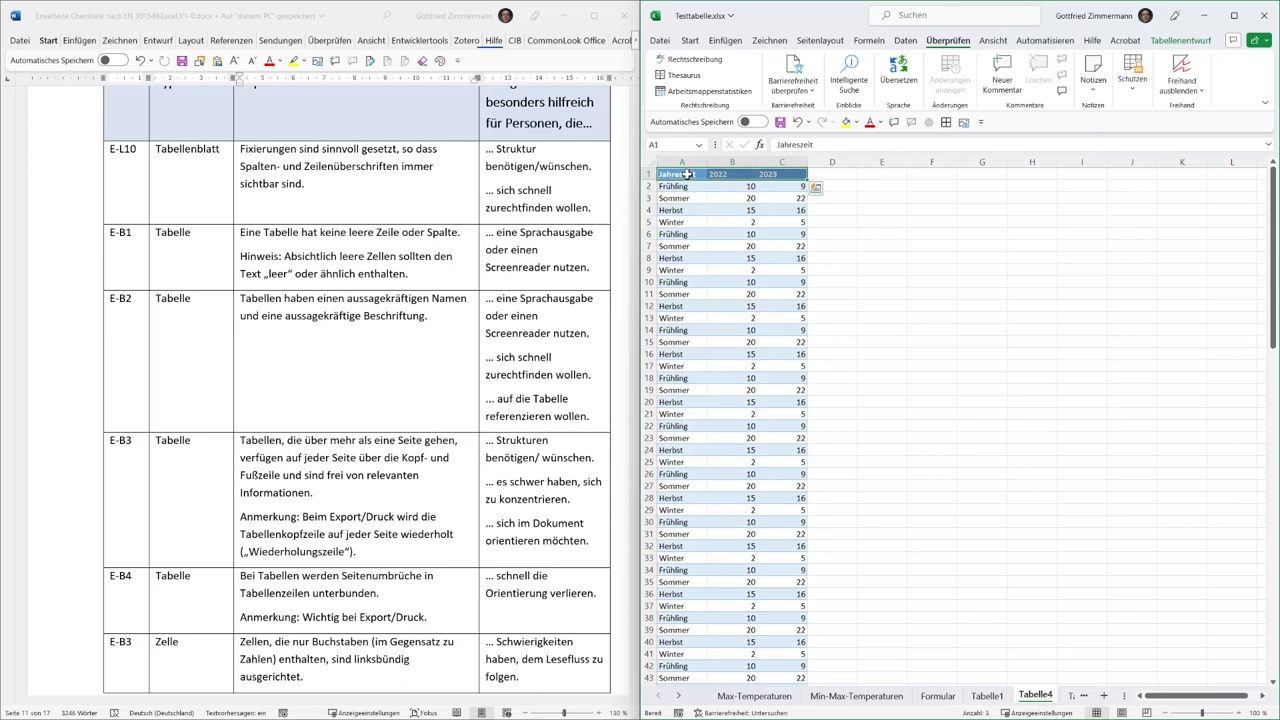
pyautogui.moveTo(683, 174); pyautogui.dragTo(688, 234)
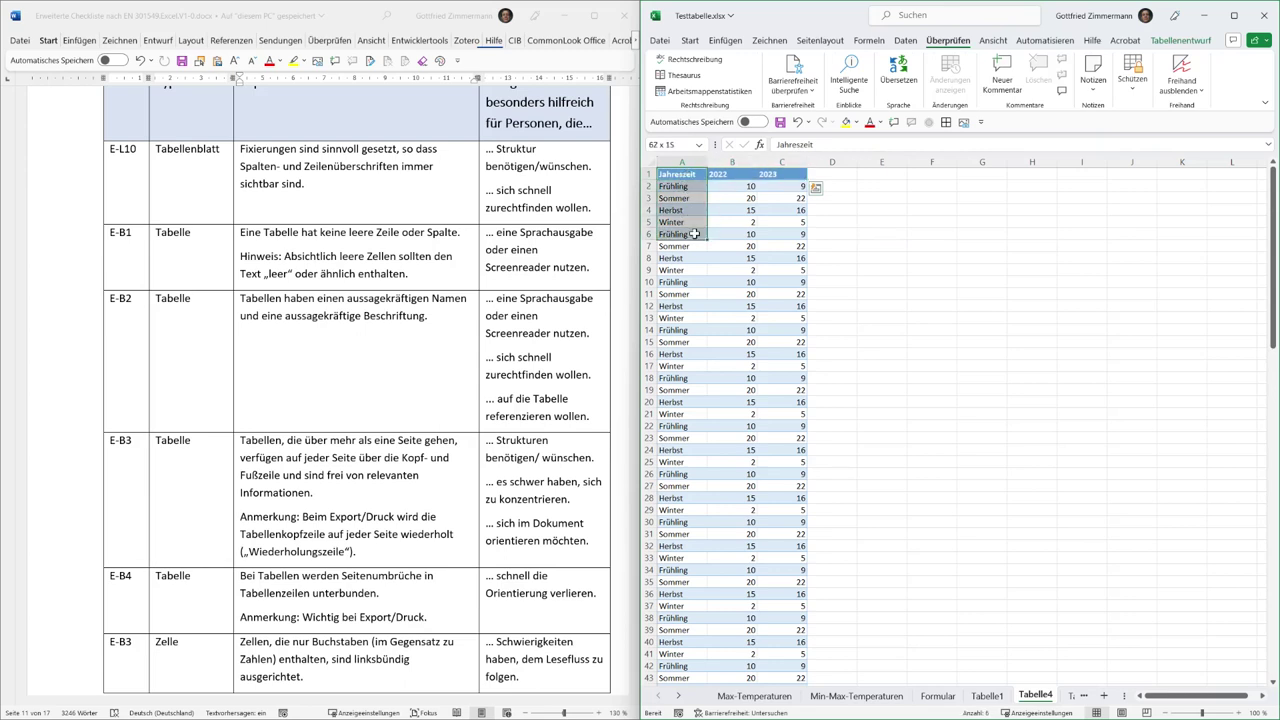
pyautogui.click(741, 186)
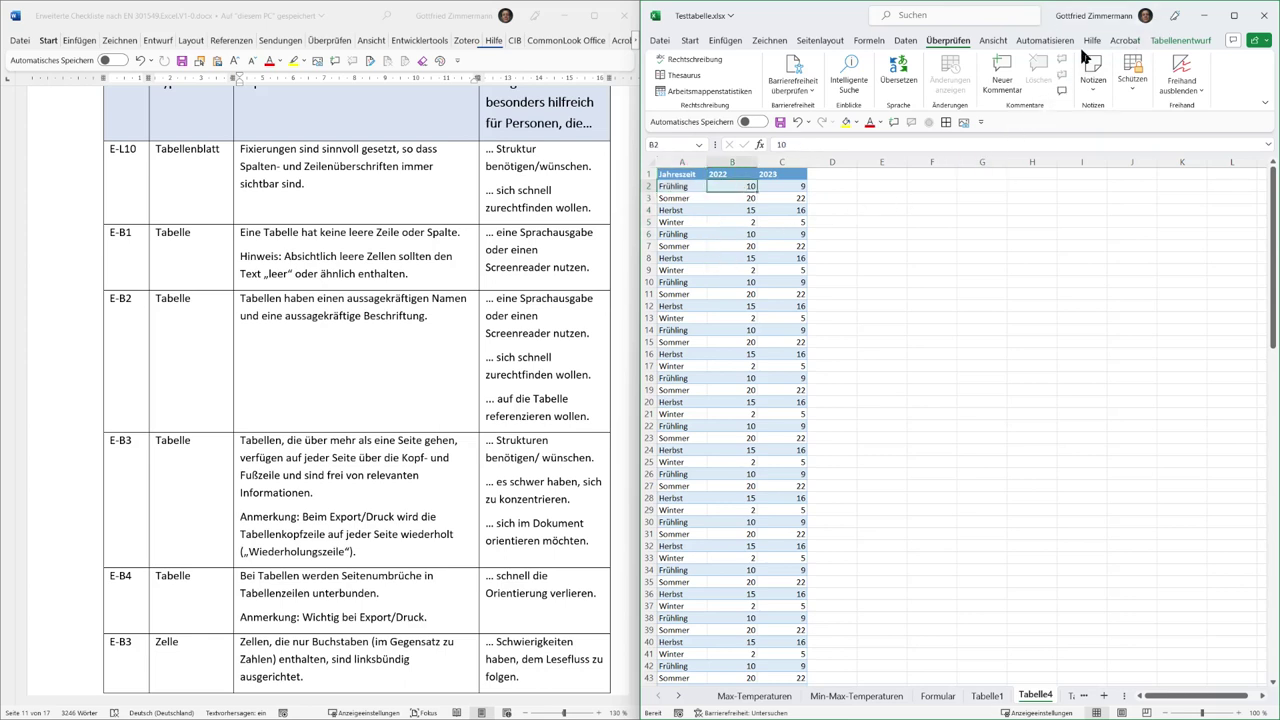
# Step: Freeze panes at B2 via Ansicht > Fenster fixieren and scroll to verify, ending on A1
pyautogui.click(995, 41)
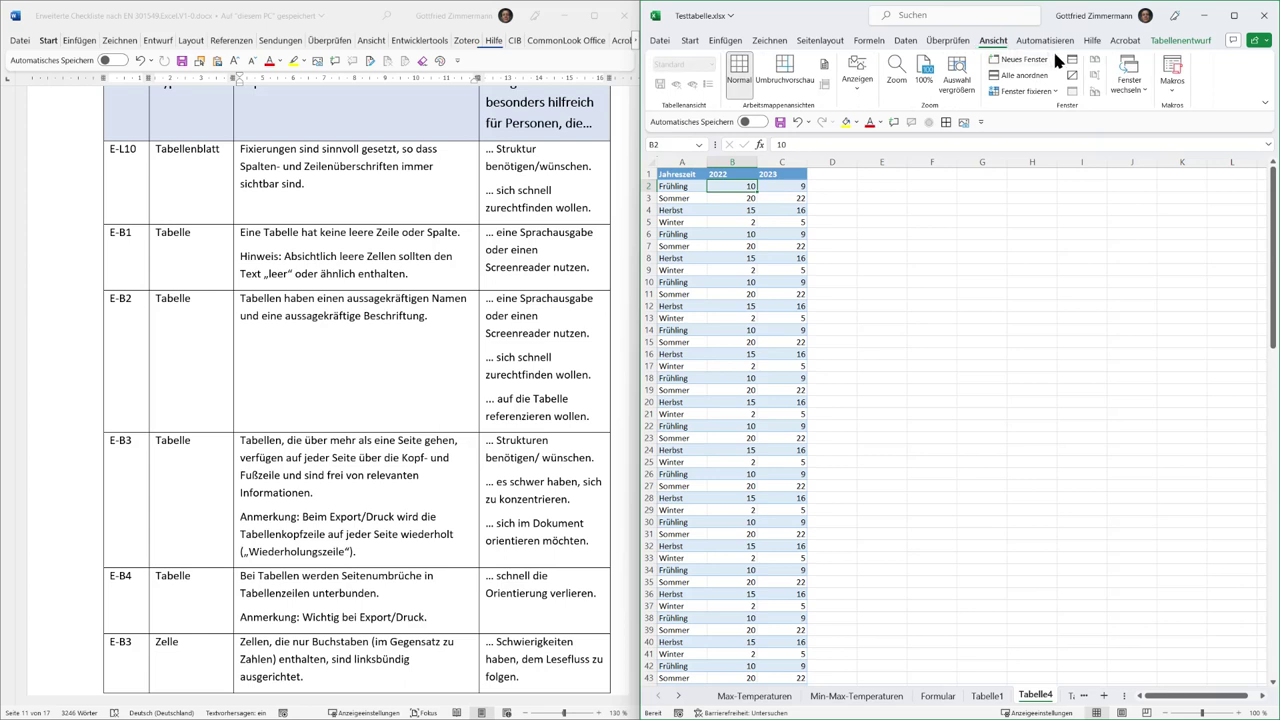
pyautogui.click(1038, 92)
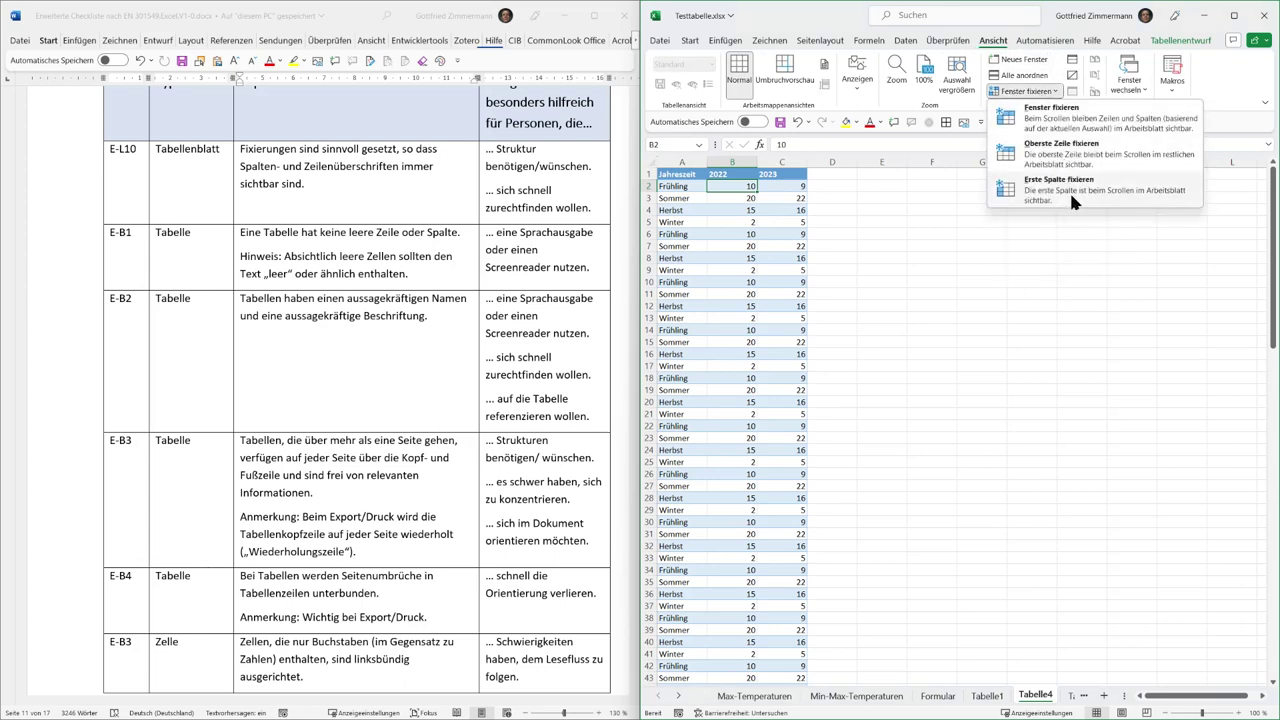
pyautogui.click(1066, 116)
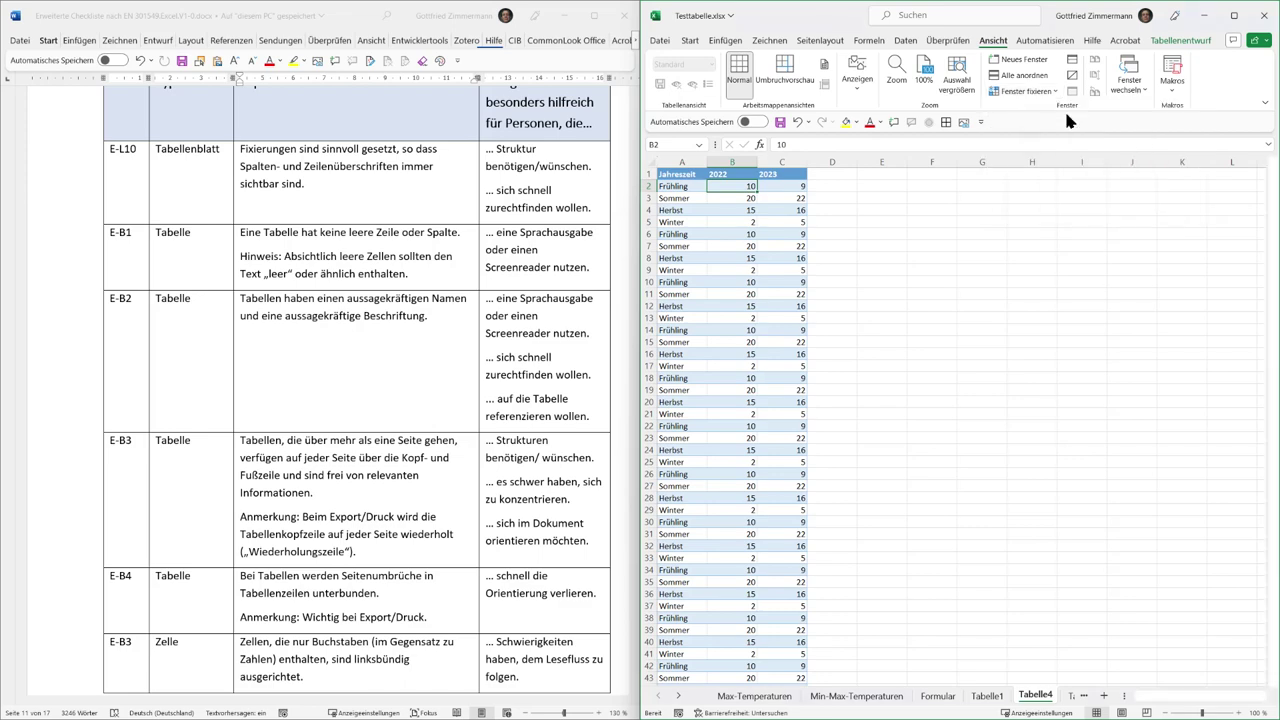
pyautogui.scroll(-4, 896, 345)
pyautogui.scroll(2, 896, 345)
pyautogui.scroll(2, 897, 345)
pyautogui.scroll(2, 899, 344)
pyautogui.scroll(2, 901, 343)
pyautogui.scroll(-2, 901, 343)
pyautogui.scroll(2, 901, 343)
pyautogui.scroll(-2, 901, 343)
pyautogui.scroll(2, 901, 343)
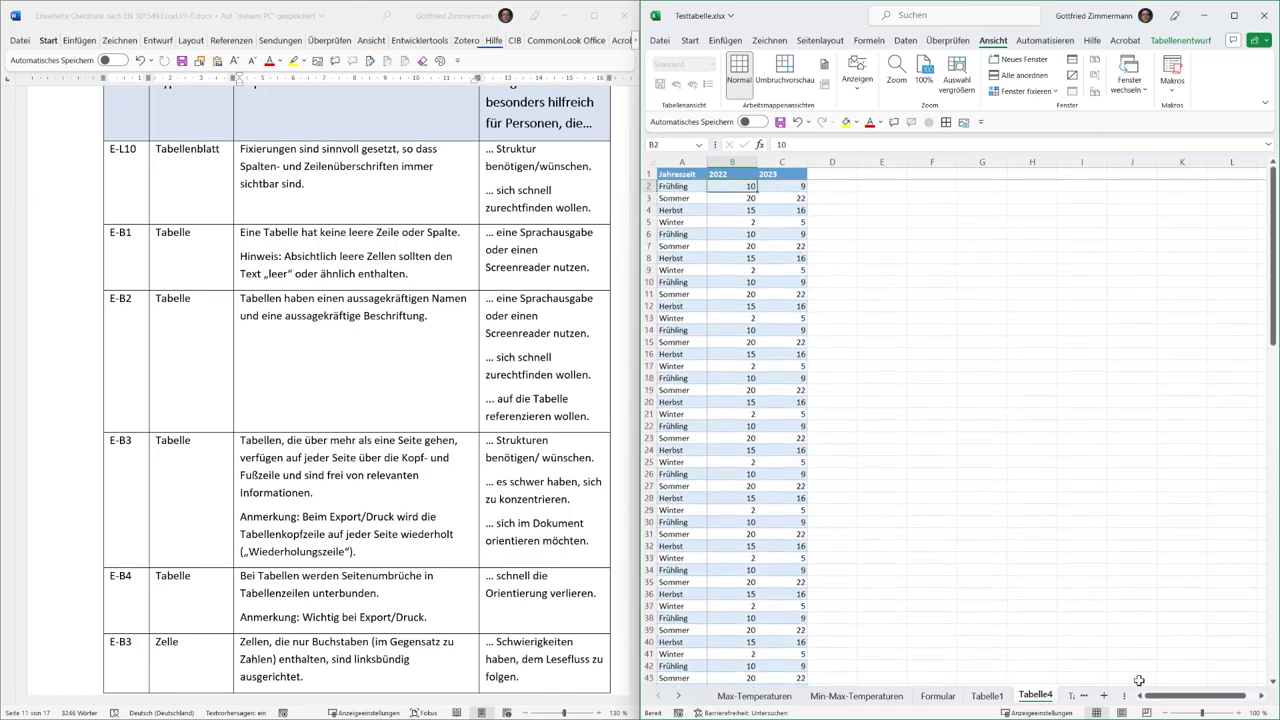
pyautogui.moveTo(1195, 696)
pyautogui.mouseDown()
pyautogui.moveTo(1206, 697)
pyautogui.moveTo(1195, 697)
pyautogui.mouseUp()
pyautogui.click(688, 175)
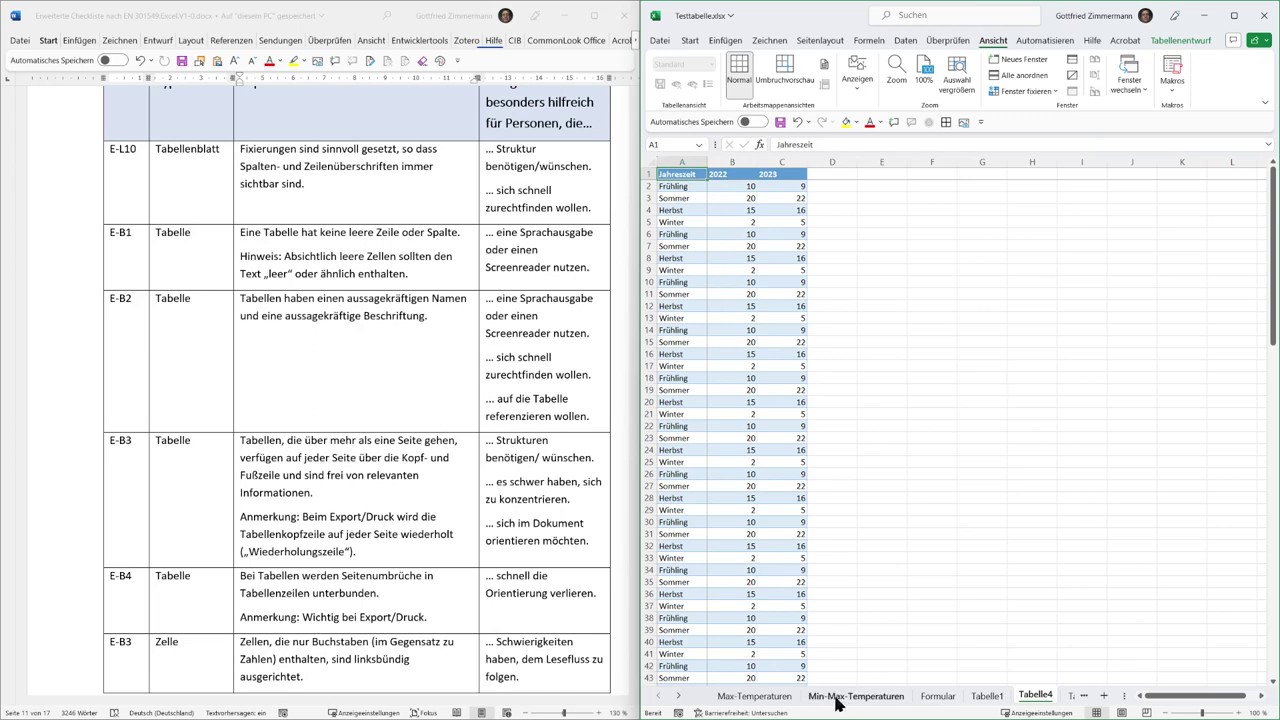
# Step: Save the workbook from the Max-Temperaturen sheet and check cells A4 and B6
pyautogui.click(782, 700)
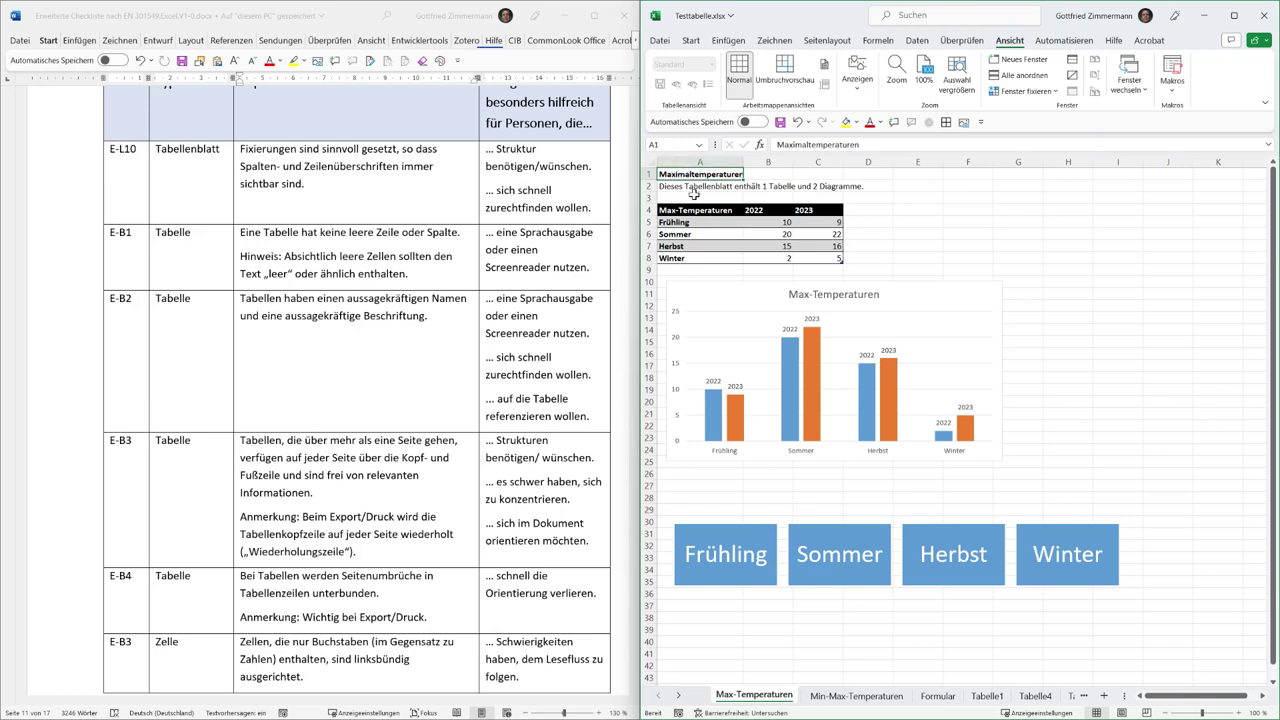
pyautogui.hotkey('ctrl', 's')
pyautogui.click(703, 211)
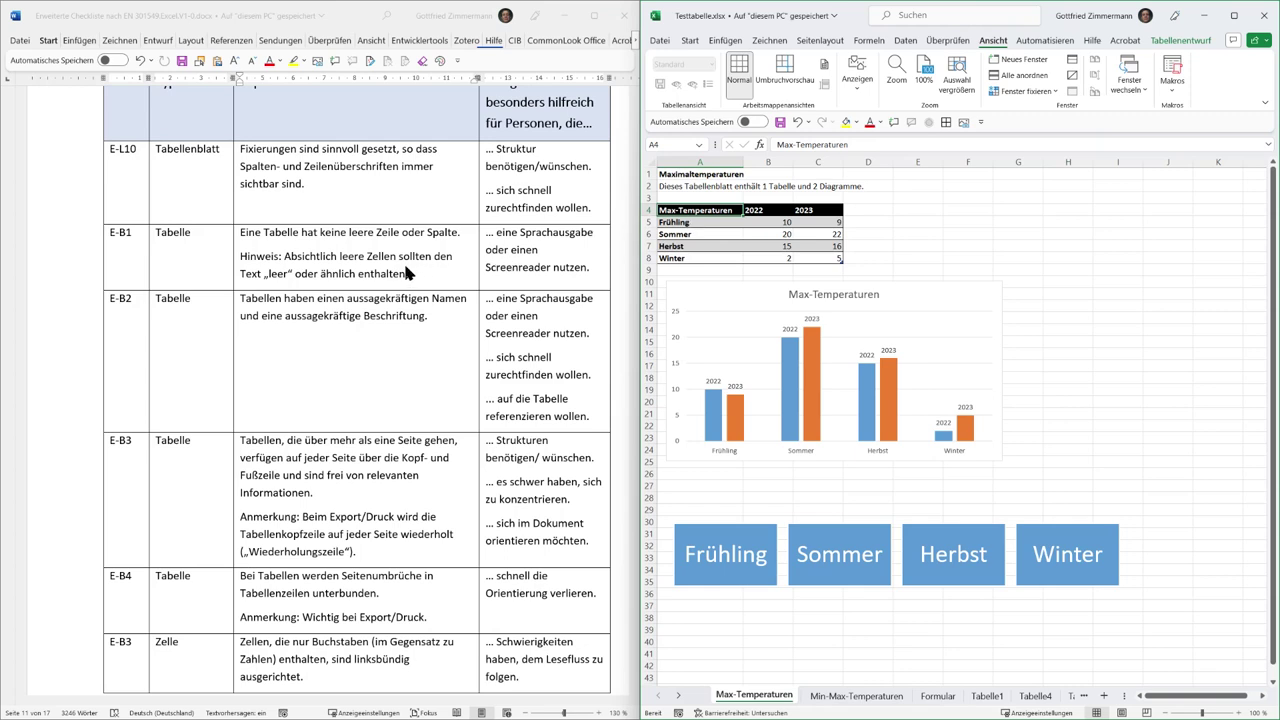
pyautogui.click(781, 234)
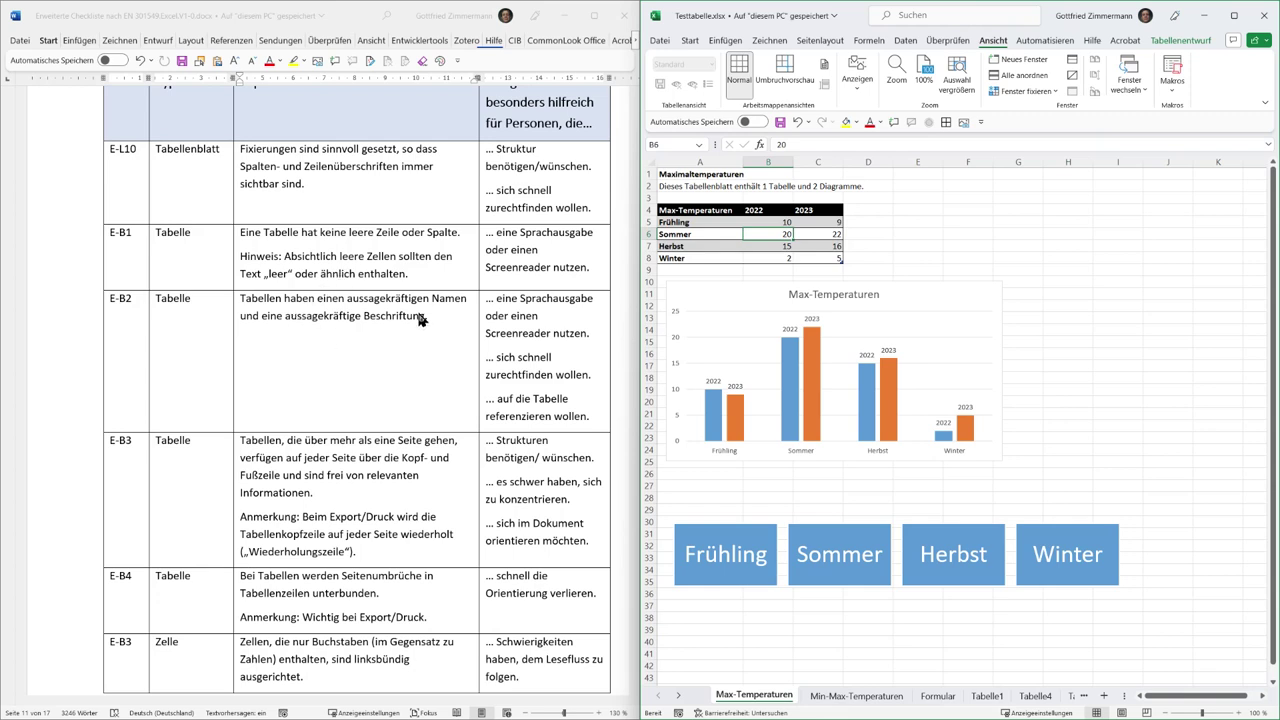
# Step: Select the table A4:C8 and view its name MaxTemperaturen on Tabellenentwurf
pyautogui.click(719, 213)
pyautogui.moveTo(719, 217); pyautogui.dragTo(820, 258)
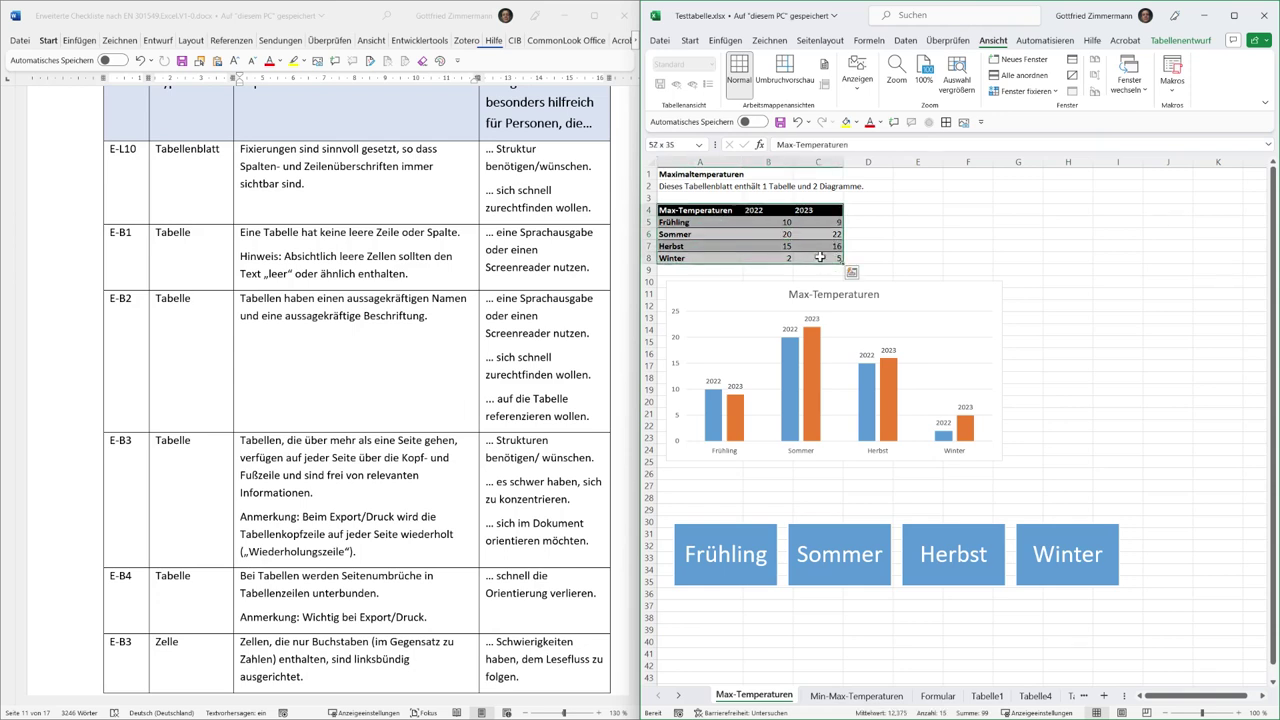
pyautogui.click(1181, 40)
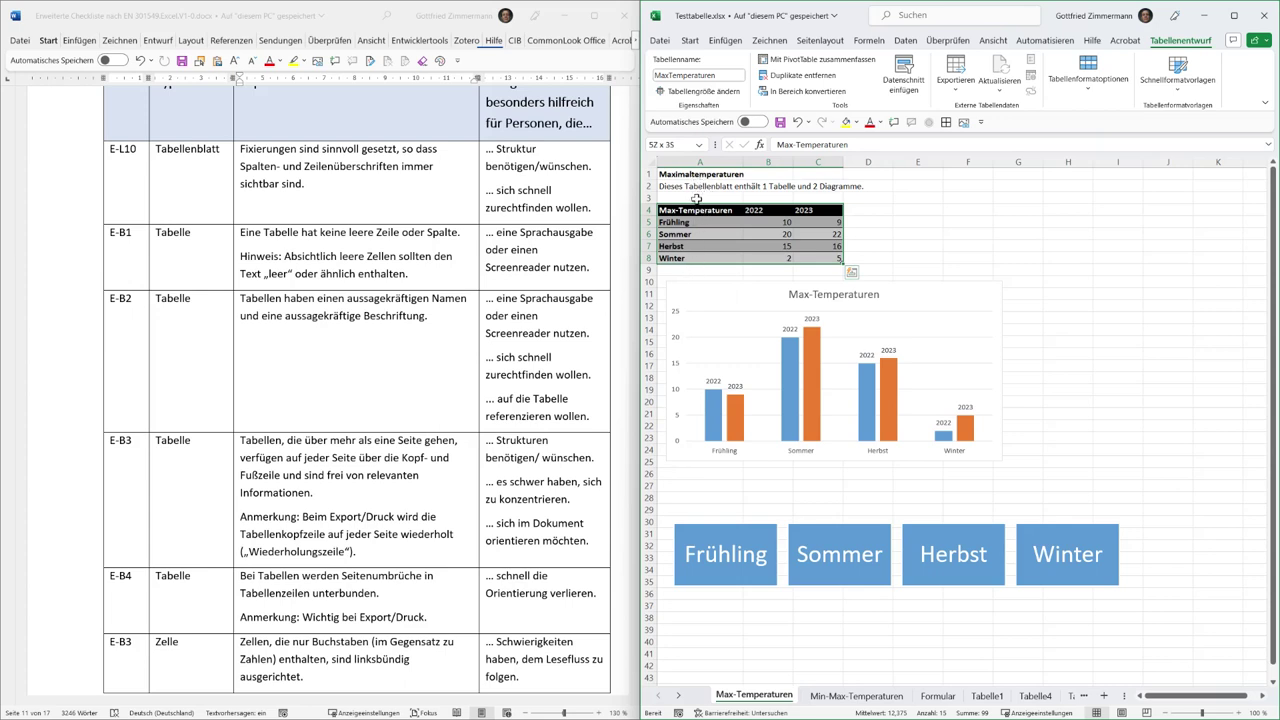
pyautogui.click(372, 392)
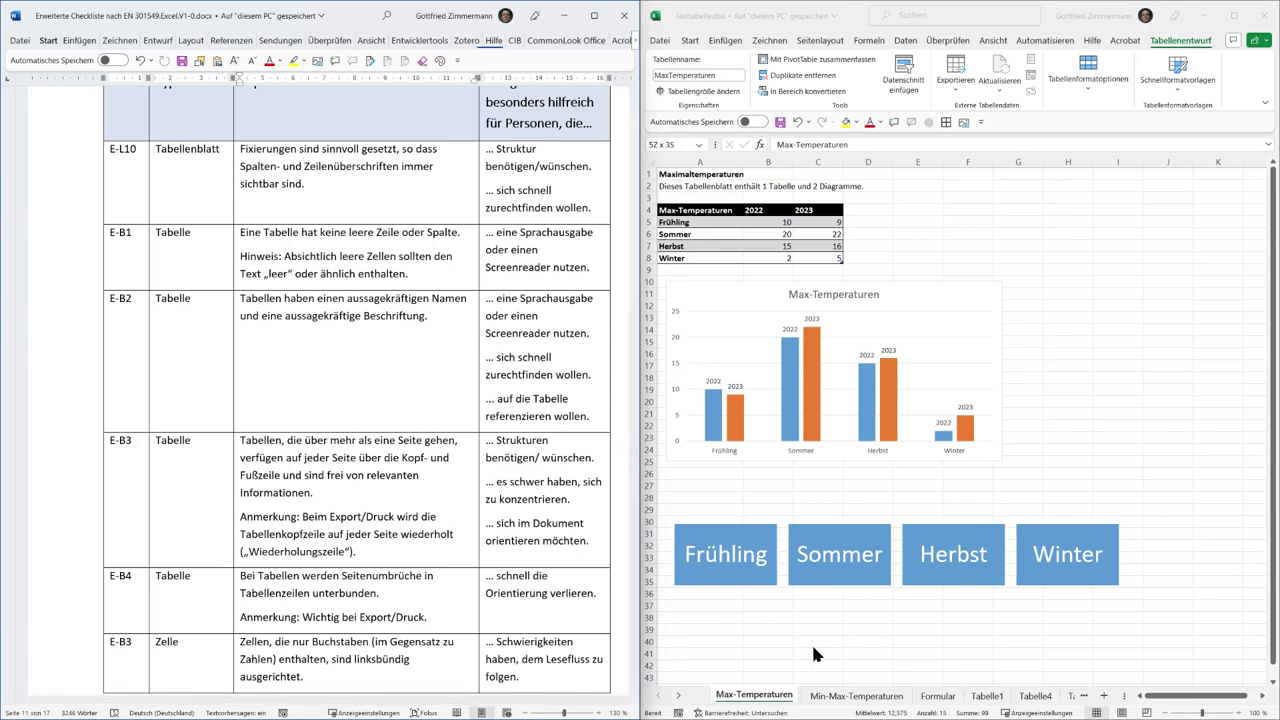
# Step: On Tabelle4, confirm the table name Jahreszeiten4, then switch to the Seitenlayout ribbon
pyautogui.click(1034, 697)
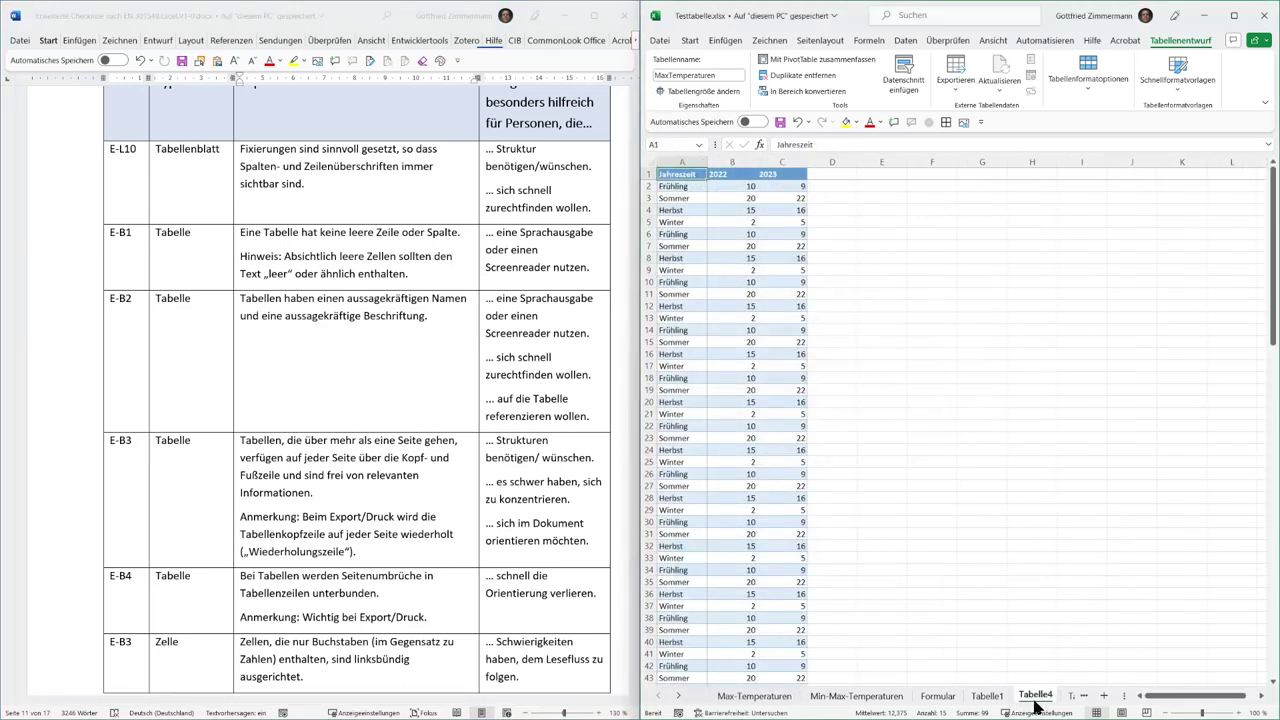
pyautogui.scroll(-5, 924, 430)
pyautogui.scroll(5, 924, 430)
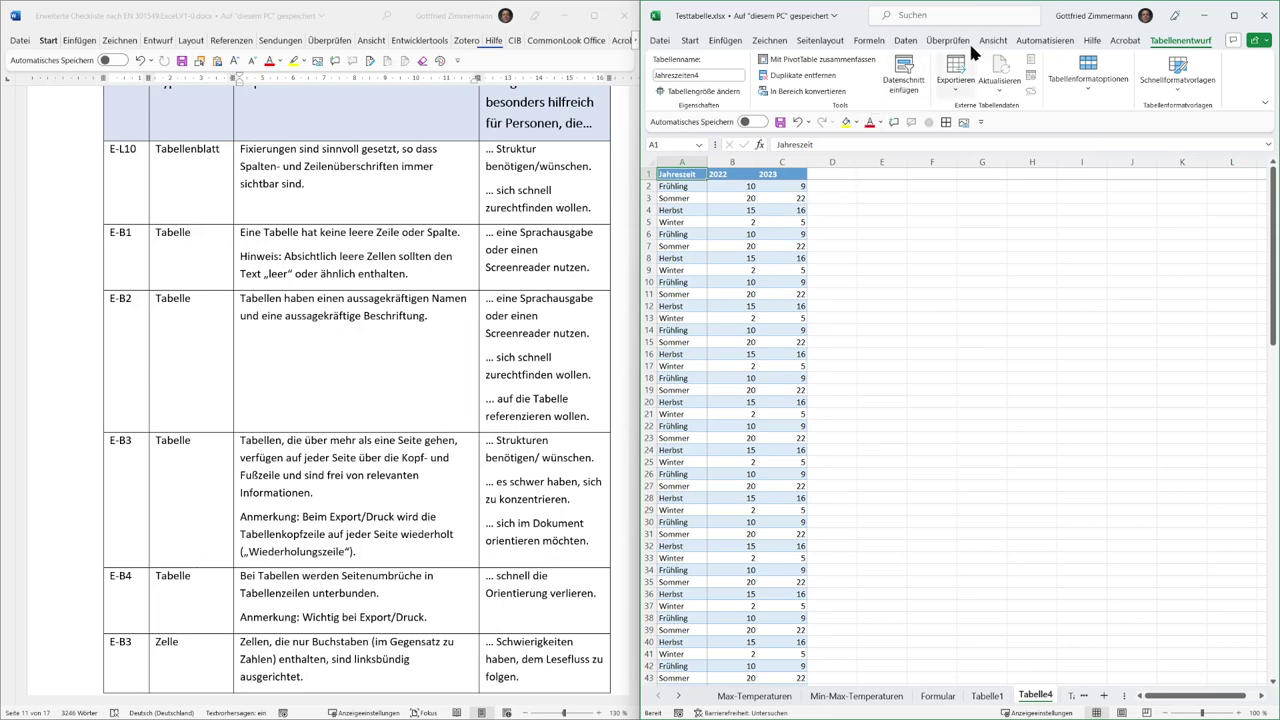
pyautogui.click(830, 40)
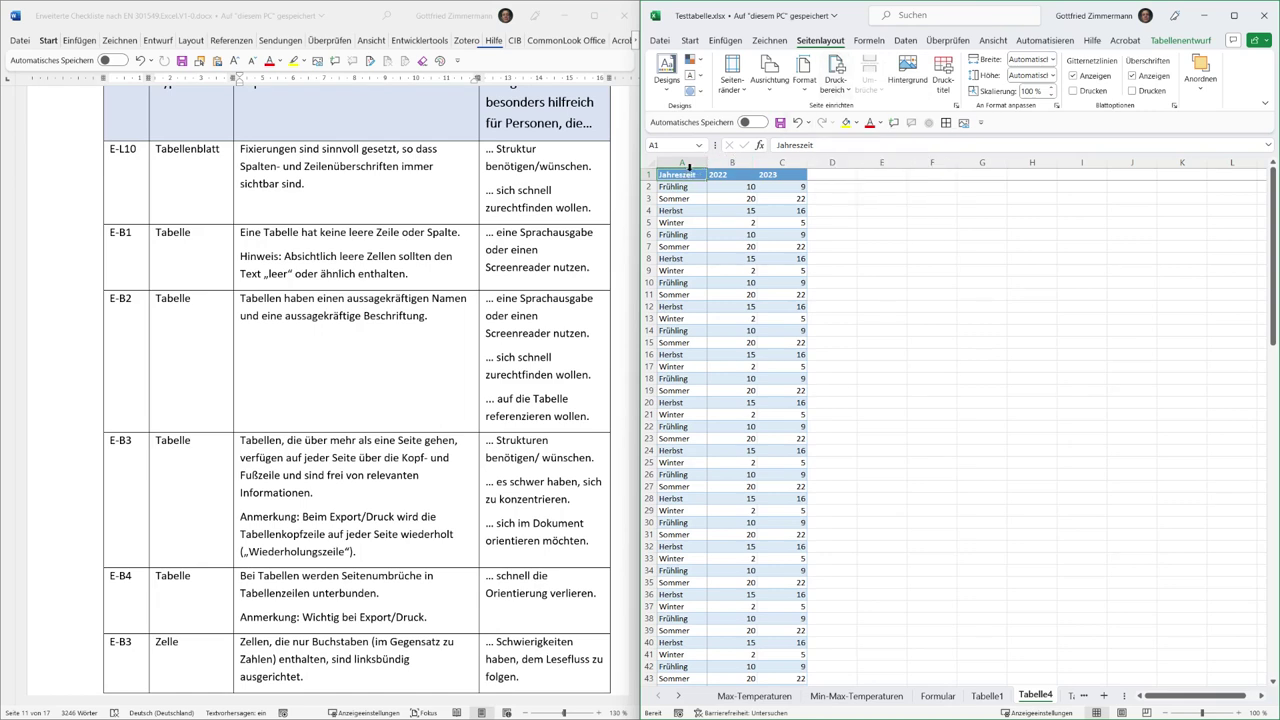
# Step: Select the seasons table on Tabelle4 and set it as the print area
pyautogui.click(688, 170)
pyautogui.scroll(-15, 712, 215)
pyautogui.scroll(-20, 715, 221)
pyautogui.scroll(20, 715, 221)
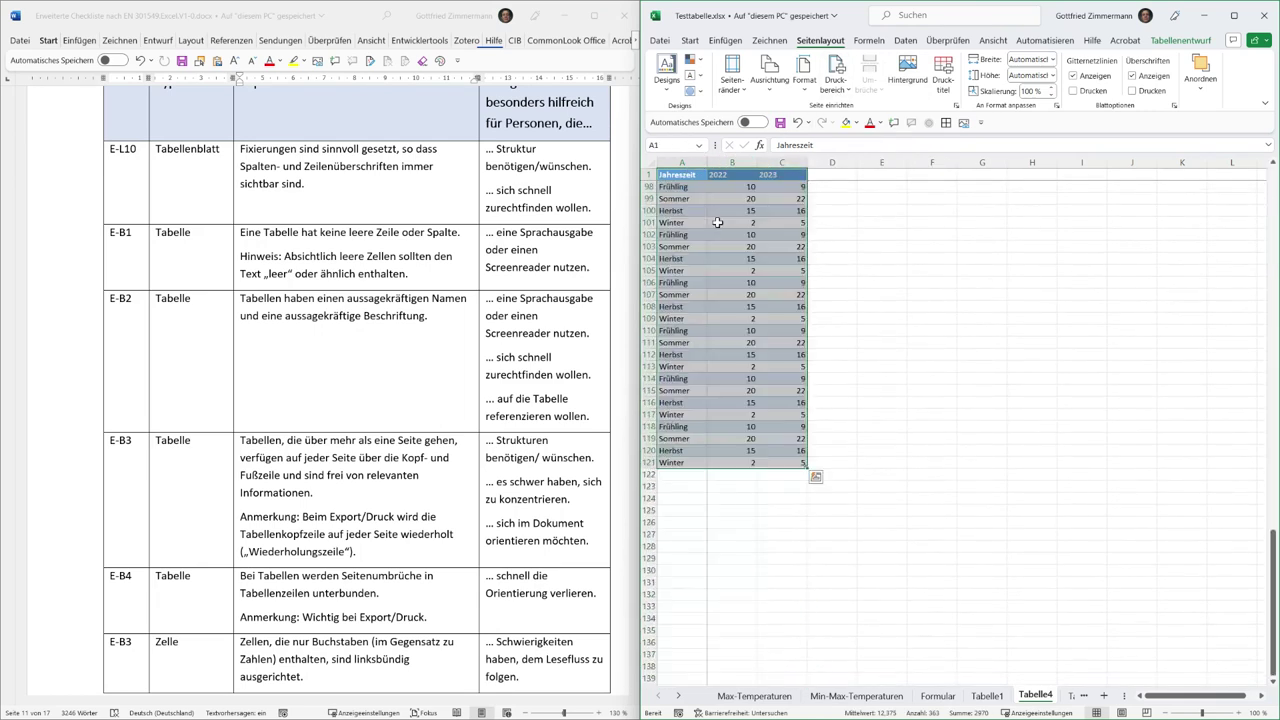
pyautogui.click(848, 92)
pyautogui.click(858, 107)
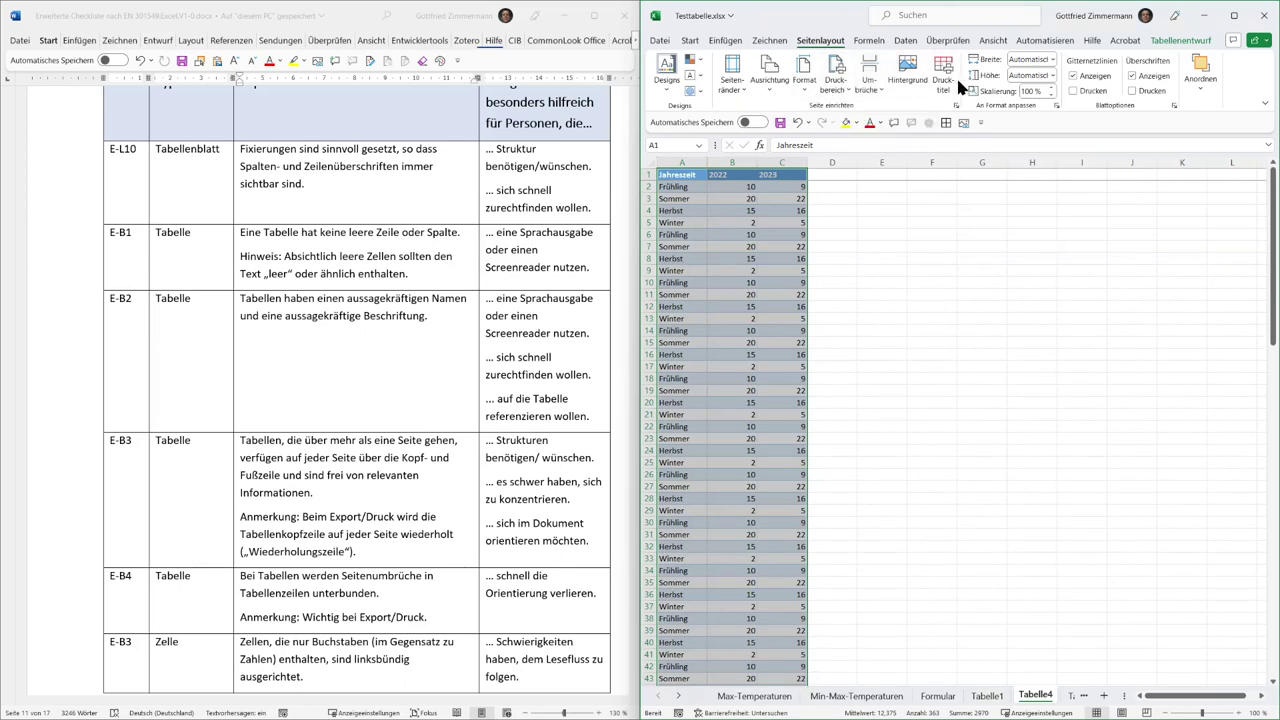
# Step: Add the 'Seite 1 von ?' Kopfzeile through the custom margins page setup dialog
pyautogui.click(739, 88)
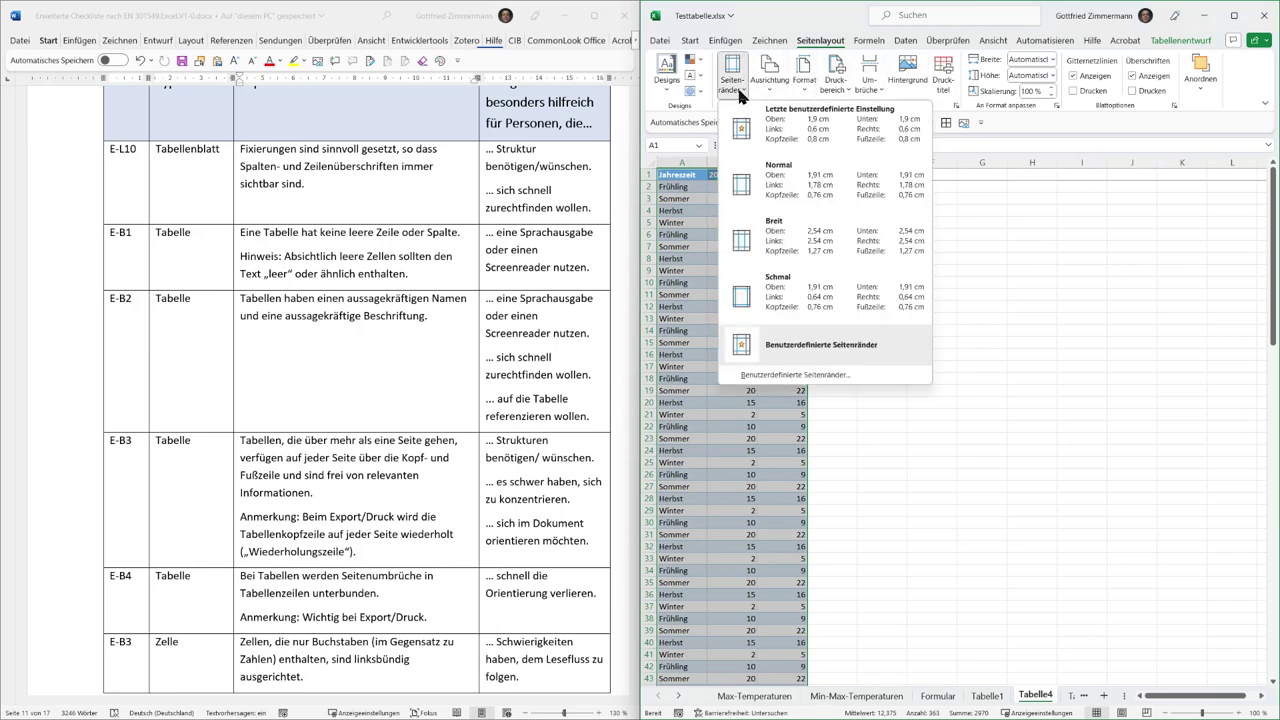
pyautogui.click(835, 376)
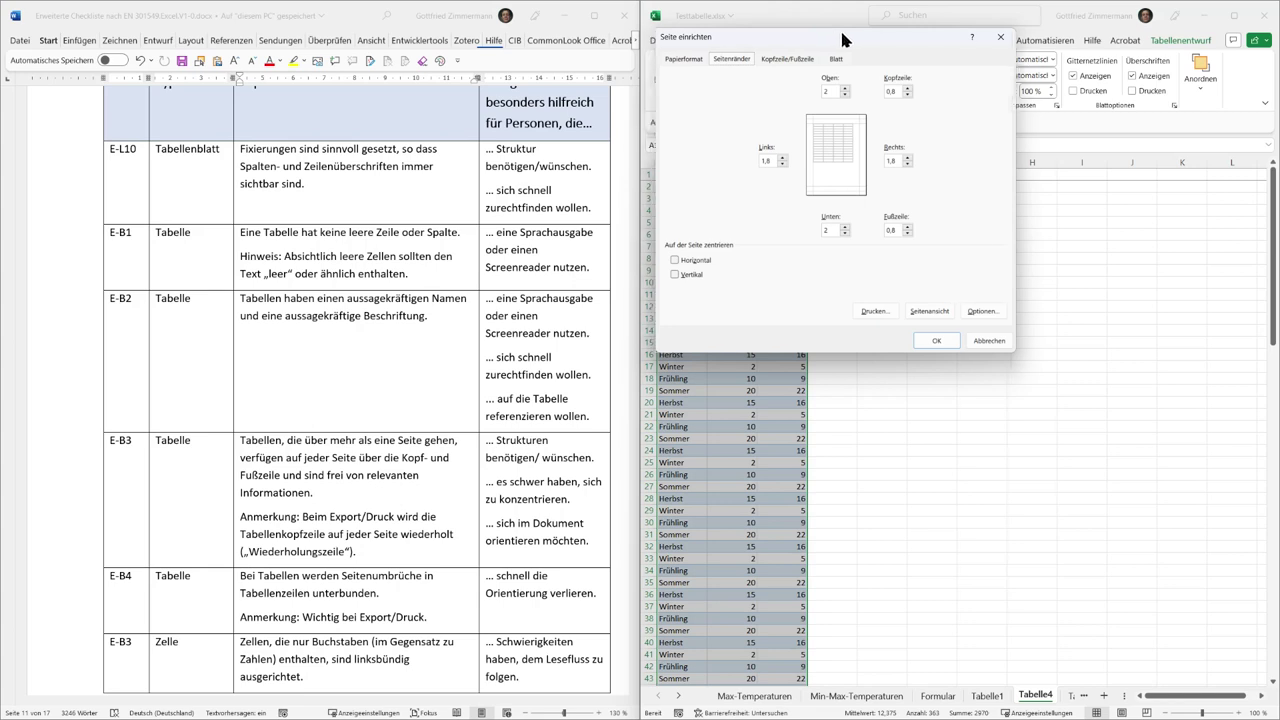
pyautogui.moveTo(833, 35); pyautogui.dragTo(978, 121)
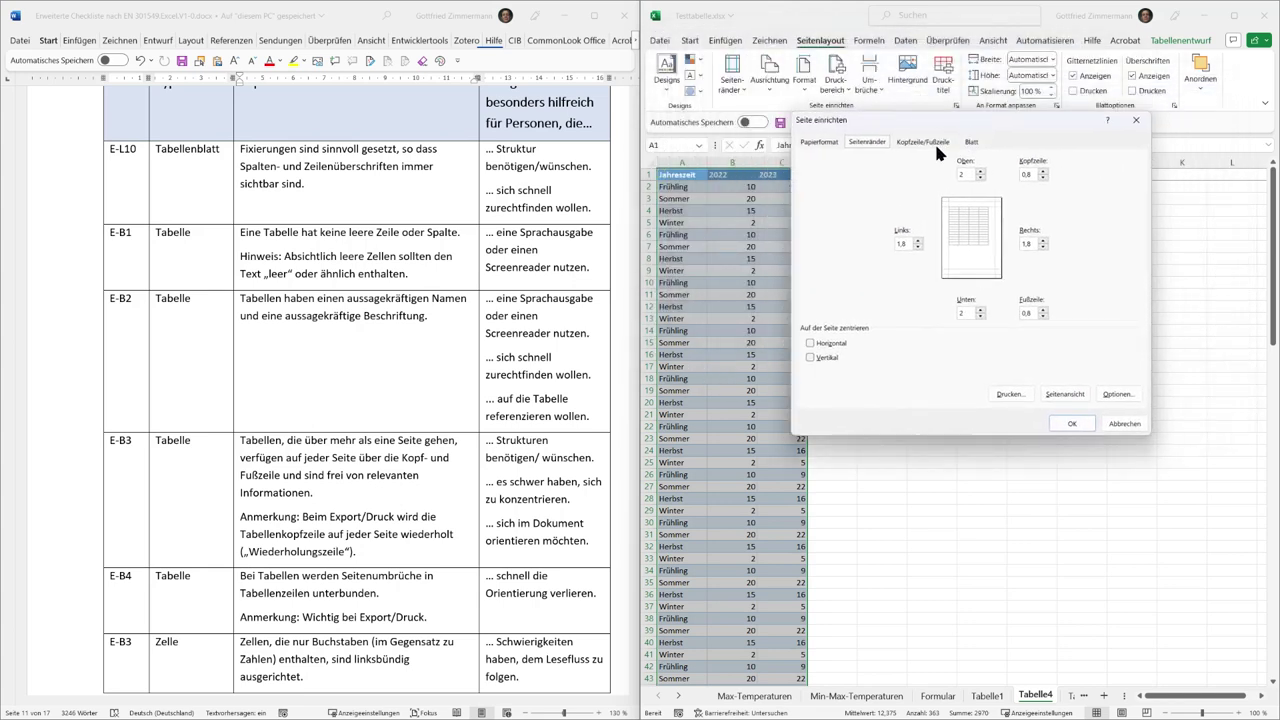
pyautogui.click(932, 142)
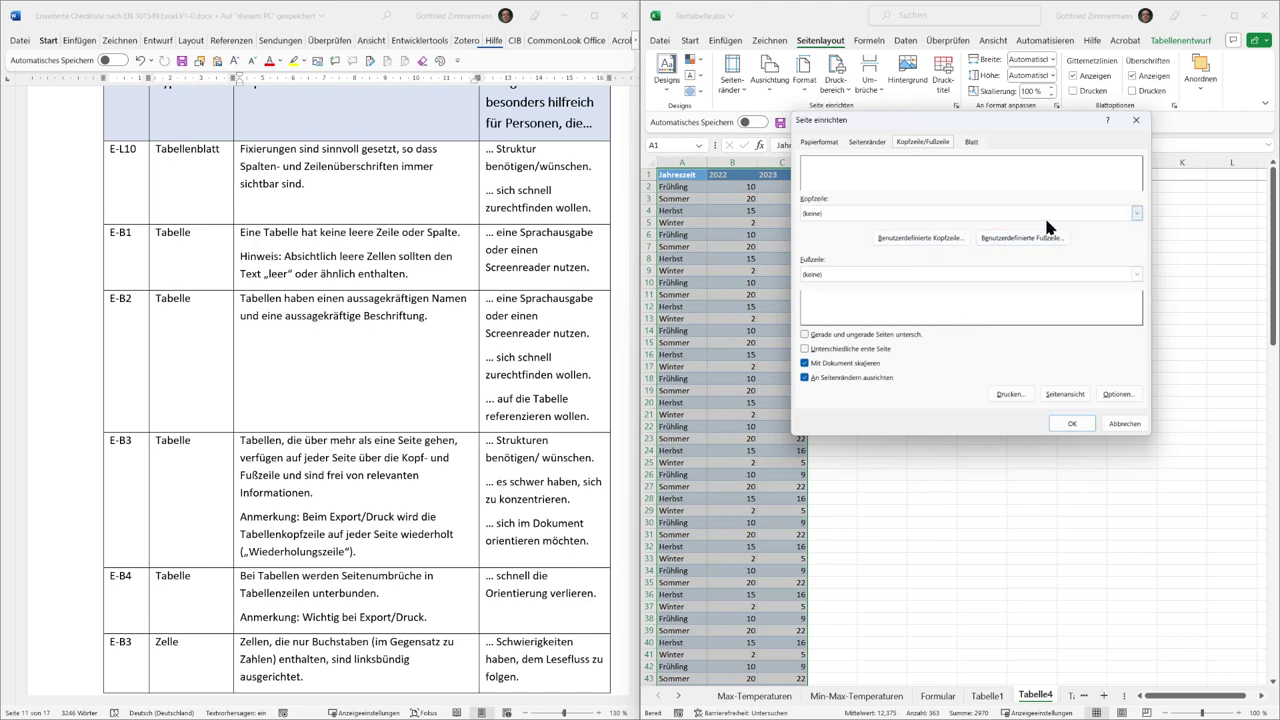
pyautogui.click(1134, 210)
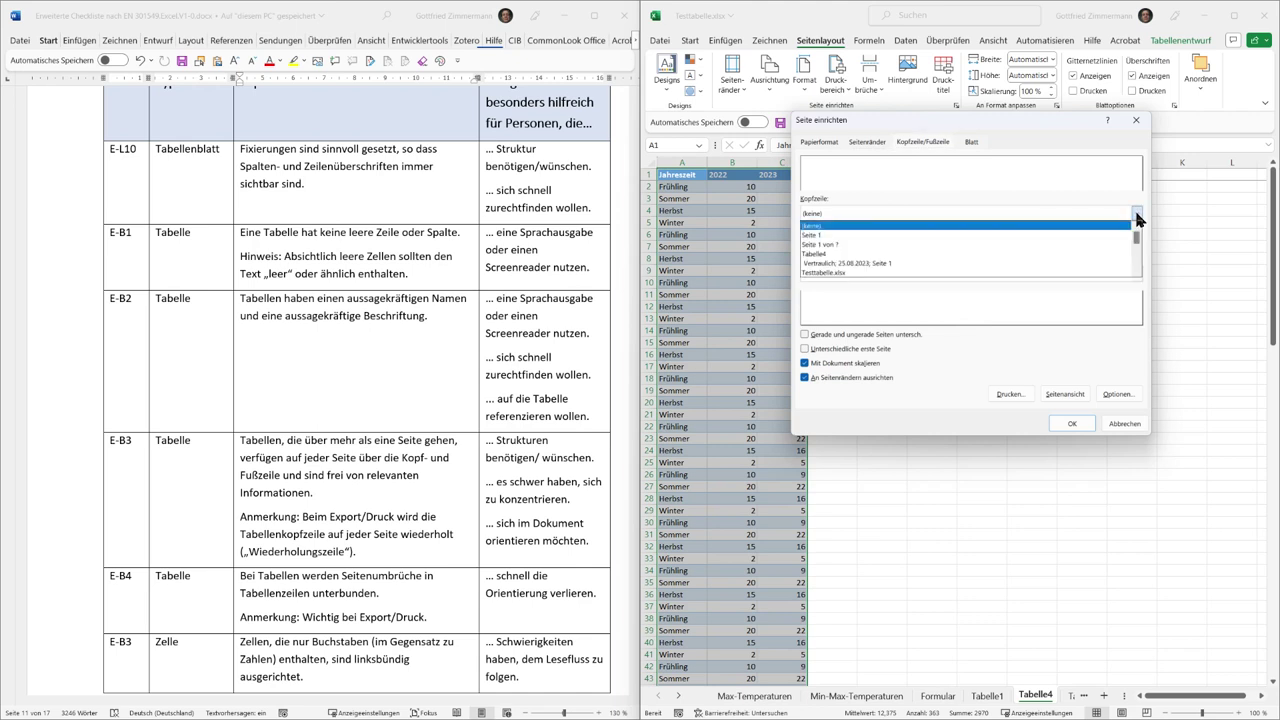
pyautogui.click(842, 246)
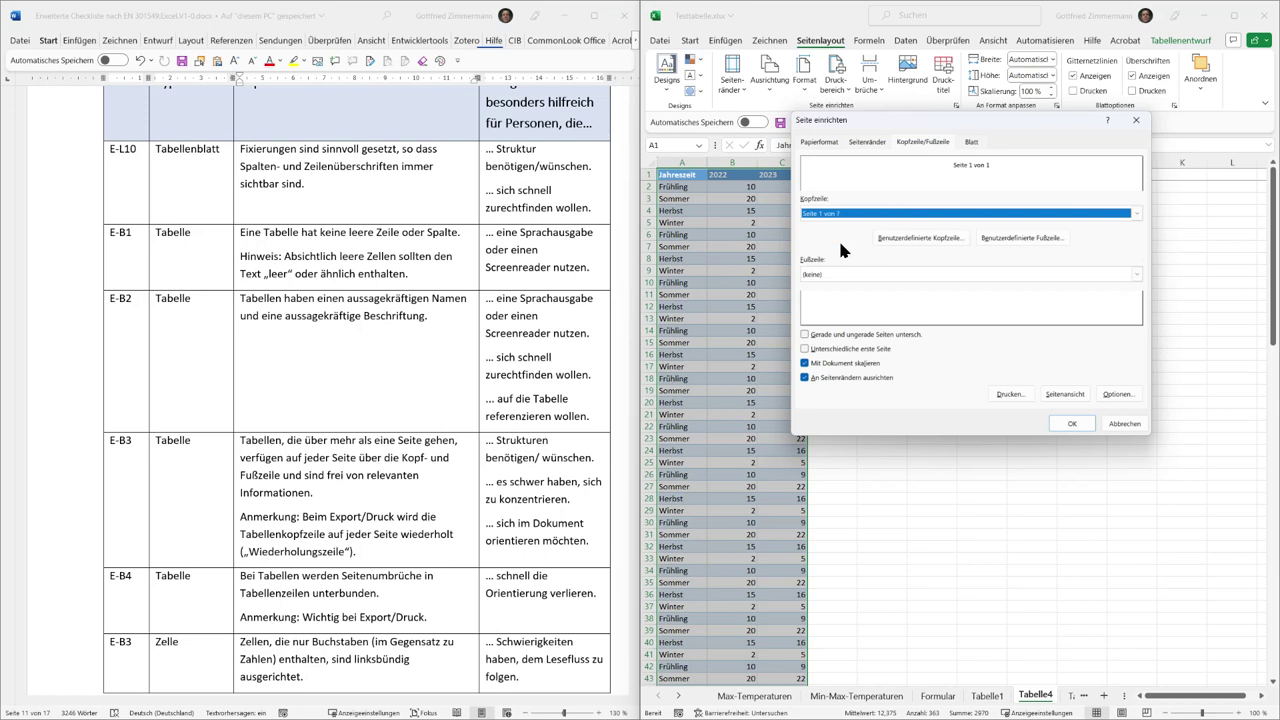
pyautogui.click(1070, 424)
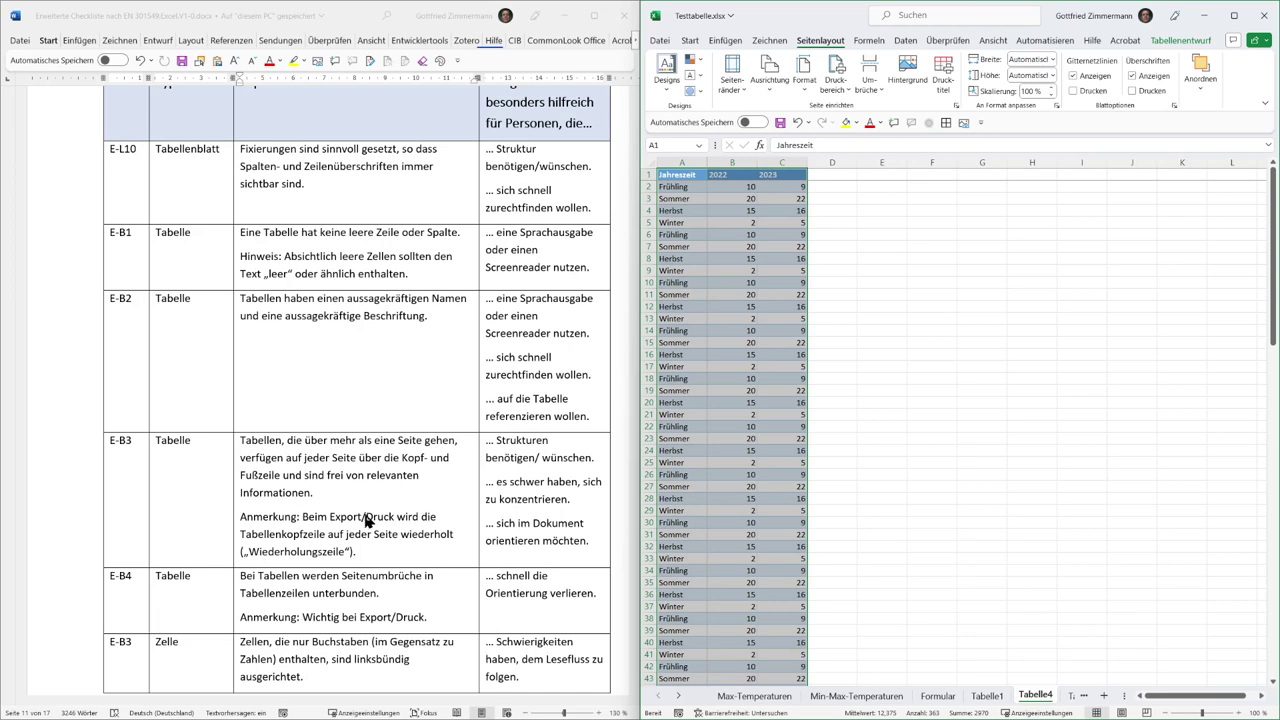
pyautogui.click(363, 598)
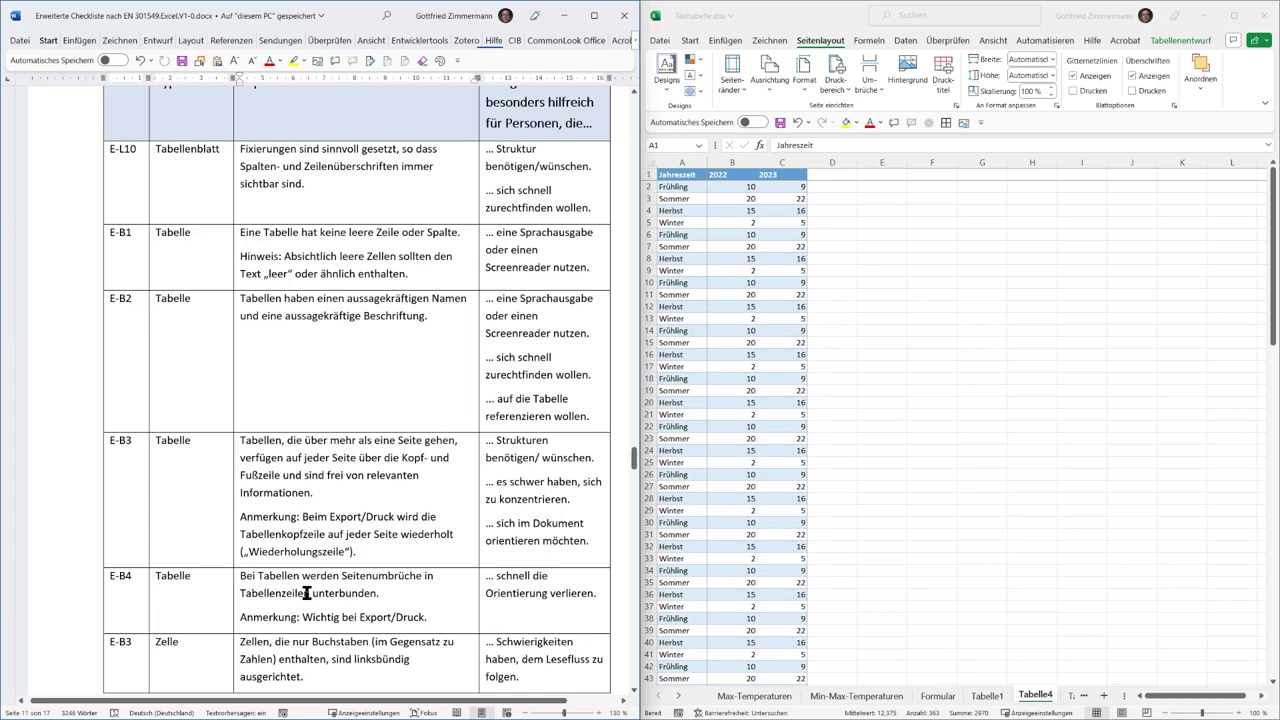
pyautogui.click(738, 318)
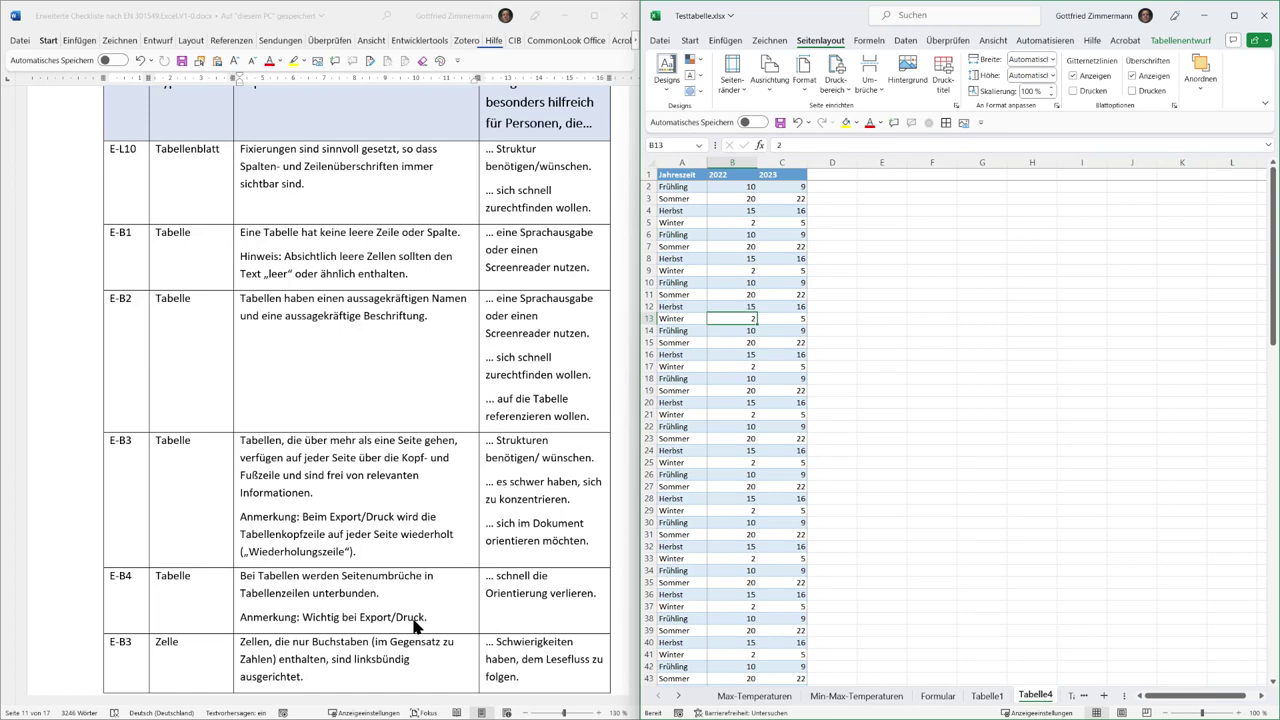
pyautogui.scroll(-3, 417, 626)
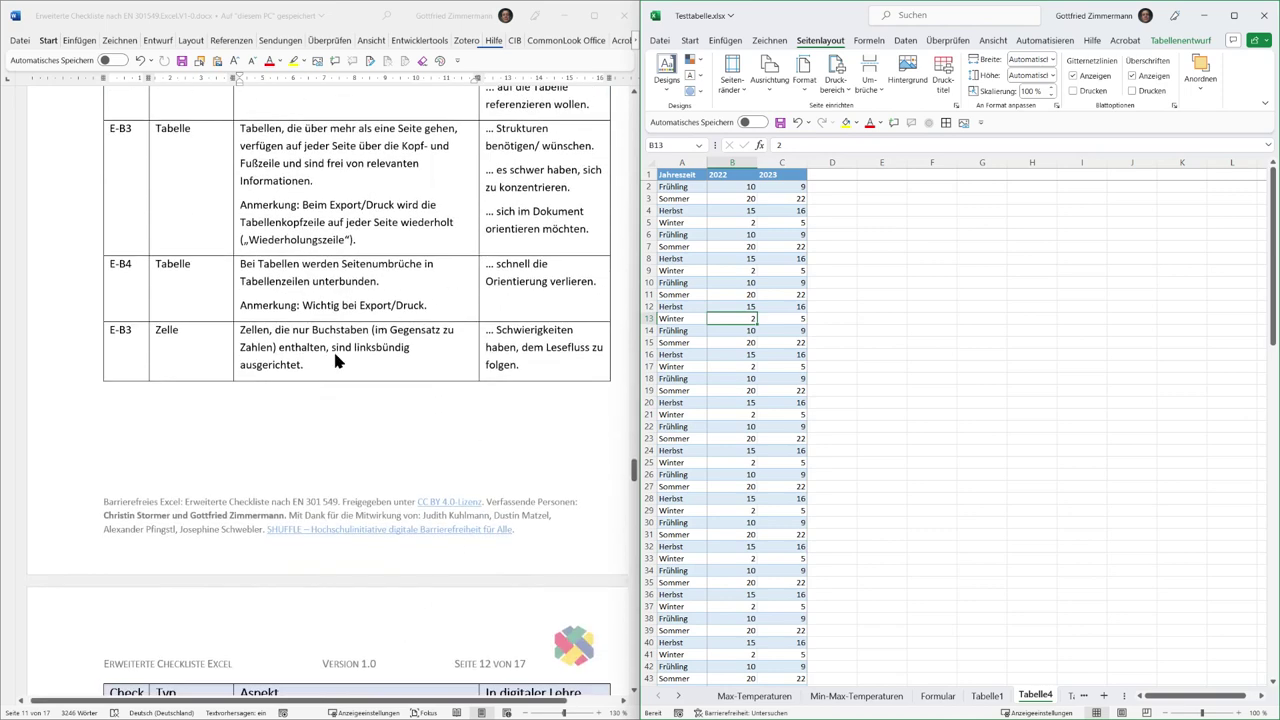
pyautogui.scroll(-2, 330, 362)
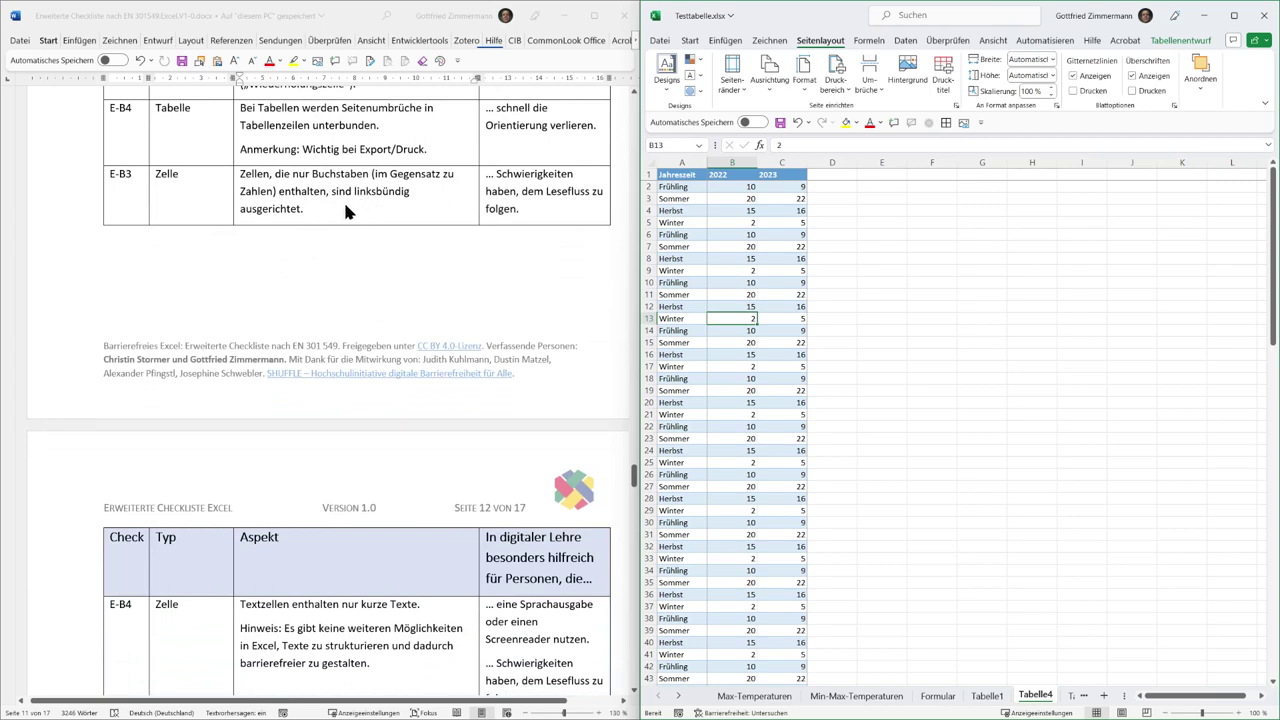
pyautogui.click(688, 318)
pyautogui.moveTo(674, 187); pyautogui.dragTo(673, 378)
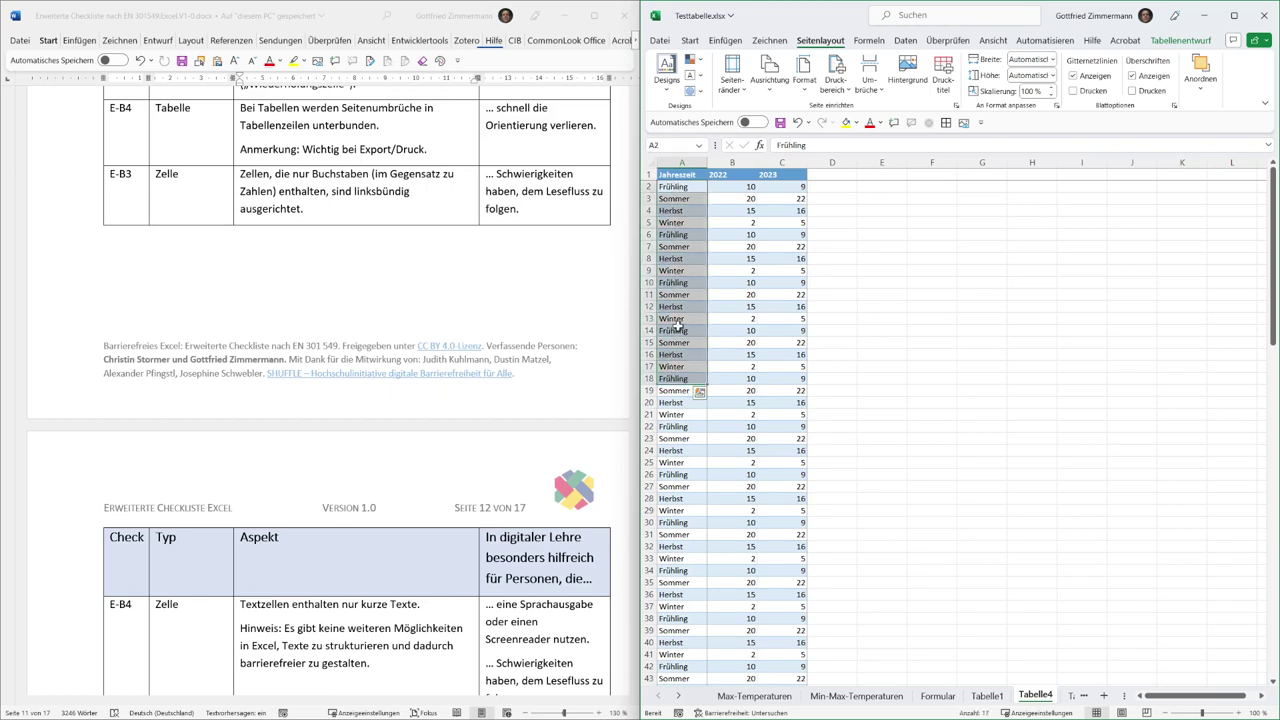
pyautogui.moveTo(740, 189); pyautogui.dragTo(716, 400)
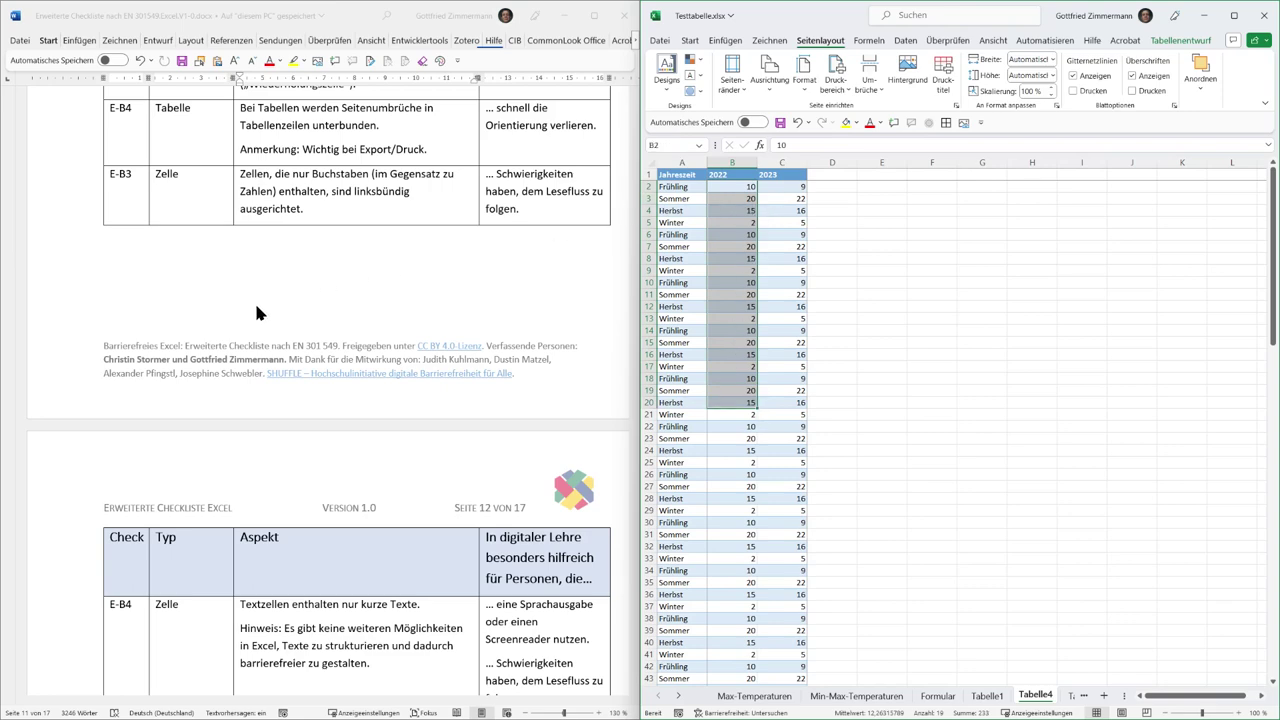
pyautogui.scroll(-5, 298, 484)
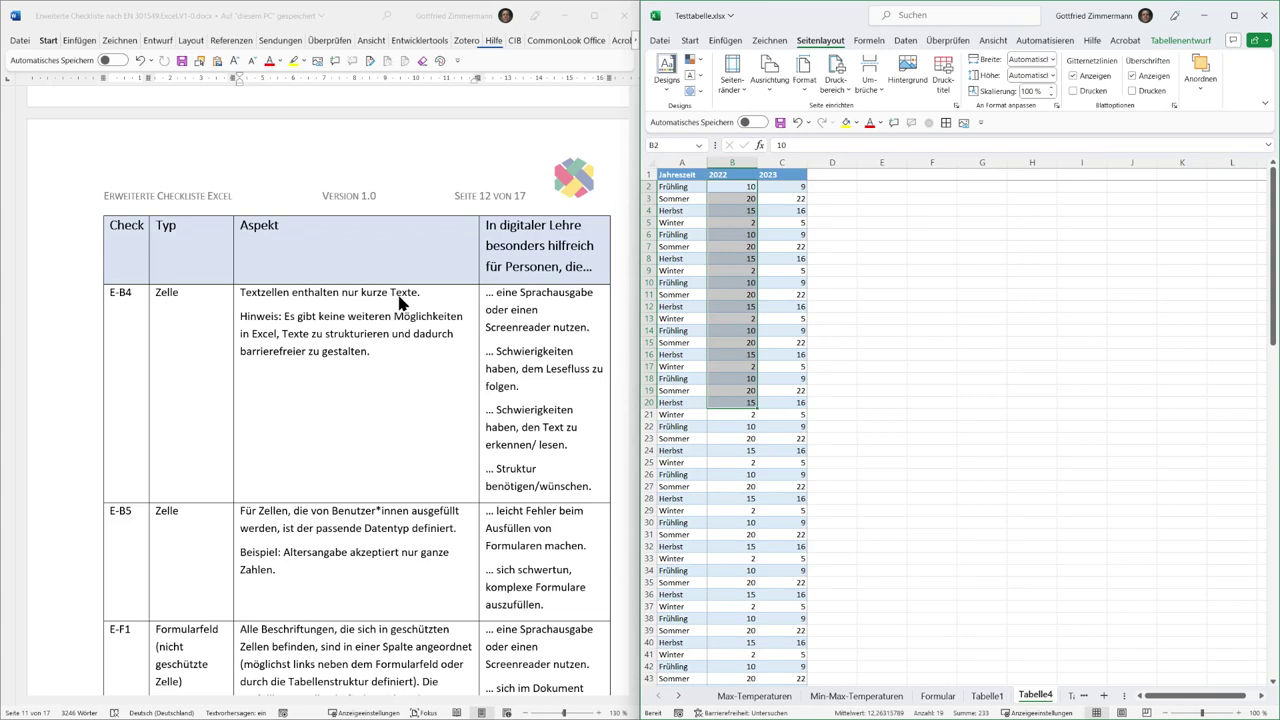
pyautogui.click(890, 247)
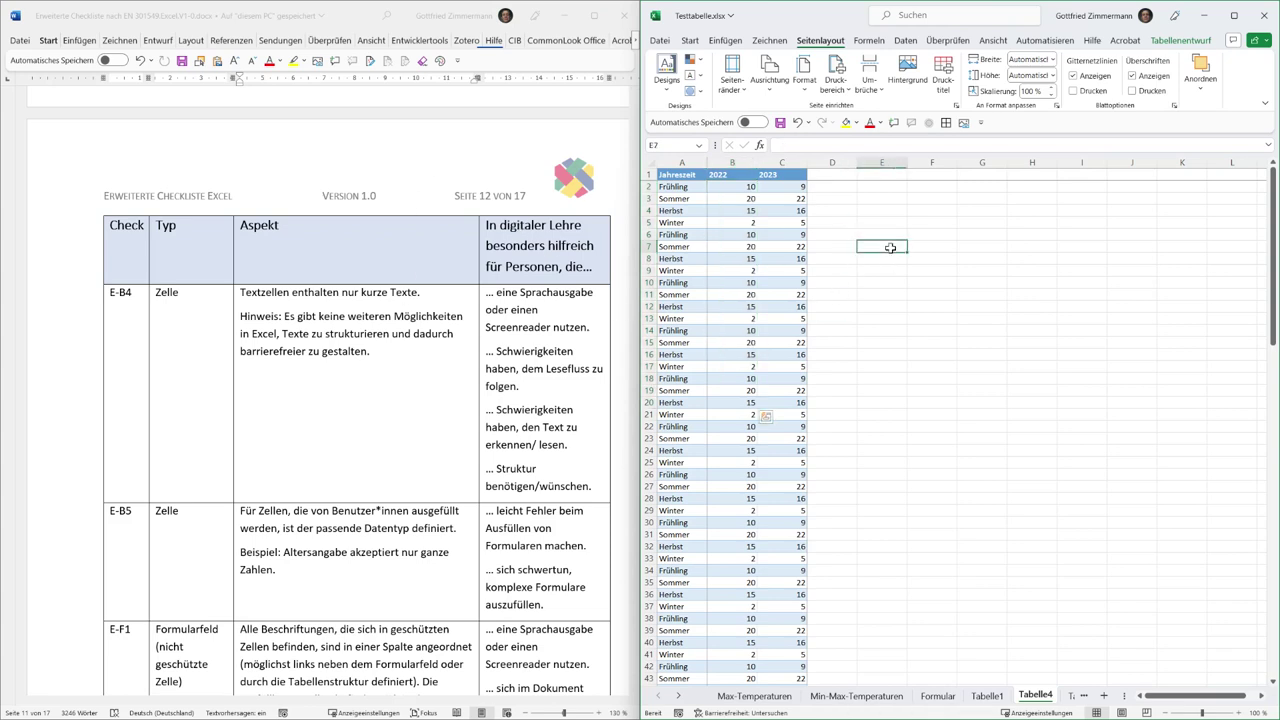
pyautogui.doubleClick(890, 247)
pyautogui.write('kjflksjfd')
pyautogui.press('Escape')
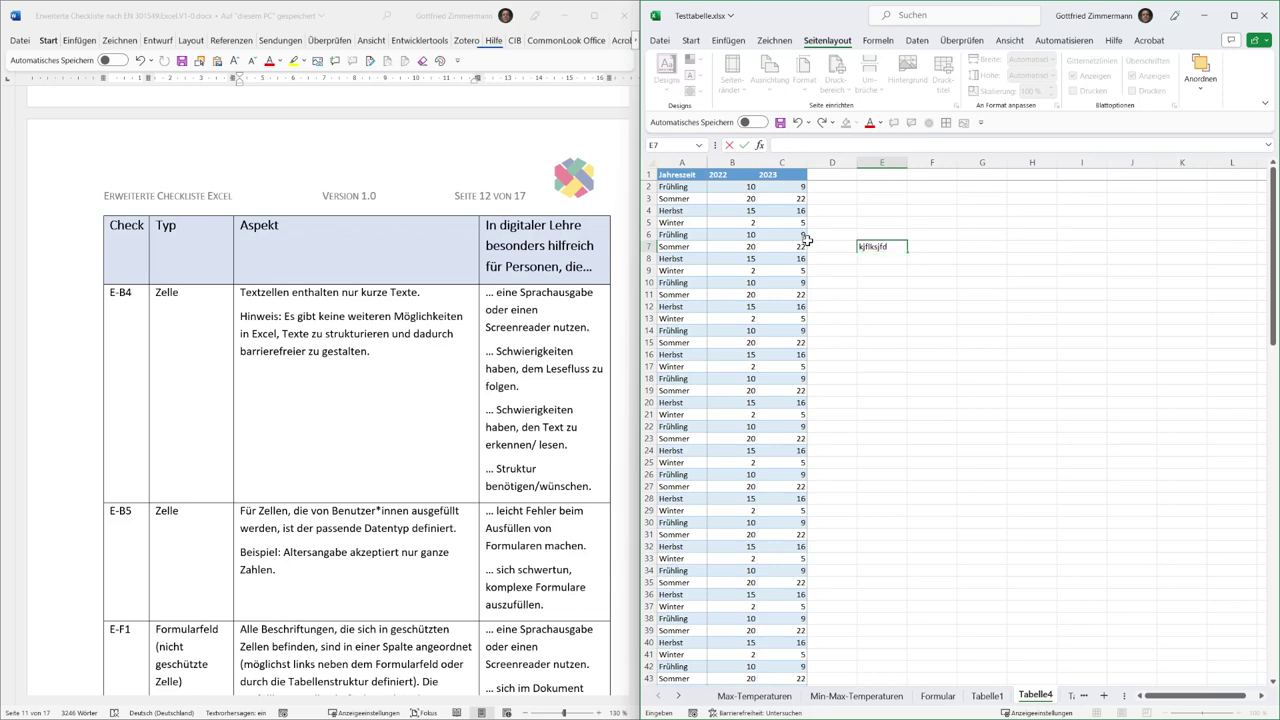
pyautogui.write('sfjsdfj')
pyautogui.press('Return')
pyautogui.write('sfkjsdfk')
pyautogui.press('Return')
pyautogui.write('sfldjdlf')
pyautogui.press('Return')
pyautogui.write('- kjsdflk')
pyautogui.press('Return')
pyautogui.write('- sdkjflskf')
pyautogui.press('Return')
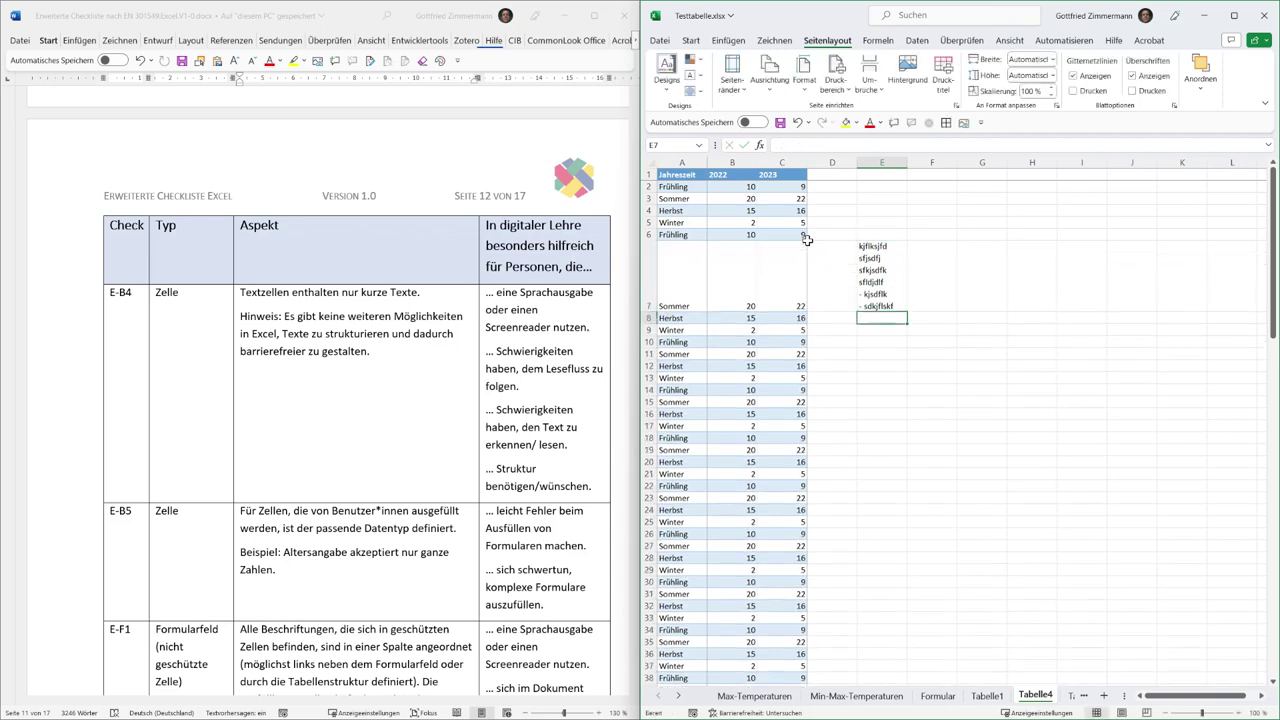
pyautogui.press('Up')
pyautogui.press('F2')
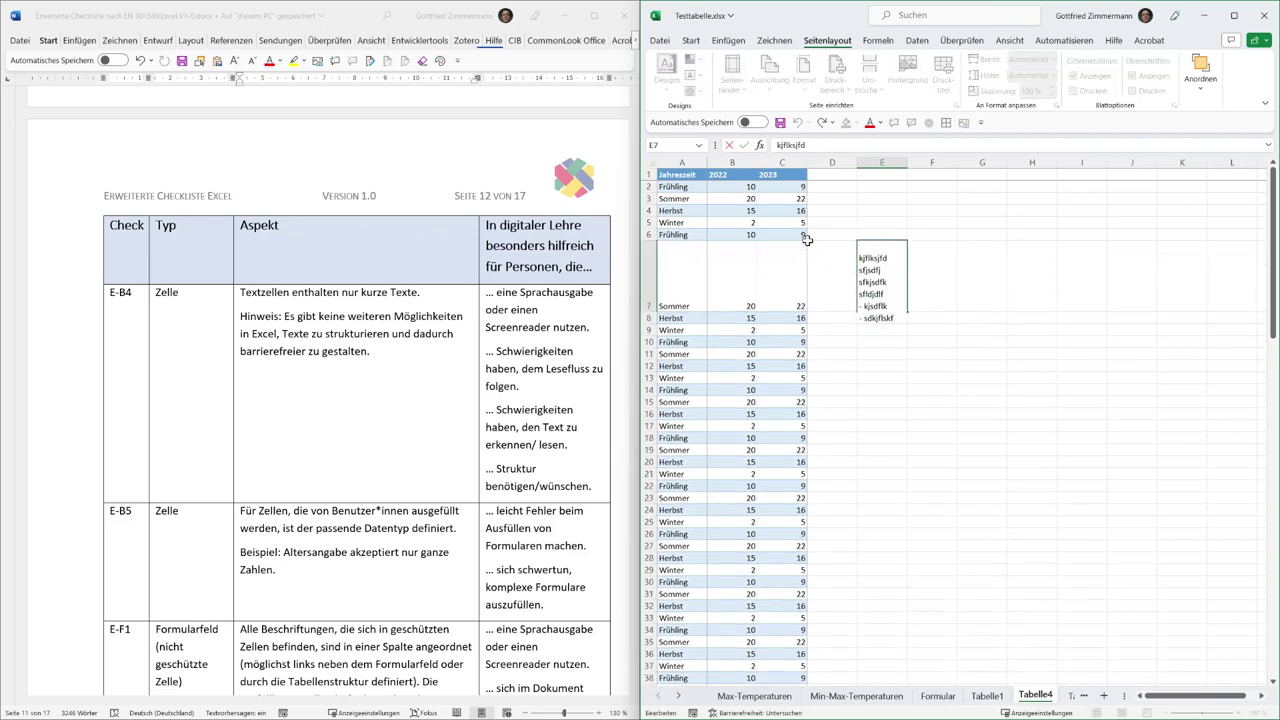
pyautogui.press('Escape')
pyautogui.write('* skldjf')
pyautogui.press('Return')
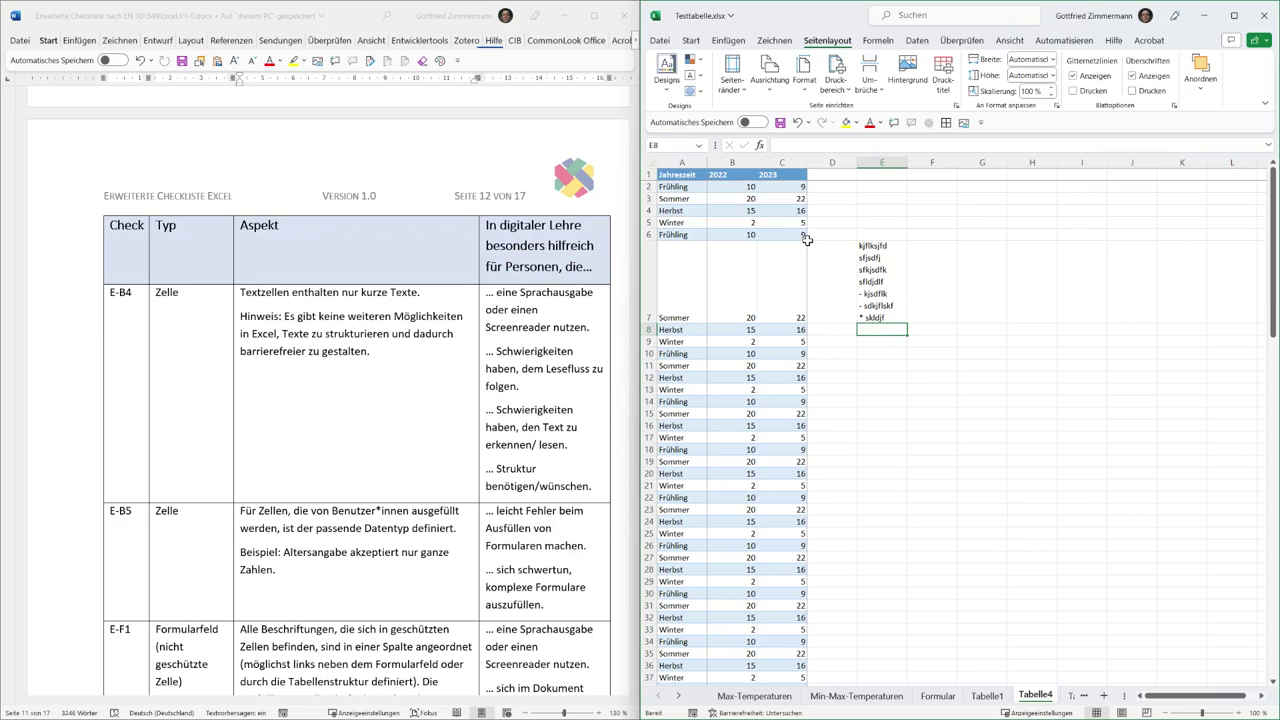
pyautogui.hotkey('ctrl', 'z')
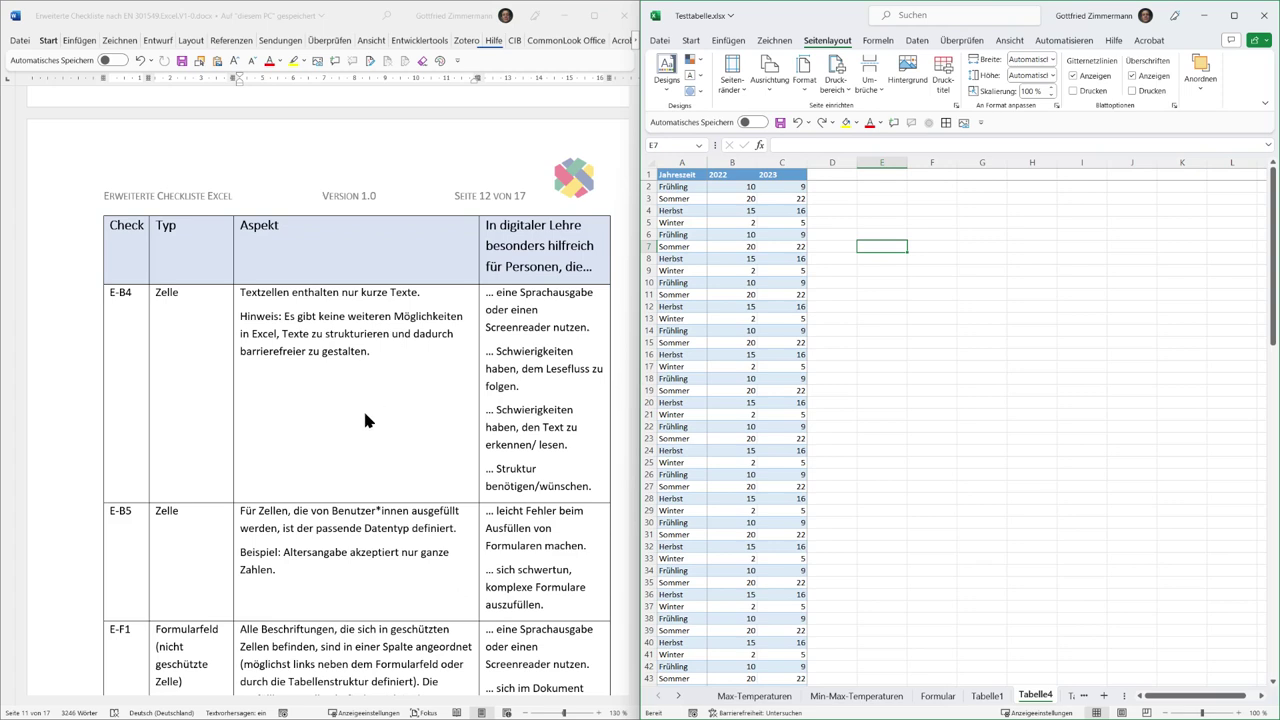
pyautogui.click(316, 548)
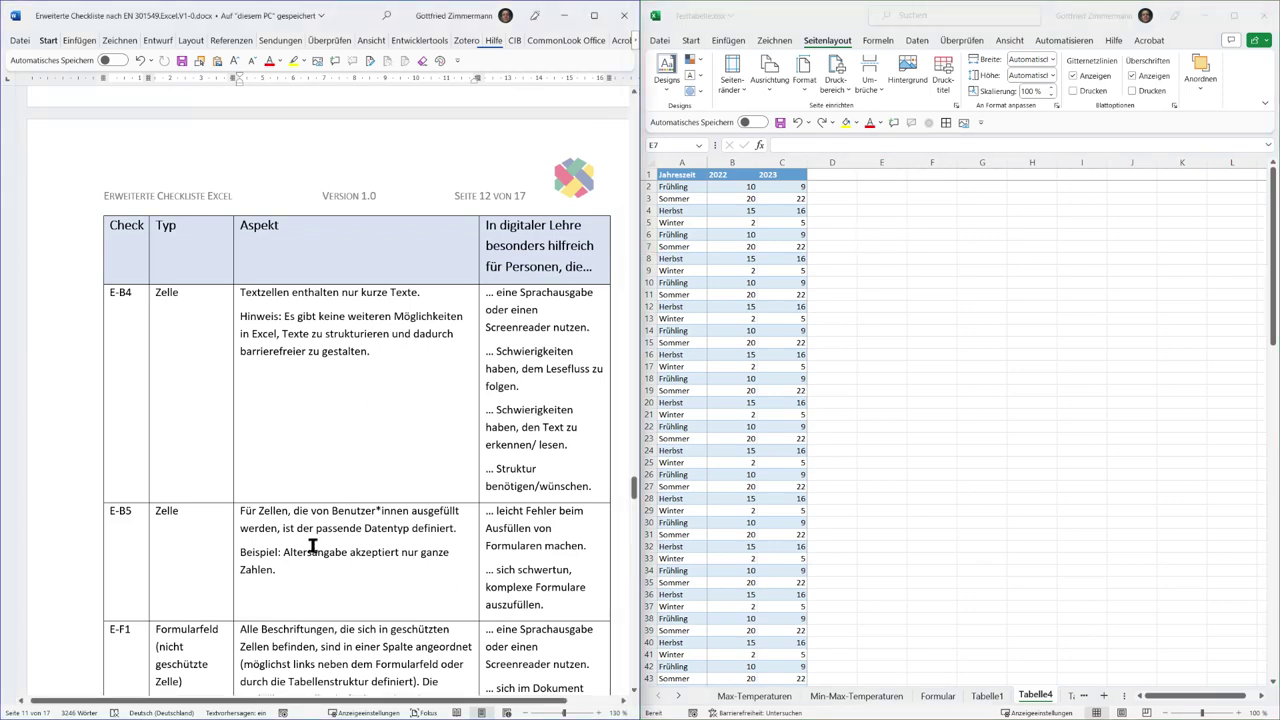
# Step: Go to the Formular sheet, select B6 (age 55), and open the Überprüfen Schützen options
pyautogui.click(201, 512)
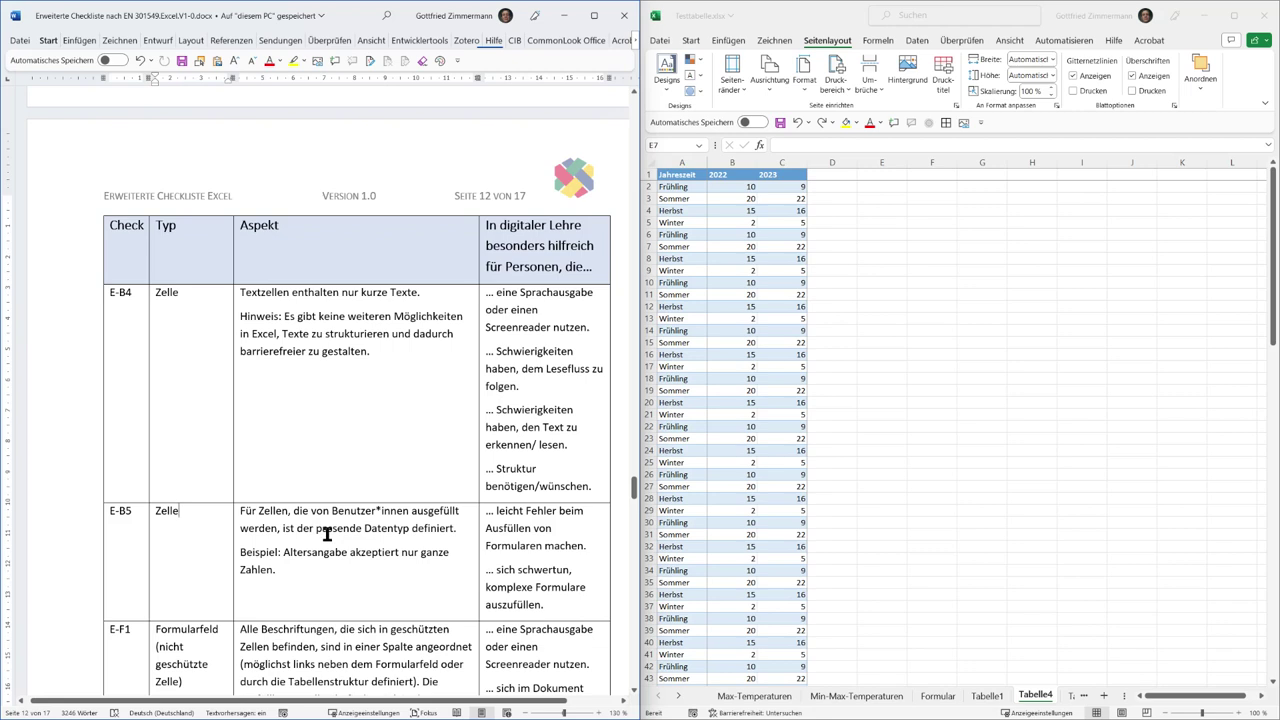
pyautogui.click(950, 700)
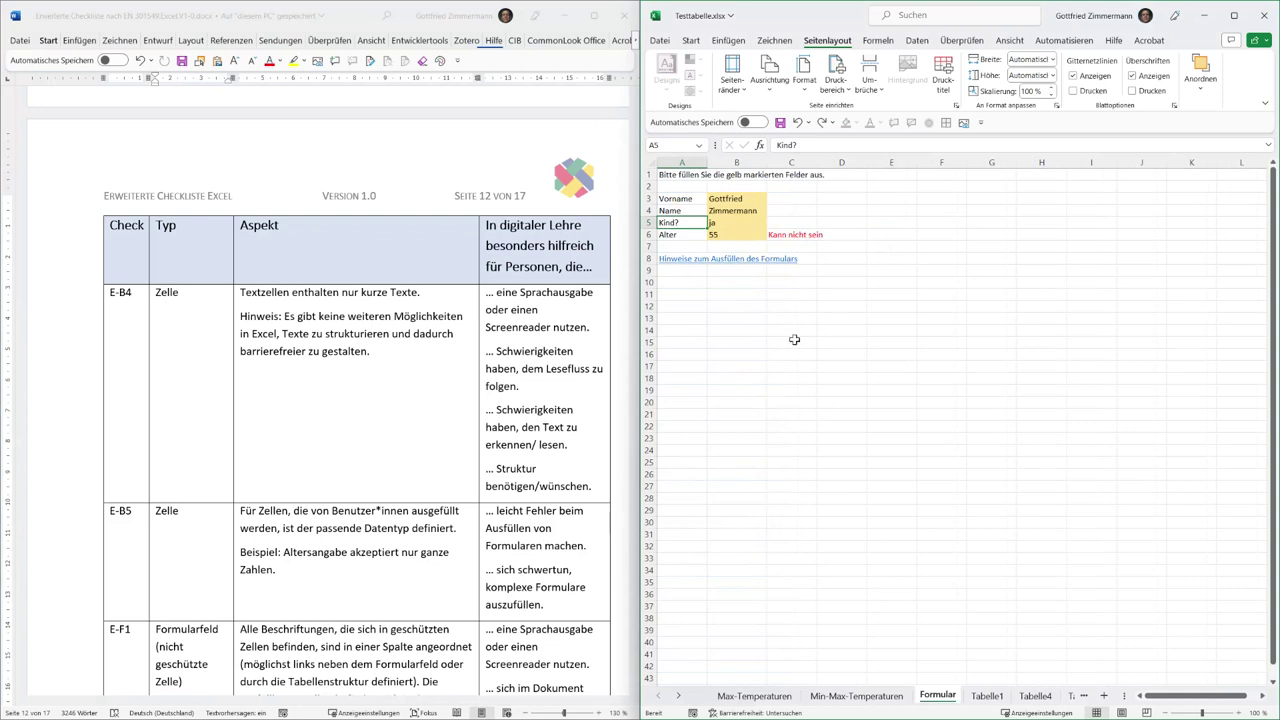
pyautogui.click(743, 236)
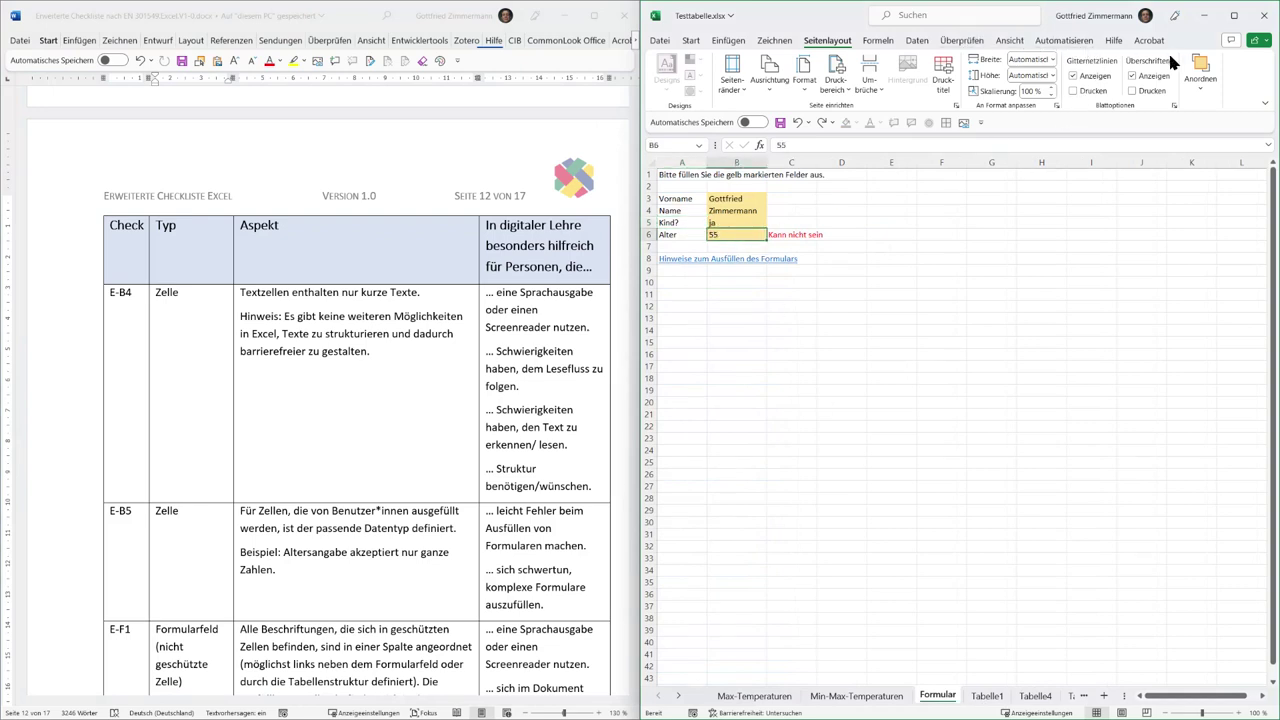
pyautogui.click(968, 40)
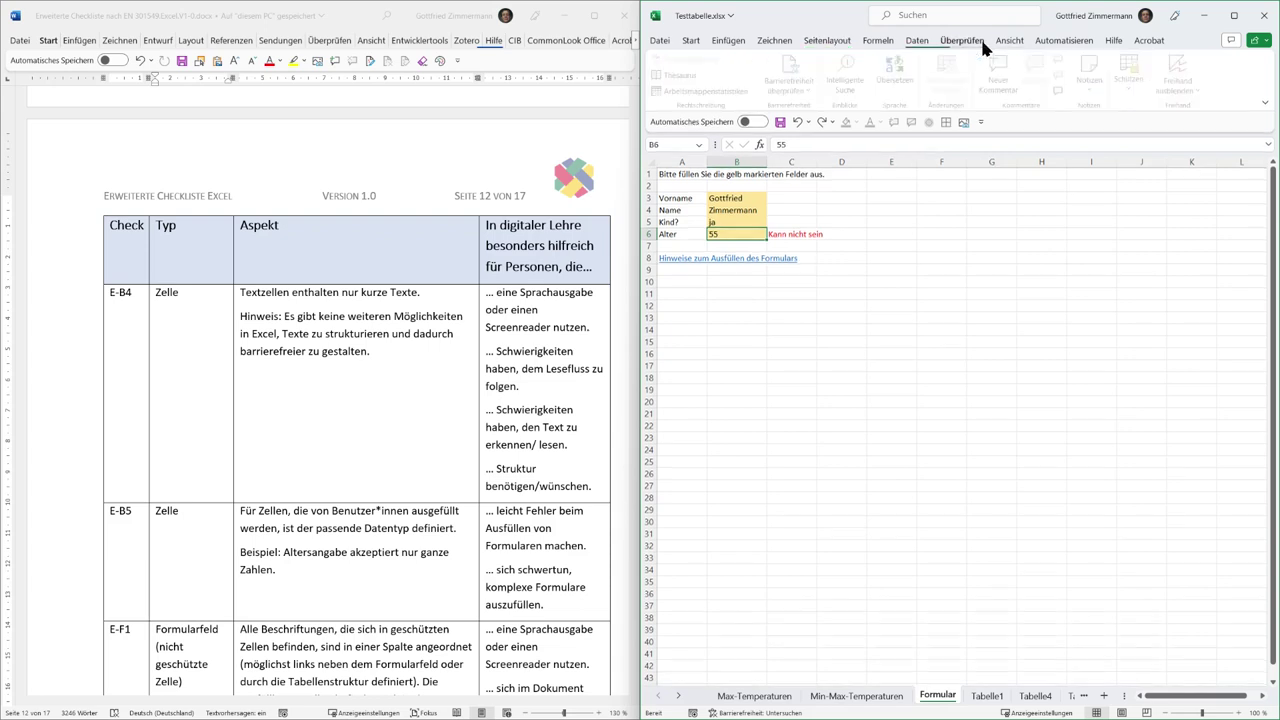
pyautogui.click(1126, 82)
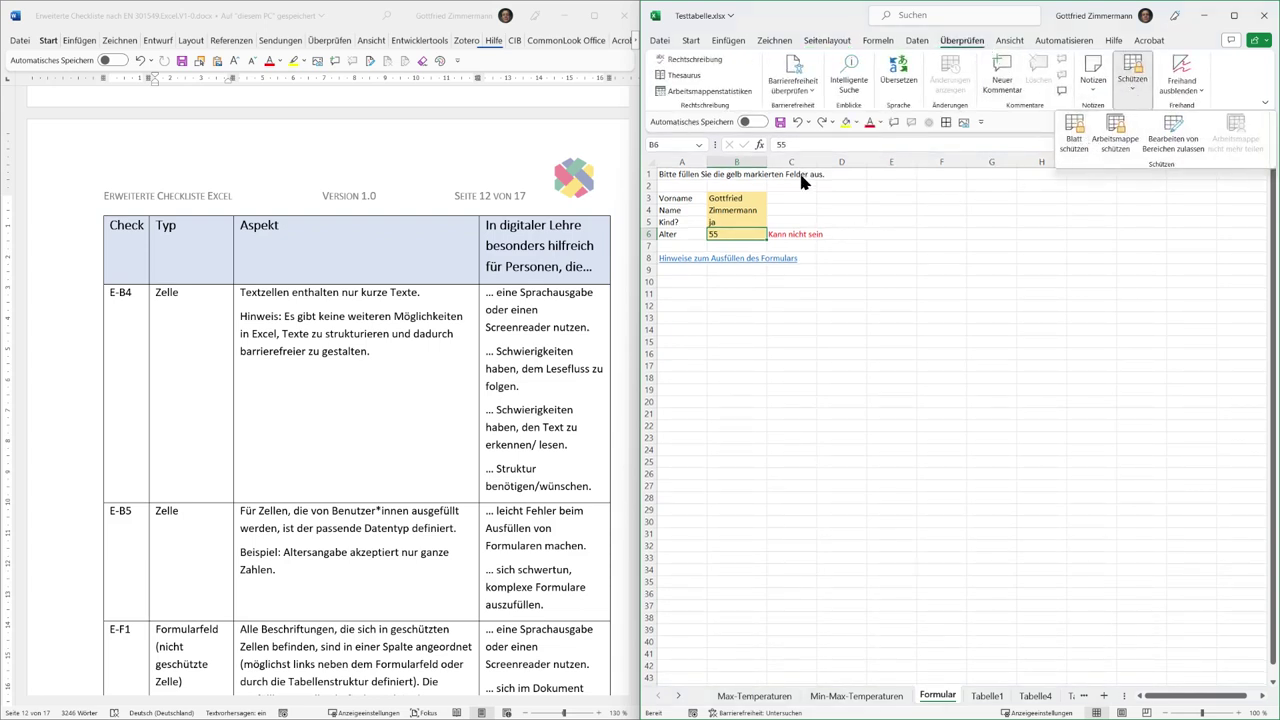
pyautogui.rightClick(744, 238)
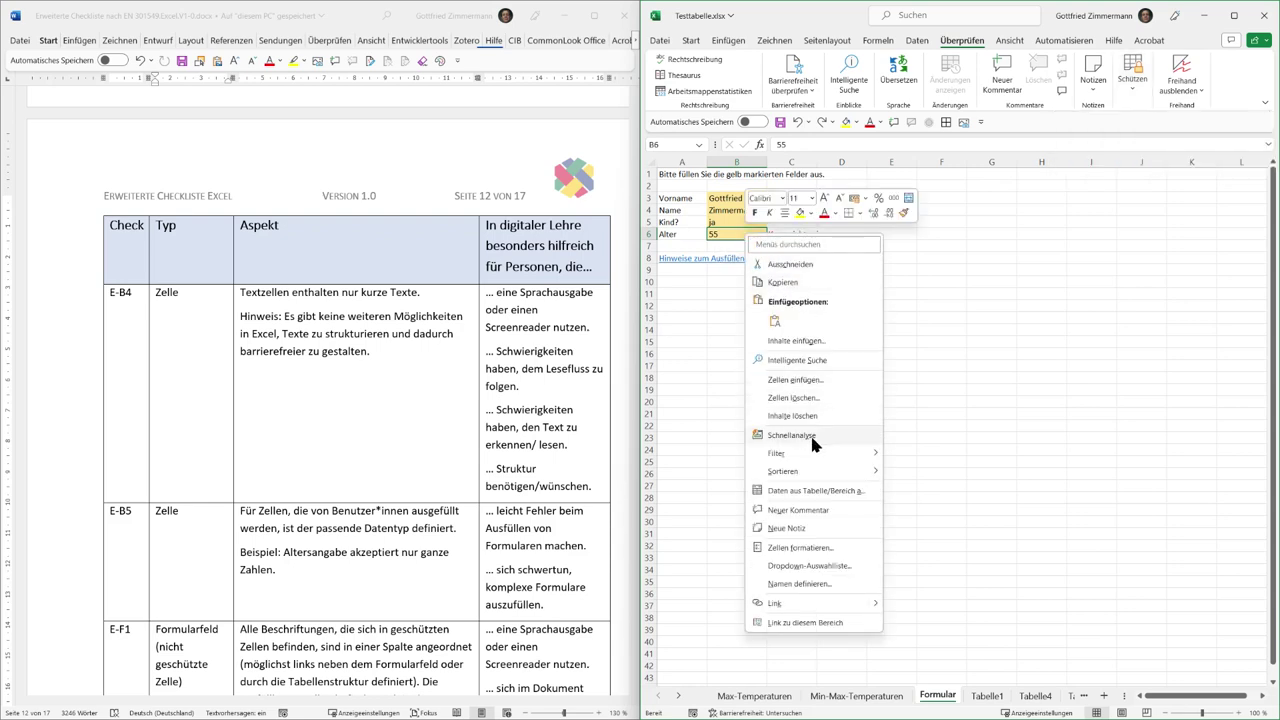
pyautogui.click(833, 545)
pyautogui.moveTo(852, 172); pyautogui.dragTo(1090, 195)
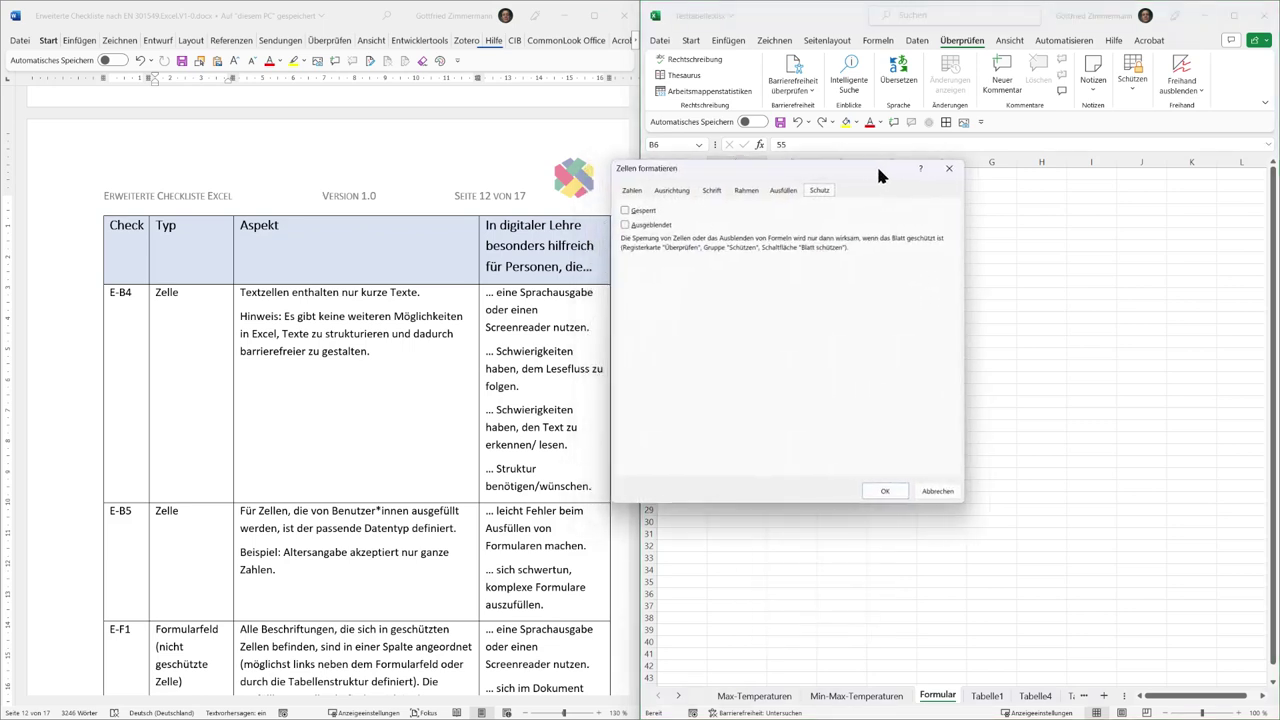
pyautogui.click(849, 219)
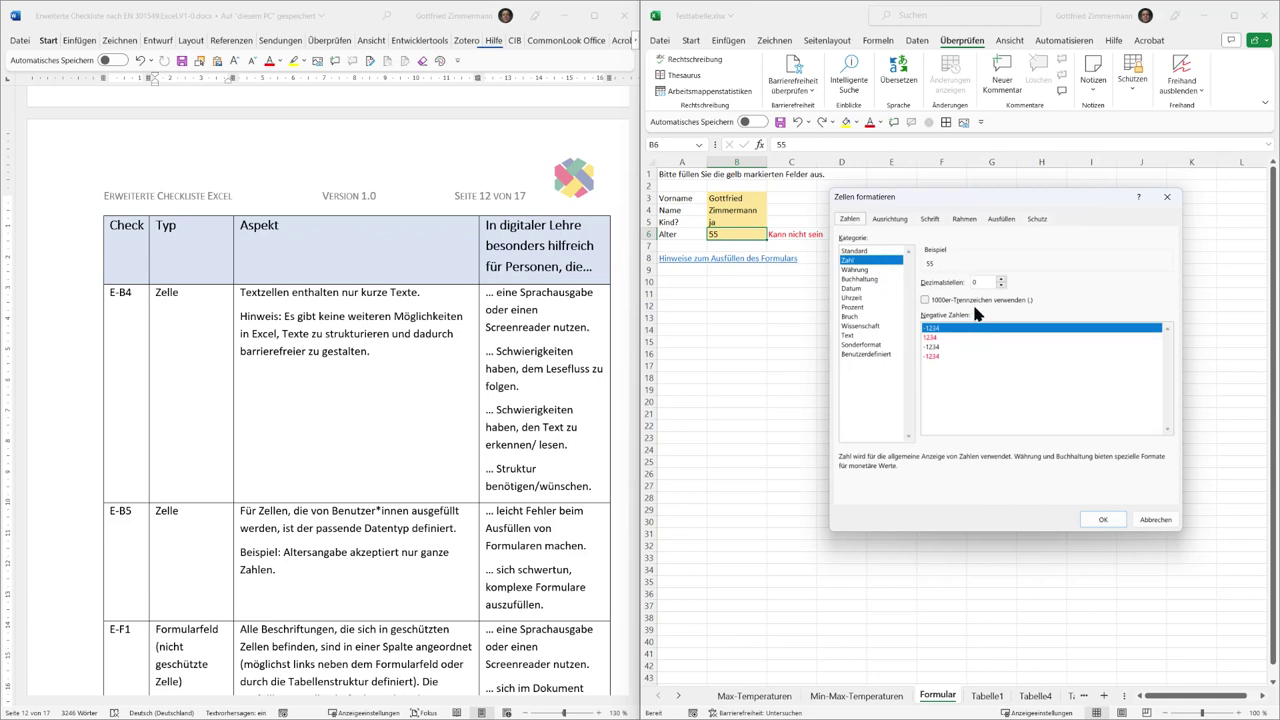
pyautogui.click(1116, 516)
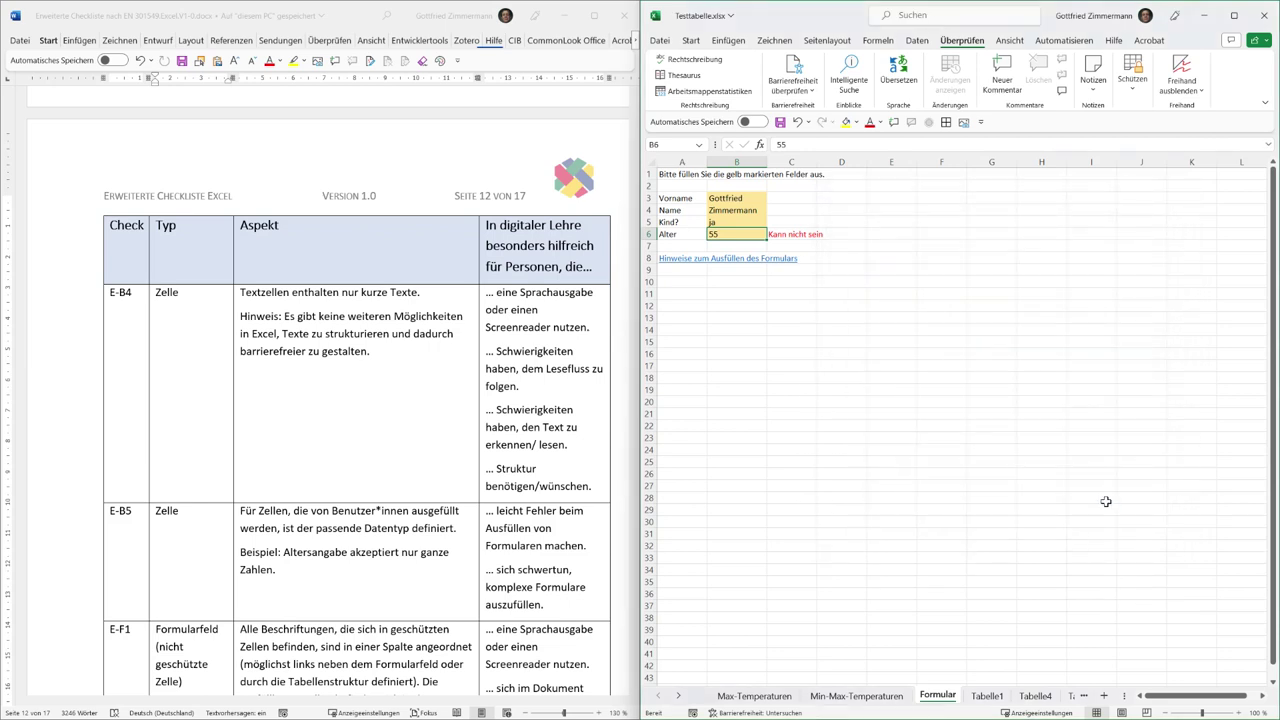
pyautogui.write('kjsdflkjsdf')
pyautogui.press('Return')
pyautogui.press('Up')
pyautogui.press('Up')
pyautogui.press('Down')
pyautogui.hotkey('ctrl', 'z')
pyautogui.write('55')
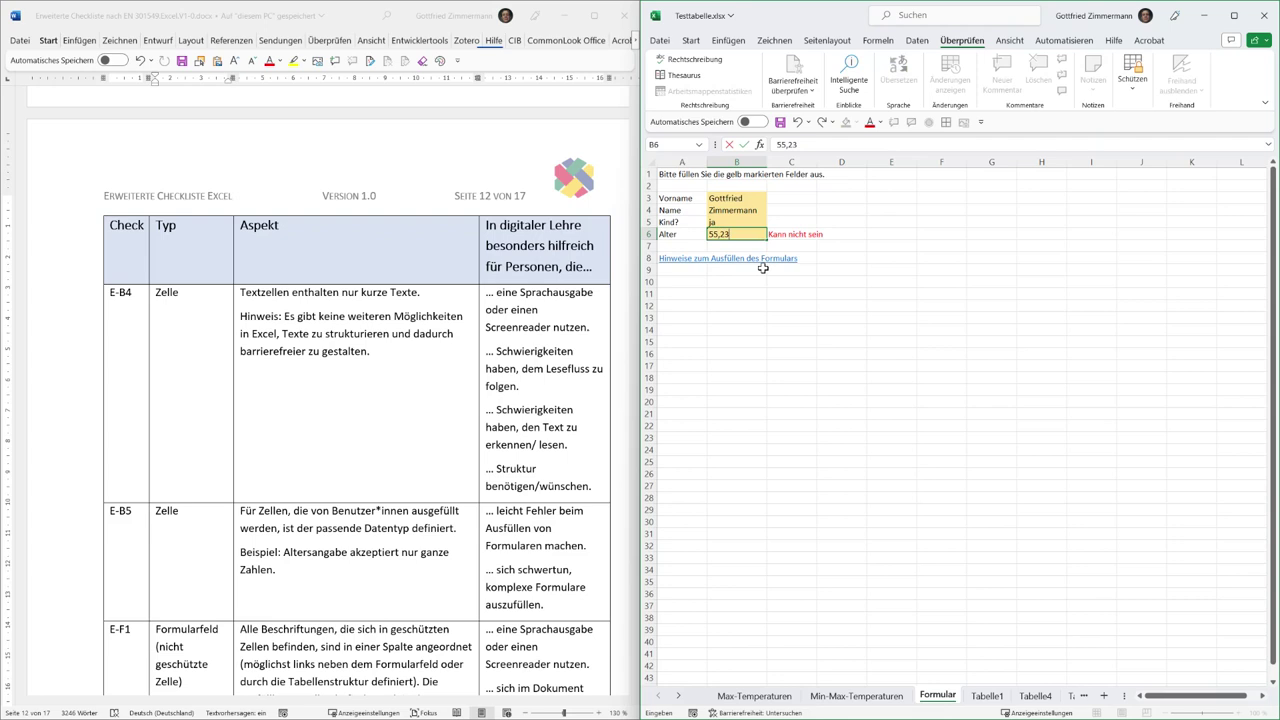
pyautogui.press('Return')
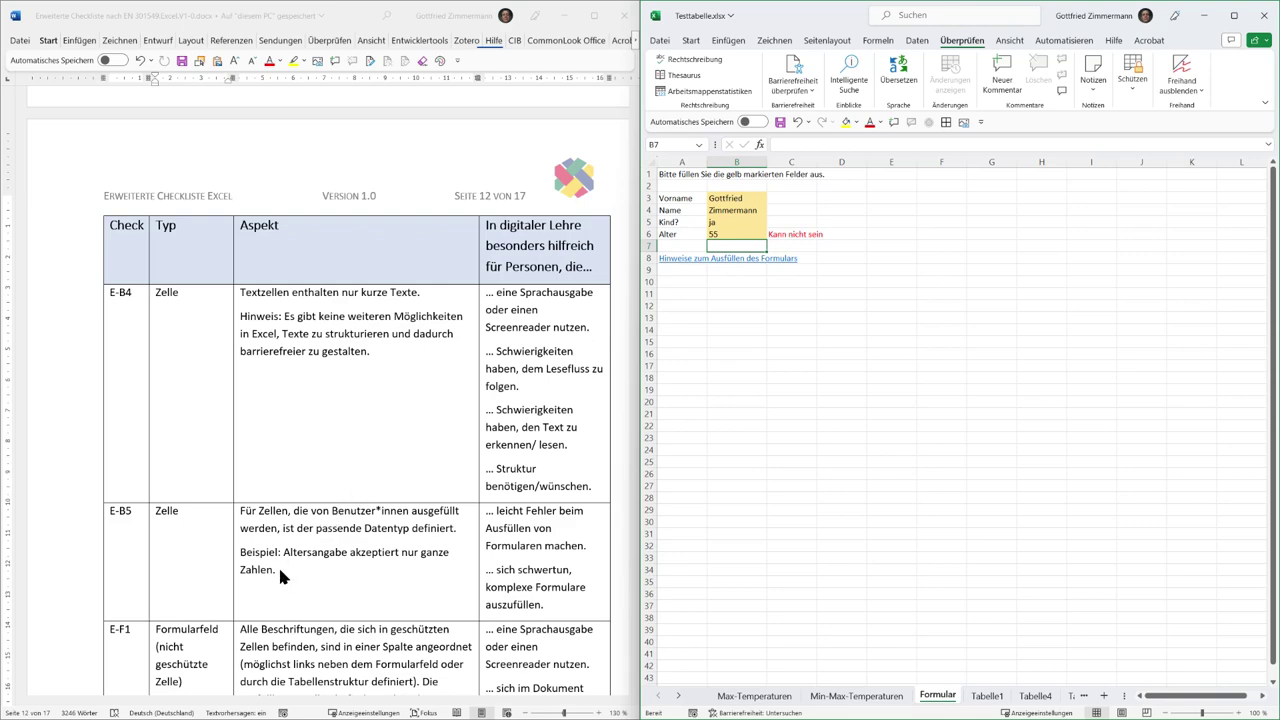
pyautogui.scroll(-3, 278, 565)
pyautogui.scroll(-3, 278, 565)
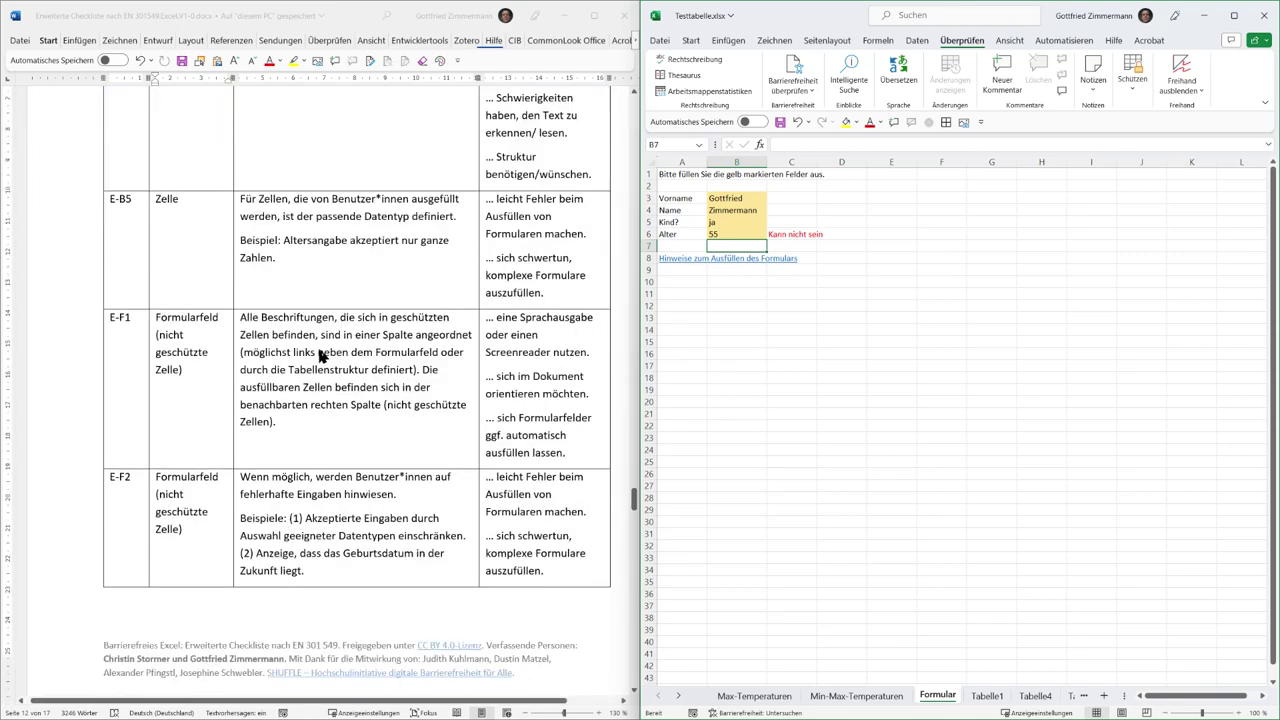
pyautogui.hotkey('alt', 'Tab')
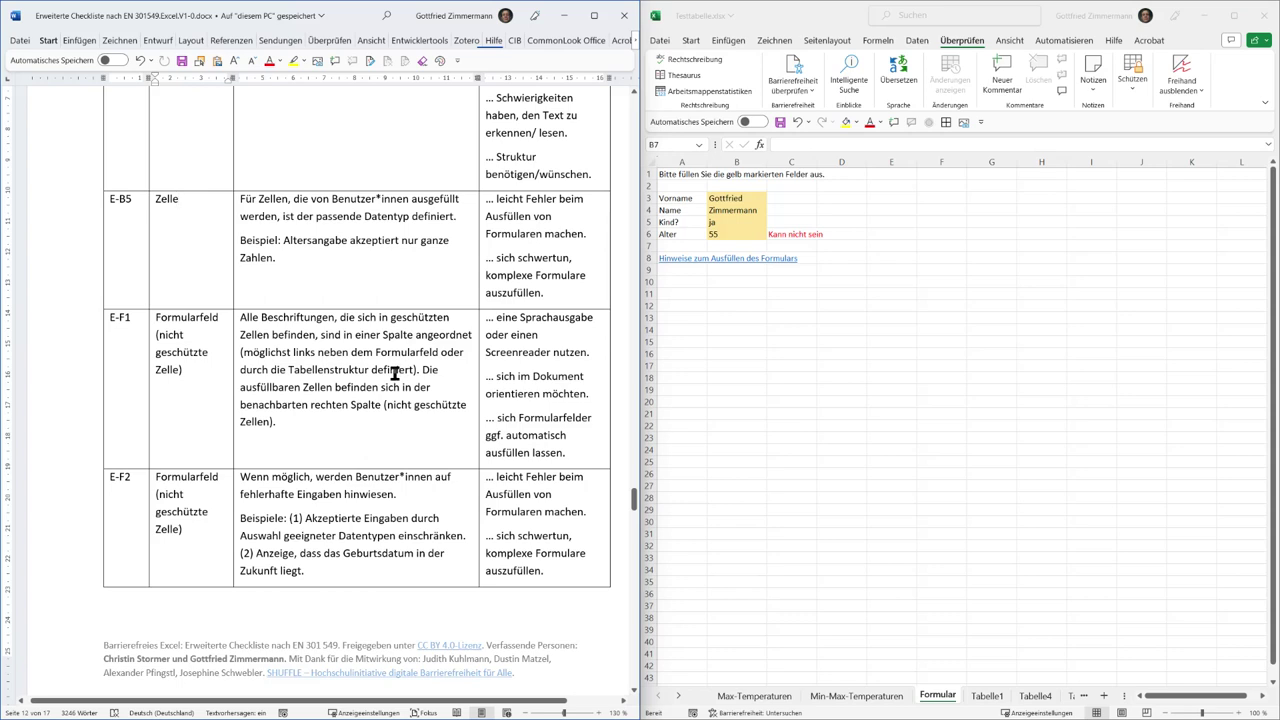
pyautogui.click(675, 199)
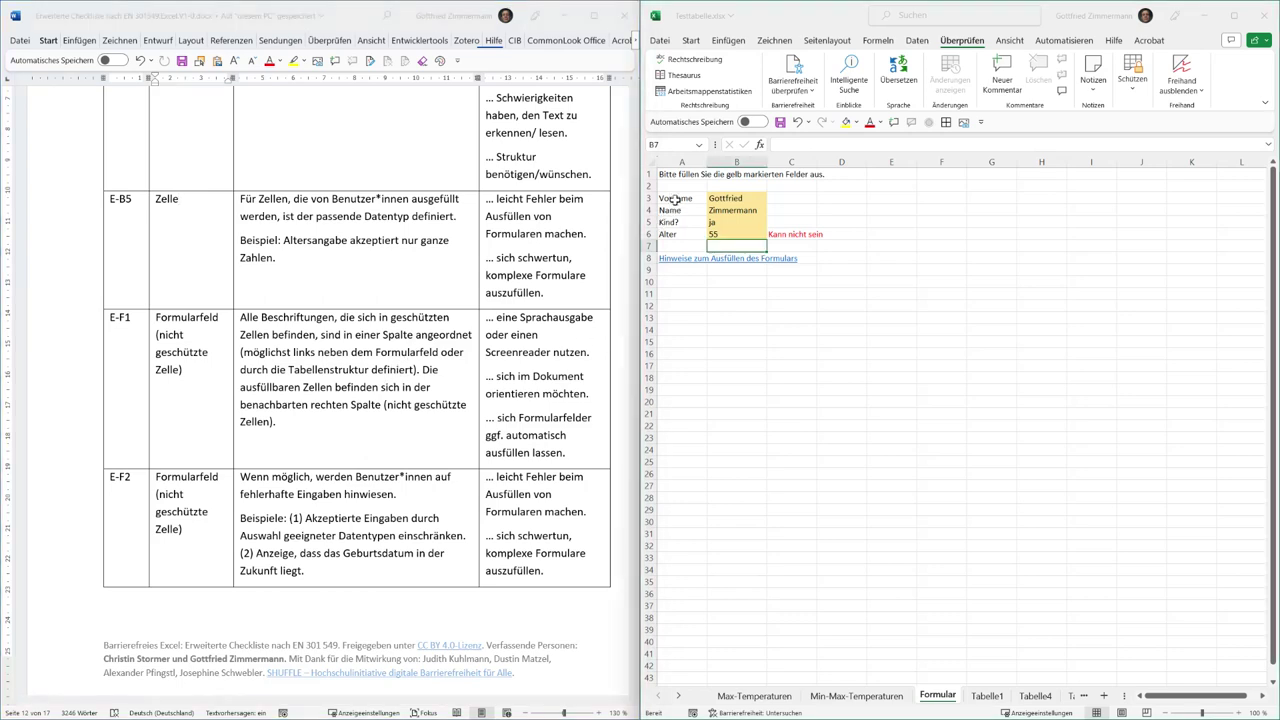
pyautogui.moveTo(675, 199); pyautogui.dragTo(675, 234)
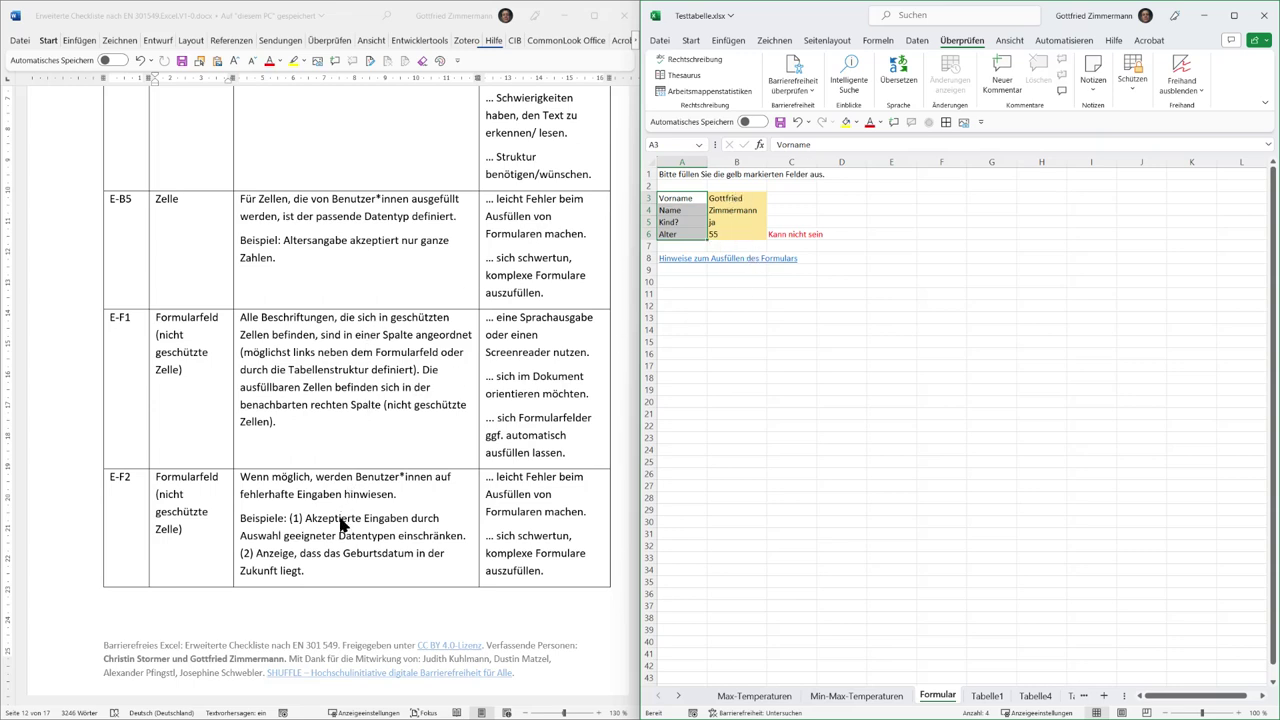
pyautogui.hotkey('alt', 'Tab')
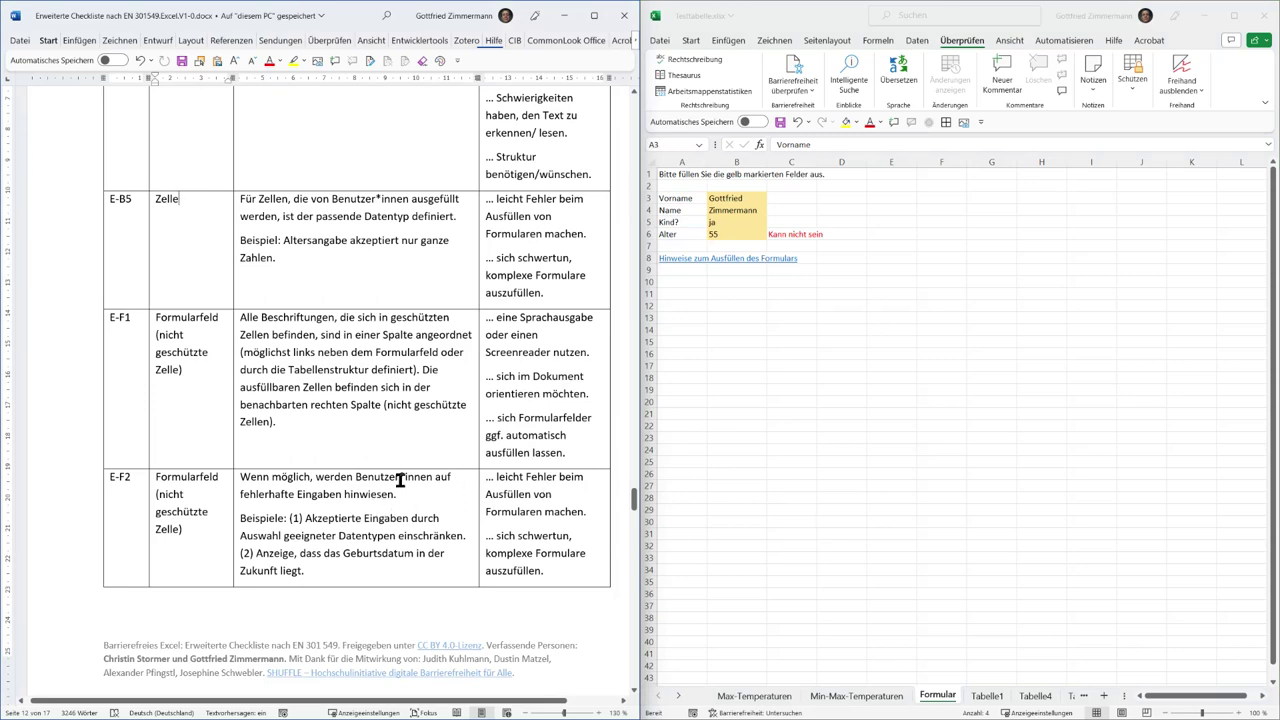
pyautogui.click(799, 240)
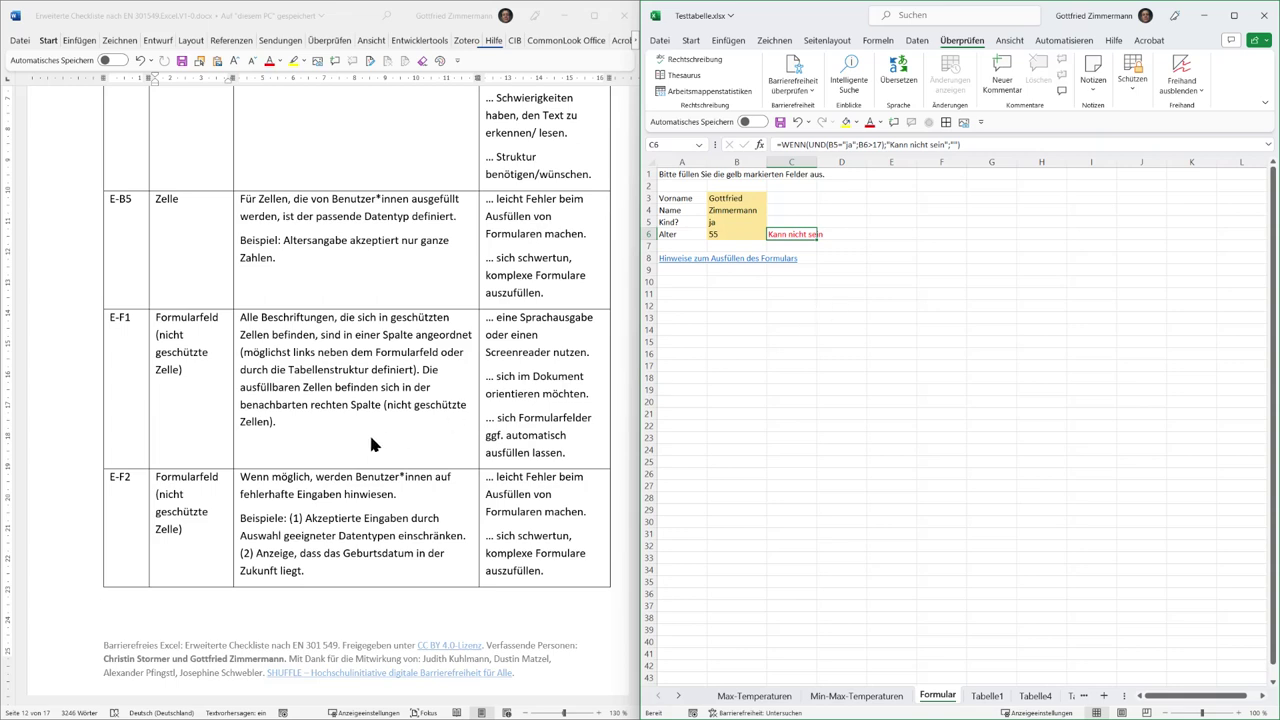
pyautogui.click(381, 483)
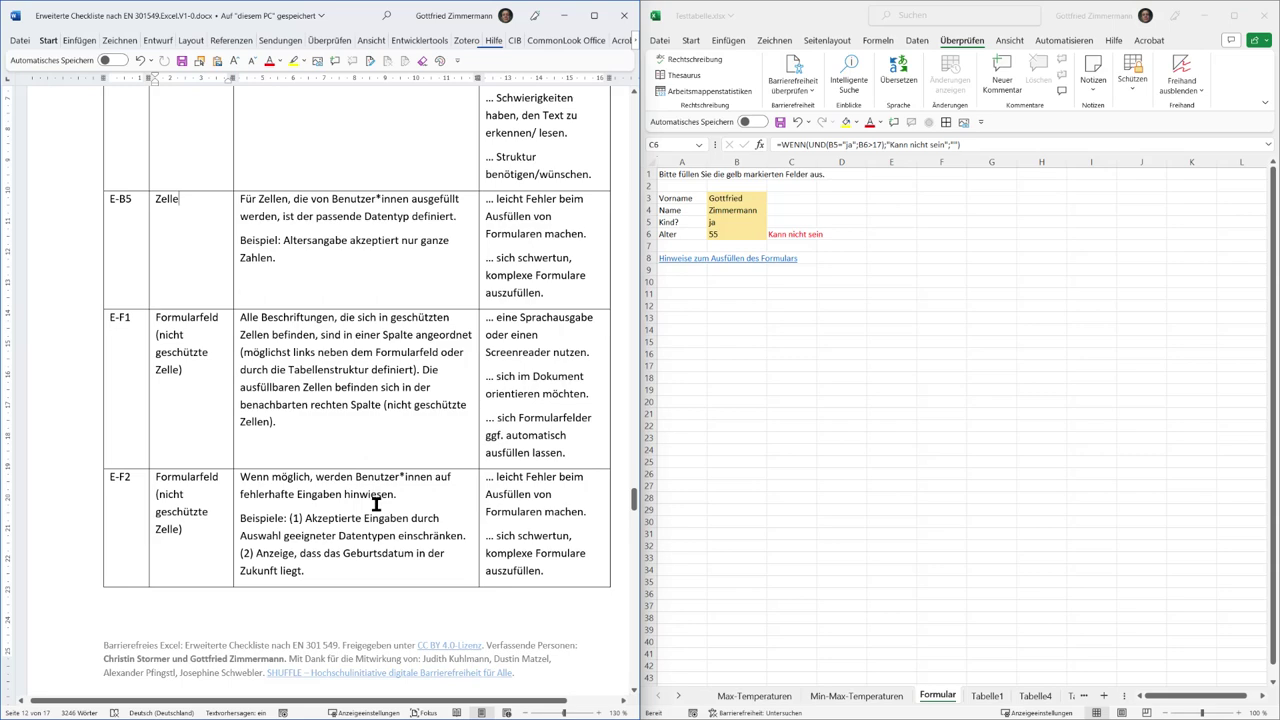
pyautogui.scroll(-3, 374, 500)
pyautogui.scroll(-4, 372, 501)
pyautogui.scroll(-6, 370, 490)
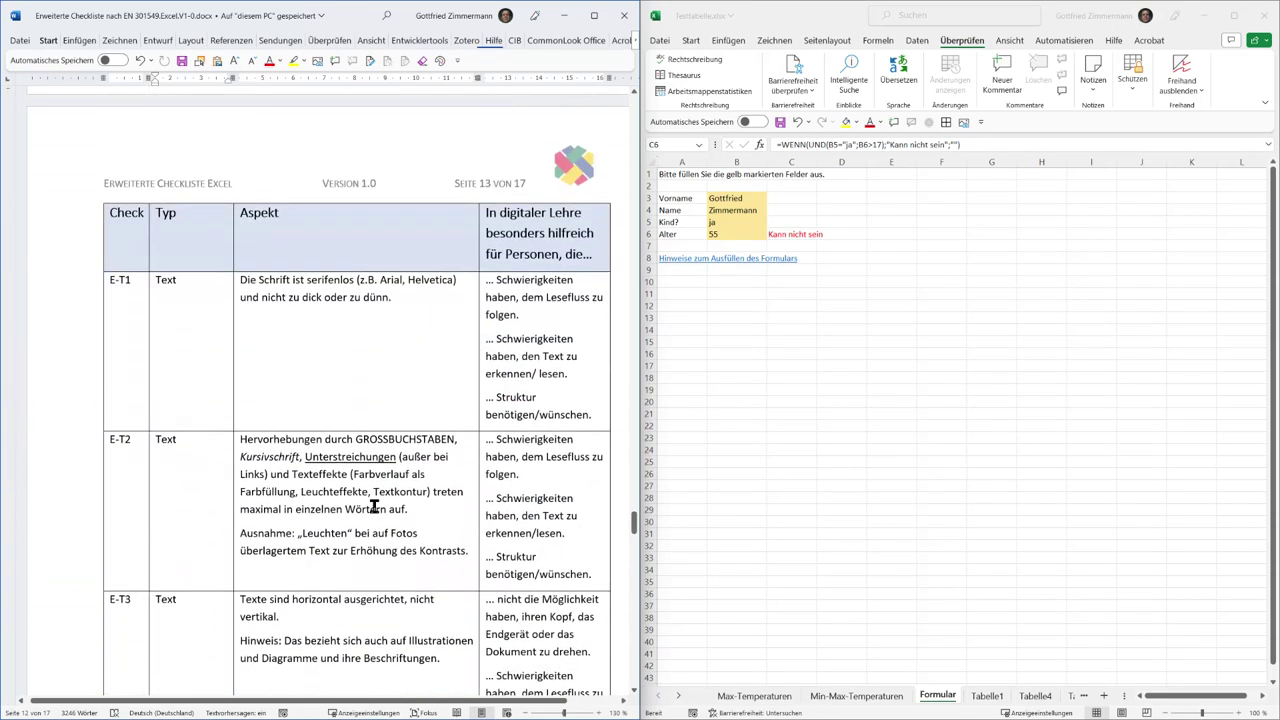
pyautogui.click(331, 312)
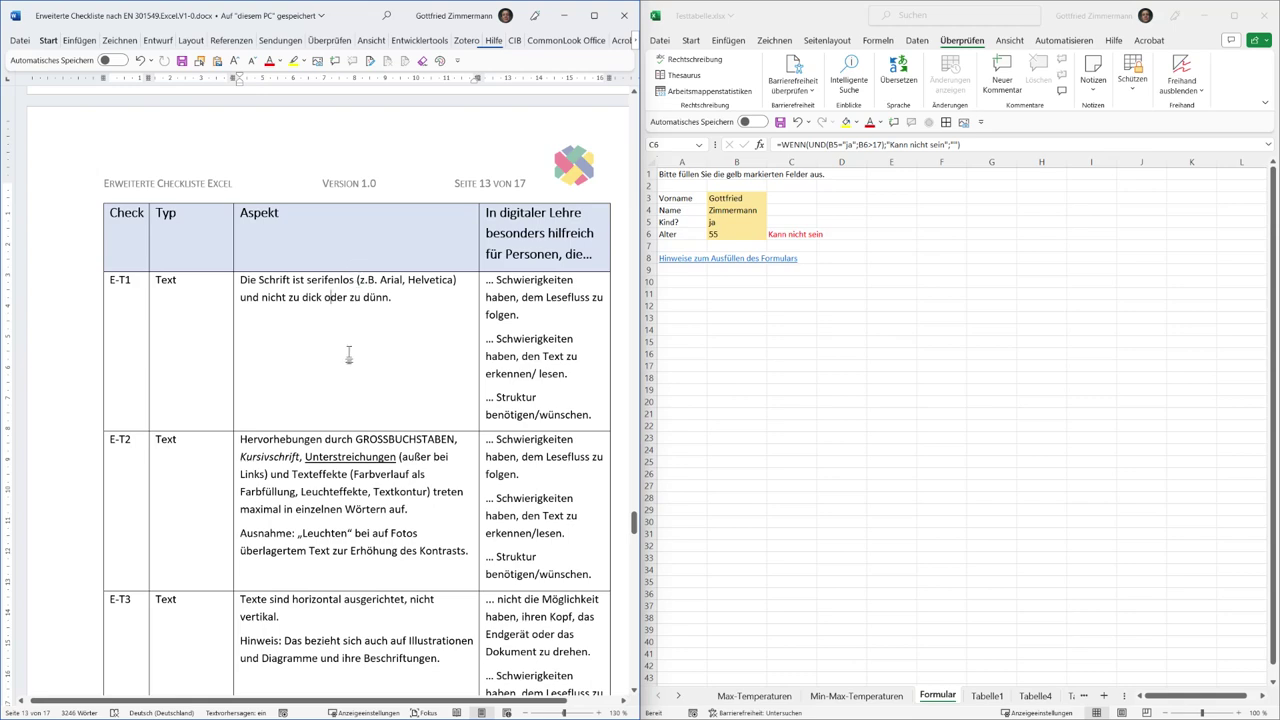
pyautogui.scroll(-3, 349, 354)
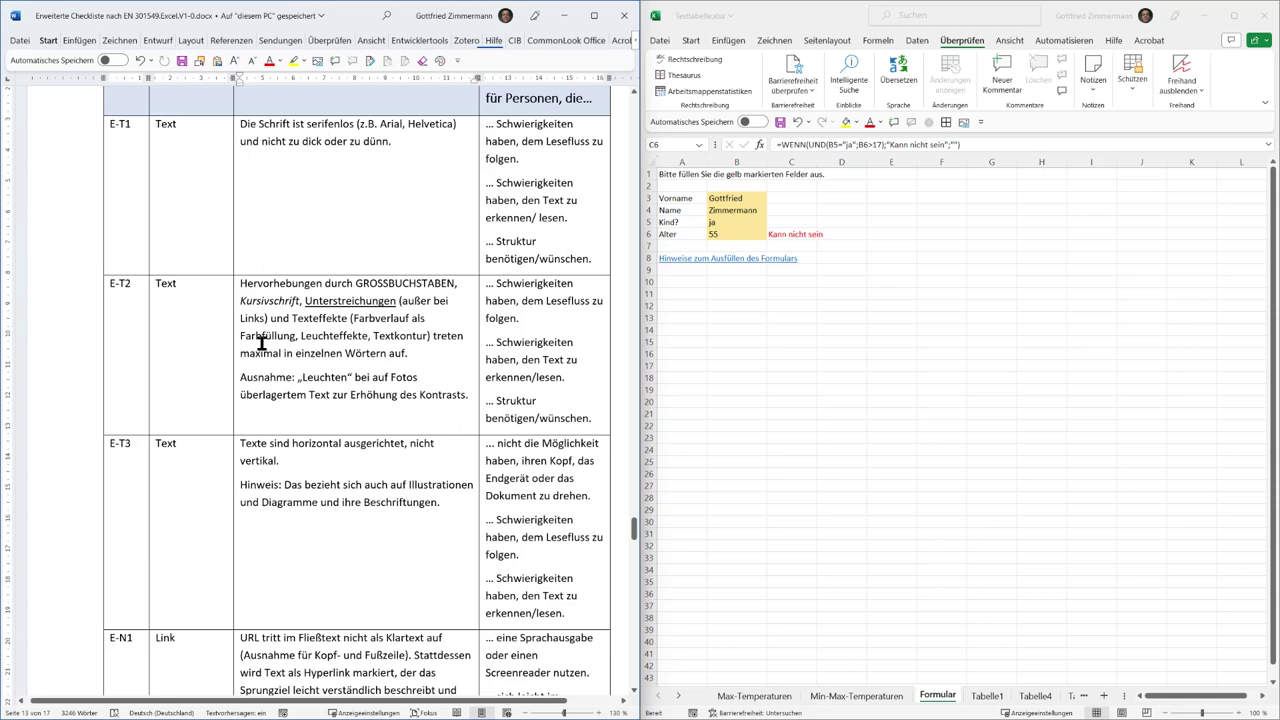
pyautogui.scroll(-3, 288, 388)
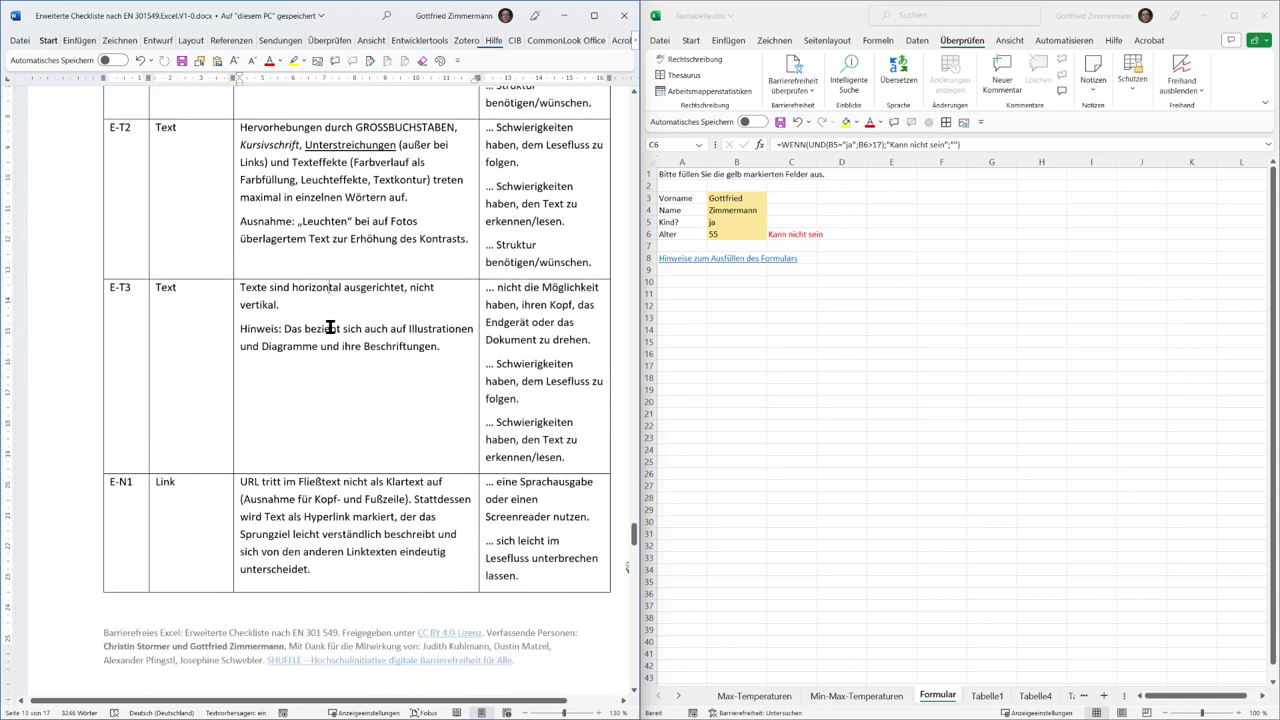
pyautogui.click(987, 696)
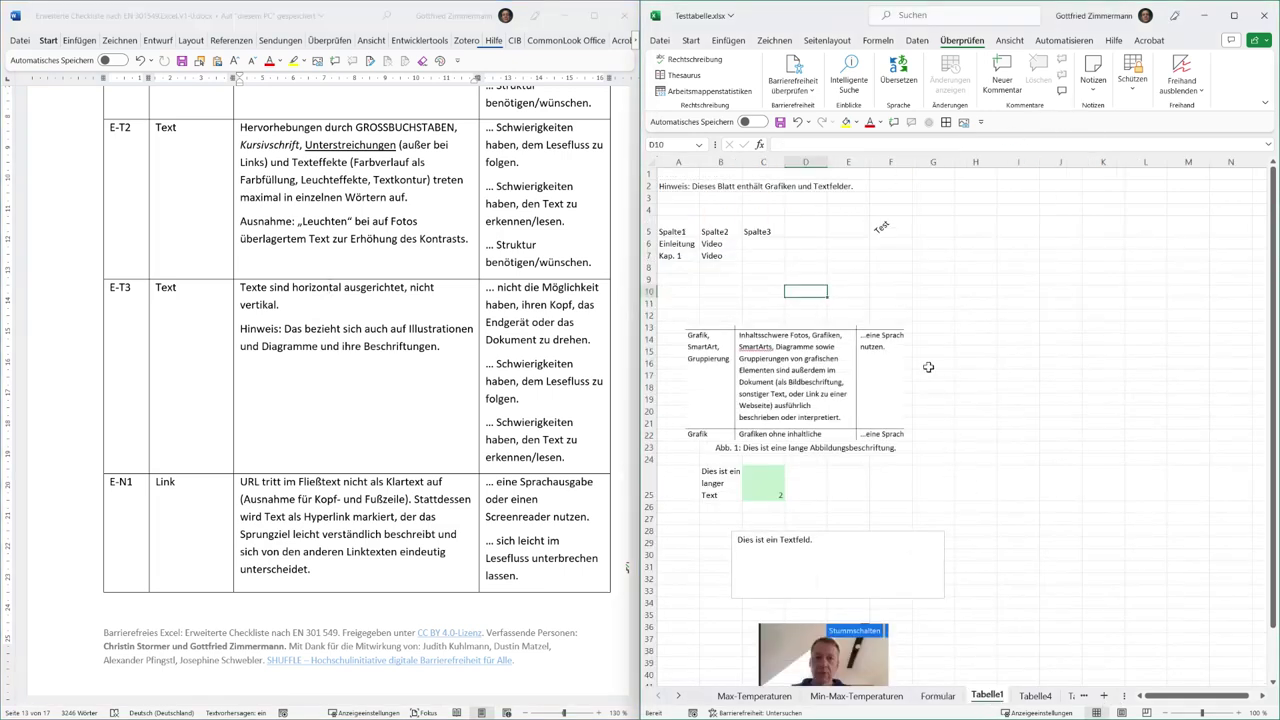
pyautogui.click(893, 226)
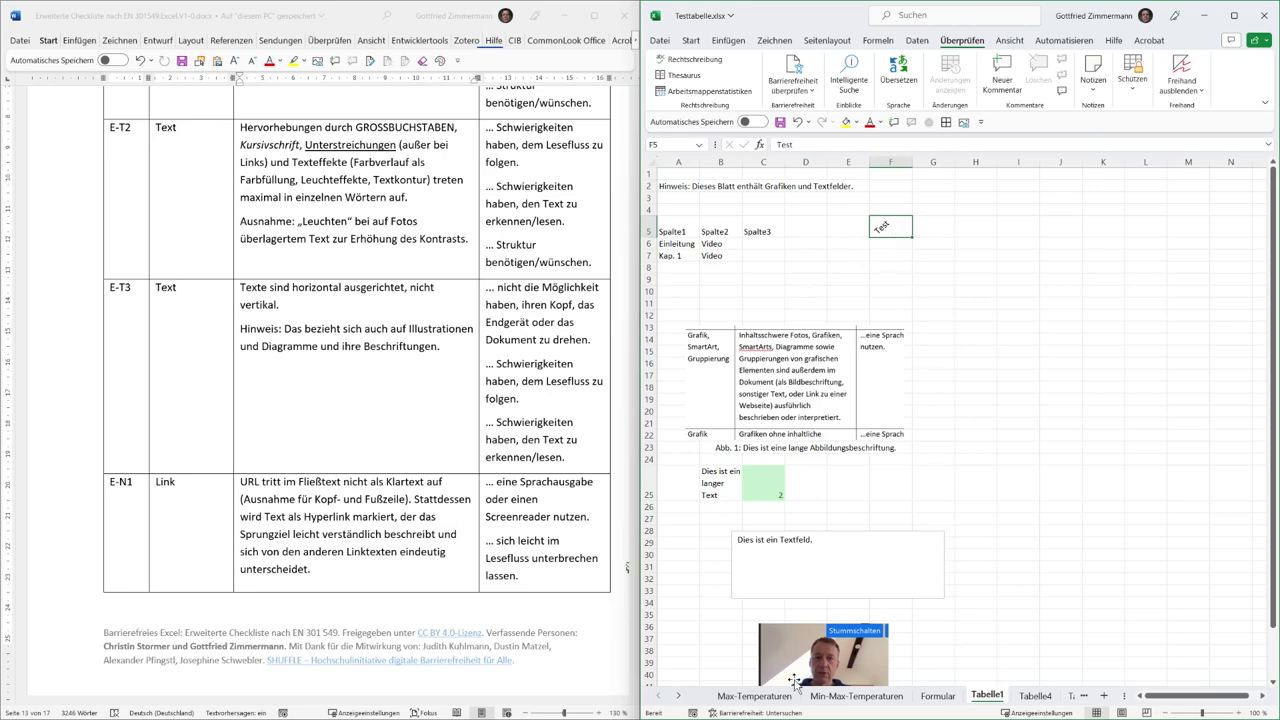
pyautogui.click(754, 696)
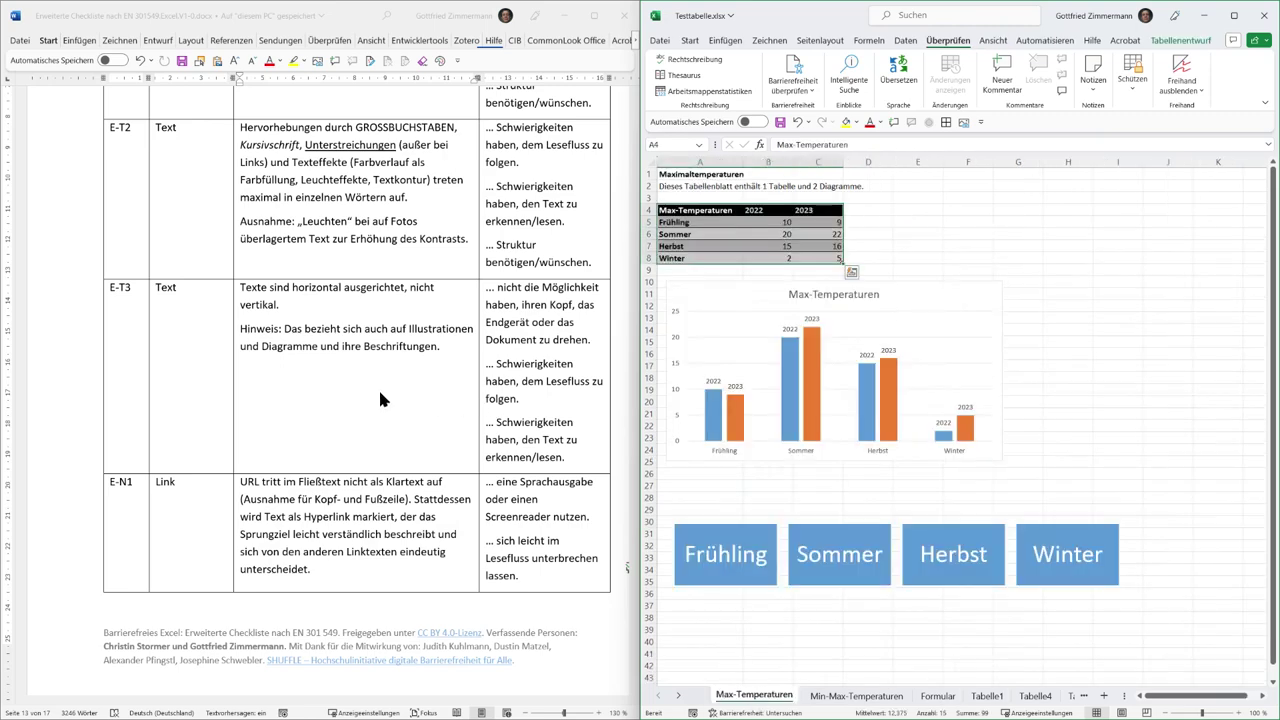
pyautogui.scroll(-3, 380, 399)
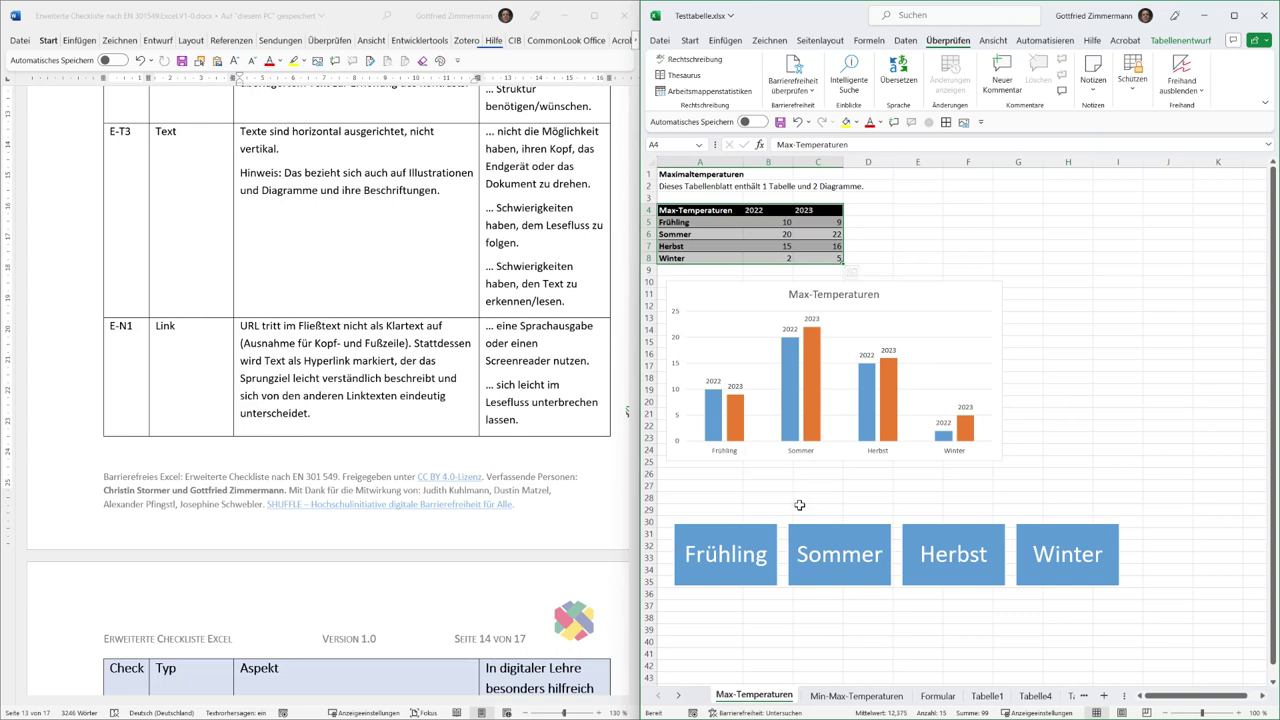
pyautogui.click(935, 698)
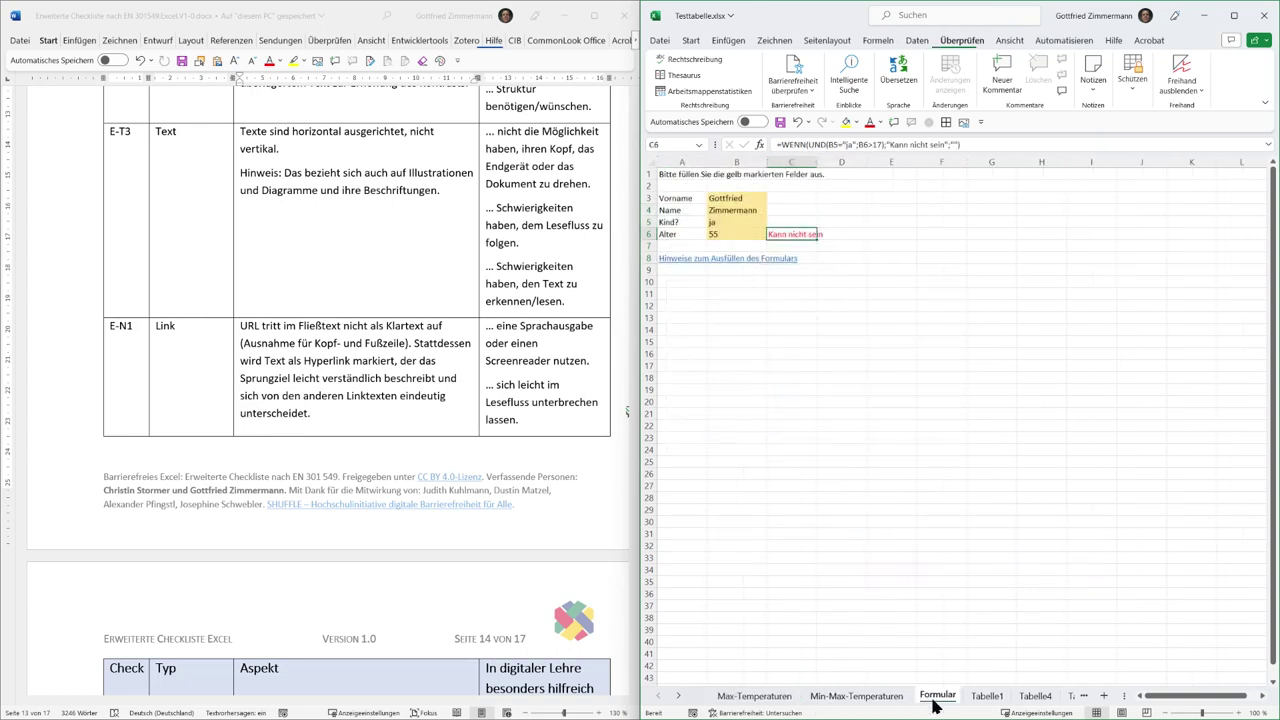
pyautogui.click(699, 280)
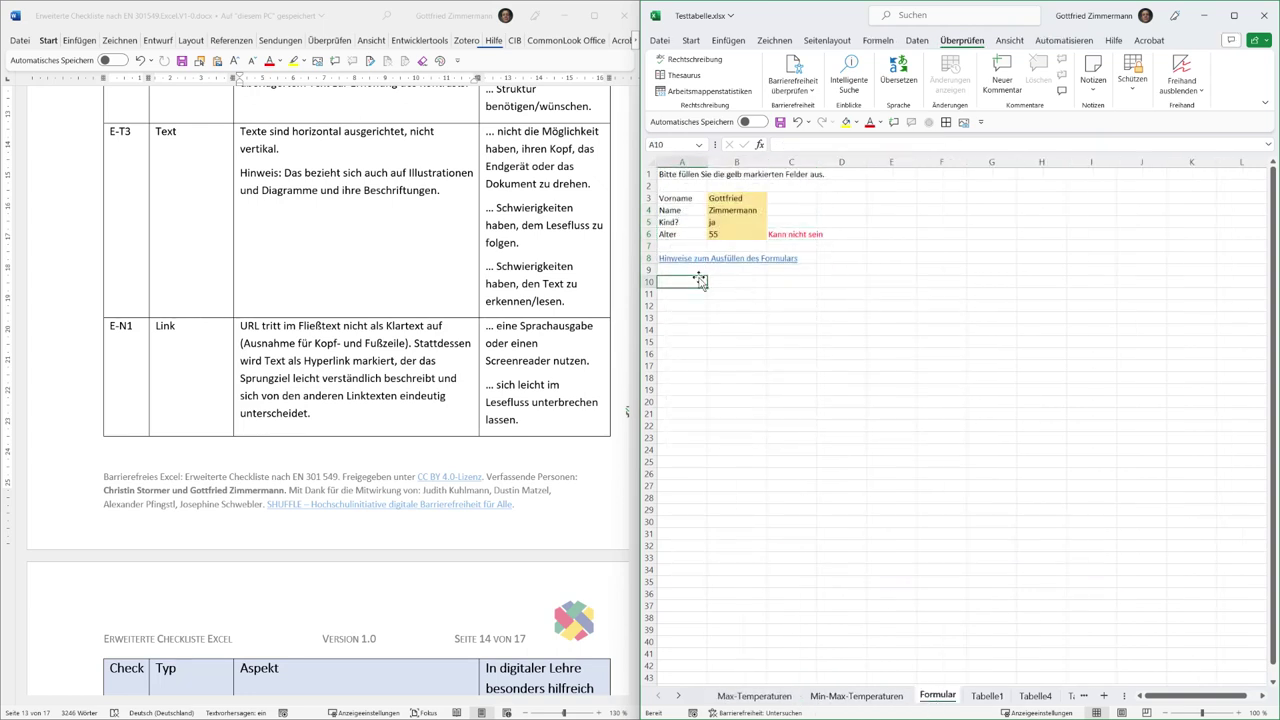
pyautogui.press('Up')
pyautogui.press('Up')
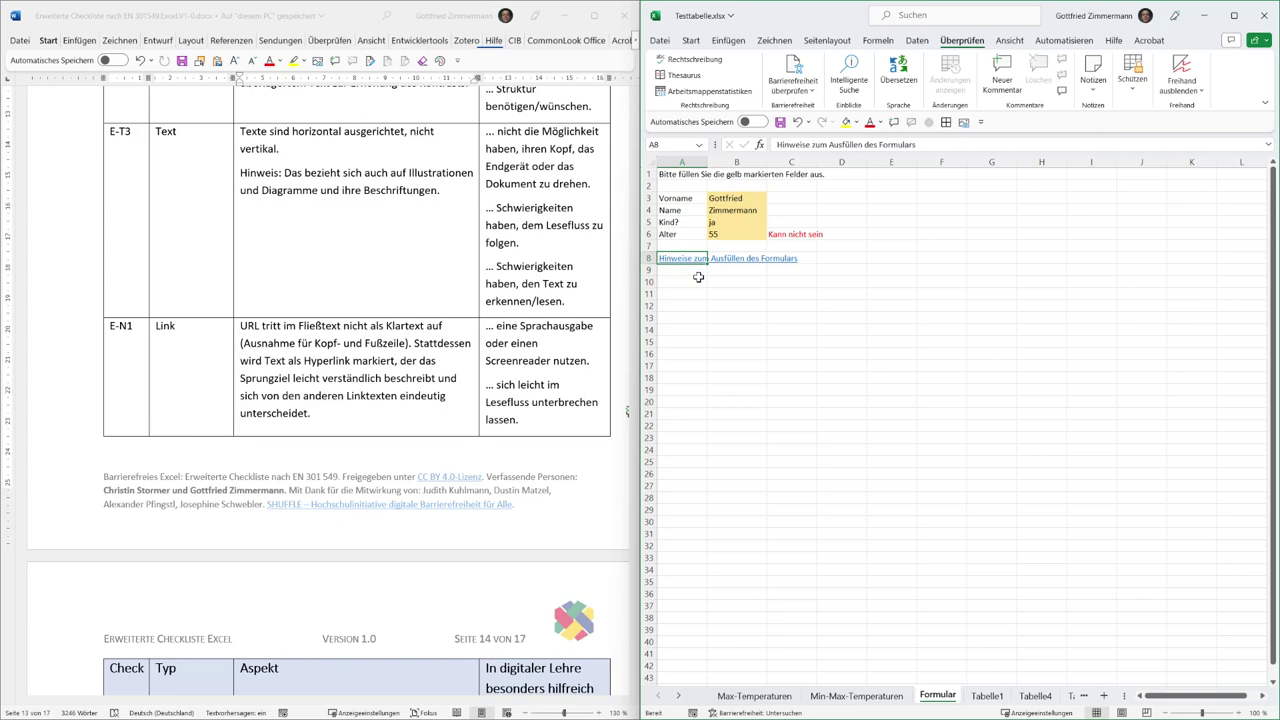
pyautogui.press('Down')
pyautogui.write('https')
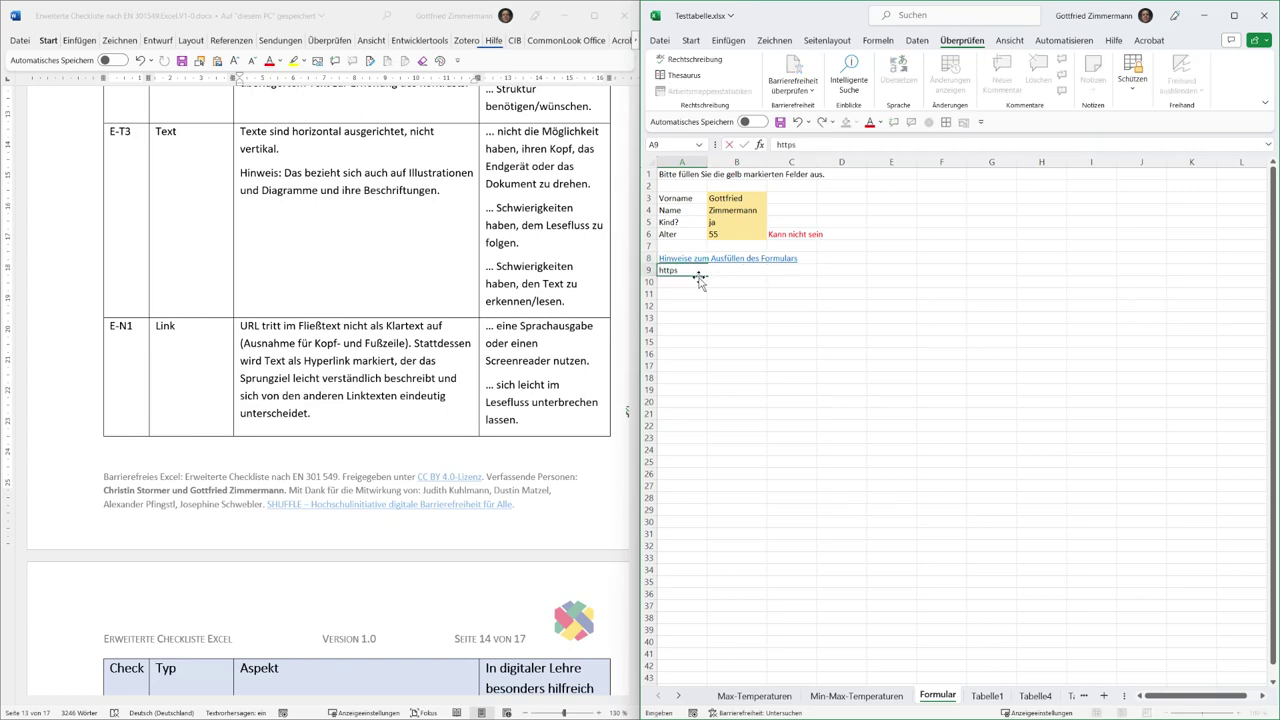
pyautogui.write('://example.c')
pyautogui.write('om')
pyautogui.hotkey('ctrl', 'Return')
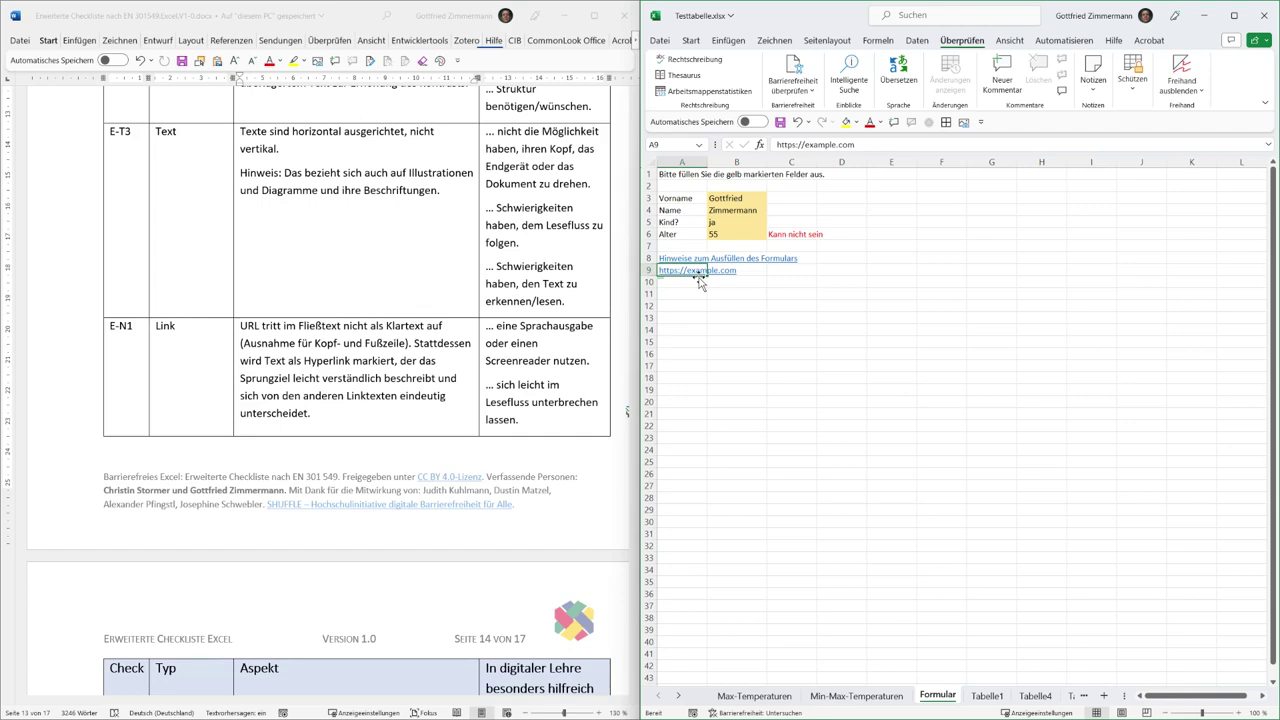
pyautogui.press('Delete')
pyautogui.scroll(-5, 389, 445)
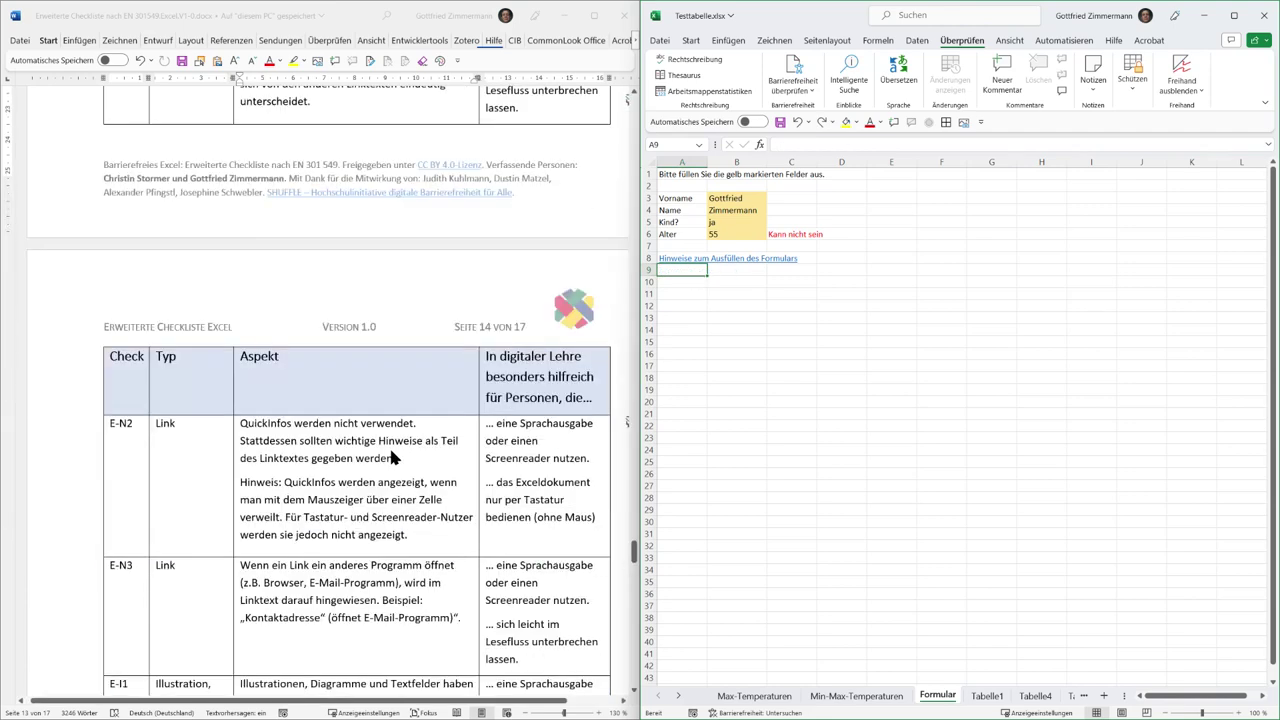
pyautogui.scroll(-2, 390, 450)
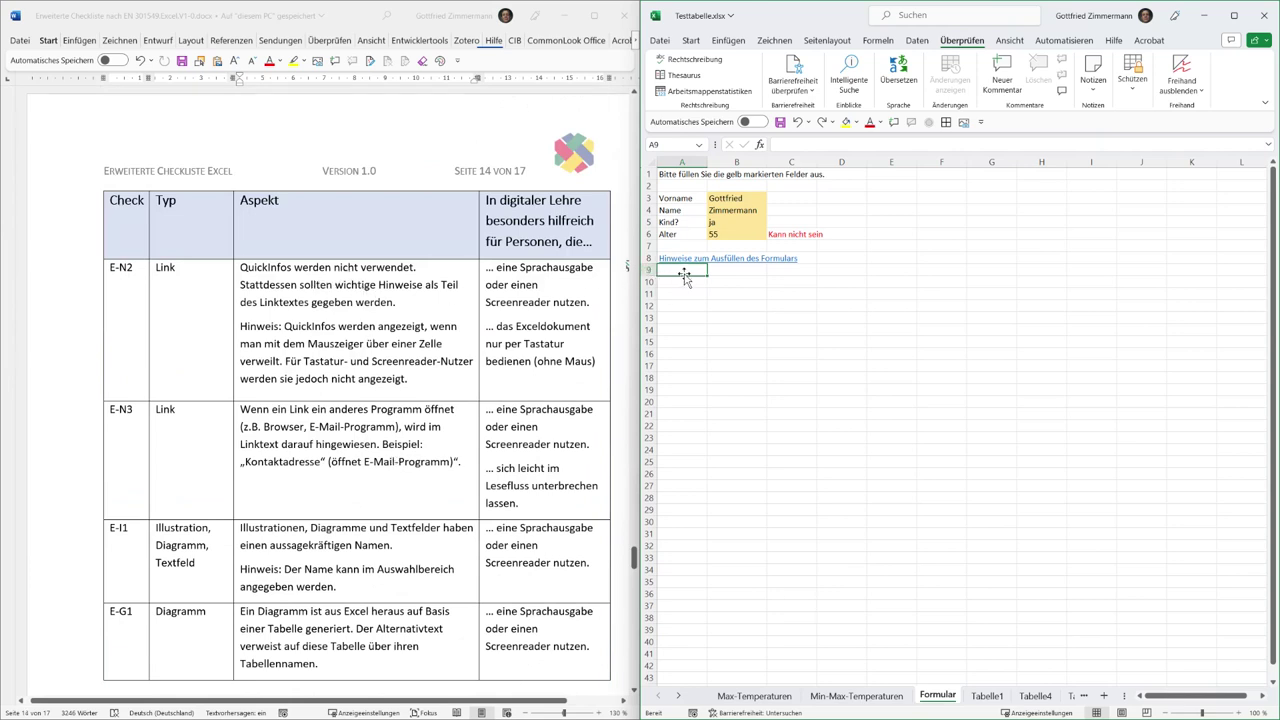
pyautogui.write('https://example.com')
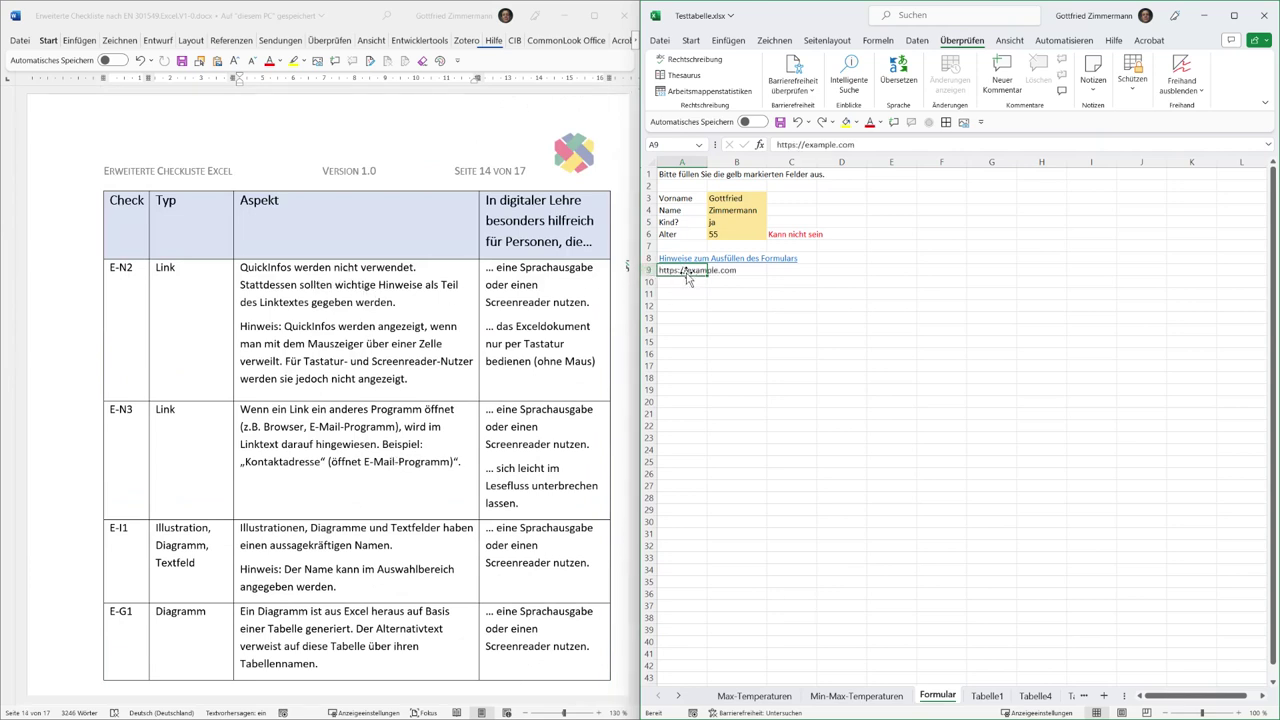
pyautogui.hotkey('ctrl', 'Return')
pyautogui.hotkey('ctrl', 'k')
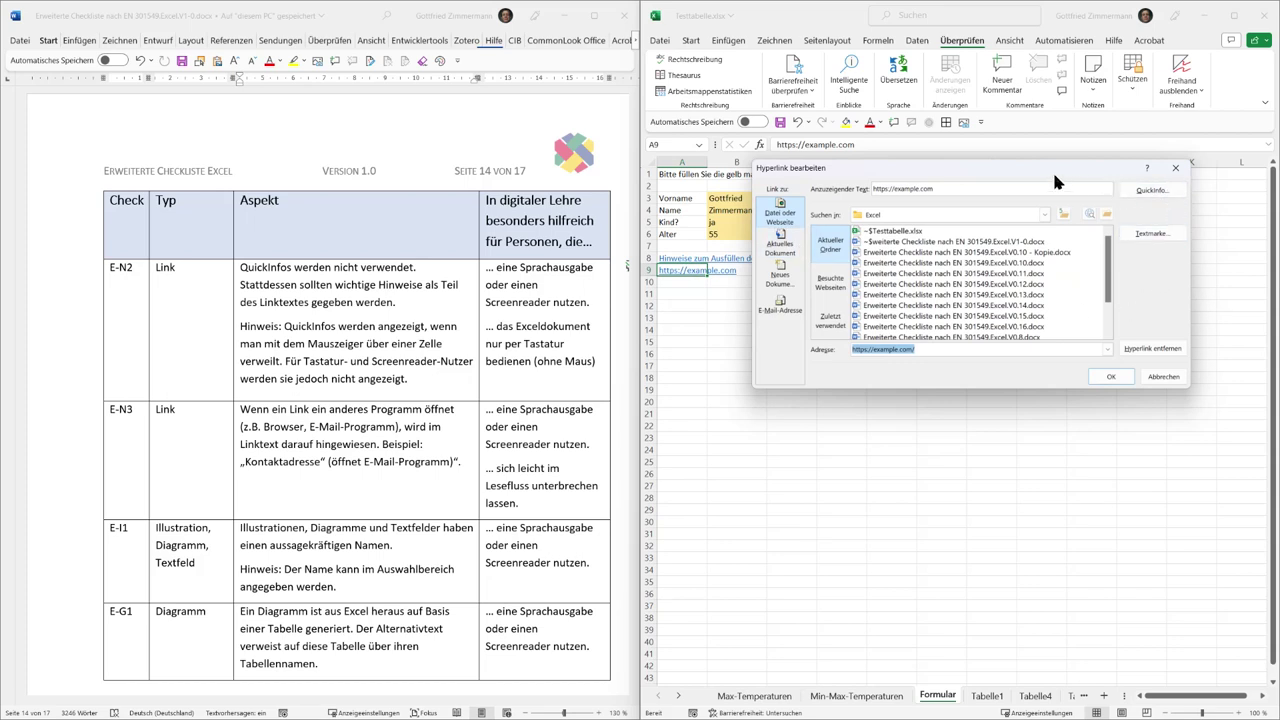
pyautogui.click(1146, 189)
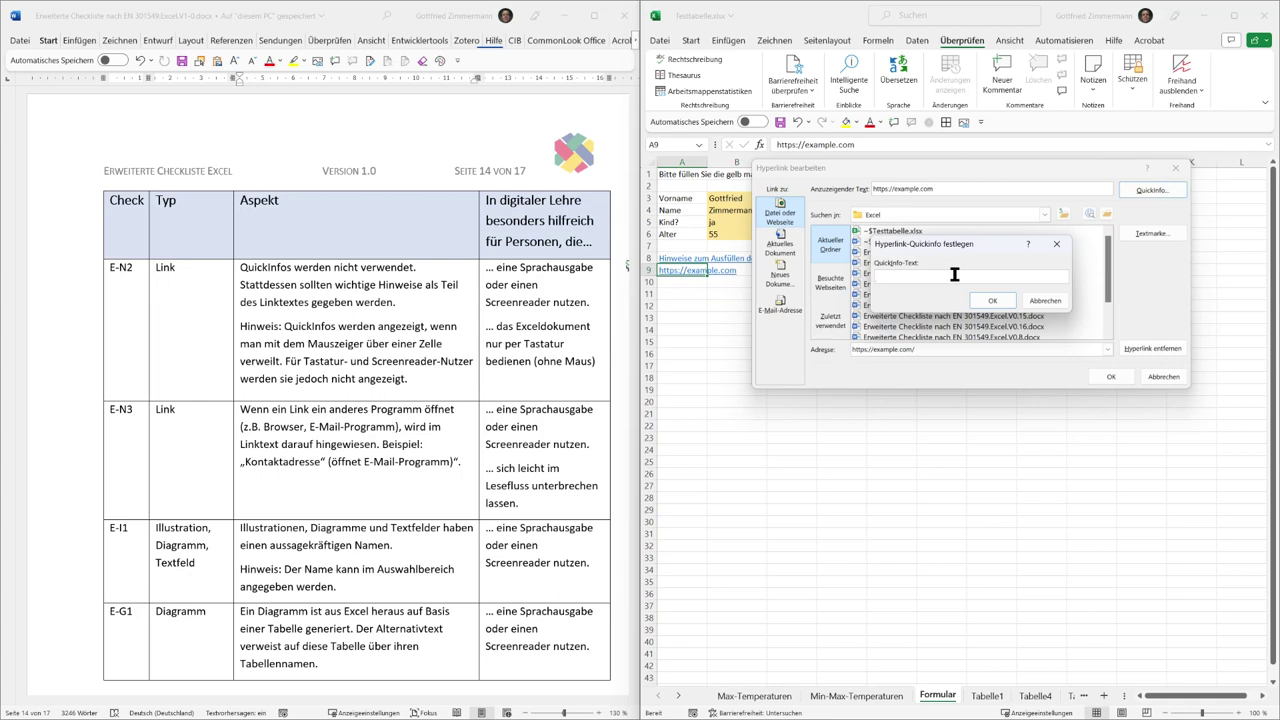
pyautogui.write('Hallo')
pyautogui.press('Return')
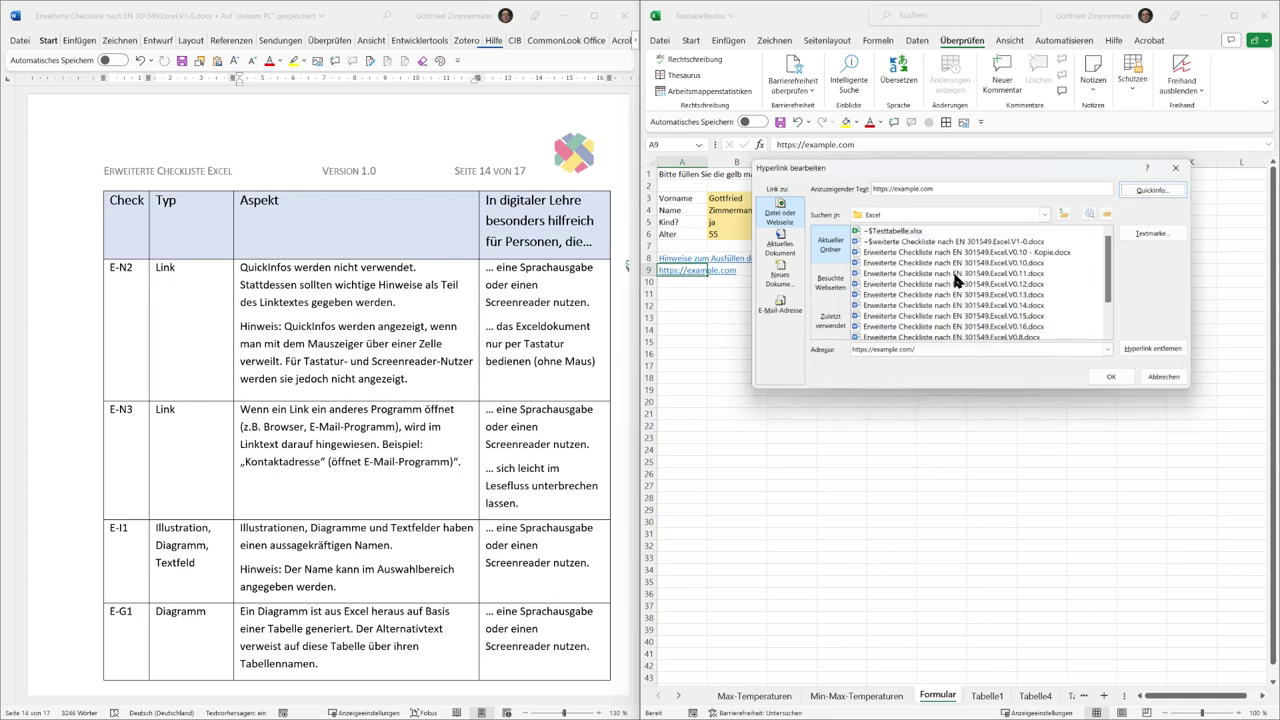
pyautogui.click(1116, 377)
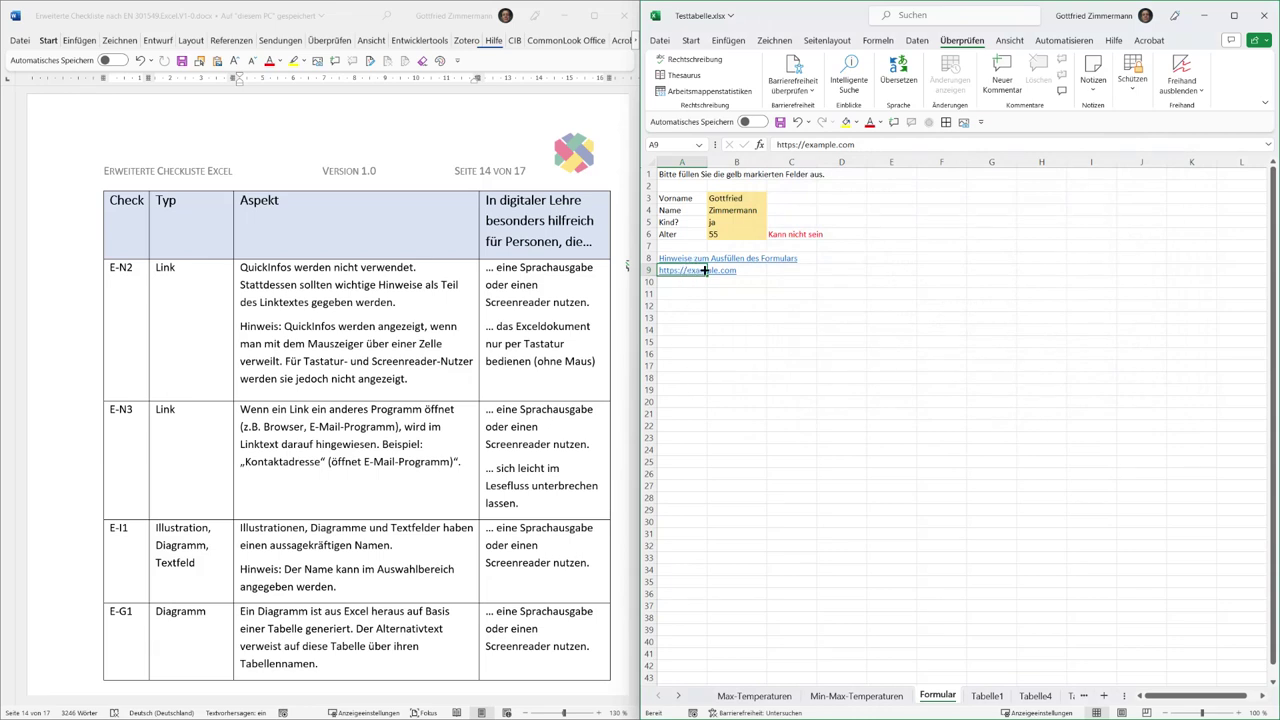
pyautogui.click(690, 246)
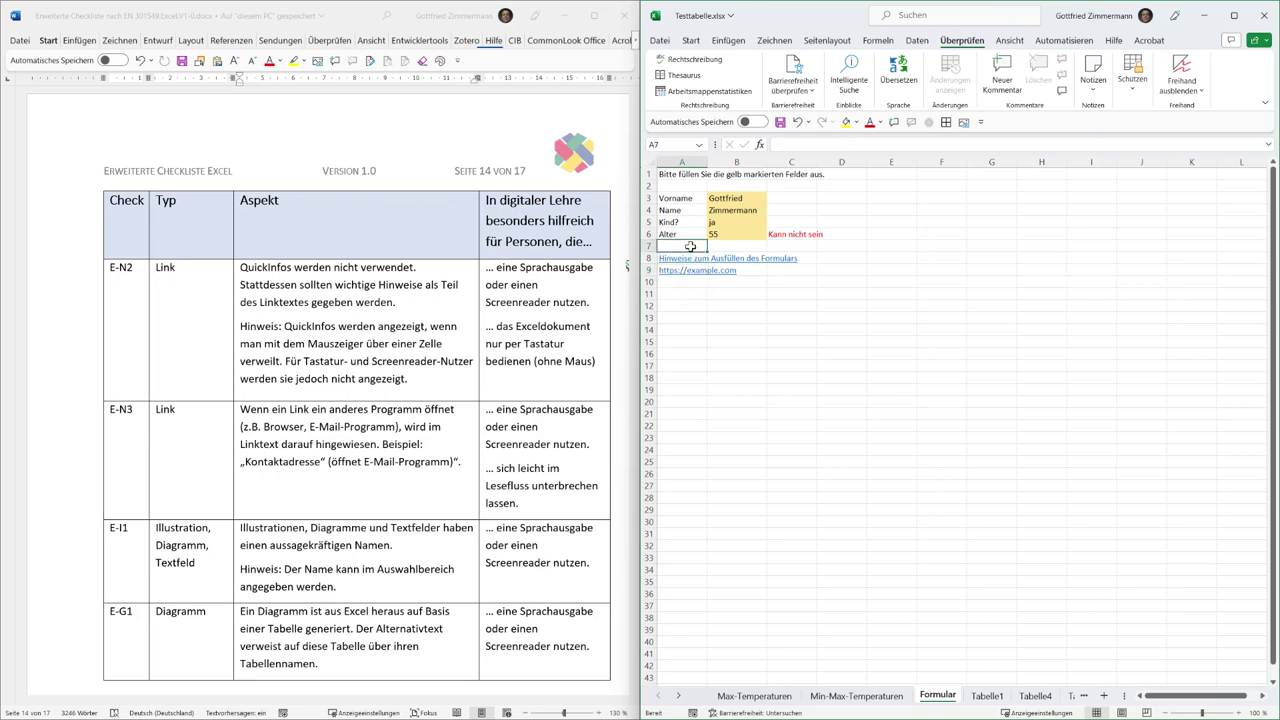
pyautogui.press('Down')
pyautogui.press('Down')
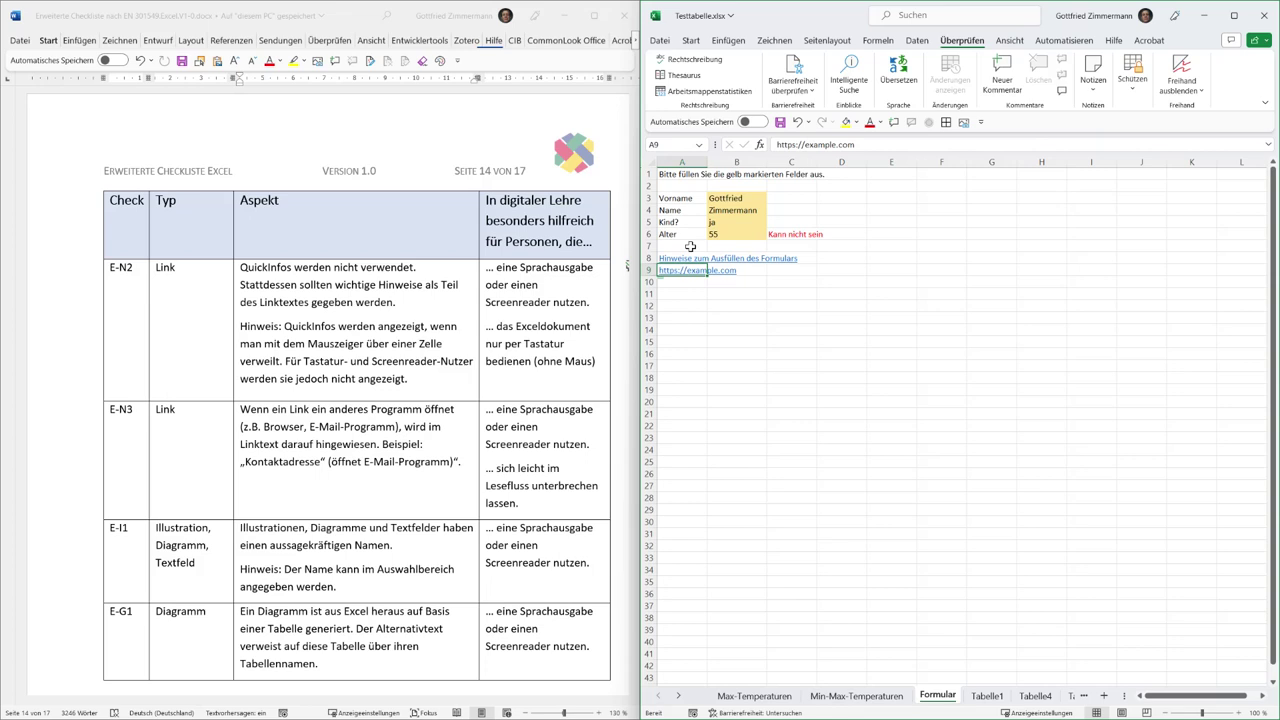
pyautogui.press('Down')
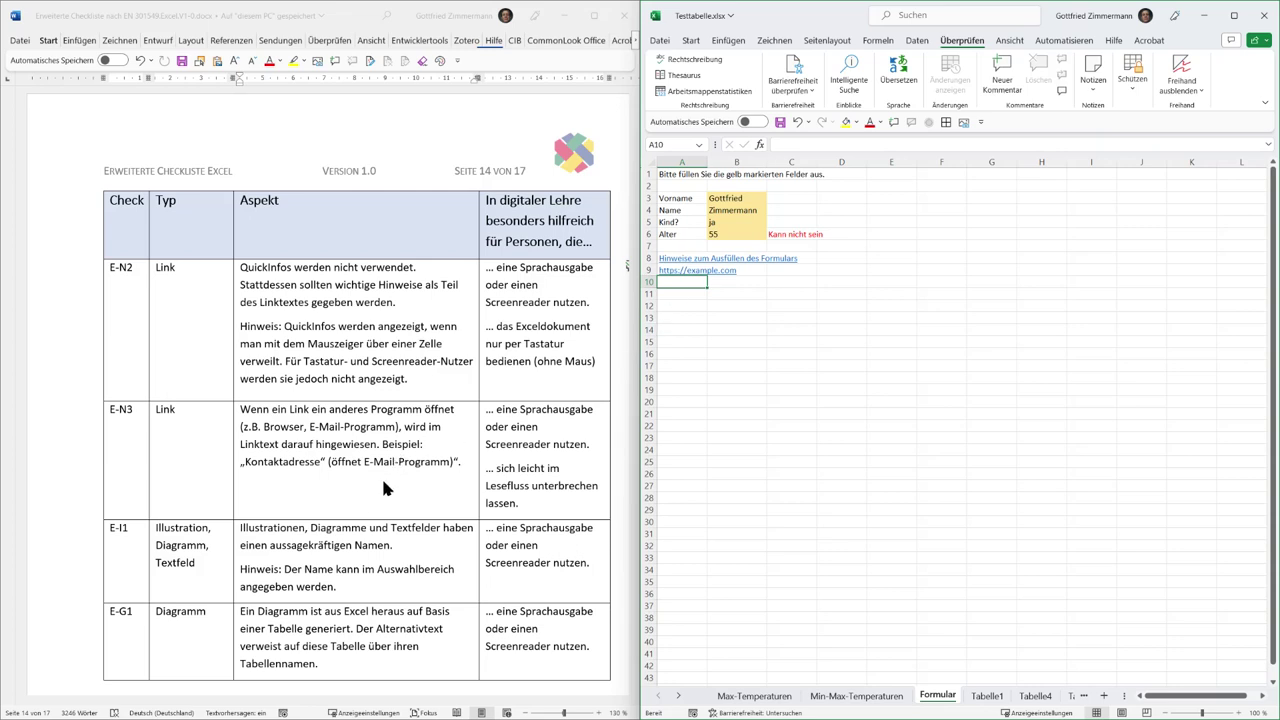
pyautogui.click(367, 452)
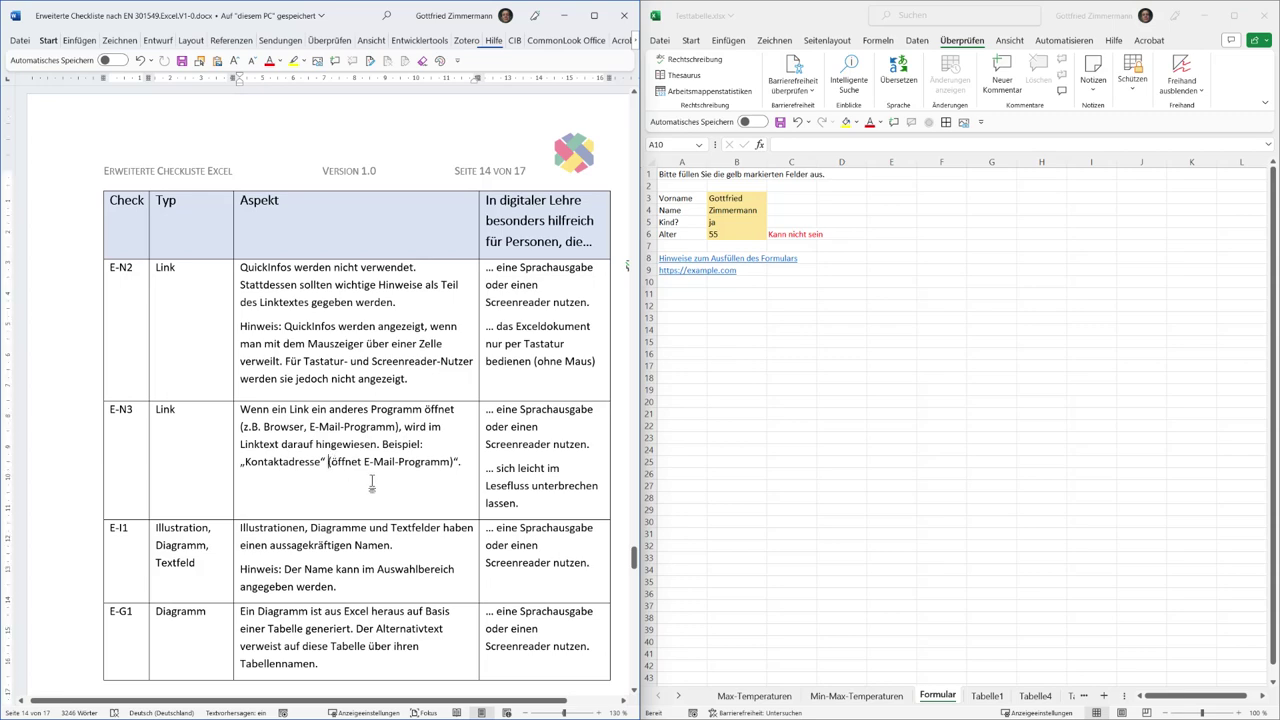
pyautogui.scroll(-5, 377, 493)
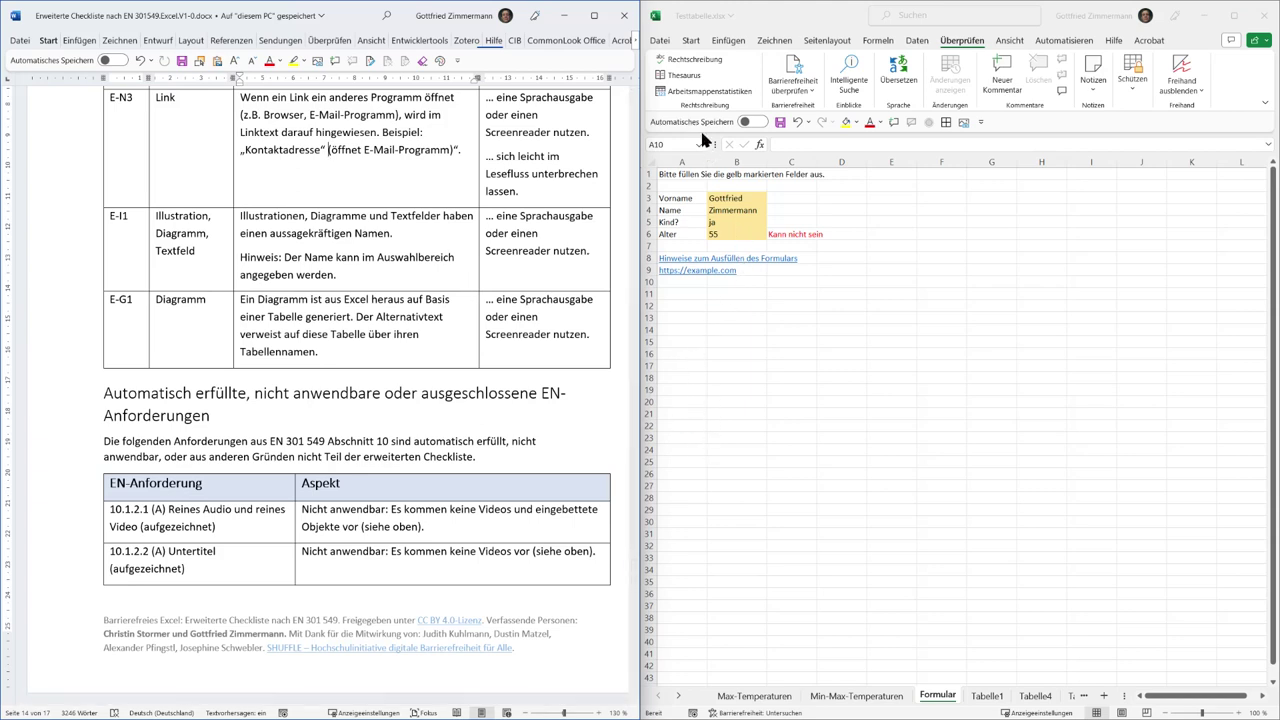
pyautogui.click(692, 48)
pyautogui.click(692, 42)
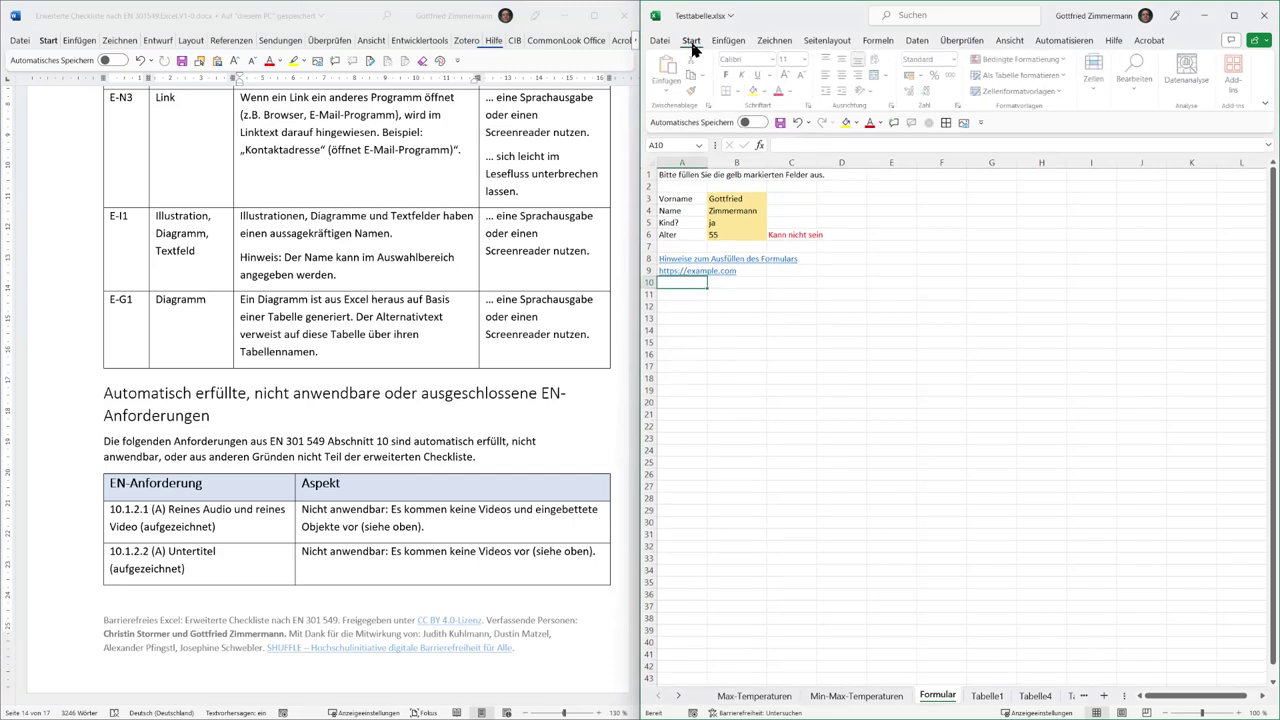
# Step: On Max-Temperaturen, select the chart and open the Auswahlbereich from Suchen und Auswählen
pyautogui.click(754, 695)
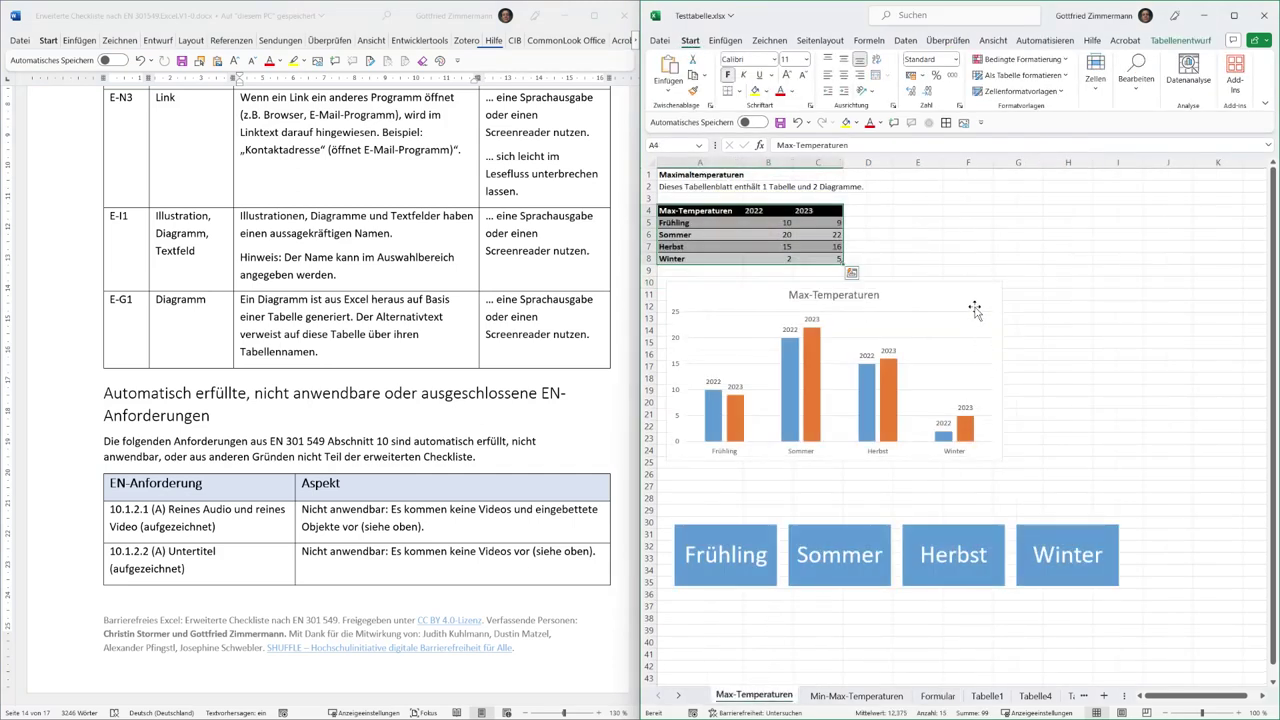
pyautogui.click(976, 287)
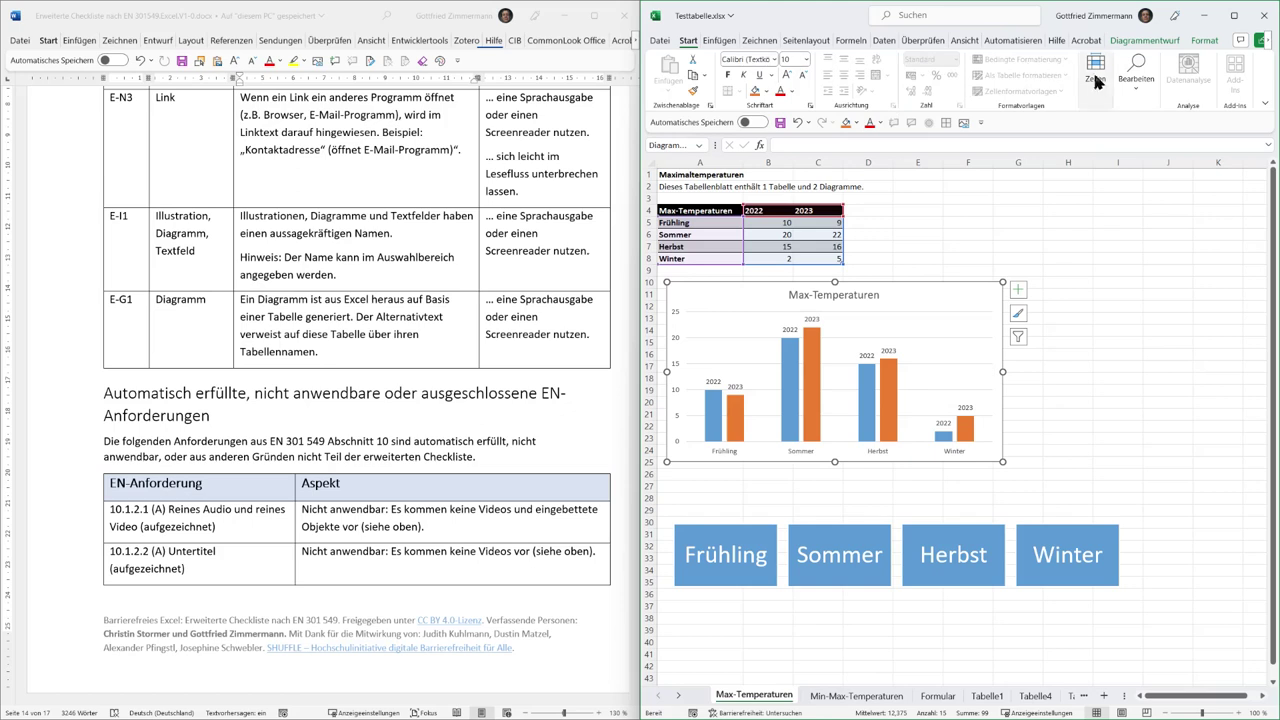
pyautogui.click(1139, 82)
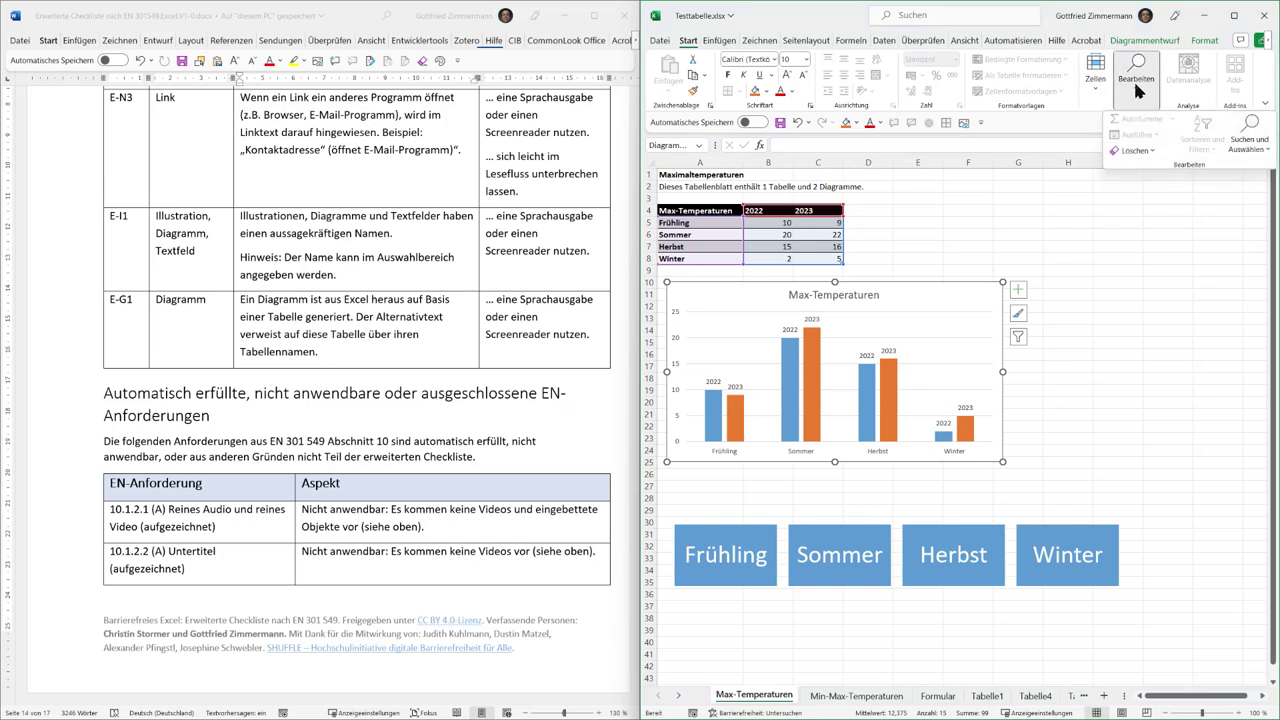
pyautogui.click(1250, 138)
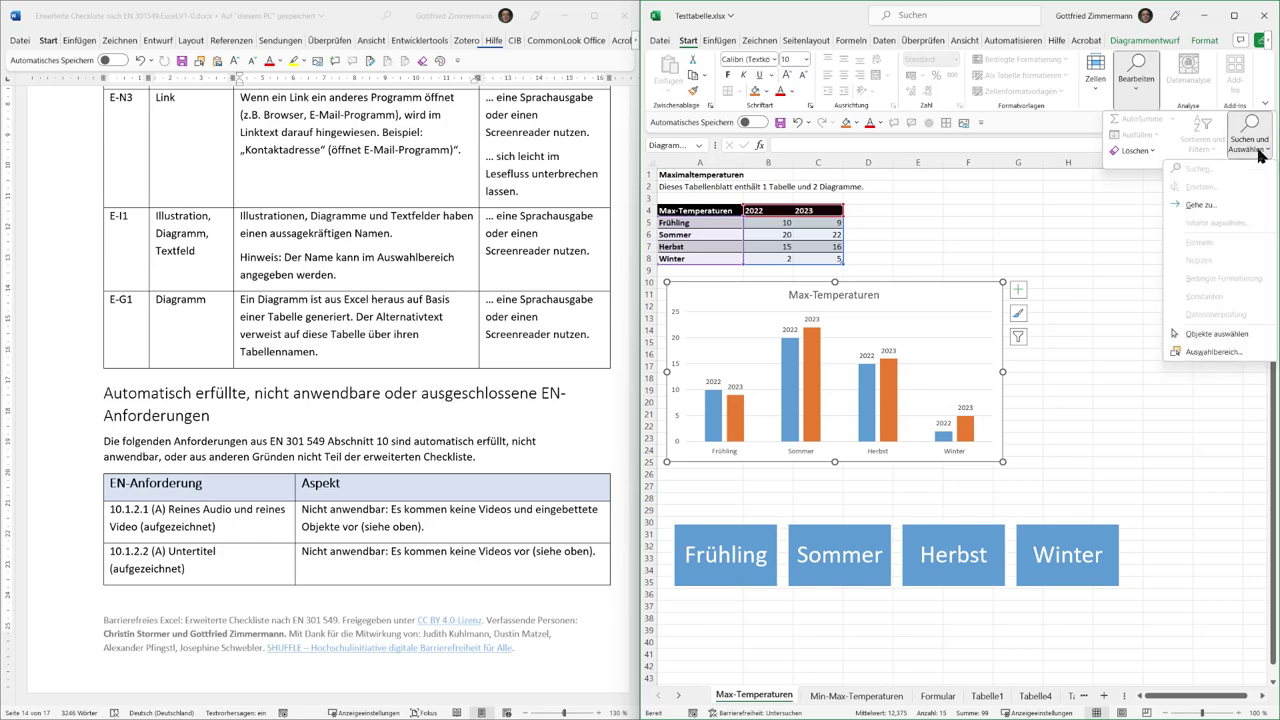
pyautogui.click(1243, 352)
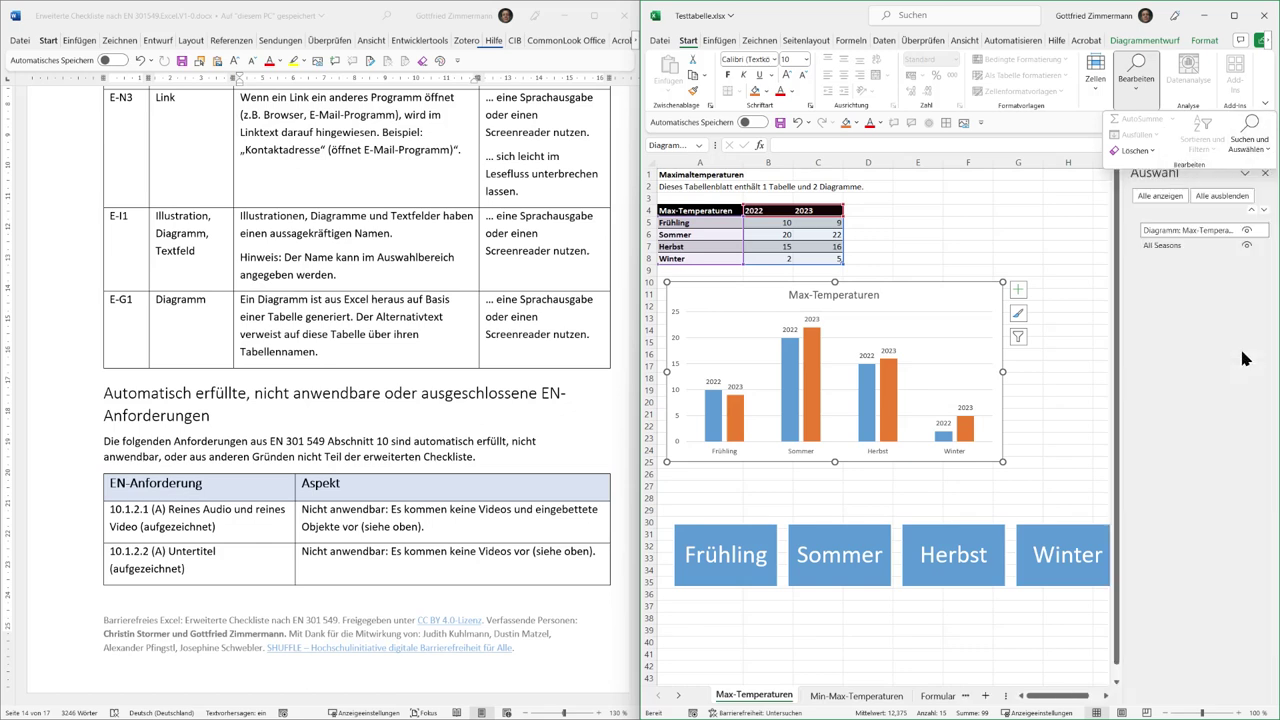
# Step: In the Auswahl pane, rename the All Seasons object to 'SmartArt: Jahreszeiten'
pyautogui.click(1238, 336)
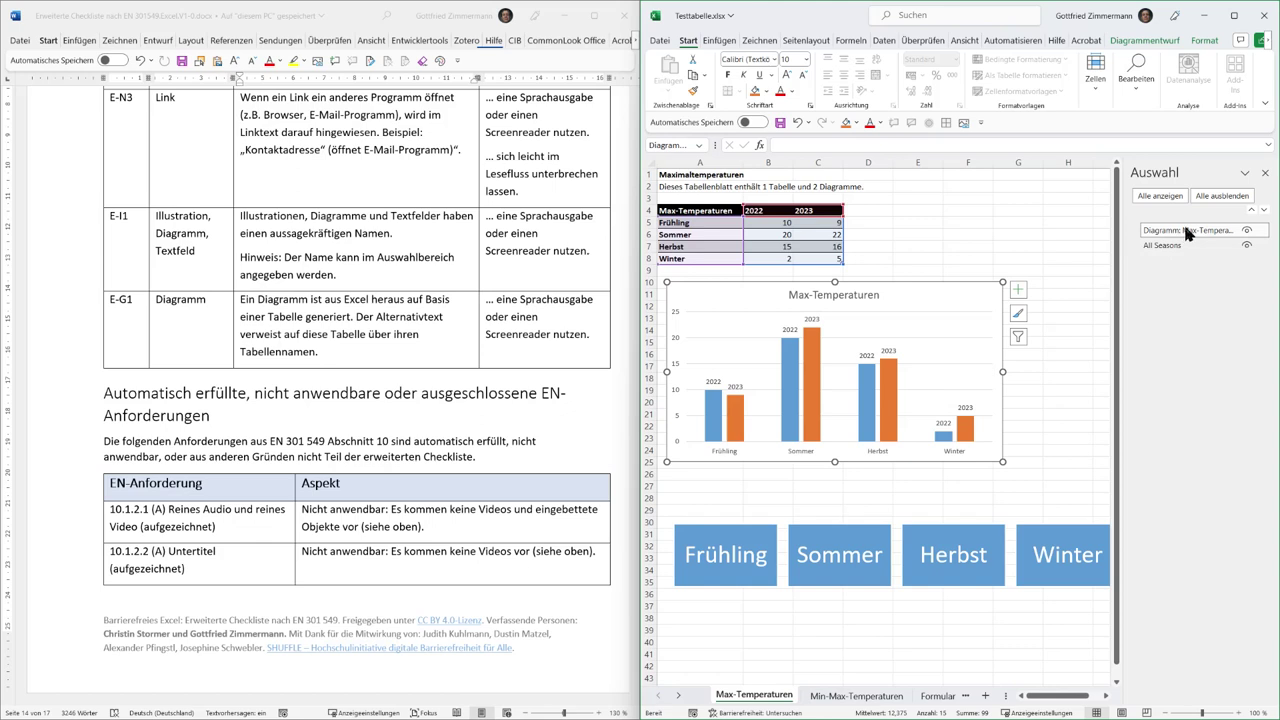
pyautogui.click(1210, 229)
pyautogui.click(1199, 245)
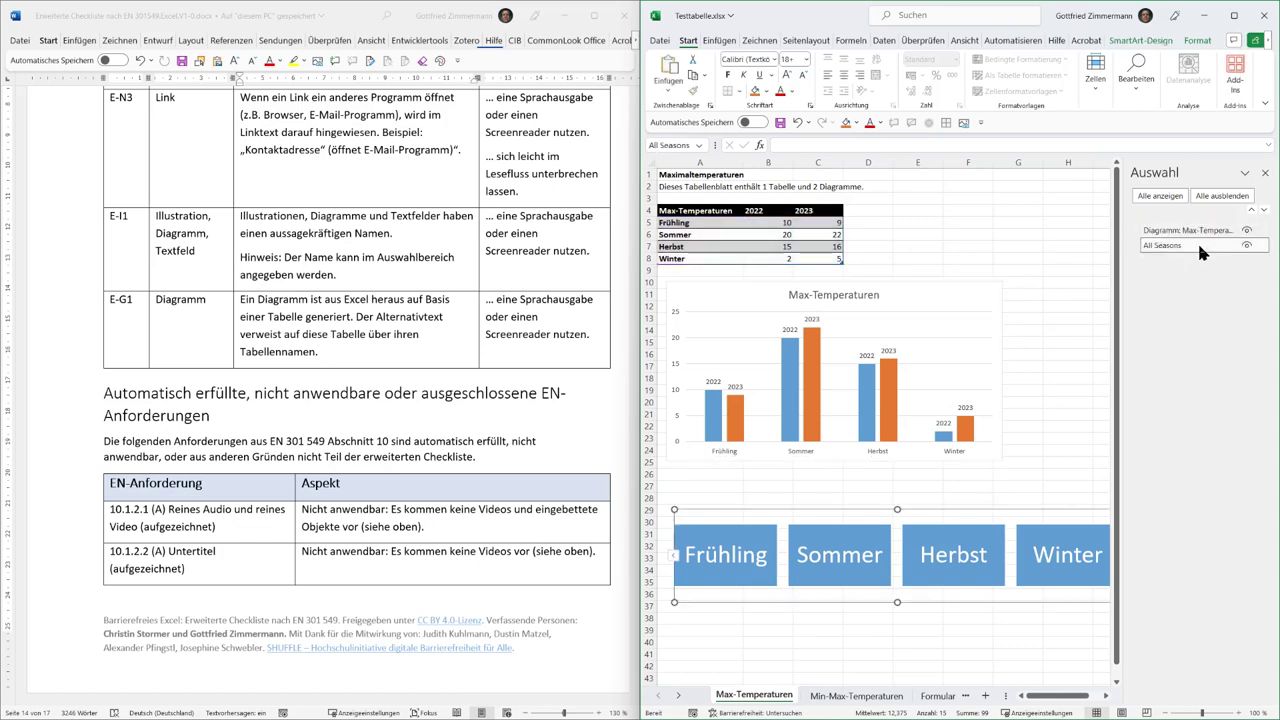
pyautogui.click(1199, 246)
pyautogui.write('Diagramm')
pyautogui.press('BackSpace')
pyautogui.press('BackSpace')
pyautogui.press('BackSpace')
pyautogui.press('BackSpace')
pyautogui.press('BackSpace')
pyautogui.press('BackSpace')
pyautogui.press('BackSpace')
pyautogui.press('BackSpace')
pyautogui.write('SmartArt: Jahreszeiten')
pyautogui.press('Return')
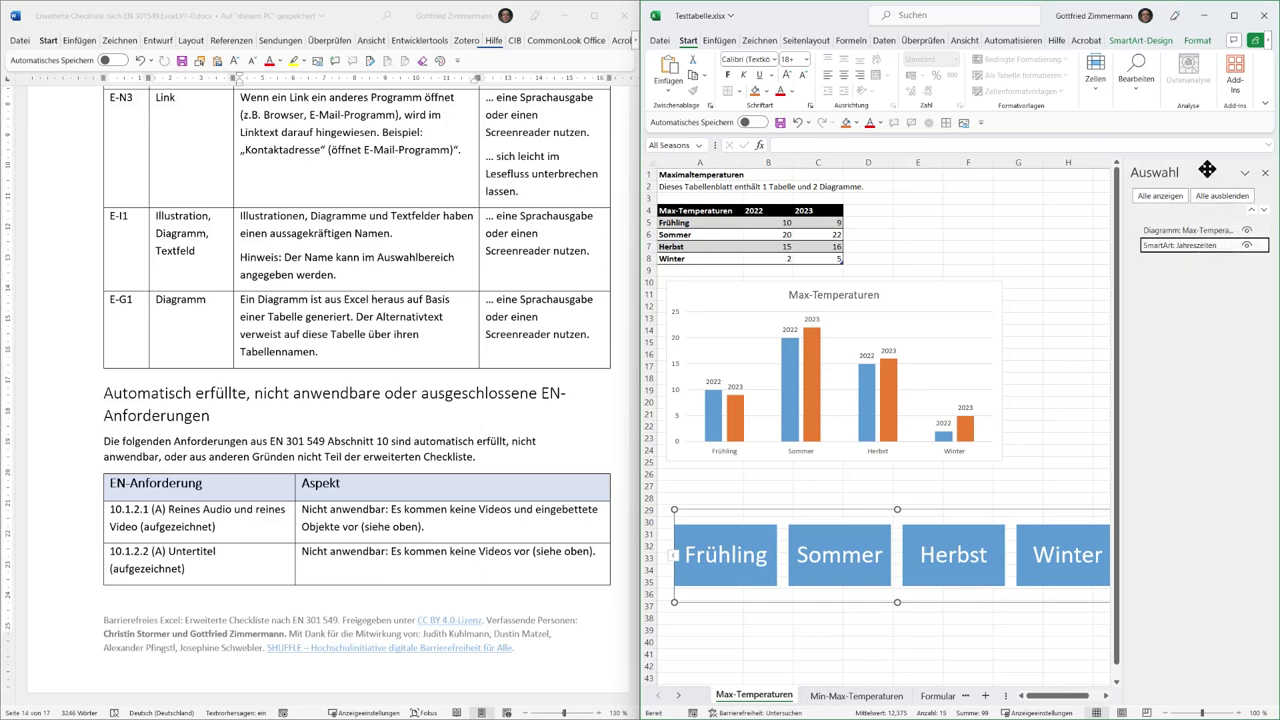
# Step: Check the chart and SmartArt names in the list, then switch to the Word checklist and back
pyautogui.click(1206, 230)
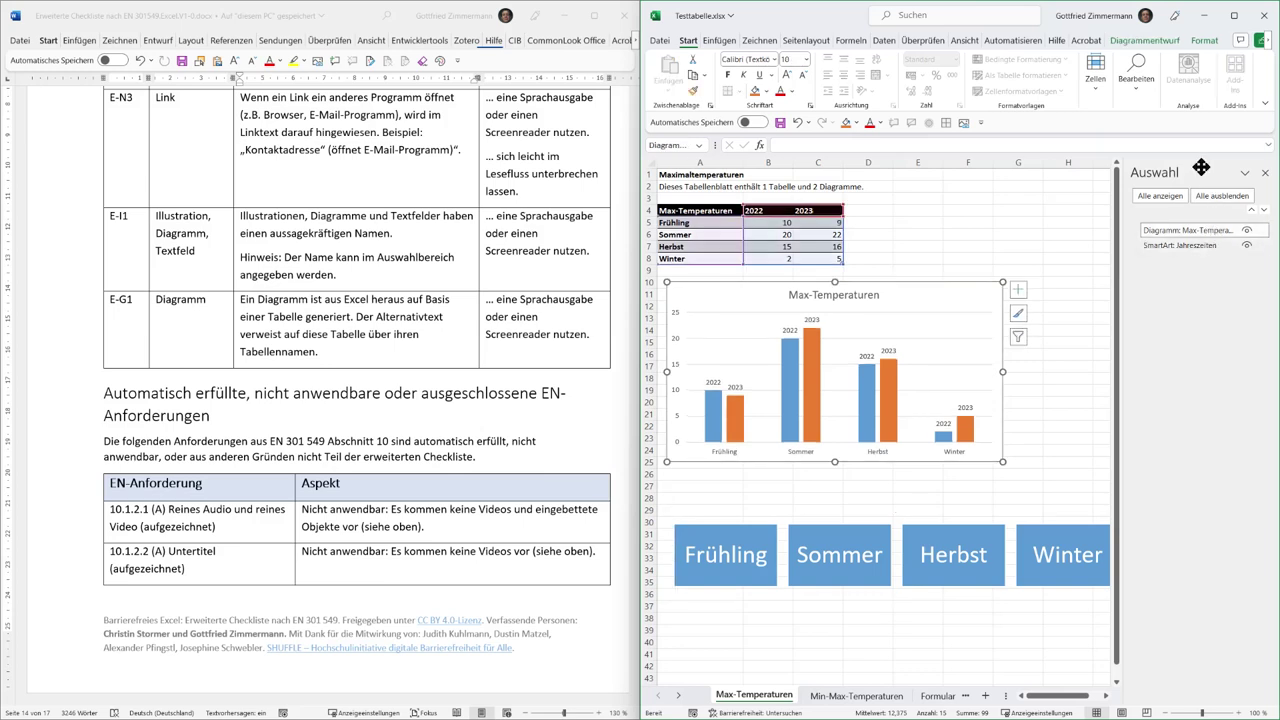
pyautogui.press('Down')
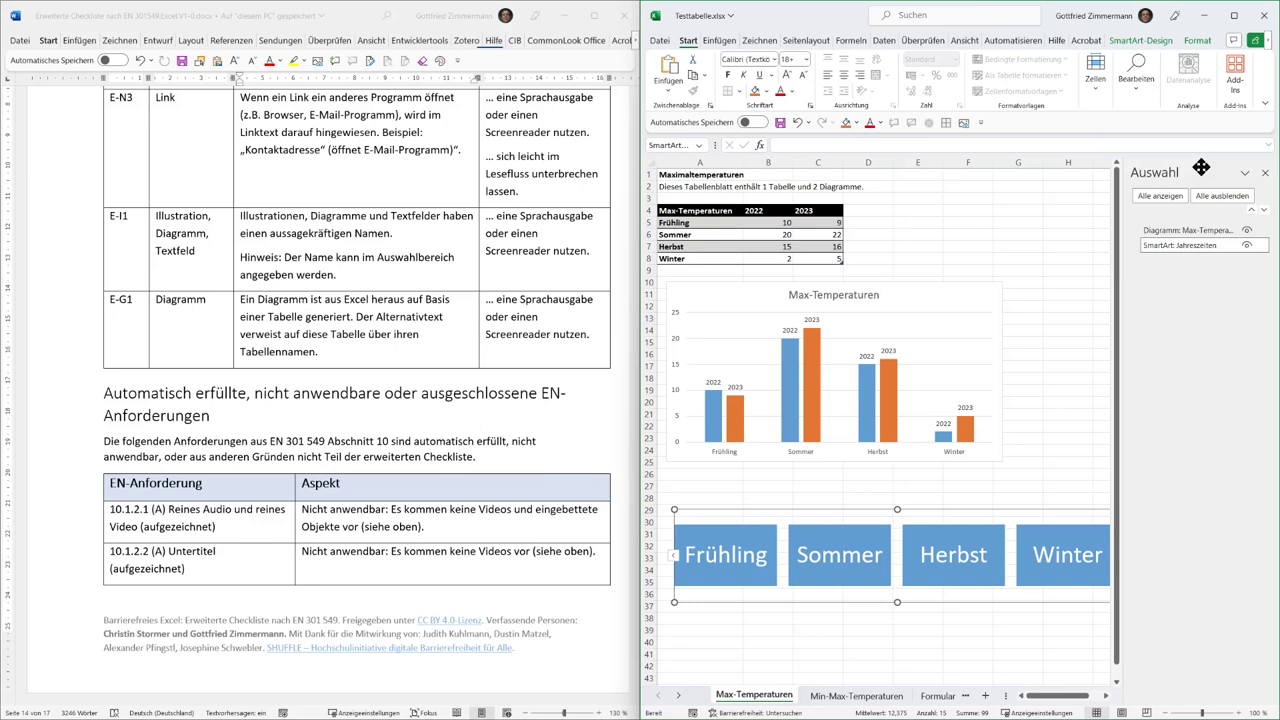
pyautogui.hotkey('alt', 'Tab')
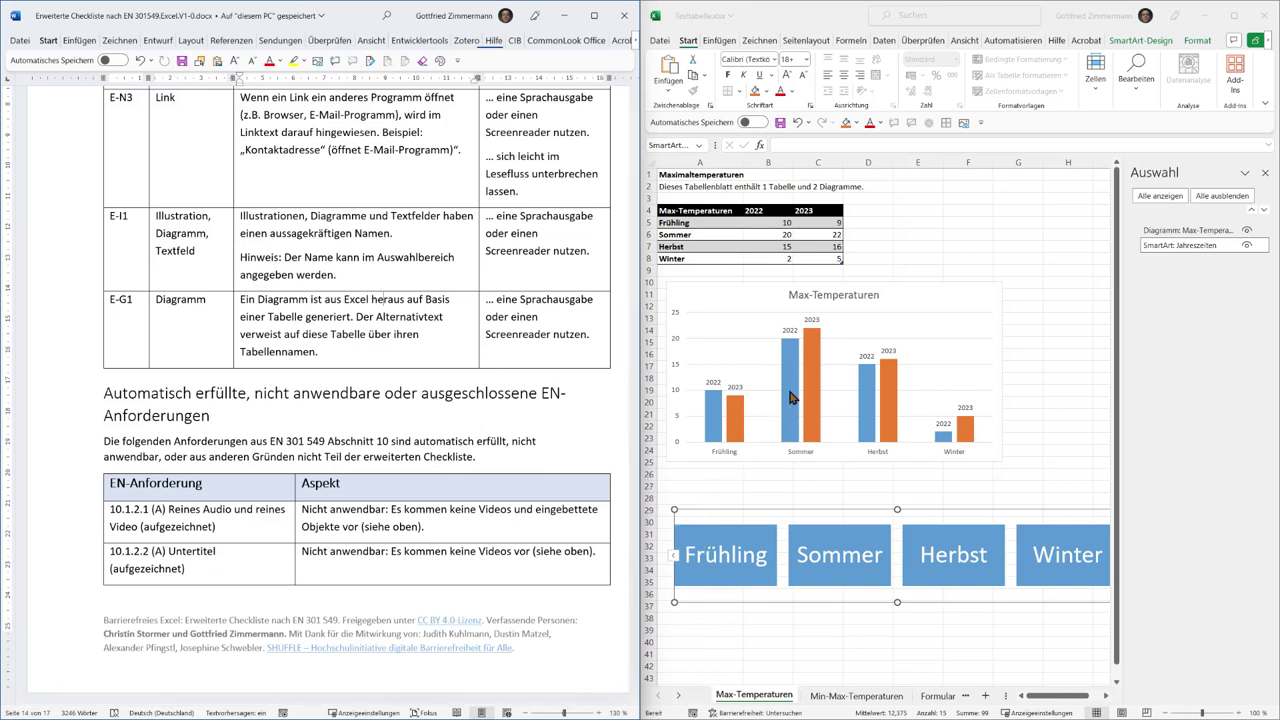
pyautogui.click(956, 290)
pyautogui.click(959, 294)
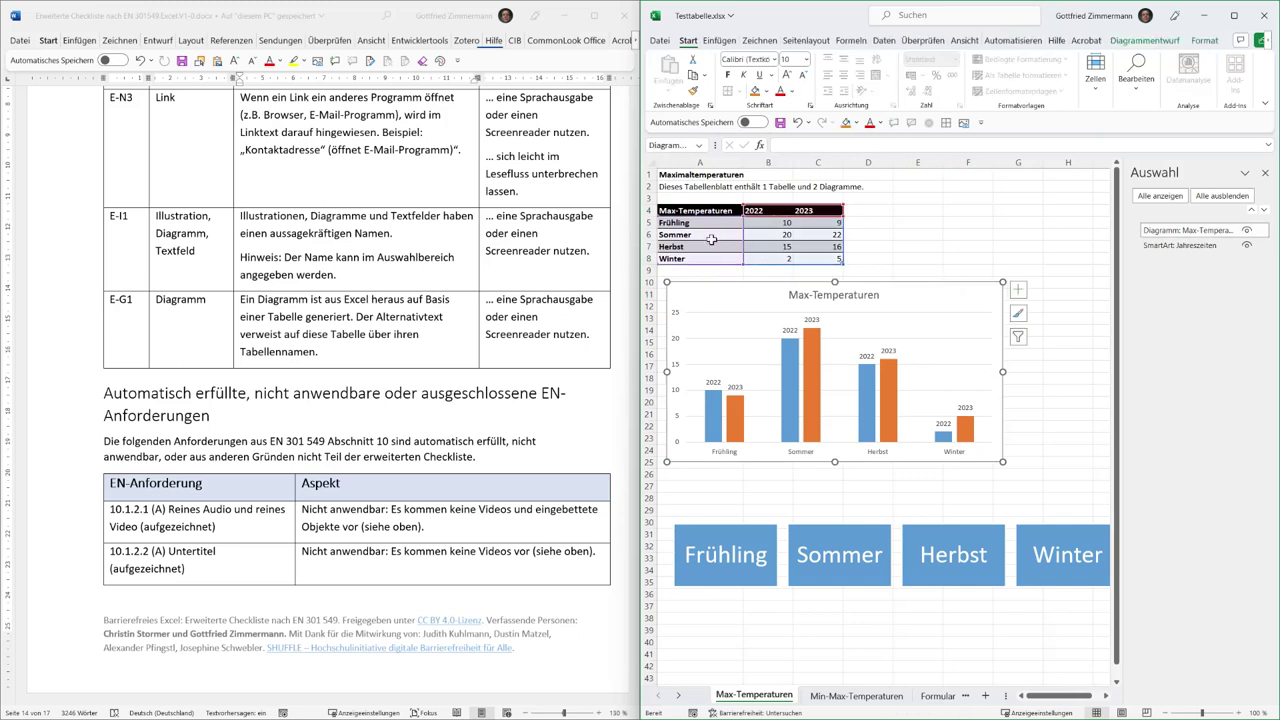
pyautogui.click(693, 211)
pyautogui.moveTo(693, 211); pyautogui.dragTo(822, 258)
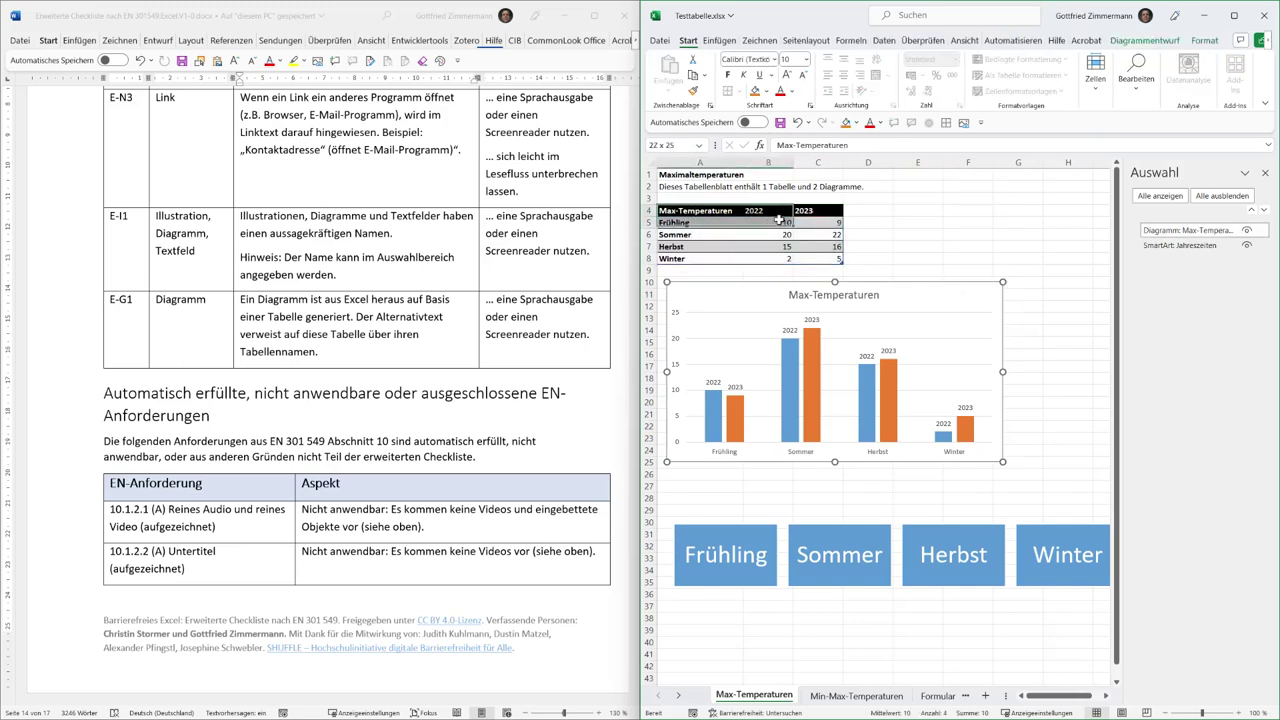
pyautogui.click(898, 291)
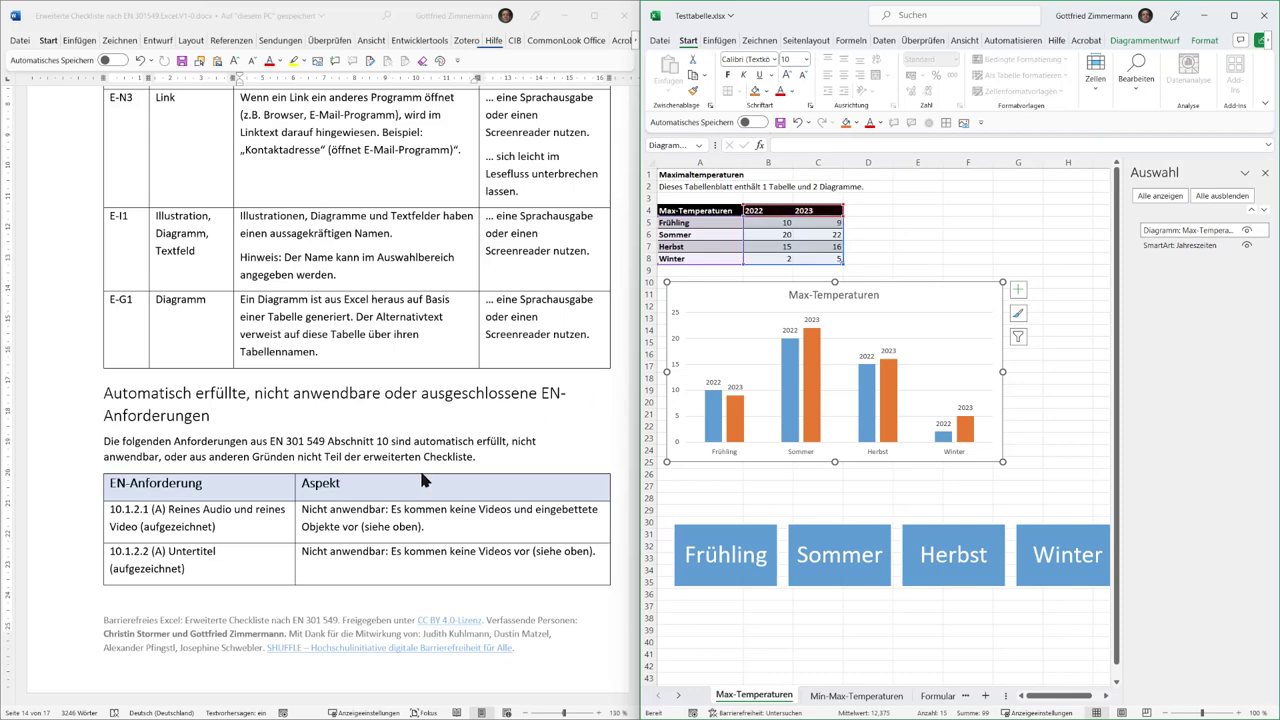
# Step: Scroll the Word checklist past requirement 10.5 down to the Quellen source list
pyautogui.scroll(-3, 418, 469)
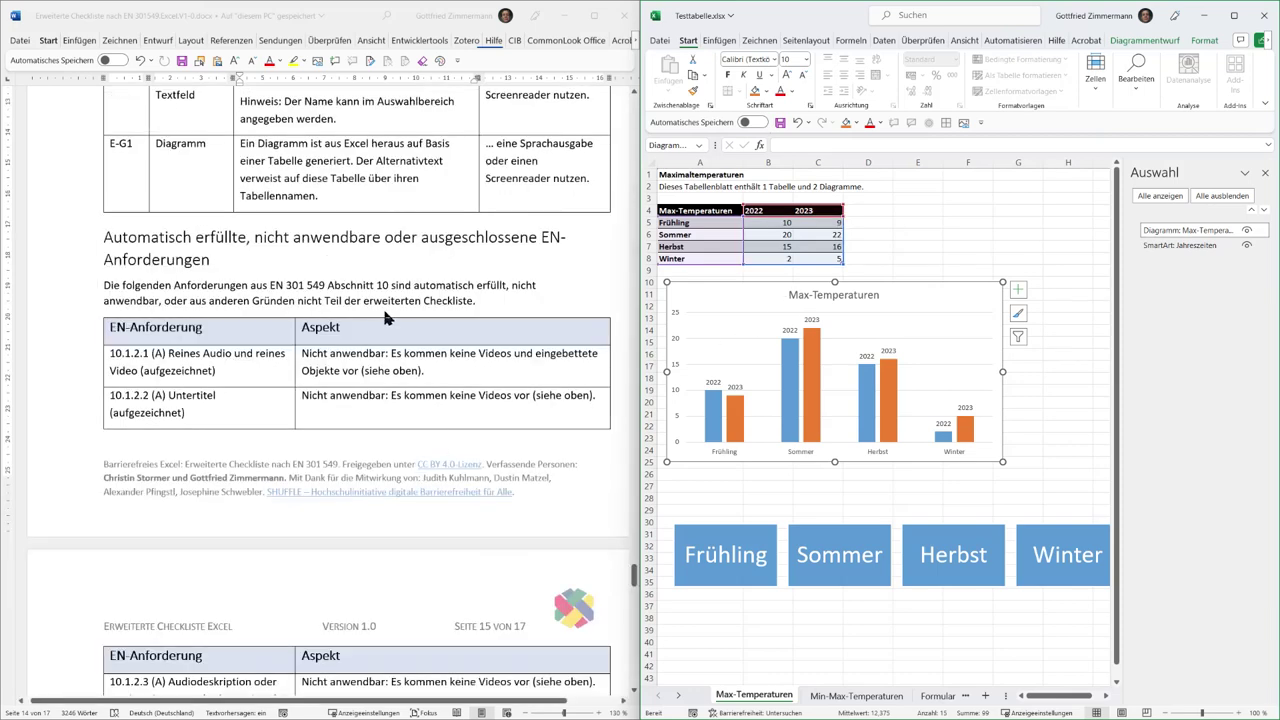
pyautogui.scroll(-3, 384, 316)
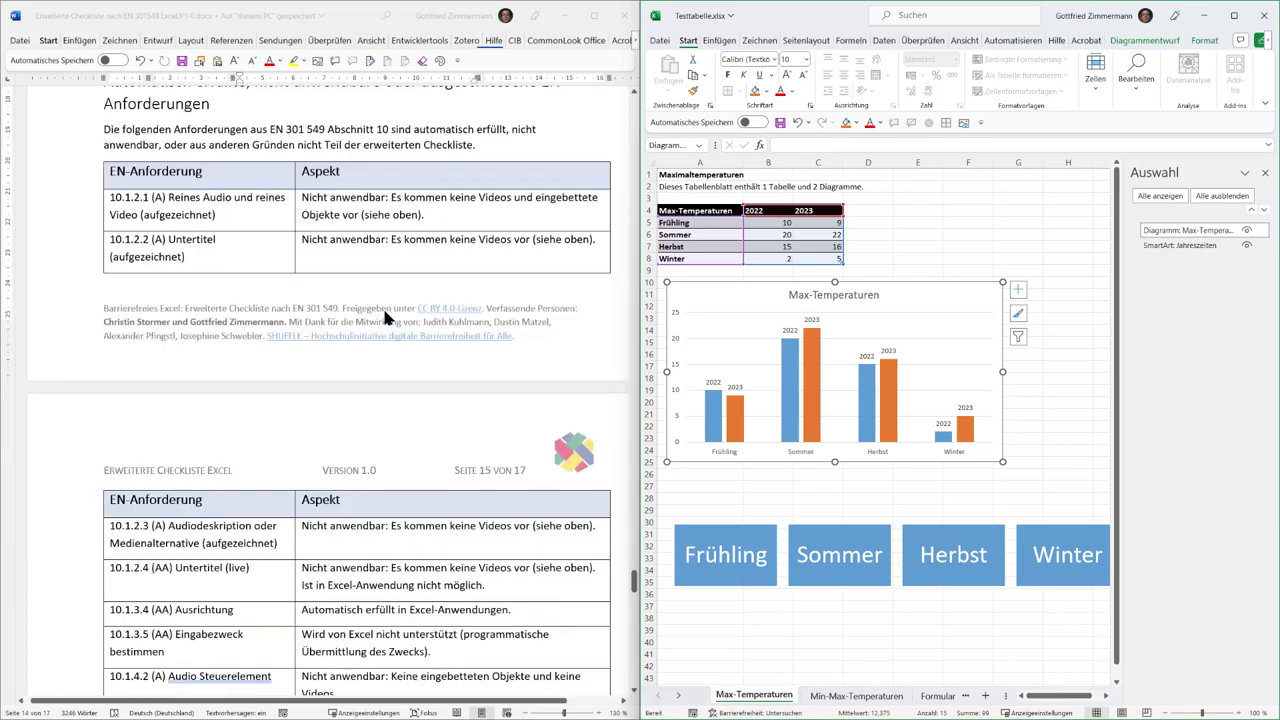
pyautogui.scroll(3, 382, 305)
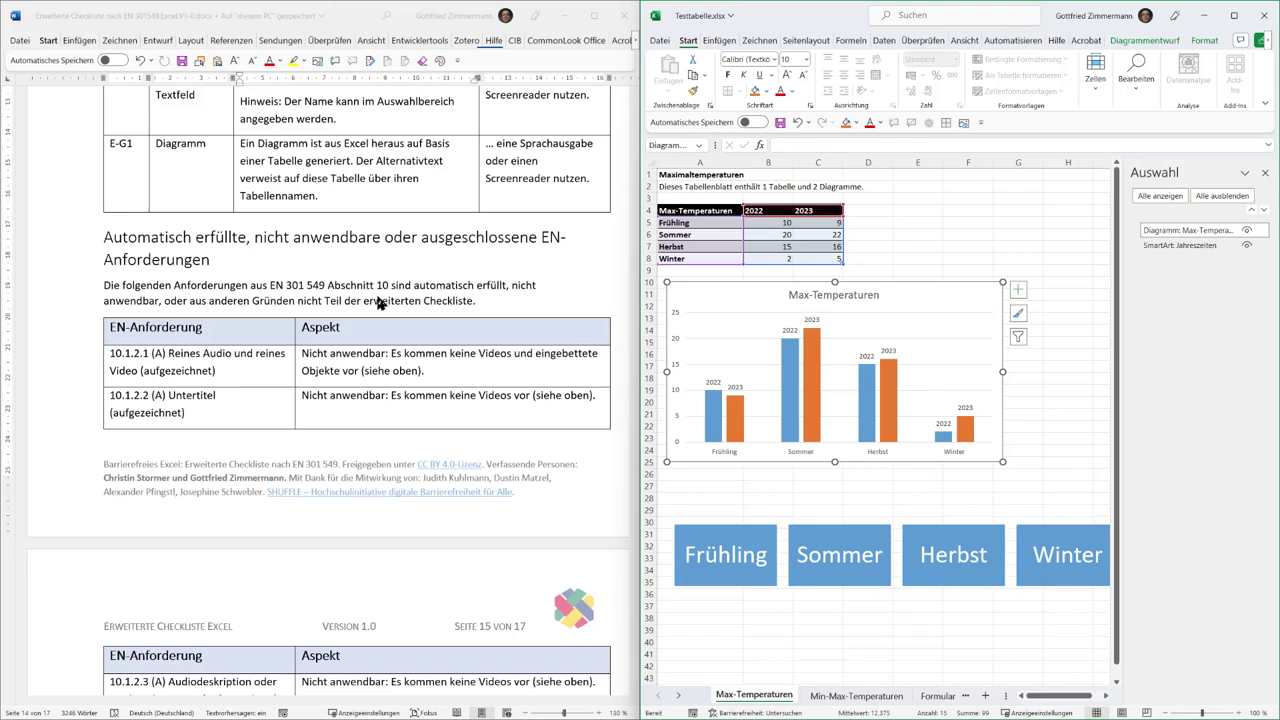
pyautogui.scroll(-4, 389, 373)
pyautogui.scroll(-6, 389, 373)
pyautogui.scroll(-3, 389, 373)
pyautogui.scroll(-3, 389, 373)
pyautogui.scroll(-3, 389, 373)
pyautogui.scroll(-3, 389, 373)
pyautogui.scroll(-3, 389, 373)
pyautogui.scroll(8, 389, 373)
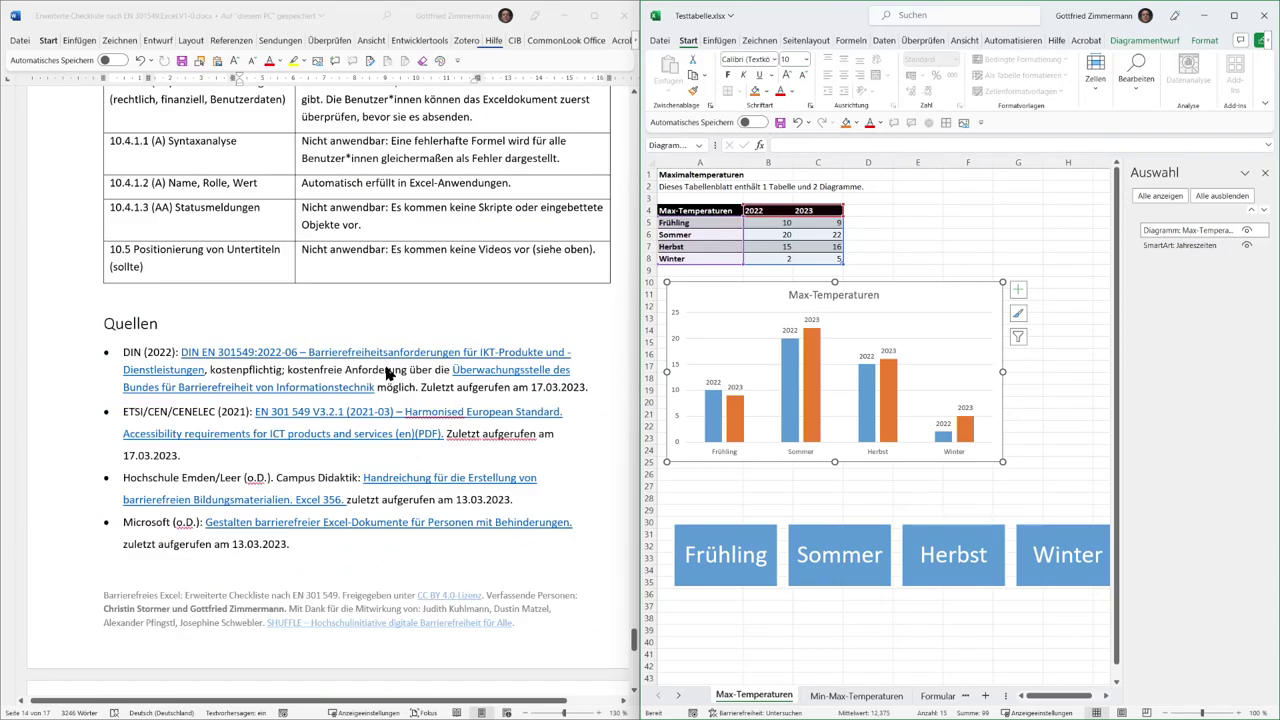